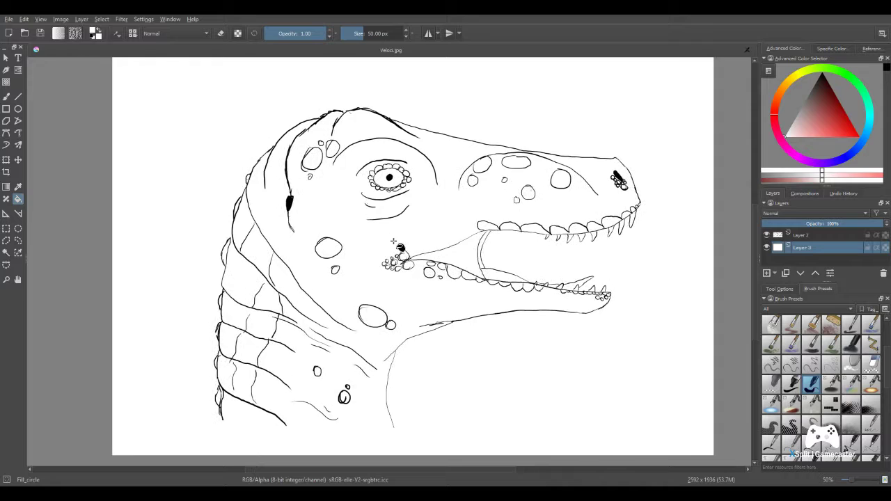
- Set the painting colour to a medium-dark green
mouse_move(491, 220)
mouse_down()
mouse_move(450, 222)
mouse_move(461, 244)
mouse_up()
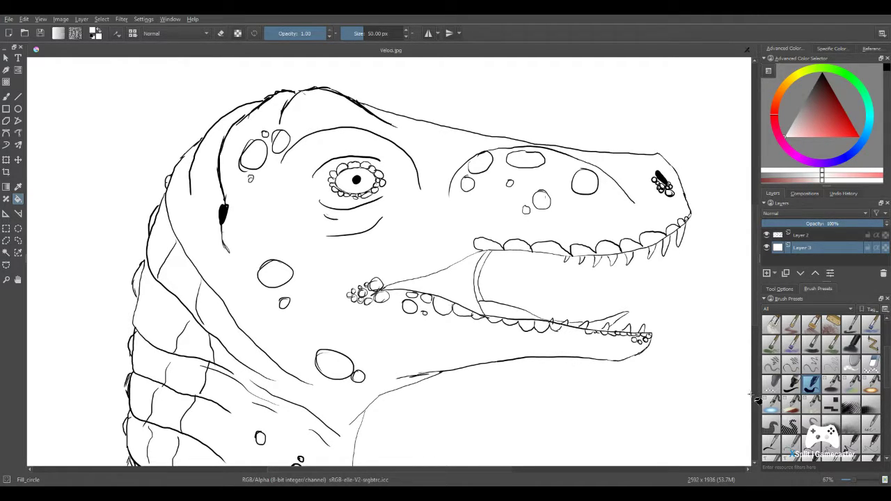
mouse_move(502, 328)
mouse_down()
mouse_move(560, 331)
mouse_move(567, 320)
mouse_up()
scroll(442, 319, down, 1)
drag(406, 322, 384, 306)
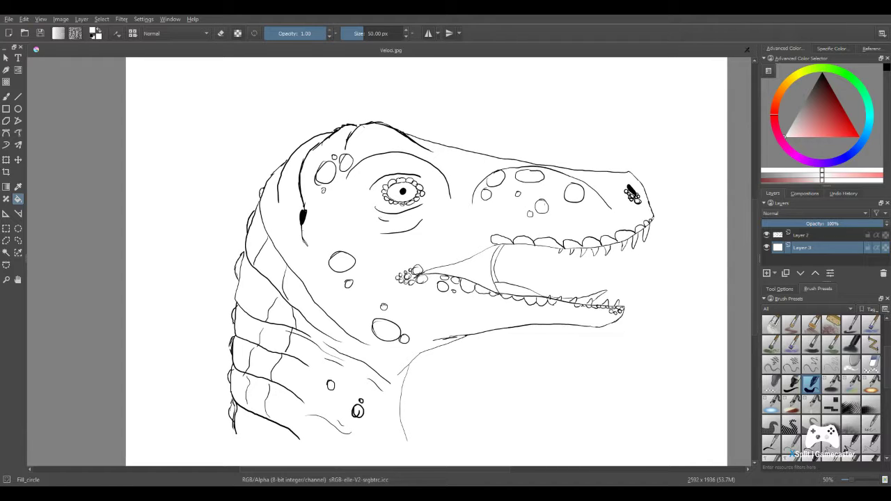
drag(819, 70, 841, 73)
drag(826, 104, 825, 107)
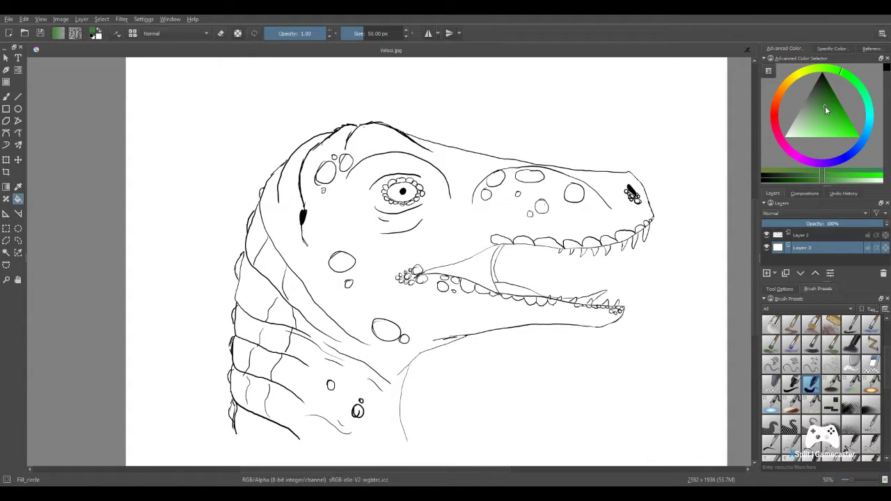
- Add a new paint layer between the line art and the white background layer, and enlarge the layer list
click(768, 274)
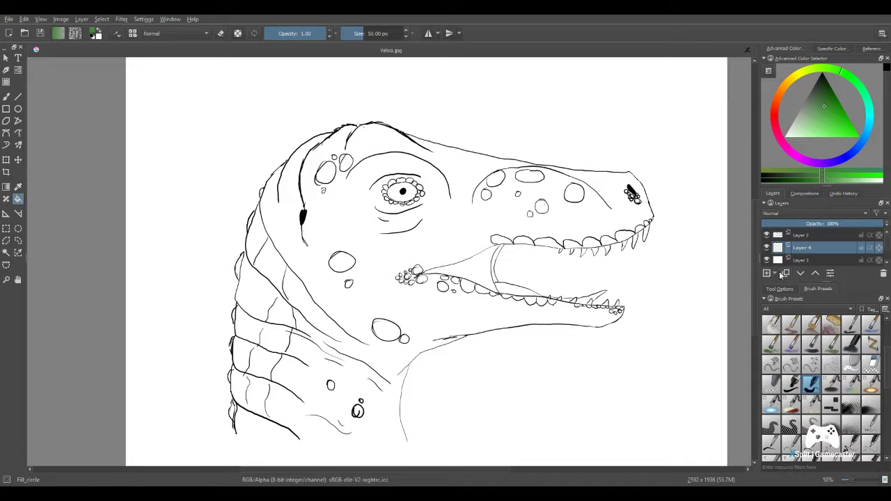
mouse_move(828, 281)
mouse_down()
mouse_move(826, 356)
mouse_move(827, 330)
mouse_up()
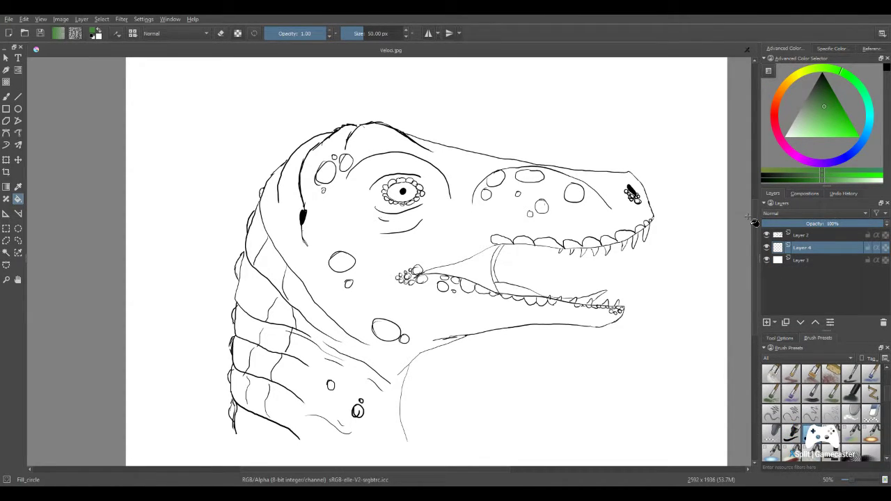
drag(423, 243, 476, 225)
drag(600, 218, 573, 227)
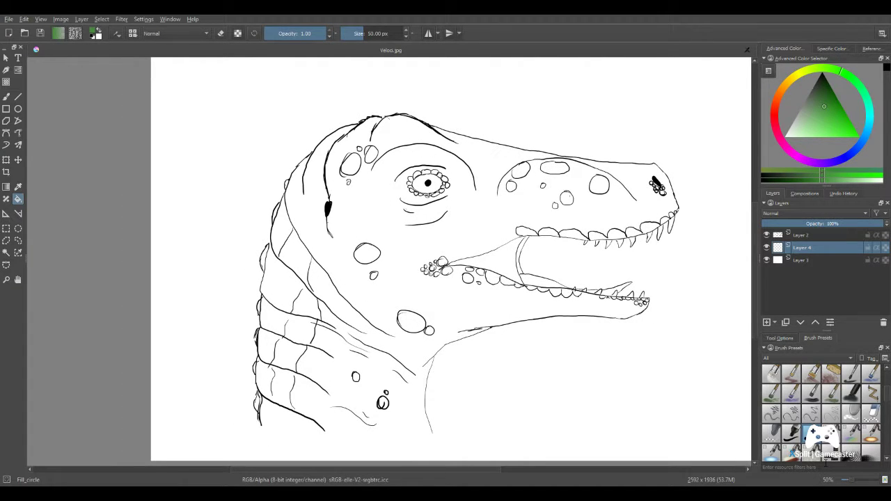
- Block in the dinosaur's neck and the back of its head in green with the Fill_block brush at 209.56 px
click(793, 435)
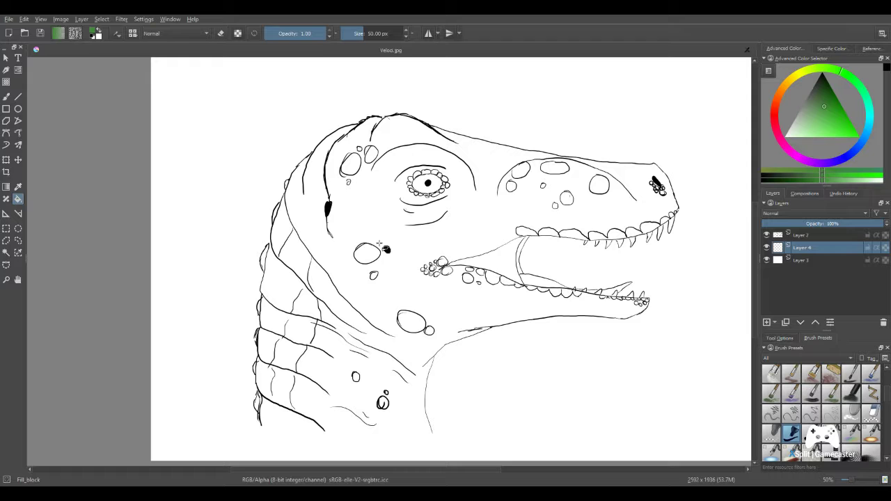
key(b)
click(388, 35)
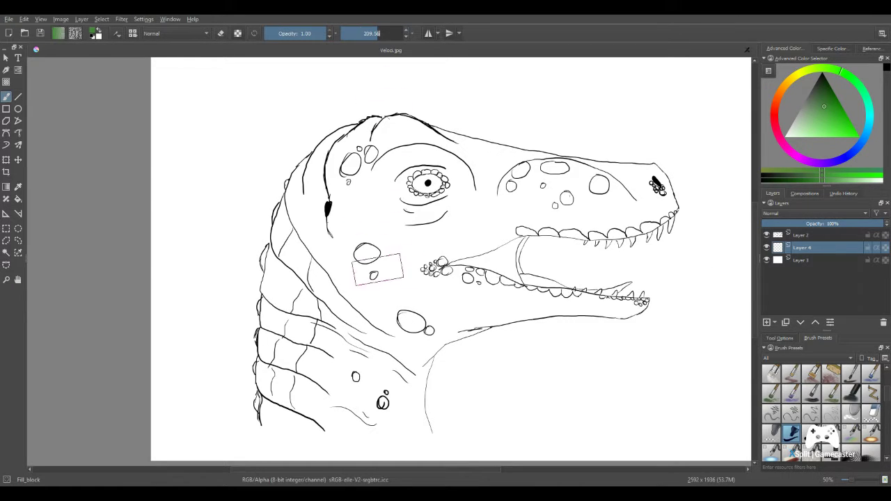
click(354, 242)
mouse_move(354, 244)
mouse_down()
mouse_move(352, 279)
mouse_move(373, 296)
mouse_move(324, 268)
mouse_move(300, 285)
mouse_move(320, 230)
mouse_move(306, 216)
mouse_move(305, 245)
mouse_move(310, 209)
mouse_move(286, 240)
mouse_move(283, 230)
mouse_move(301, 235)
mouse_move(307, 226)
mouse_up()
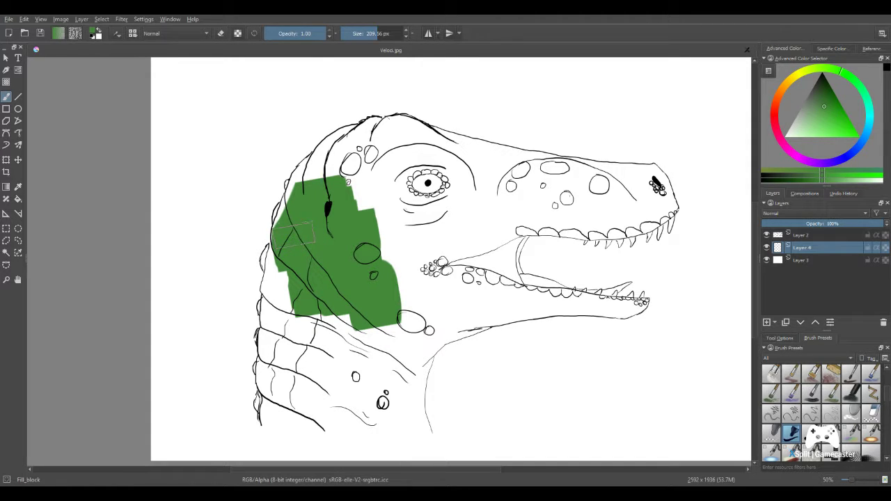
drag(293, 236, 295, 225)
mouse_move(317, 315)
mouse_down()
mouse_move(293, 292)
mouse_move(335, 341)
mouse_move(292, 328)
mouse_move(334, 380)
mouse_move(381, 400)
mouse_move(349, 411)
mouse_move(303, 404)
mouse_move(287, 334)
mouse_move(277, 412)
mouse_move(314, 393)
mouse_move(366, 401)
mouse_move(380, 387)
mouse_move(390, 348)
mouse_move(375, 335)
mouse_move(391, 244)
mouse_move(356, 240)
mouse_up()
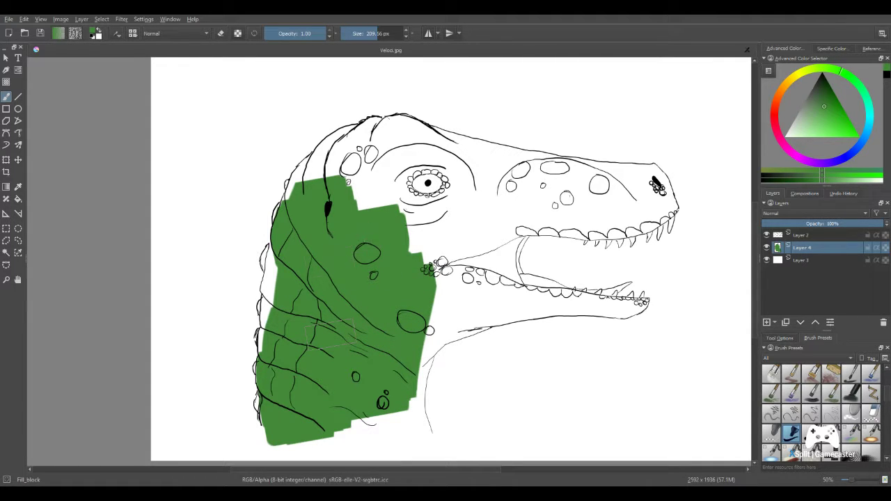
mouse_move(307, 268)
mouse_down()
mouse_move(293, 296)
mouse_move(303, 275)
mouse_move(277, 292)
mouse_move(277, 338)
mouse_up()
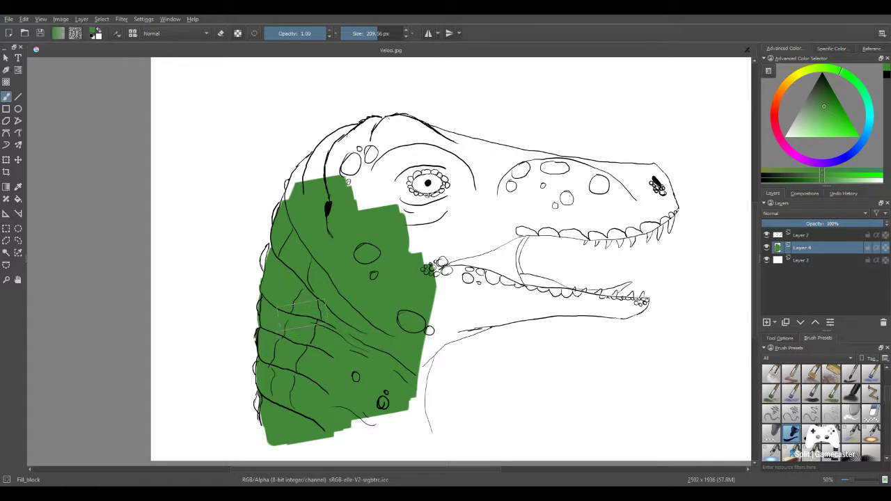
mouse_move(392, 234)
mouse_down()
mouse_move(364, 223)
mouse_move(377, 223)
mouse_move(369, 186)
mouse_move(303, 234)
mouse_move(318, 176)
mouse_move(310, 182)
mouse_move(327, 157)
mouse_move(313, 178)
mouse_up()
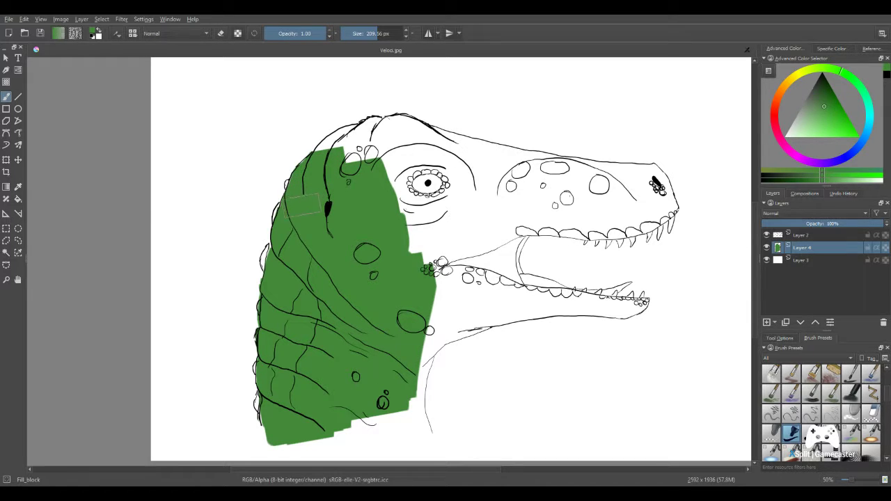
- Extend the green over the cheek below the eye, the front of the throat and the base of the lower jaw
mouse_move(382, 268)
mouse_down()
mouse_move(438, 229)
mouse_move(469, 225)
mouse_move(473, 236)
mouse_move(428, 238)
mouse_move(442, 225)
mouse_move(420, 223)
mouse_up()
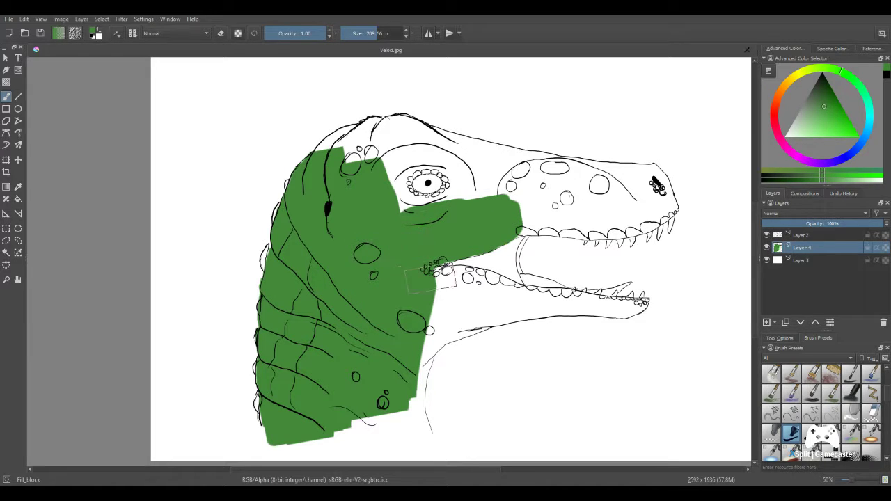
mouse_move(421, 317)
mouse_down()
mouse_move(438, 296)
mouse_move(425, 359)
mouse_move(408, 354)
mouse_move(399, 411)
mouse_move(419, 397)
mouse_move(406, 432)
mouse_up()
mouse_move(386, 383)
mouse_down()
mouse_move(370, 415)
mouse_move(337, 411)
mouse_up()
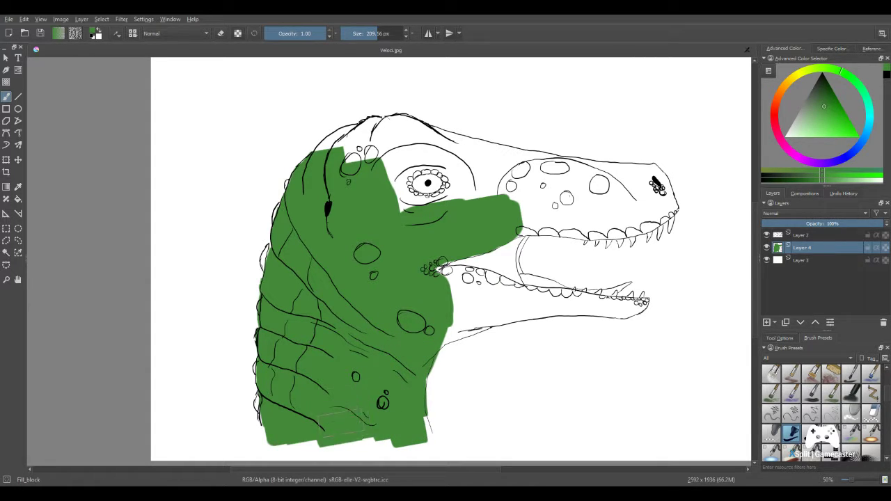
mouse_move(439, 275)
mouse_down()
mouse_move(500, 287)
mouse_move(492, 302)
mouse_move(456, 334)
mouse_up()
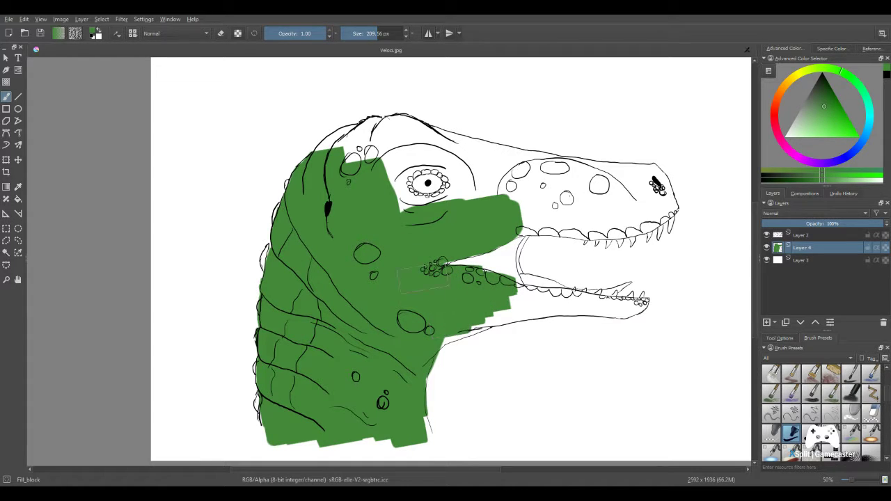
- Switch to the Fill_circle brush at 50 px and fill the back of the crown and the area behind the eye
click(791, 436)
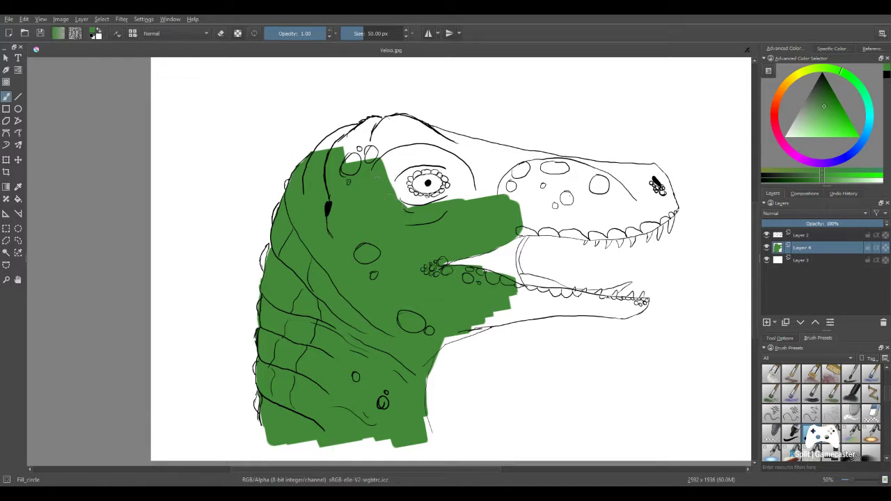
mouse_move(397, 204)
mouse_down()
mouse_move(357, 158)
mouse_move(408, 199)
mouse_move(403, 186)
mouse_move(418, 191)
mouse_move(363, 147)
mouse_move(342, 169)
mouse_up()
mouse_move(362, 139)
mouse_down()
mouse_move(379, 117)
mouse_move(341, 140)
mouse_move(349, 126)
mouse_move(336, 147)
mouse_move(320, 146)
mouse_up()
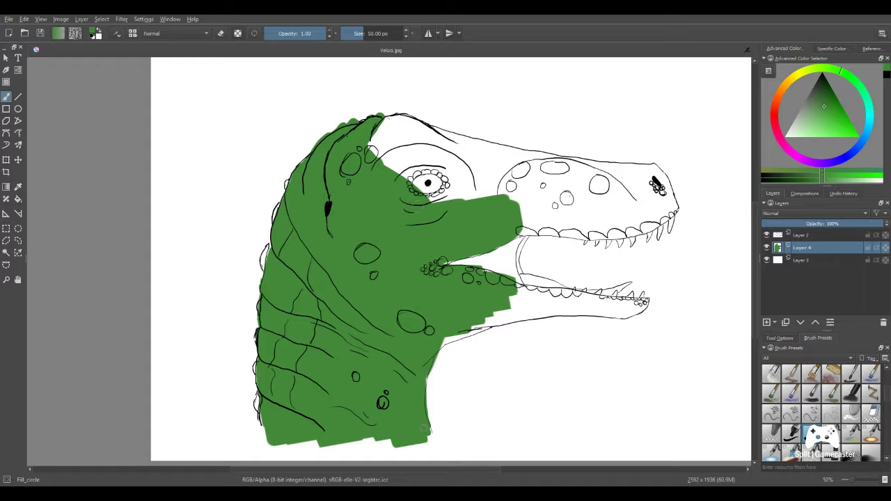
- Paint green across the side of the upper snout, down to the scales above the upper teeth
mouse_move(522, 223)
mouse_down()
mouse_move(543, 186)
mouse_move(557, 209)
mouse_move(572, 192)
mouse_move(589, 209)
mouse_move(599, 198)
mouse_move(613, 209)
mouse_move(626, 203)
mouse_up()
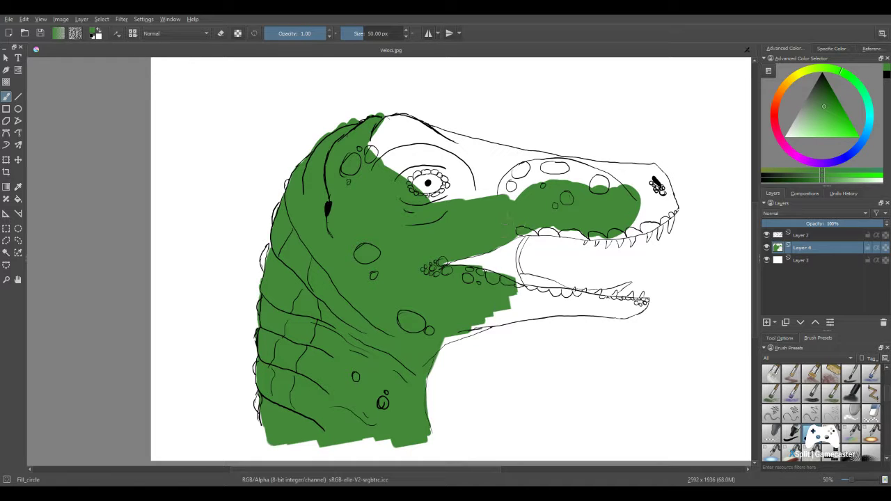
drag(514, 223, 634, 232)
drag(534, 222, 574, 230)
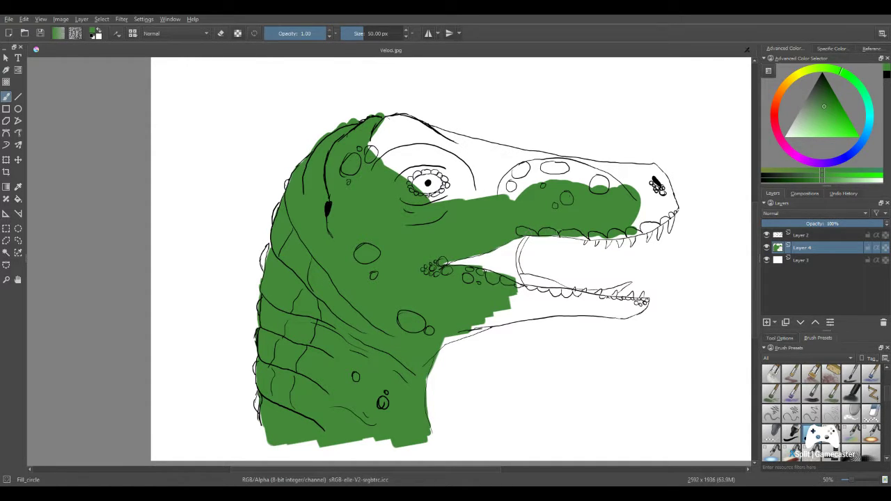
mouse_move(563, 231)
mouse_down()
mouse_move(620, 231)
mouse_move(652, 212)
mouse_up()
- Fill the eye area, forehead and bridge of the snout with green, and smooth the blocky edge at the lower jaw's base
mouse_move(519, 189)
mouse_down()
mouse_move(509, 190)
mouse_move(599, 182)
mouse_up()
mouse_move(598, 181)
mouse_down()
mouse_move(479, 176)
mouse_move(477, 161)
mouse_move(442, 135)
mouse_move(568, 157)
mouse_move(417, 135)
mouse_up()
mouse_move(501, 191)
mouse_down()
mouse_move(521, 205)
mouse_move(489, 194)
mouse_move(432, 142)
mouse_move(473, 191)
mouse_move(424, 153)
mouse_move(455, 170)
mouse_move(421, 136)
mouse_move(404, 130)
mouse_move(387, 146)
mouse_move(387, 167)
mouse_move(361, 147)
mouse_move(345, 213)
mouse_move(408, 137)
mouse_move(374, 144)
mouse_move(403, 157)
mouse_move(370, 134)
mouse_move(409, 133)
mouse_move(388, 118)
mouse_up()
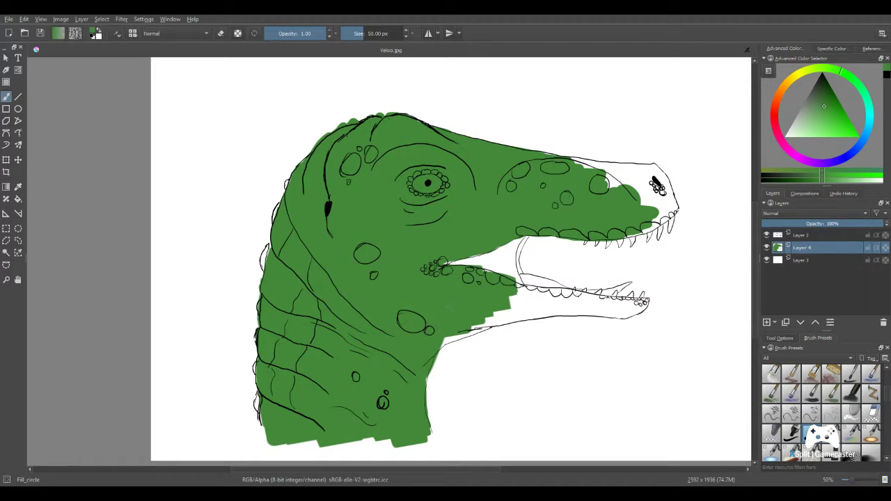
mouse_move(456, 336)
mouse_down()
mouse_move(496, 326)
mouse_move(520, 296)
mouse_up()
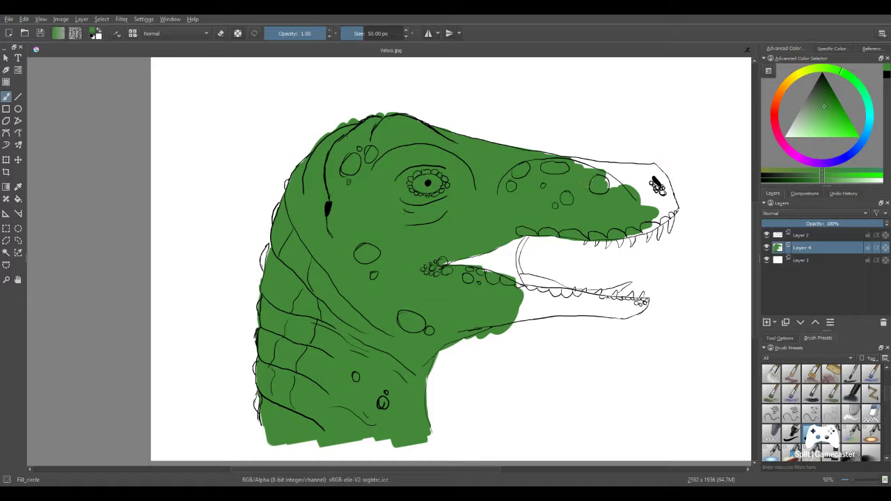
mouse_move(605, 187)
mouse_down()
mouse_move(618, 179)
mouse_move(554, 156)
mouse_up()
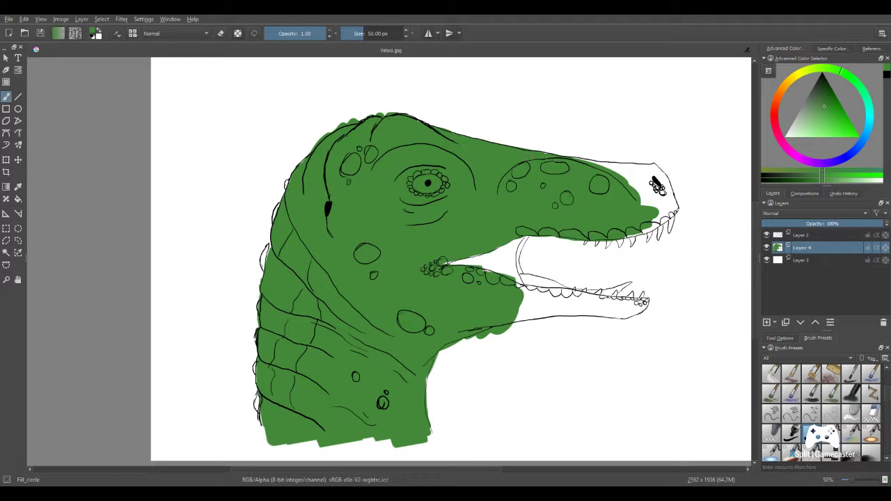
- Fill the snout tip around the nostril and the upper lip edge with green, keeping the upper teeth white
drag(438, 247, 319, 247)
scroll(304, 227, up, 3)
drag(513, 127, 365, 257)
mouse_move(438, 235)
mouse_down()
mouse_move(456, 209)
mouse_move(493, 227)
mouse_move(462, 255)
mouse_move(484, 296)
mouse_move(514, 263)
mouse_move(507, 280)
mouse_move(529, 275)
mouse_move(535, 259)
mouse_move(517, 256)
mouse_move(505, 167)
mouse_move(514, 175)
mouse_move(488, 182)
mouse_move(474, 143)
mouse_move(428, 157)
mouse_move(470, 171)
mouse_up()
mouse_move(416, 221)
mouse_down()
mouse_move(400, 184)
mouse_move(402, 196)
mouse_move(340, 171)
mouse_up()
mouse_move(402, 178)
mouse_down()
mouse_move(335, 155)
mouse_move(397, 158)
mouse_up()
drag(357, 159, 393, 155)
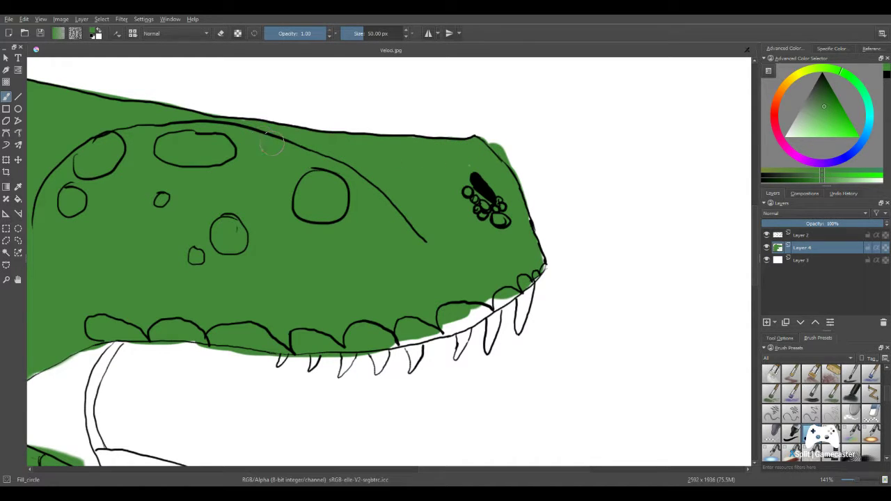
drag(507, 301, 498, 289)
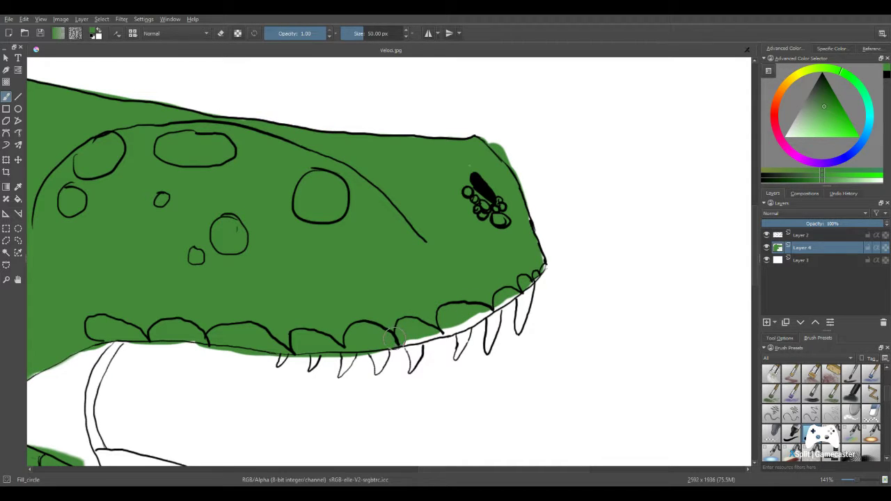
drag(447, 319, 479, 302)
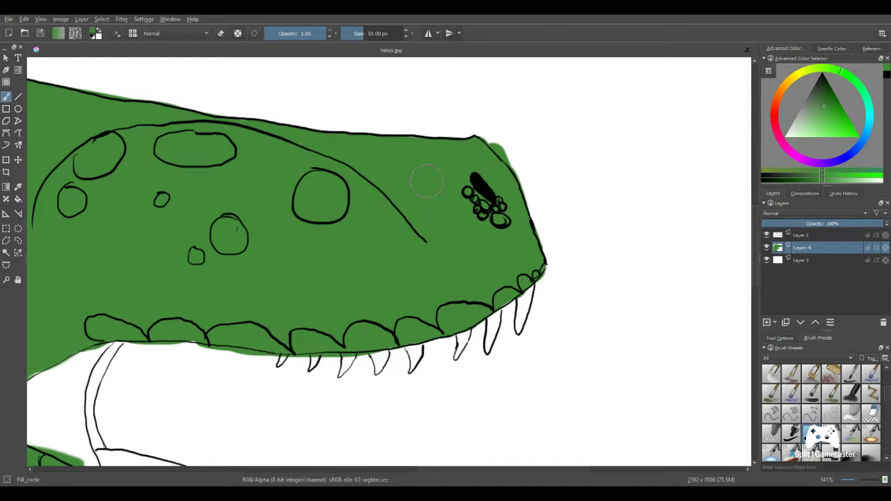
- Paint the rear half of the lower jaw green between the lip scales and the jawline
scroll(425, 168, down, 2)
drag(72, 445, 266, 352)
scroll(142, 180, up, 1)
drag(141, 181, 229, 296)
scroll(454, 236, down, 1)
drag(454, 236, 241, 183)
scroll(400, 299, up, 1)
mouse_move(399, 300)
mouse_down()
mouse_move(307, 294)
mouse_move(378, 318)
mouse_move(474, 303)
mouse_up()
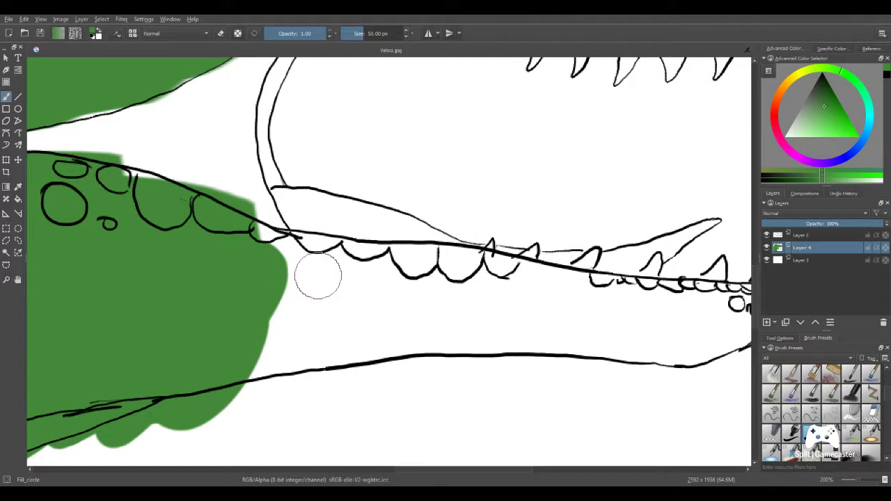
mouse_move(318, 277)
mouse_down()
mouse_move(348, 287)
mouse_move(354, 280)
mouse_move(221, 234)
mouse_move(220, 223)
mouse_move(234, 227)
mouse_move(252, 261)
mouse_move(330, 308)
mouse_move(310, 309)
mouse_move(349, 324)
mouse_move(262, 345)
mouse_move(308, 347)
mouse_move(267, 323)
mouse_up()
key(Tab)
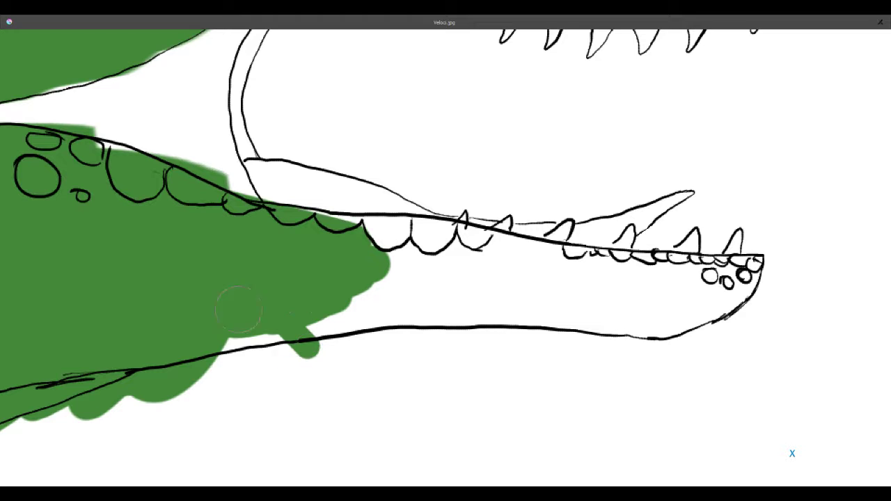
key(Tab)
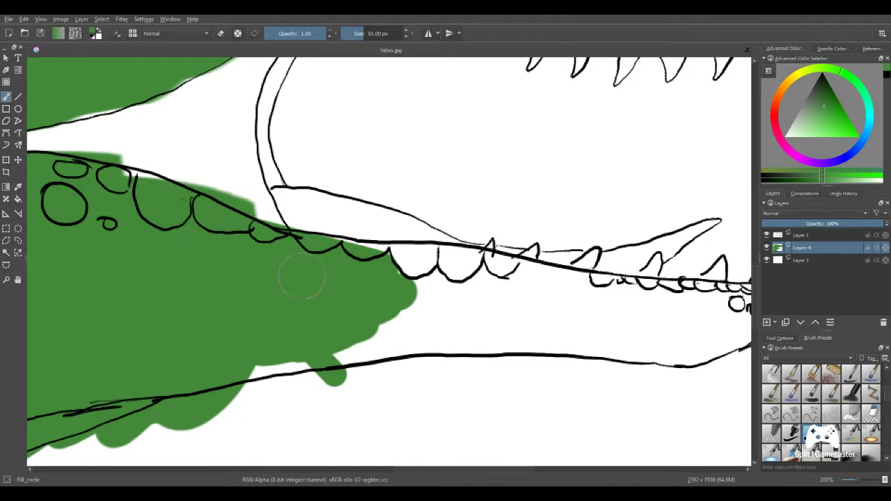
mouse_move(327, 356)
mouse_down()
mouse_move(410, 339)
mouse_move(373, 342)
mouse_move(320, 327)
mouse_move(337, 316)
mouse_move(456, 301)
mouse_move(510, 282)
mouse_move(348, 265)
mouse_up()
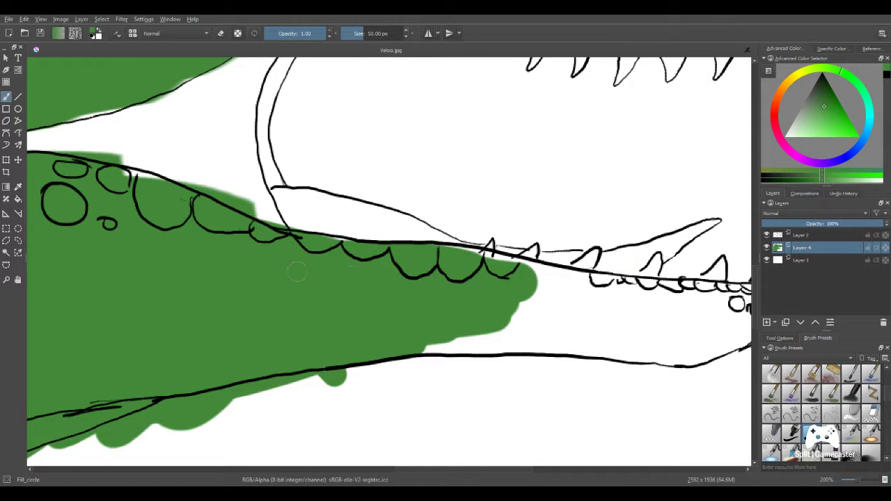
- Continue the green along the front half of the lower jaw towards the chin
key(Tab)
key(Tab)
mouse_move(443, 278)
mouse_down()
mouse_move(559, 287)
mouse_move(493, 273)
mouse_up()
mouse_move(440, 266)
mouse_down()
mouse_move(493, 268)
mouse_move(508, 288)
mouse_move(651, 295)
mouse_move(586, 315)
mouse_move(575, 333)
mouse_move(416, 346)
mouse_move(446, 337)
mouse_move(657, 332)
mouse_move(706, 325)
mouse_move(688, 314)
mouse_move(669, 324)
mouse_move(724, 307)
mouse_move(693, 311)
mouse_up()
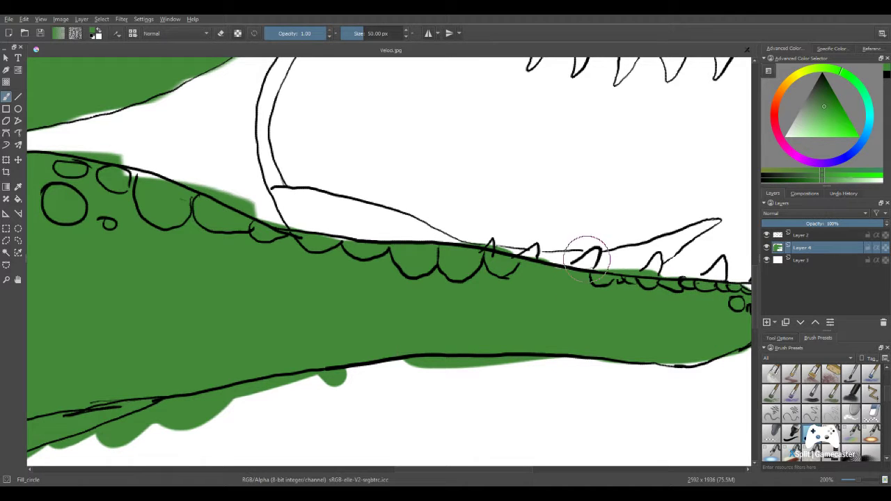
- Fill the remaining white gap at the tip of the lower jaw with green
scroll(669, 323, down, 3)
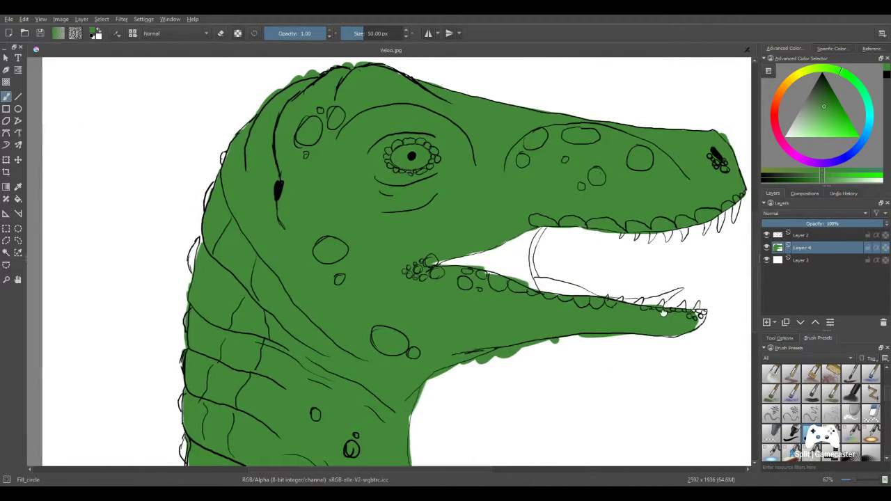
drag(668, 323, 501, 319)
scroll(491, 304, down, 1)
drag(540, 297, 449, 259)
scroll(449, 260, up, 3)
scroll(449, 260, up, 3)
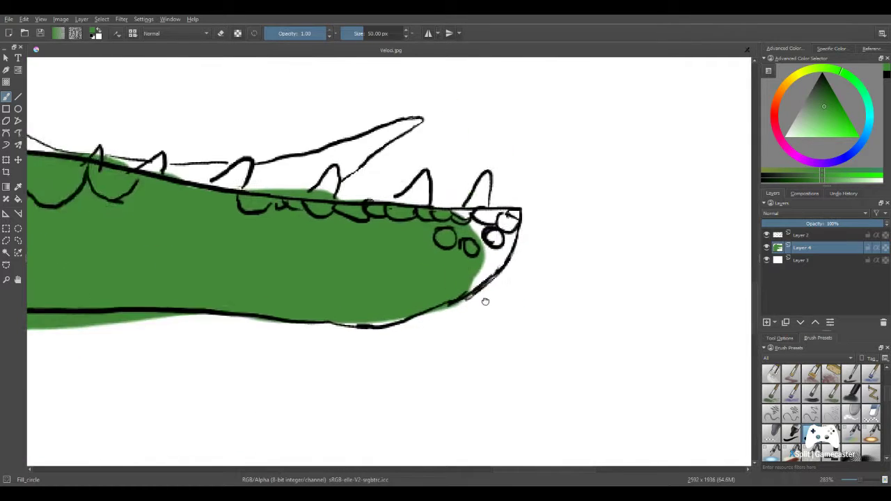
mouse_move(440, 208)
mouse_down()
mouse_move(492, 212)
mouse_move(453, 267)
mouse_move(500, 232)
mouse_move(493, 247)
mouse_move(523, 187)
mouse_move(478, 204)
mouse_move(446, 171)
mouse_up()
drag(228, 319, 352, 324)
scroll(347, 225, down, 8)
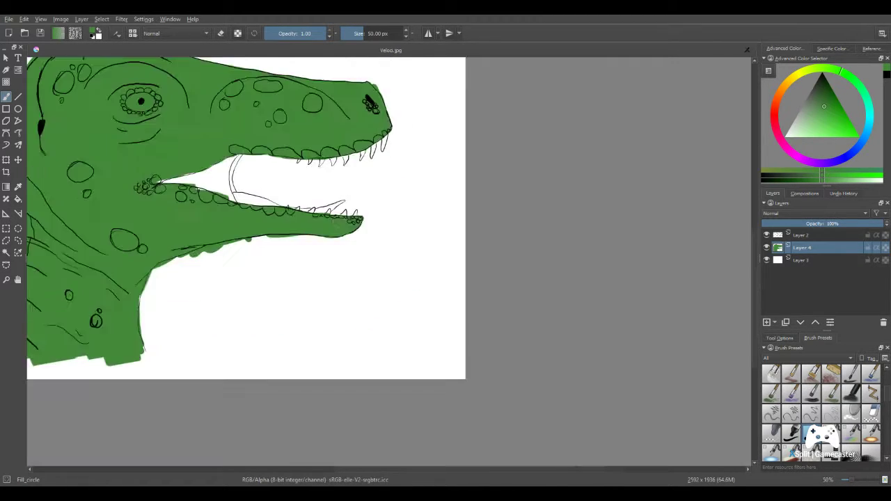
- Fill the white scale bumps along the back of the neck and head with green
drag(348, 225, 441, 302)
mouse_move(196, 316)
mouse_down()
mouse_move(331, 239)
mouse_move(304, 271)
mouse_up()
scroll(286, 259, up, 5)
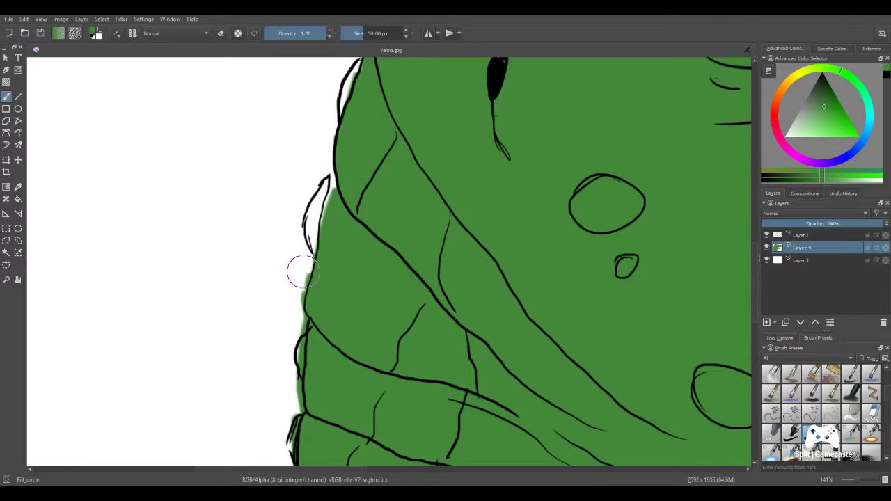
drag(324, 227, 318, 221)
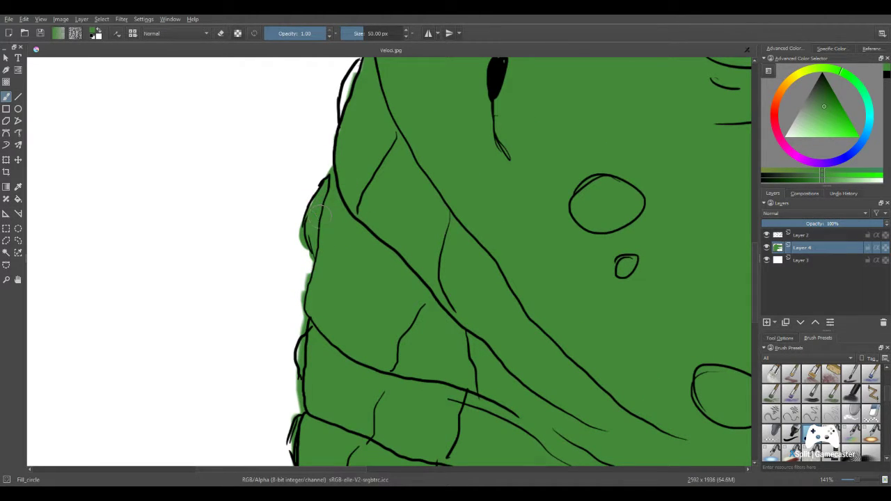
scroll(306, 229, down, 1)
drag(307, 229, 284, 373)
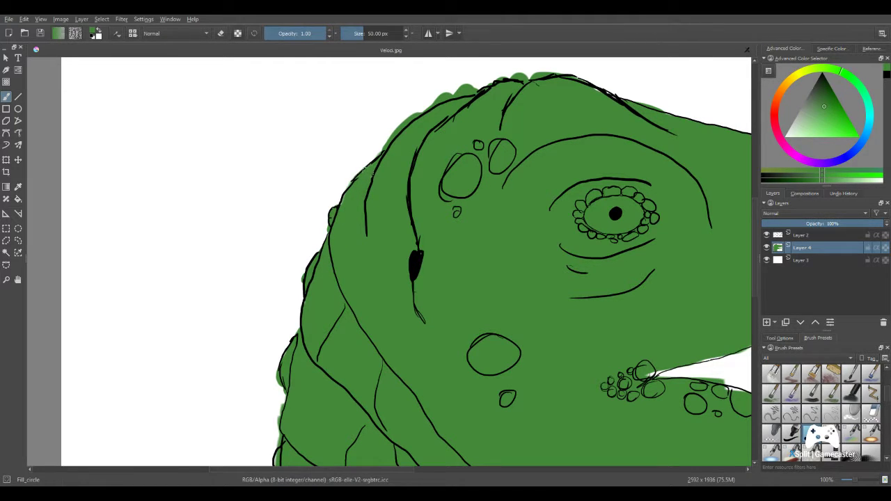
- Erase the green spill below the lower jaw and throat using the Eraser_hard brush at 234.36 px
scroll(652, 401, down, 4)
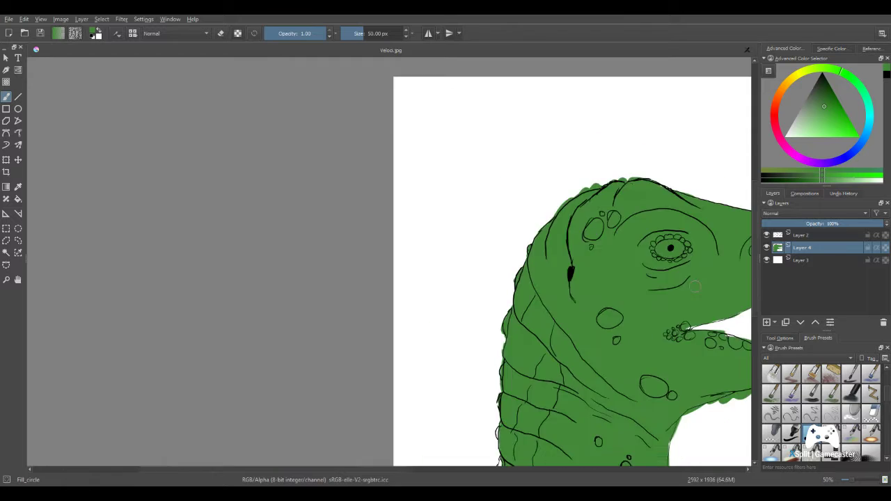
scroll(499, 333, up, 3)
drag(499, 333, 541, 290)
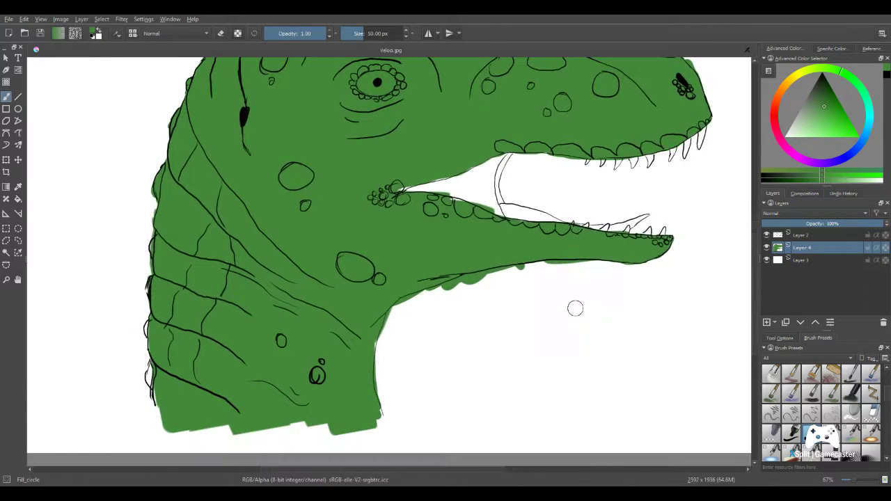
click(871, 414)
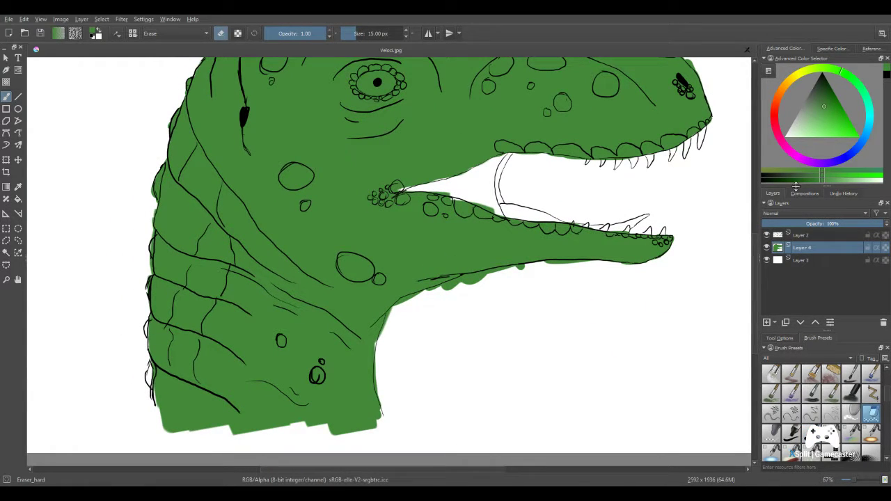
click(380, 32)
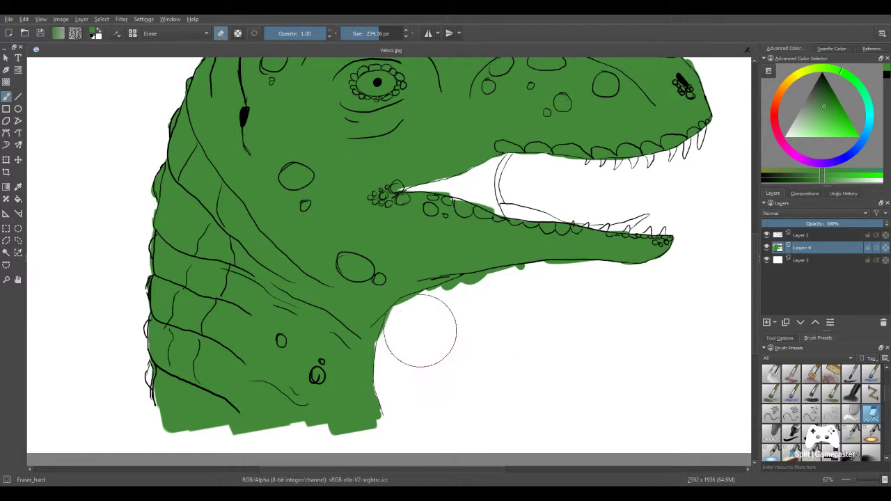
key(ctrl)
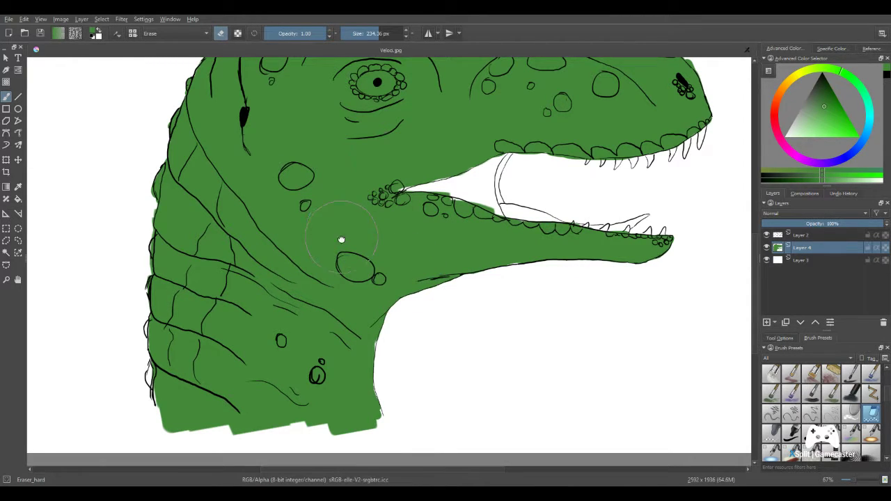
- Erase the green spilling into the open mouth along the jaw and lip lines with the eraser at 29.29 px
scroll(341, 235, down, 1)
drag(387, 219, 375, 295)
scroll(375, 295, up, 3)
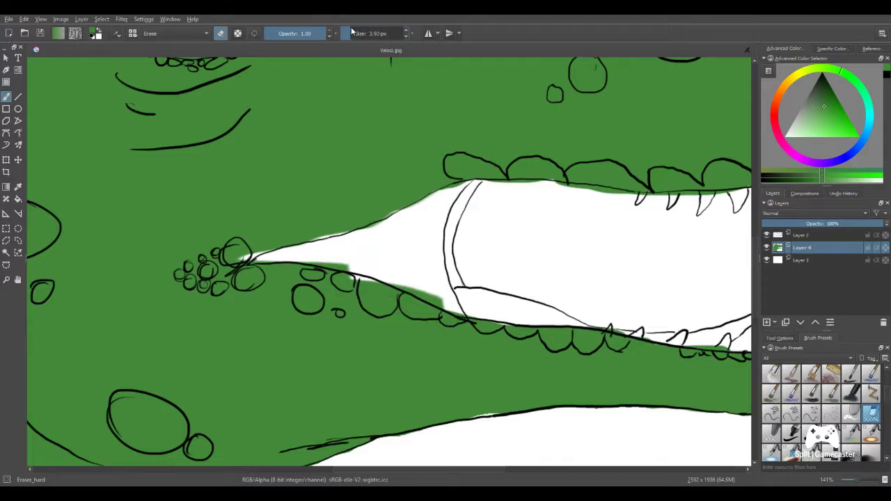
drag(428, 299, 412, 281)
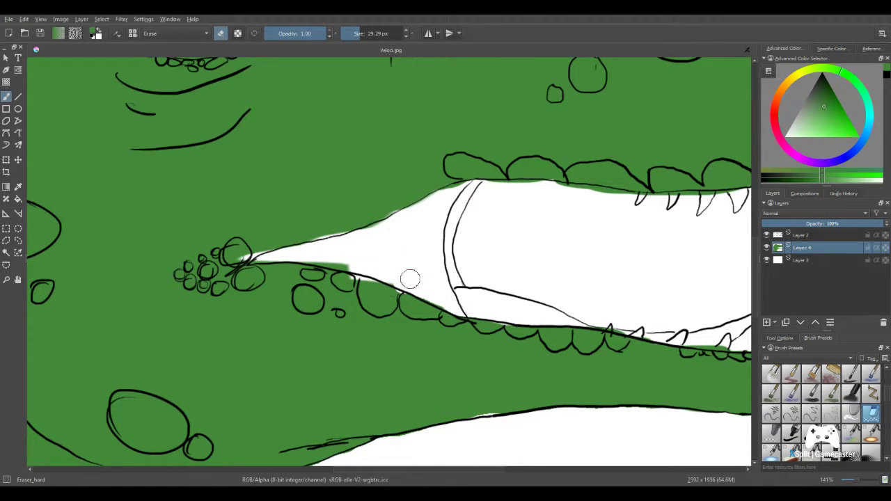
drag(341, 257, 322, 256)
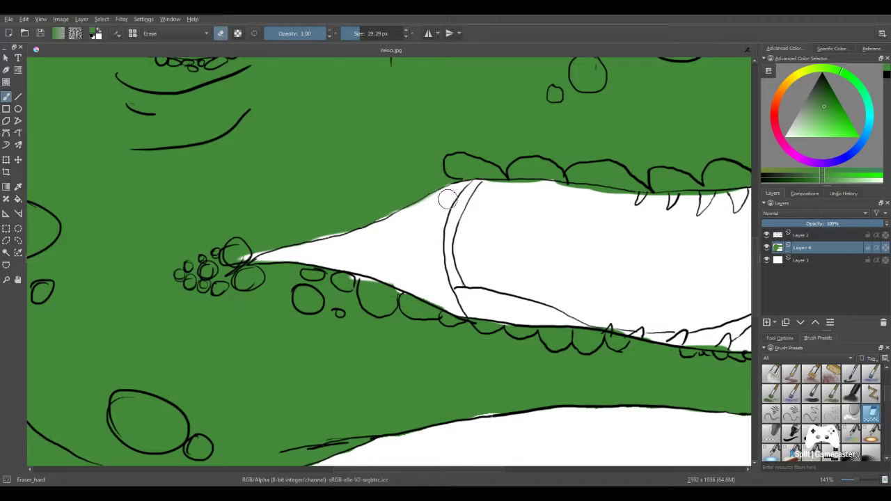
mouse_move(506, 198)
mouse_down()
mouse_move(531, 187)
mouse_move(495, 189)
mouse_move(625, 207)
mouse_move(722, 198)
mouse_move(632, 208)
mouse_move(663, 201)
mouse_up()
- Erase the green bumps sticking out above the line art on the crown of the head
scroll(699, 237, down, 3)
drag(731, 245, 601, 209)
drag(79, 241, 221, 235)
drag(427, 152, 314, 224)
scroll(334, 147, up, 3)
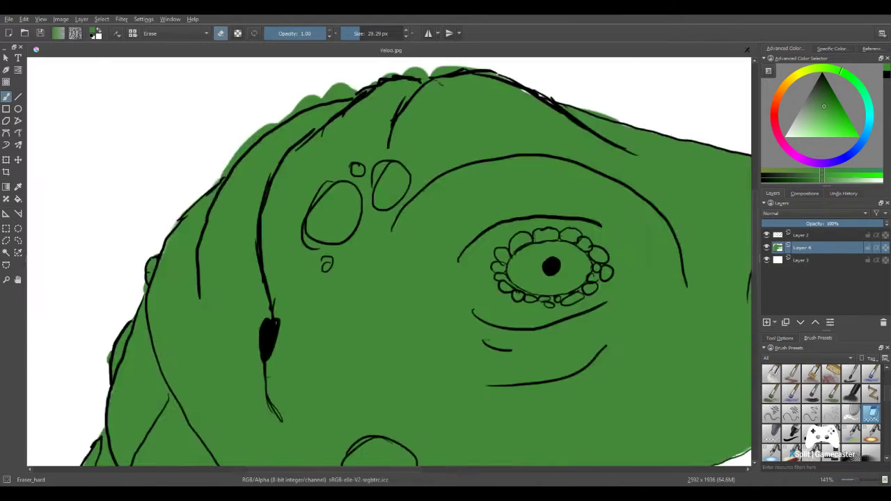
drag(433, 155, 429, 286)
scroll(439, 216, up, 2)
drag(439, 216, 494, 270)
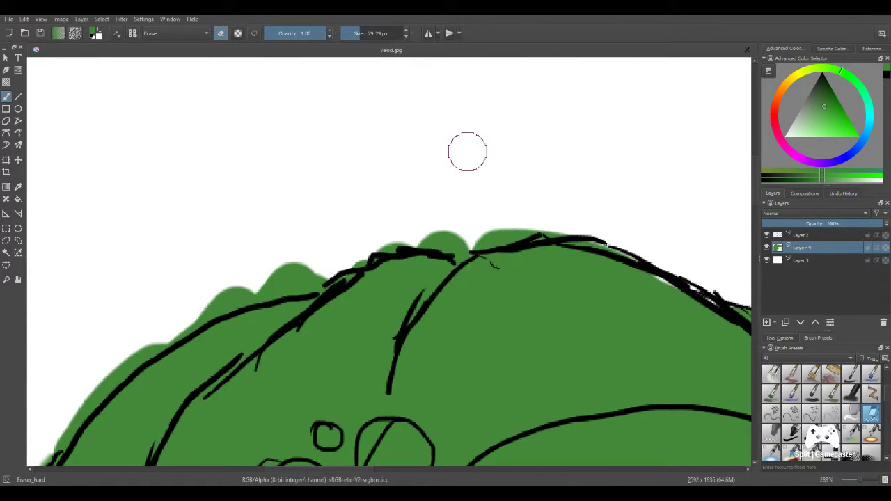
mouse_move(418, 230)
mouse_down()
mouse_move(466, 238)
mouse_move(589, 213)
mouse_up()
mouse_move(411, 234)
mouse_down()
mouse_move(355, 268)
mouse_move(310, 275)
mouse_up()
key(ctrl+z)
mouse_move(384, 221)
mouse_down()
mouse_move(369, 243)
mouse_move(207, 296)
mouse_move(305, 278)
mouse_move(338, 261)
mouse_move(326, 267)
mouse_up()
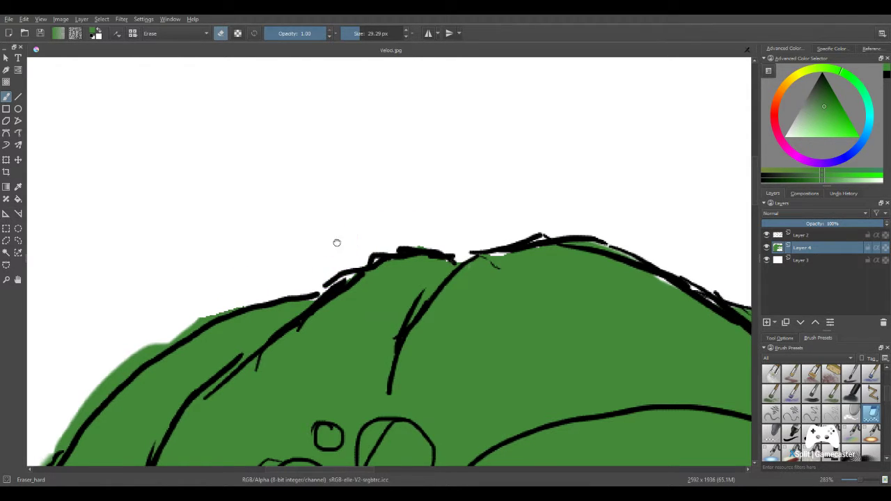
- Erase the excess green outside the outline along the upper back of the head
drag(132, 394, 447, 224)
drag(49, 78, 480, 204)
scroll(440, 239, down, 4)
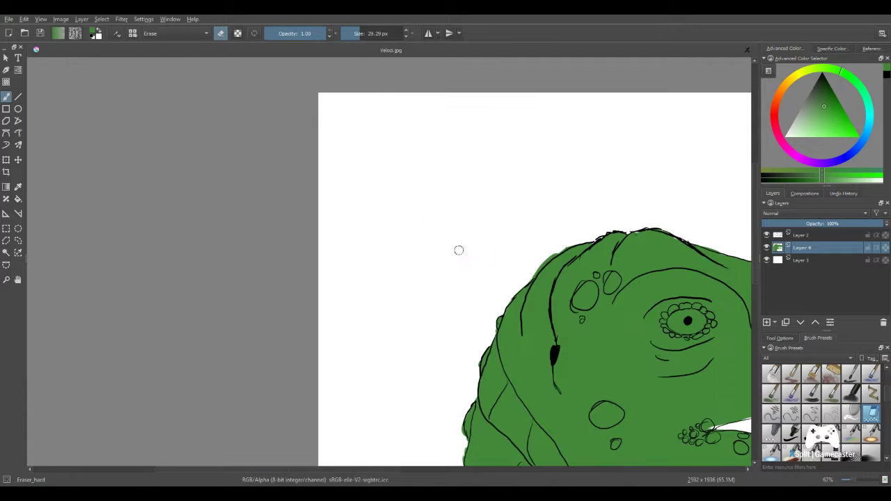
drag(455, 248, 426, 235)
scroll(533, 209, up, 2)
drag(528, 202, 516, 200)
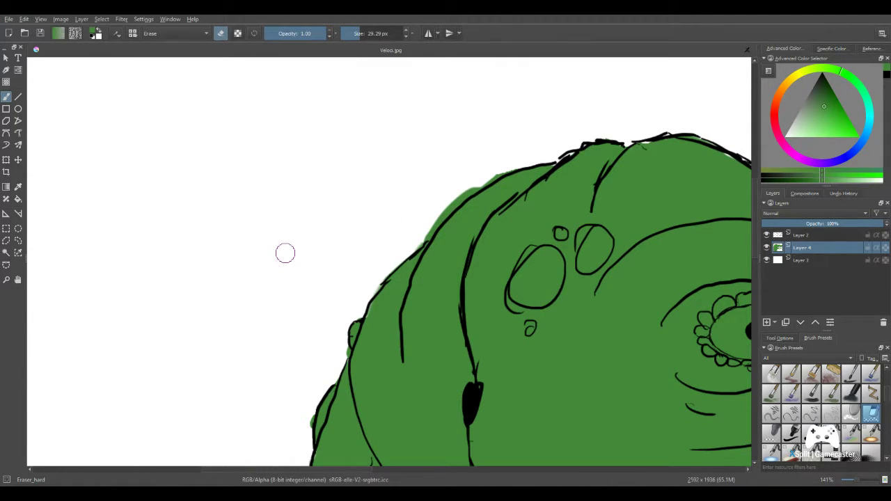
drag(480, 173, 423, 228)
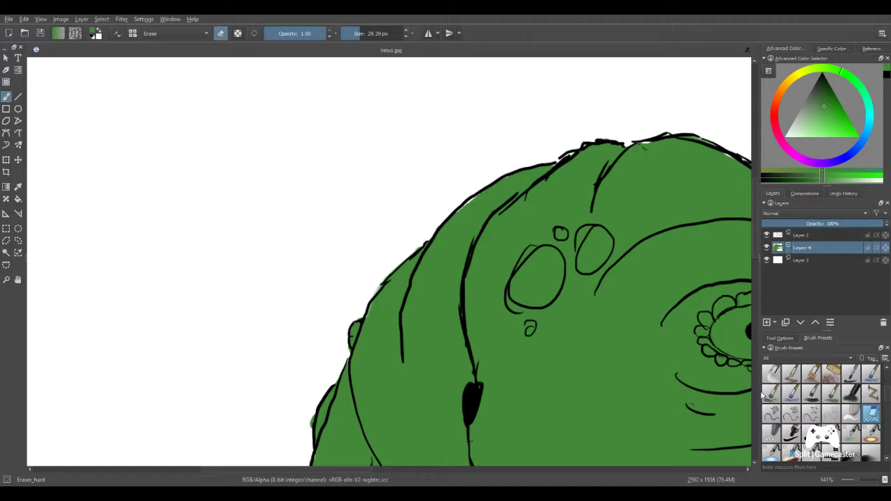
- Fill small white gaps inside the head and neck outline with green using the Fill_block brush at 50 px
click(791, 433)
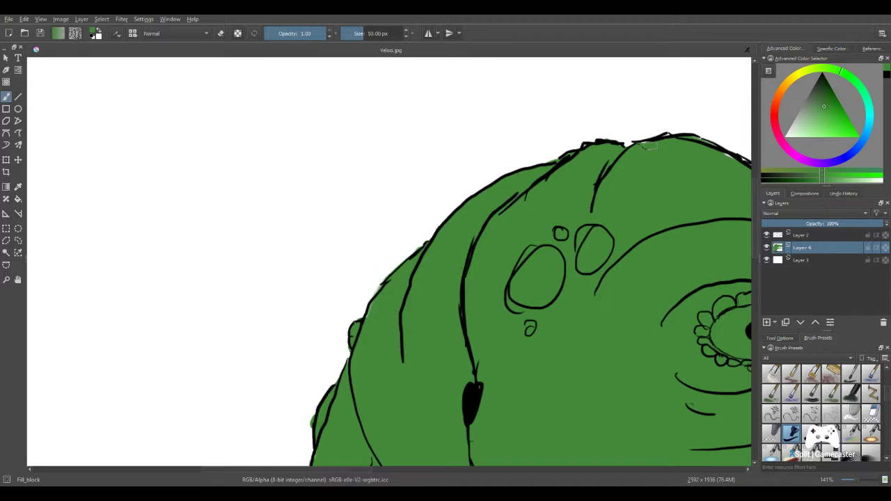
scroll(615, 415, down, 3)
drag(615, 415, 397, 149)
scroll(463, 285, up, 4)
drag(462, 285, 434, 222)
scroll(435, 251, down, 3)
scroll(438, 288, down, 1)
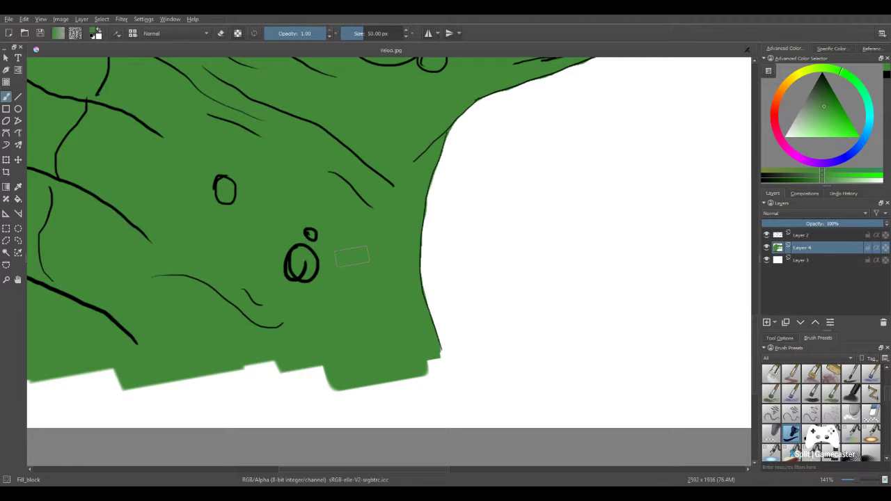
- Fill the lowest scale bump and the white edge at the rear base of the neck with green
scroll(353, 254, down, 8)
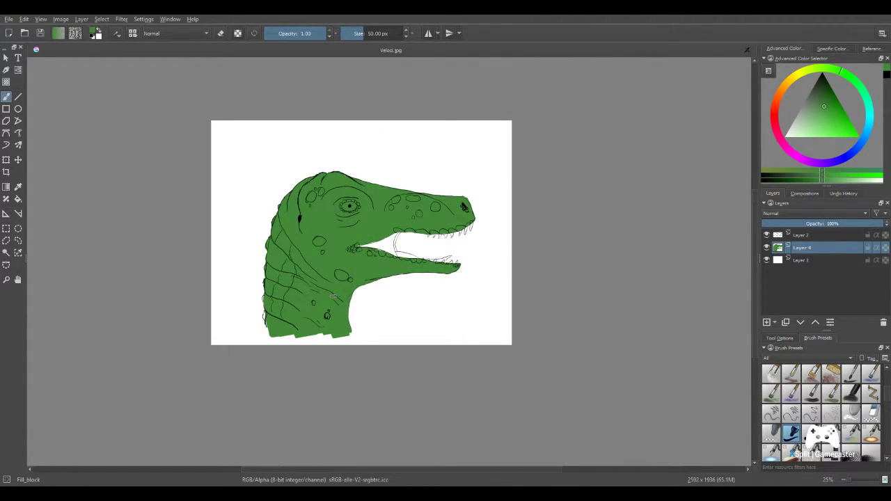
scroll(332, 296, up, 9)
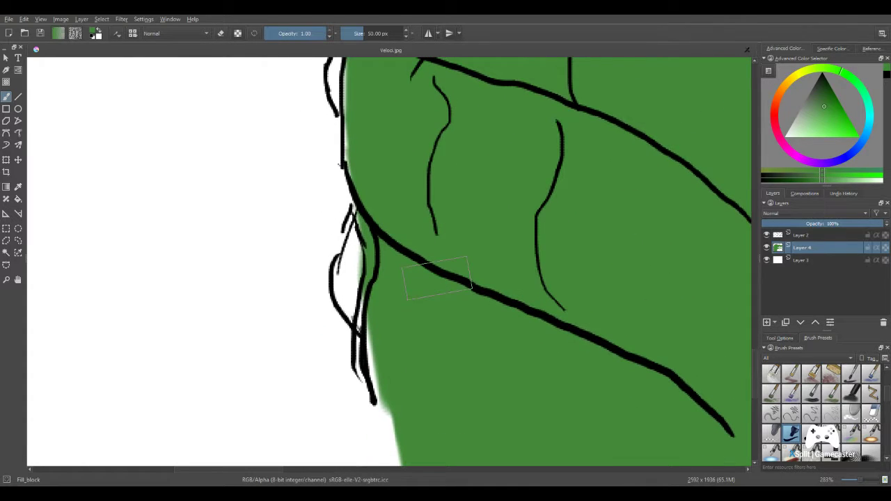
mouse_move(341, 322)
mouse_down()
mouse_move(378, 319)
mouse_move(351, 300)
mouse_move(365, 267)
mouse_move(338, 285)
mouse_move(357, 230)
mouse_up()
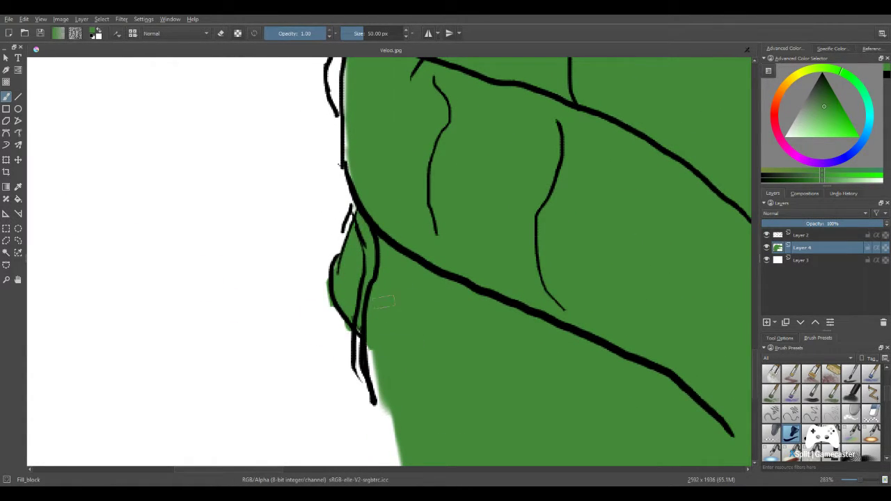
drag(390, 335, 387, 436)
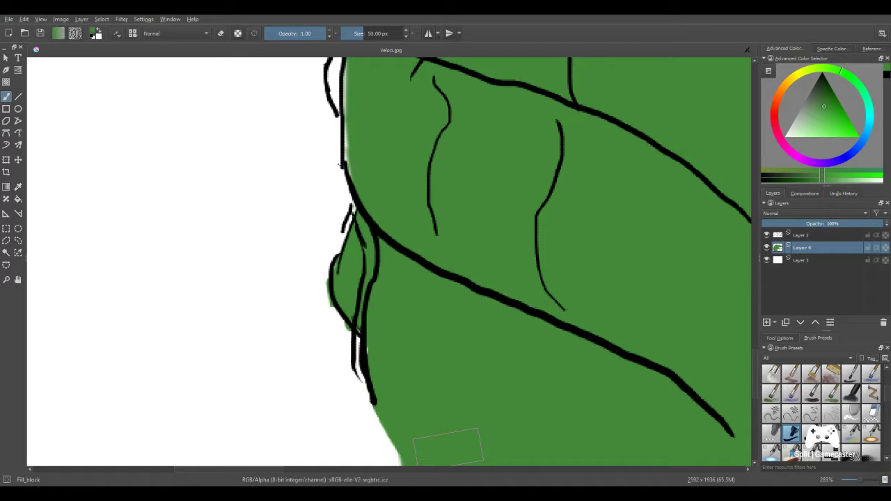
- Fill the remaining white scale bumps and edge gaps up the back of the neck with green, undoing stray strokes
key(minus)
key(minus)
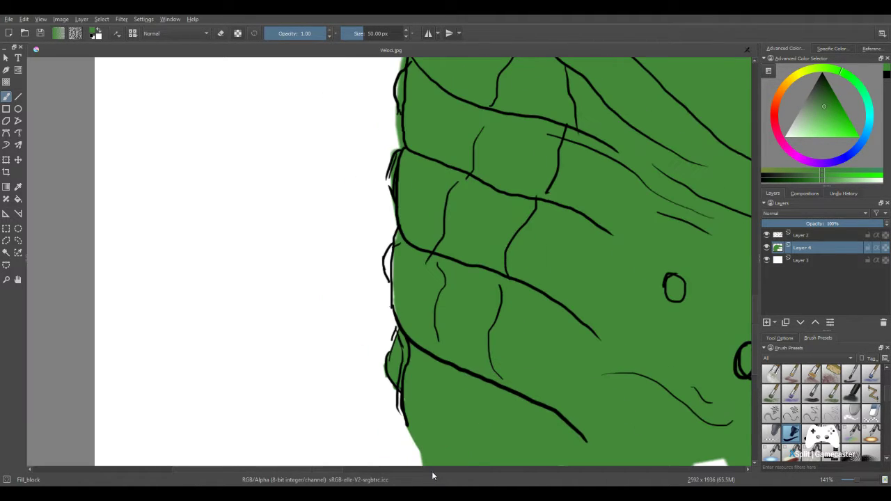
scroll(461, 348, up, 3)
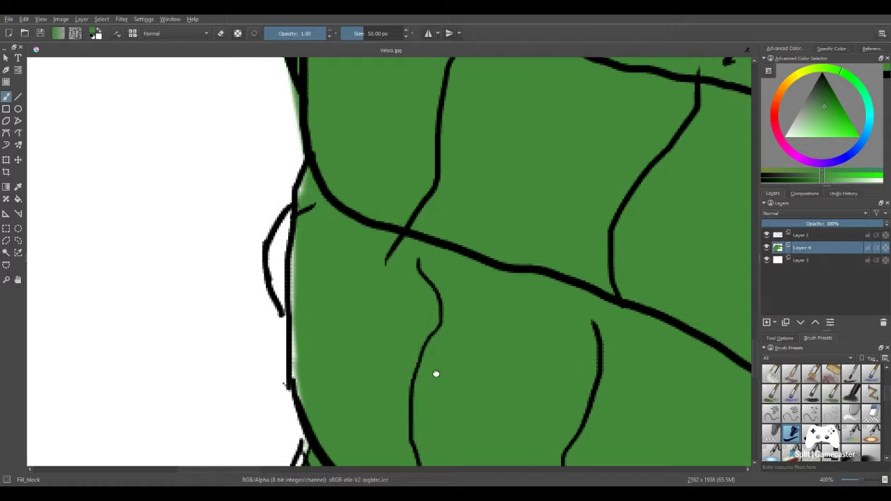
mouse_move(334, 401)
mouse_down()
mouse_move(352, 388)
mouse_move(359, 351)
mouse_move(354, 280)
mouse_move(349, 292)
mouse_move(338, 245)
mouse_move(341, 258)
mouse_move(325, 280)
mouse_move(355, 191)
mouse_up()
key(ctrl+z)
key(ctrl+z)
scroll(332, 318, down, 4)
drag(354, 311, 350, 389)
scroll(350, 389, up, 2)
drag(370, 345, 390, 365)
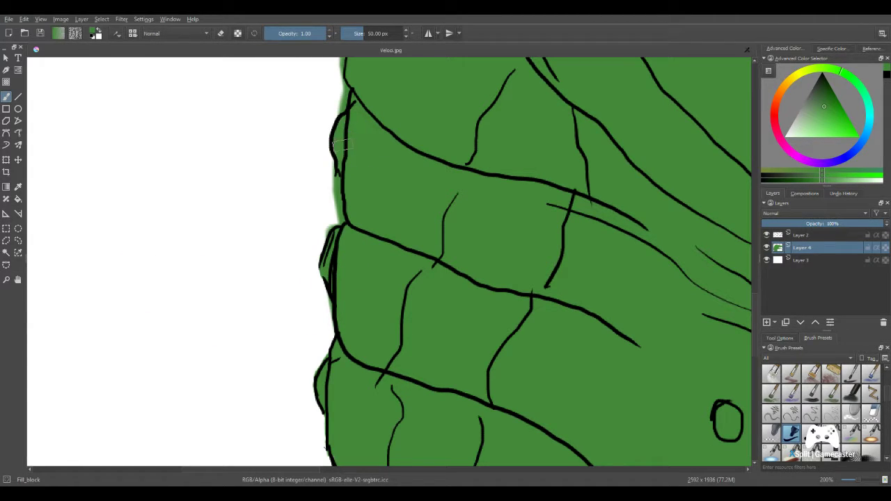
- Erase the green spill outside the scale outlines along the back of the neck using Eraser_hard at 15 px
click(872, 414)
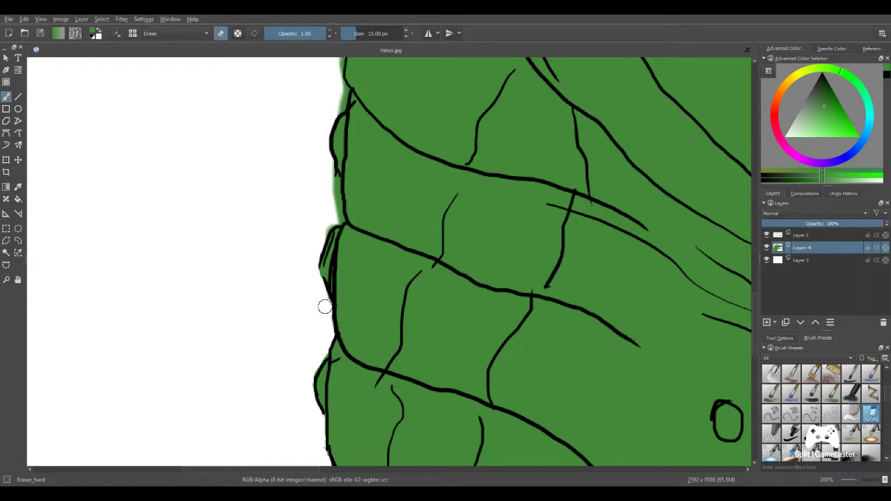
mouse_move(320, 211)
mouse_down()
mouse_move(328, 211)
mouse_move(323, 226)
mouse_move(334, 216)
mouse_move(334, 183)
mouse_move(333, 210)
mouse_up()
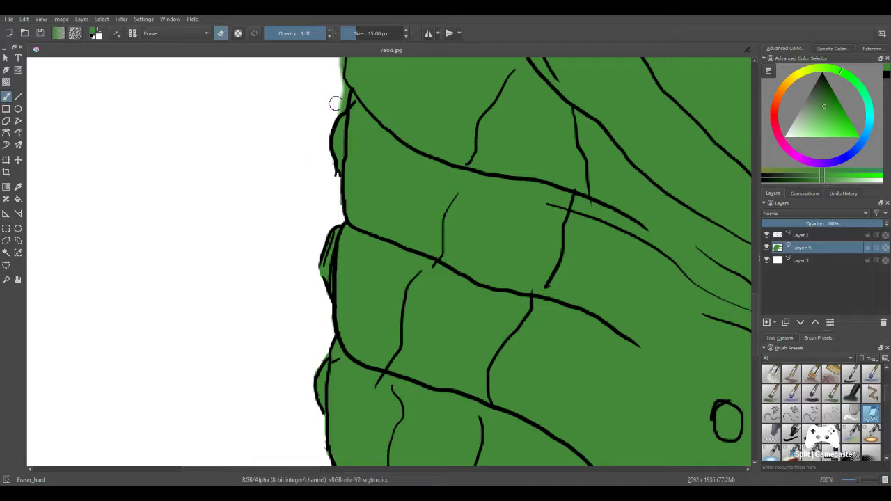
mouse_move(328, 119)
mouse_down()
mouse_move(341, 85)
mouse_move(336, 111)
mouse_up()
scroll(297, 282, down, 1)
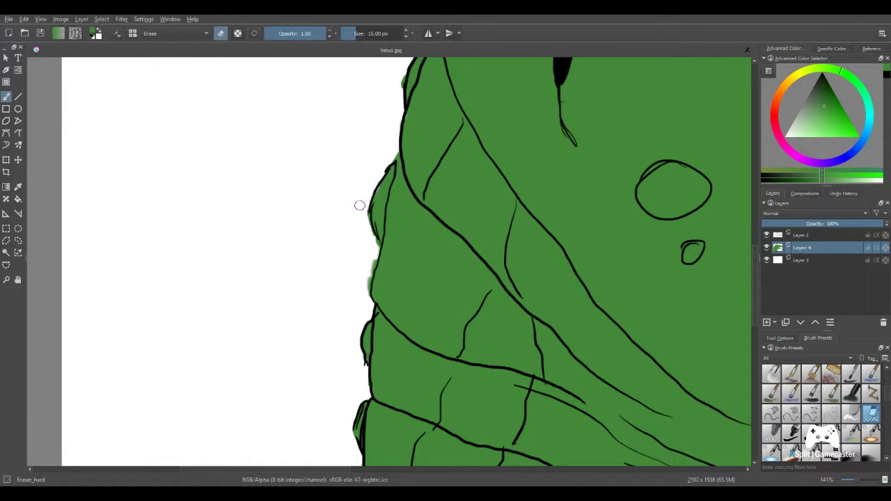
mouse_move(371, 254)
mouse_down()
mouse_move(363, 289)
mouse_move(361, 232)
mouse_up()
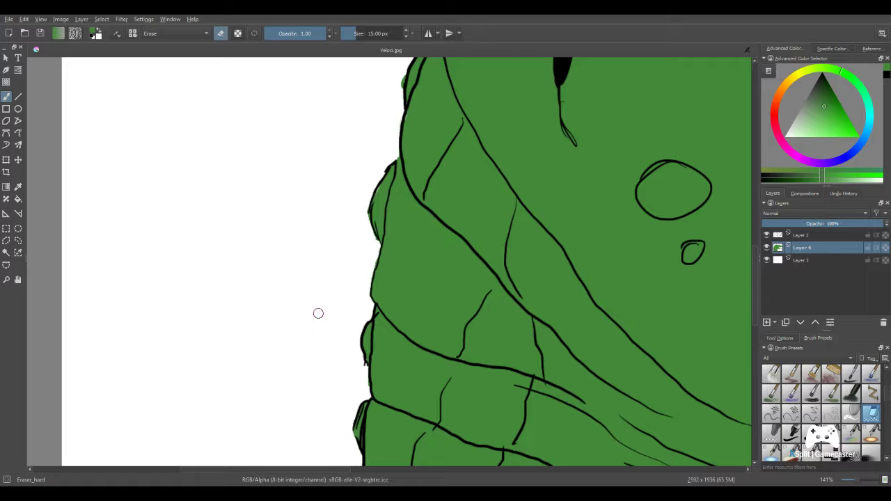
- Fill the white gap at the corner of the mouth and along the adjoining upper mouth line with green using Fill_block at 50 px
scroll(369, 289, down, 2)
drag(517, 272, 401, 320)
scroll(409, 317, down, 1)
drag(458, 321, 379, 265)
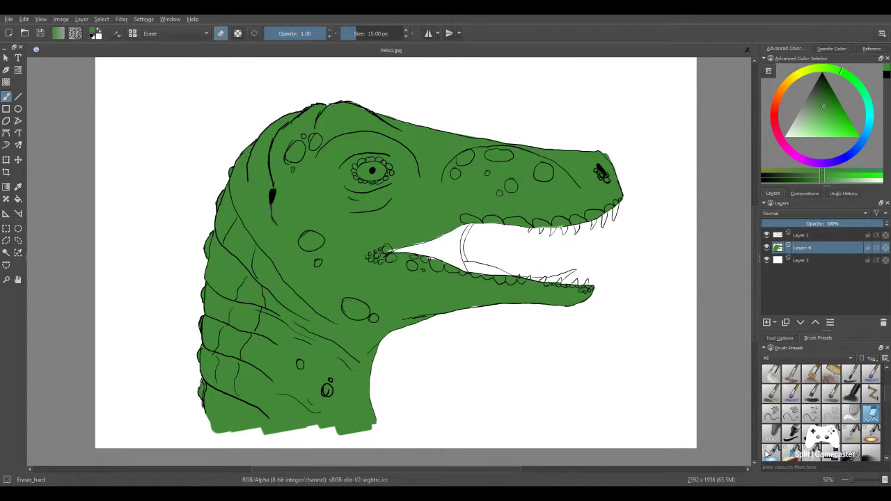
click(791, 433)
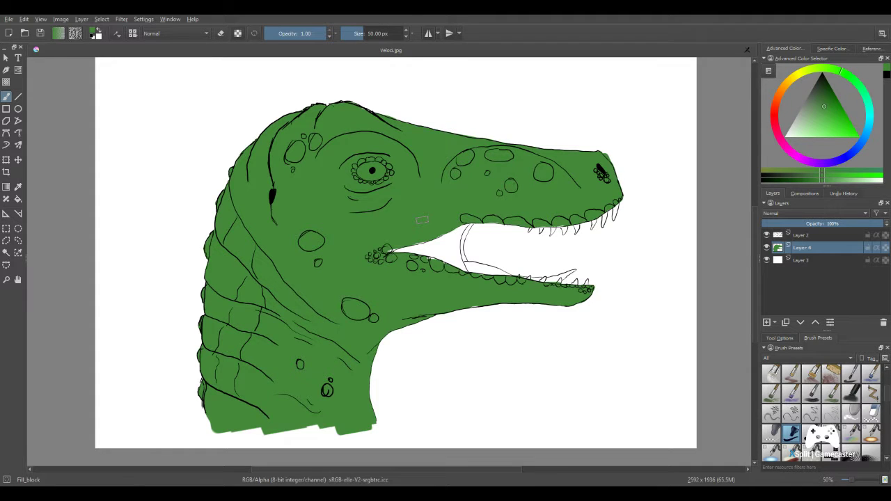
scroll(422, 220, up, 6)
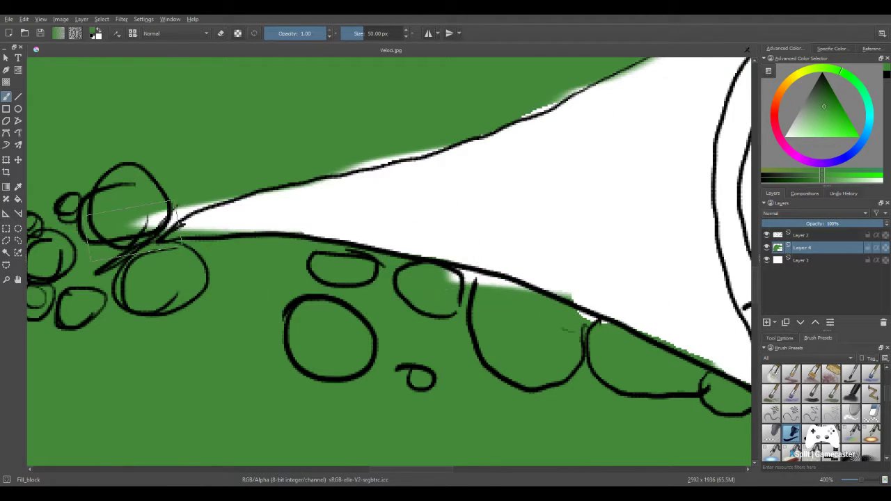
mouse_move(171, 195)
mouse_down()
mouse_move(180, 215)
mouse_move(143, 218)
mouse_up()
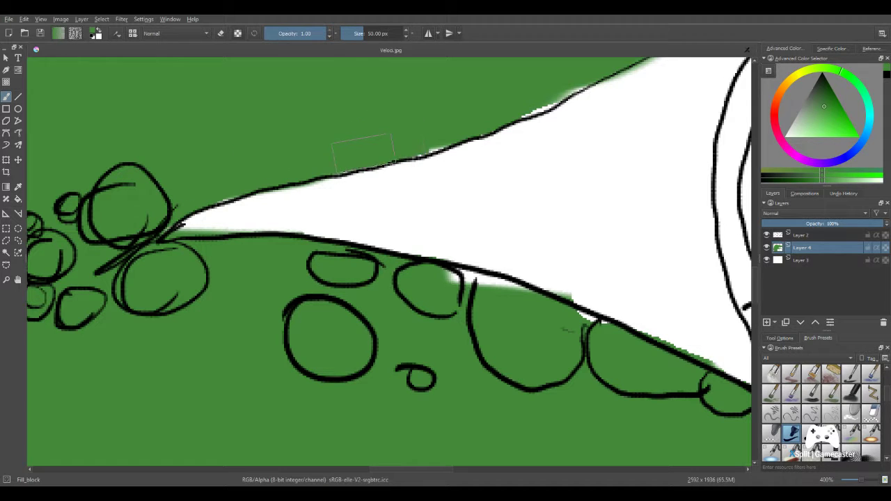
click(520, 205)
drag(521, 204, 551, 201)
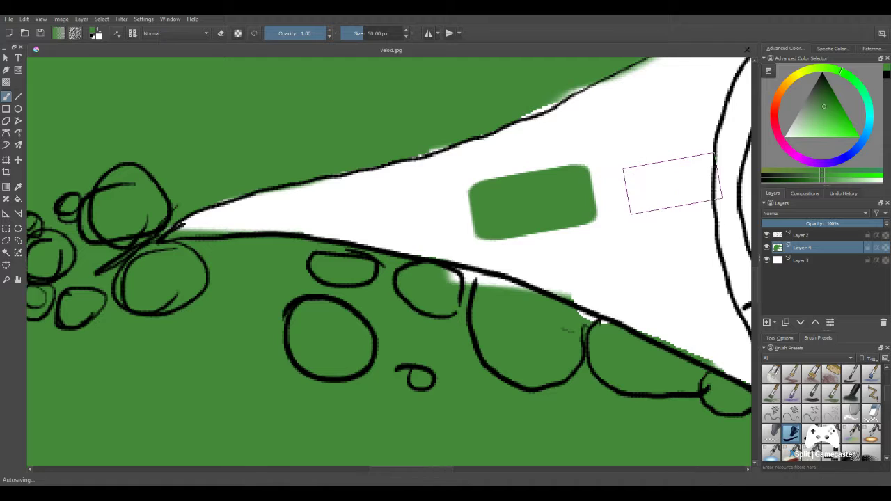
drag(611, 192, 619, 259)
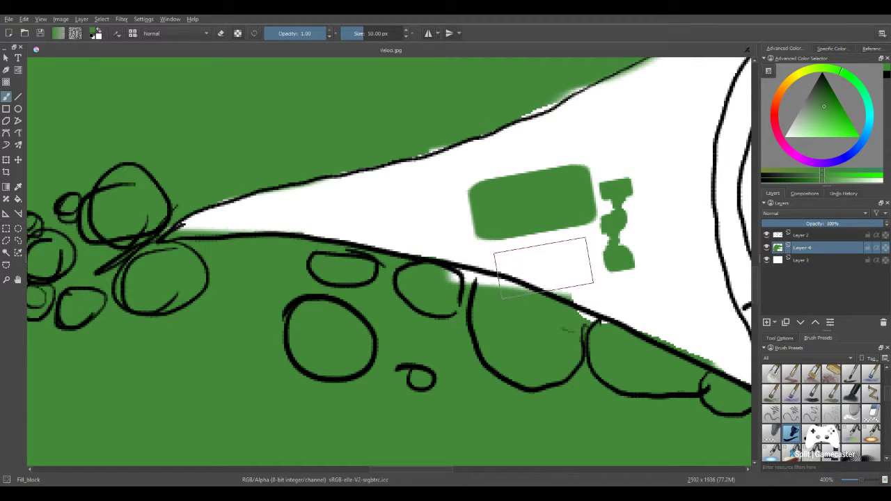
key(ctrl+z)
key(ctrl+z)
key(ctrl+z)
key(ctrl+z)
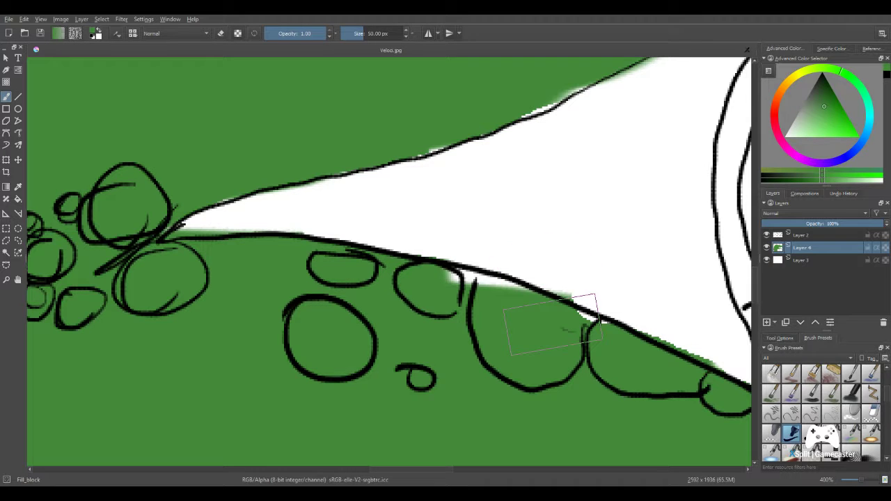
- Fill the white gaps behind the rear scales of the lower lip and along the upper mouth line with green
drag(528, 266, 487, 349)
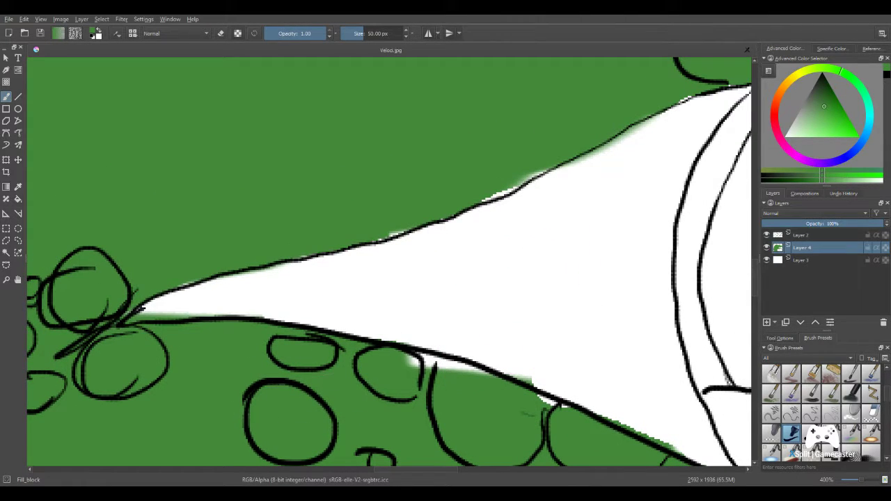
mouse_move(418, 369)
mouse_down()
mouse_move(392, 371)
mouse_move(465, 397)
mouse_move(413, 372)
mouse_up()
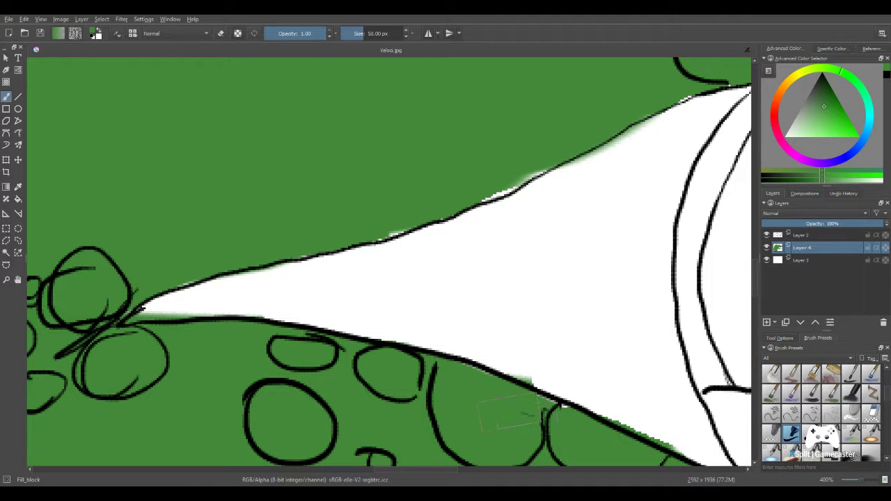
mouse_move(523, 421)
mouse_down()
mouse_move(568, 407)
mouse_move(543, 397)
mouse_up()
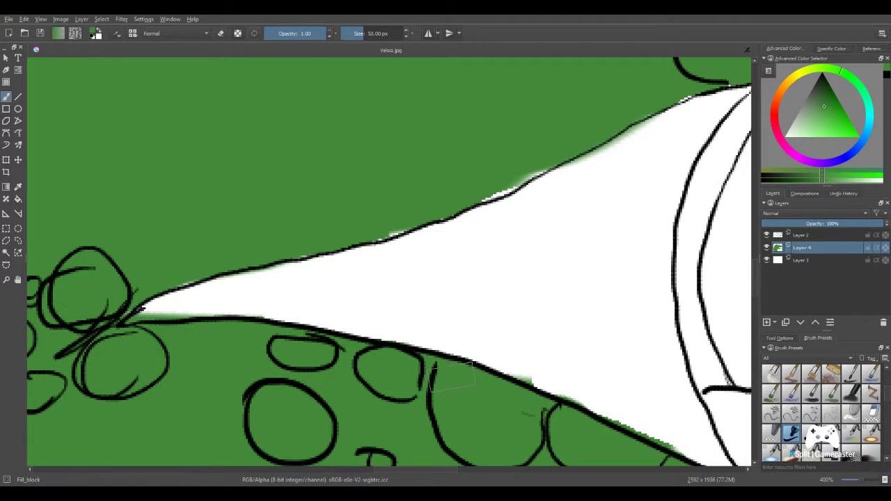
mouse_move(522, 175)
mouse_down()
mouse_move(478, 190)
mouse_move(516, 167)
mouse_up()
mouse_move(413, 213)
mouse_down()
mouse_move(313, 243)
mouse_move(332, 228)
mouse_move(250, 255)
mouse_move(195, 258)
mouse_move(229, 250)
mouse_move(199, 263)
mouse_up()
- Erase the green spill below the upper mouth line using Eraser_hard at 15 px
click(872, 415)
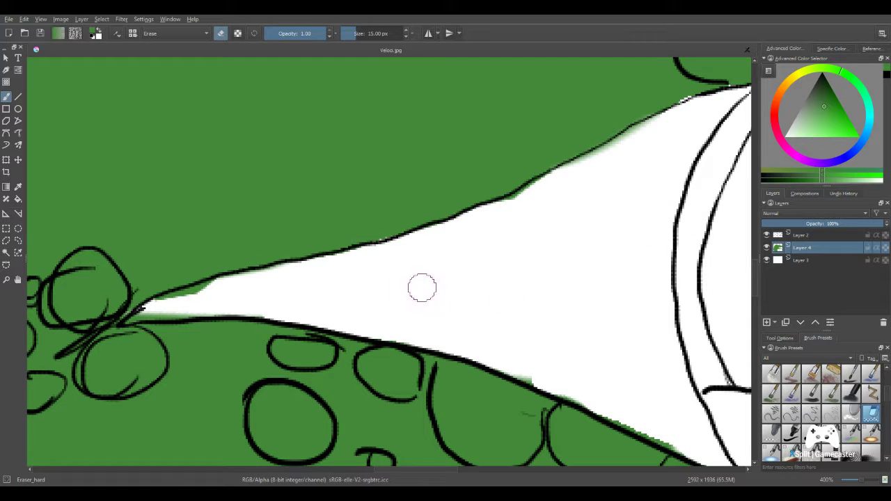
mouse_move(562, 182)
mouse_down()
mouse_move(534, 200)
mouse_move(672, 129)
mouse_move(620, 160)
mouse_move(659, 127)
mouse_up()
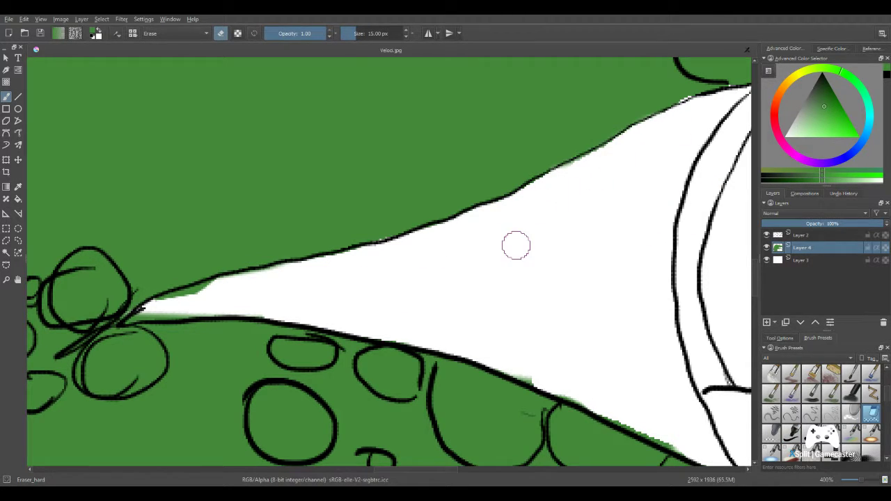
scroll(460, 251, down, 2)
scroll(449, 283, down, 1)
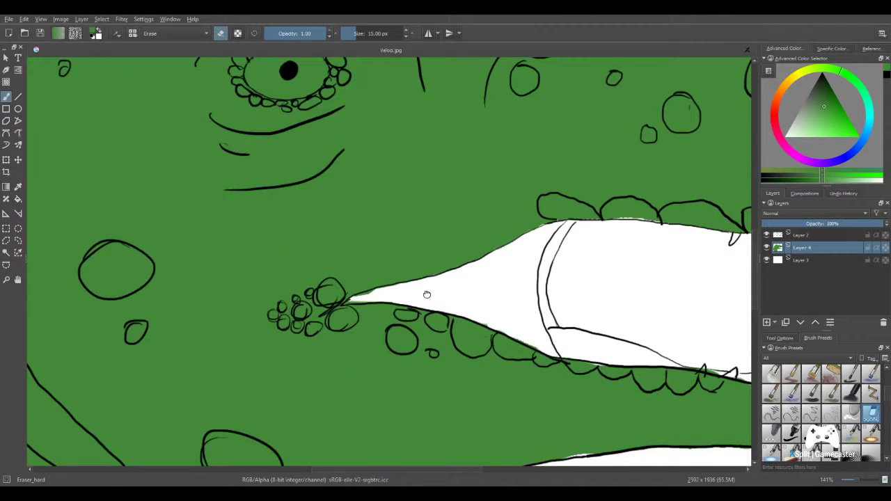
- Fill the white gaps along the lower edge of the first upper lip scales with green using Fill_block at 50 px
drag(427, 295, 520, 262)
scroll(422, 274, up, 1)
drag(617, 248, 467, 300)
scroll(467, 300, down, 1)
drag(563, 306, 388, 311)
scroll(471, 266, up, 1)
scroll(472, 266, up, 3)
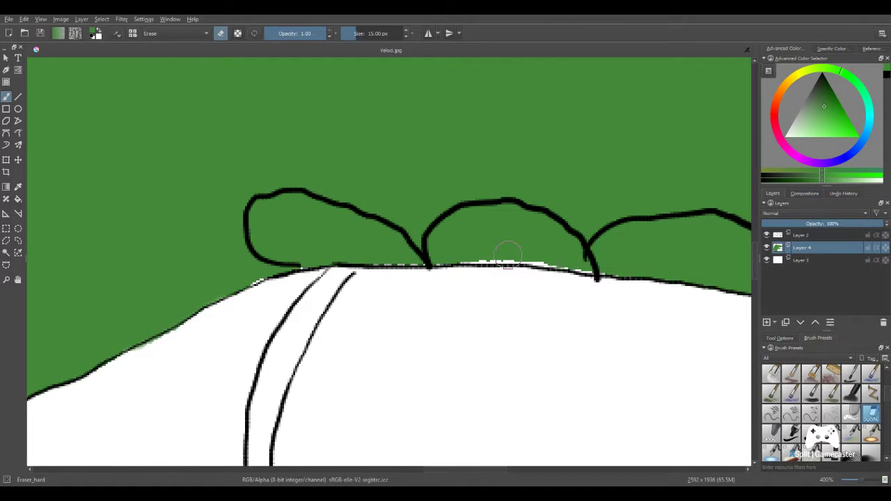
click(791, 434)
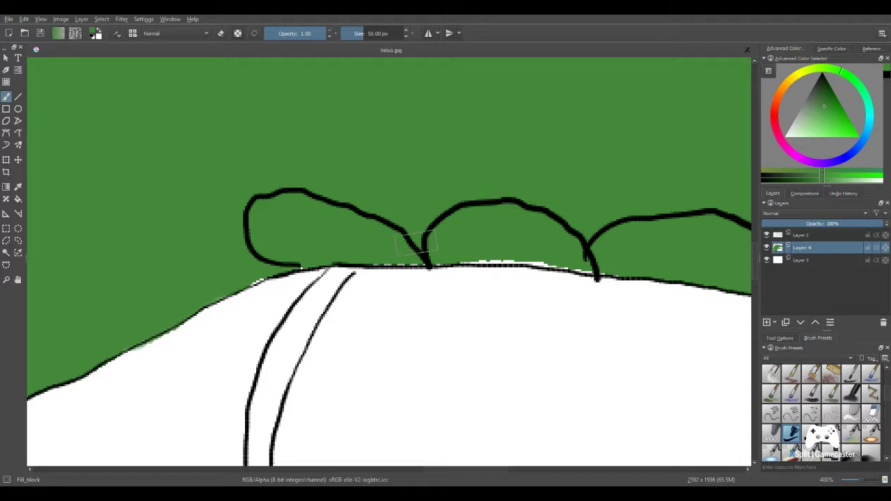
drag(470, 256, 618, 252)
drag(382, 259, 416, 254)
drag(270, 248, 228, 278)
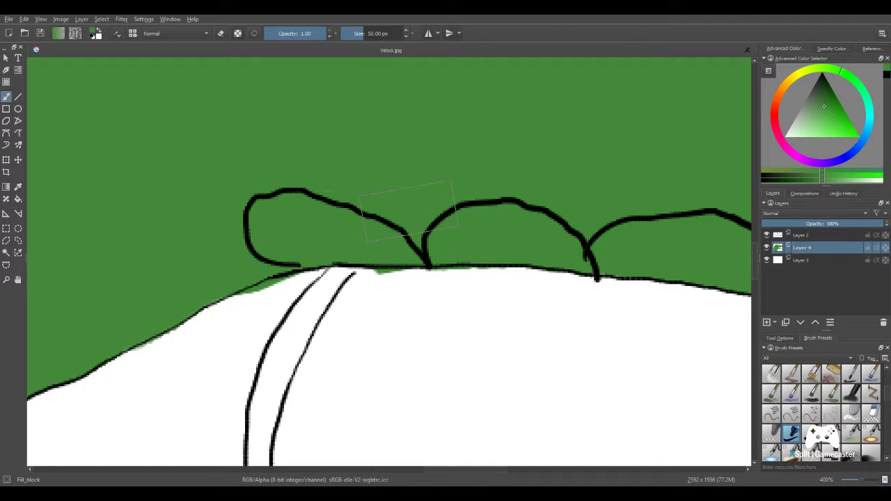
- Erase the stray green block inside the mouth and the spill below the upper lip scales using Eraser_hard at 15 px
click(870, 414)
click(381, 305)
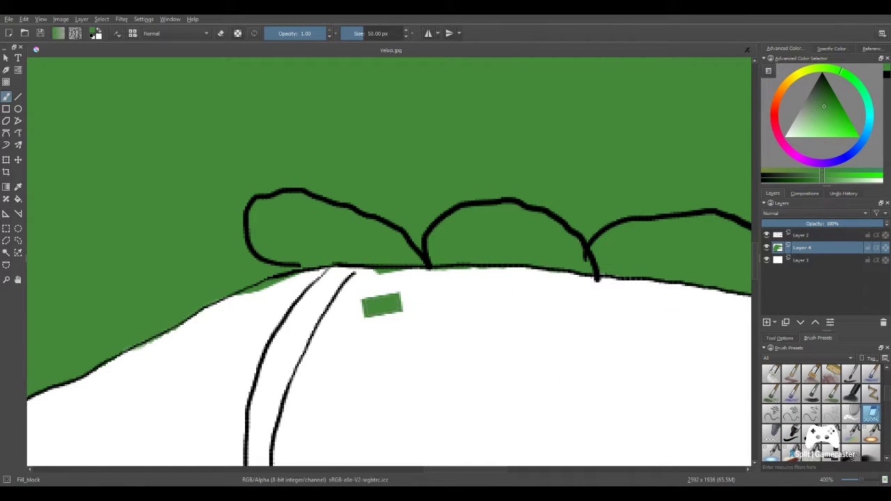
key(e)
mouse_move(344, 305)
mouse_down()
mouse_move(424, 317)
mouse_move(411, 294)
mouse_move(364, 282)
mouse_move(419, 287)
mouse_move(404, 352)
mouse_up()
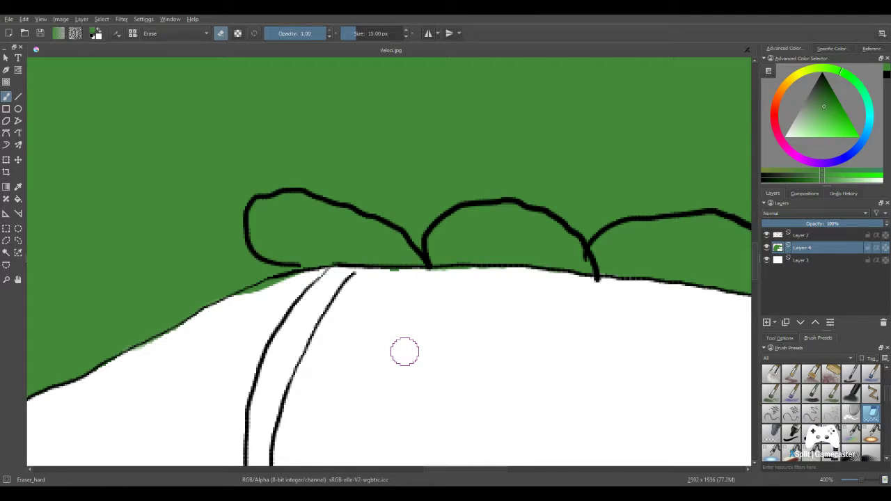
- Fill the thin white gap along the underside of the lower jaw with green using Fill_block at 50 px
scroll(405, 352, down, 5)
drag(444, 255, 466, 178)
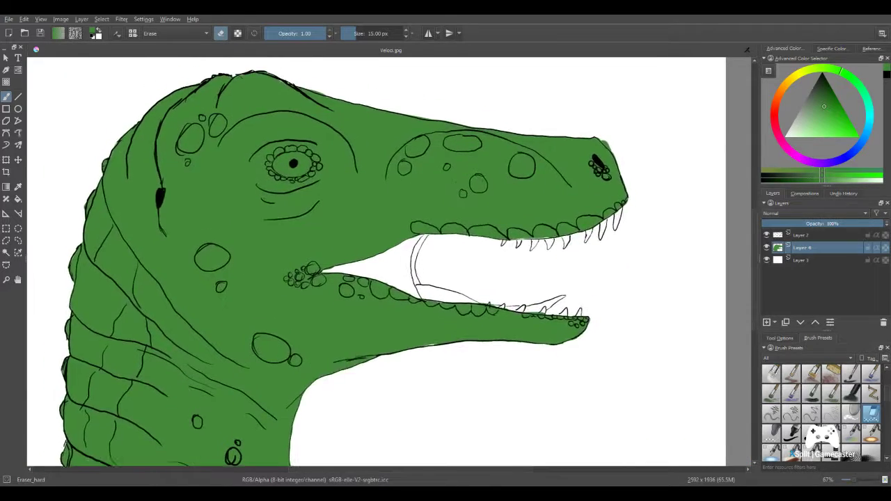
scroll(391, 272, down, 2)
drag(391, 272, 414, 256)
scroll(411, 264, up, 2)
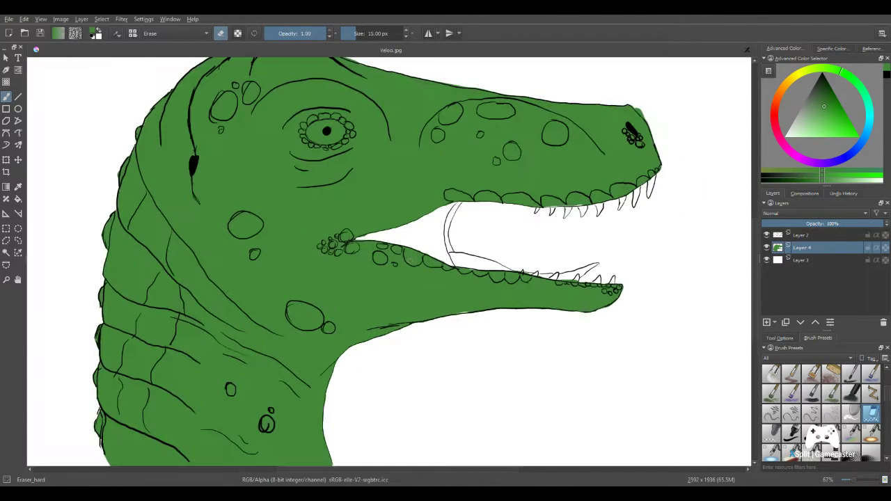
scroll(411, 263, up, 6)
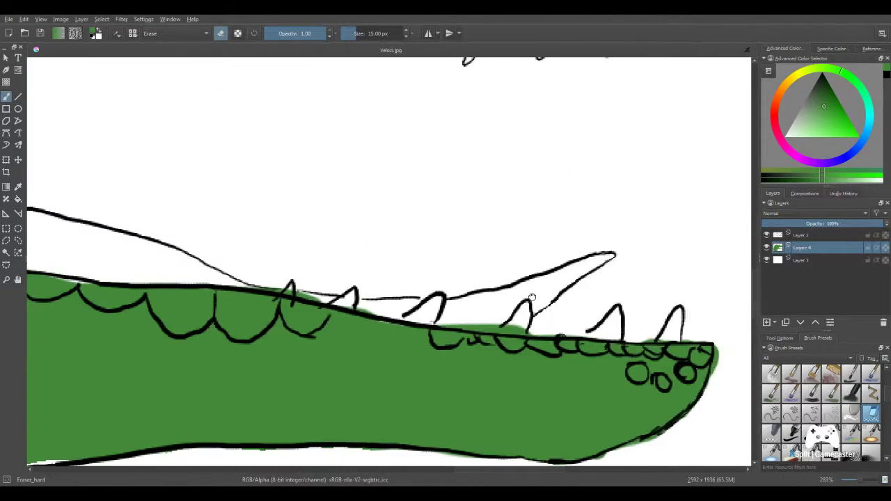
drag(472, 306, 521, 305)
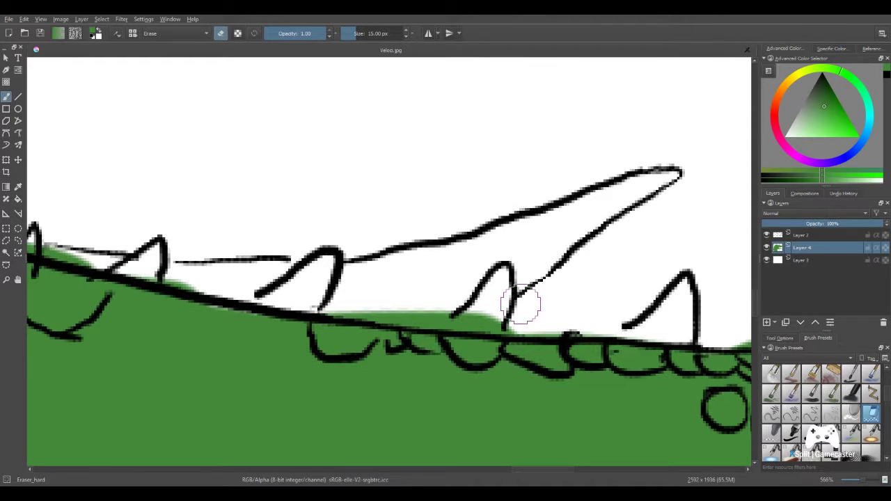
scroll(465, 321, down, 2)
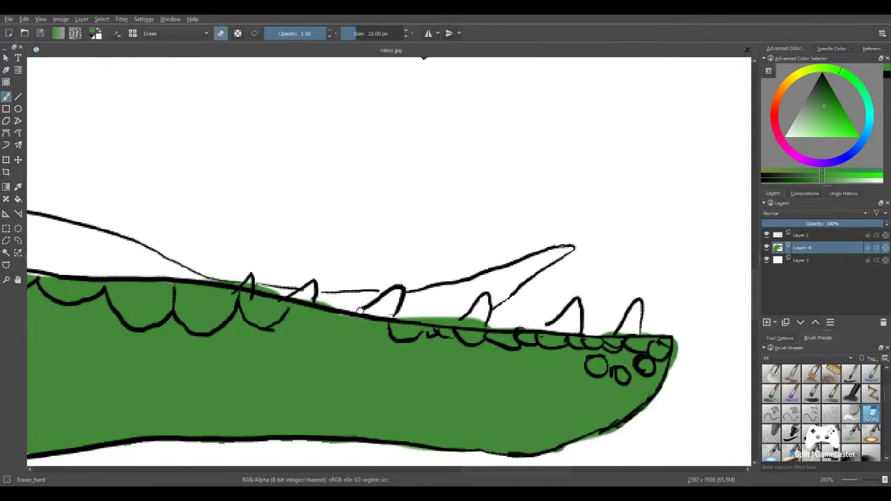
drag(357, 311, 539, 286)
scroll(539, 286, down, 1)
drag(409, 299, 513, 270)
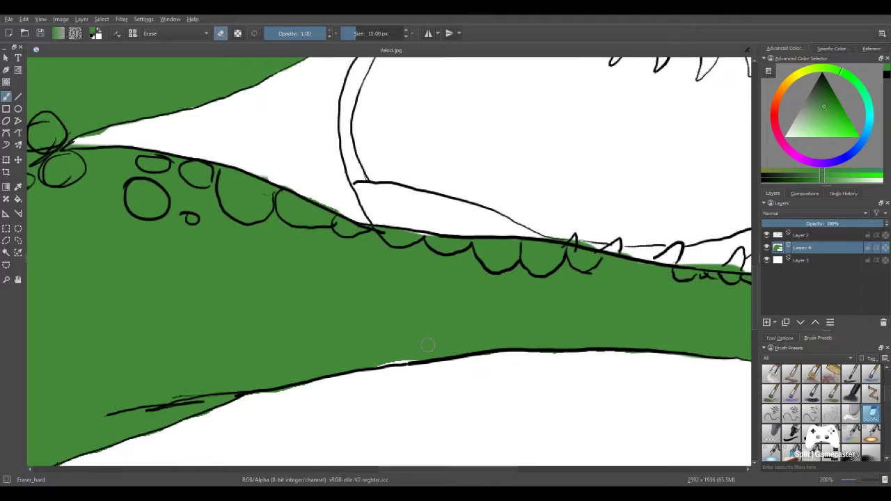
click(791, 434)
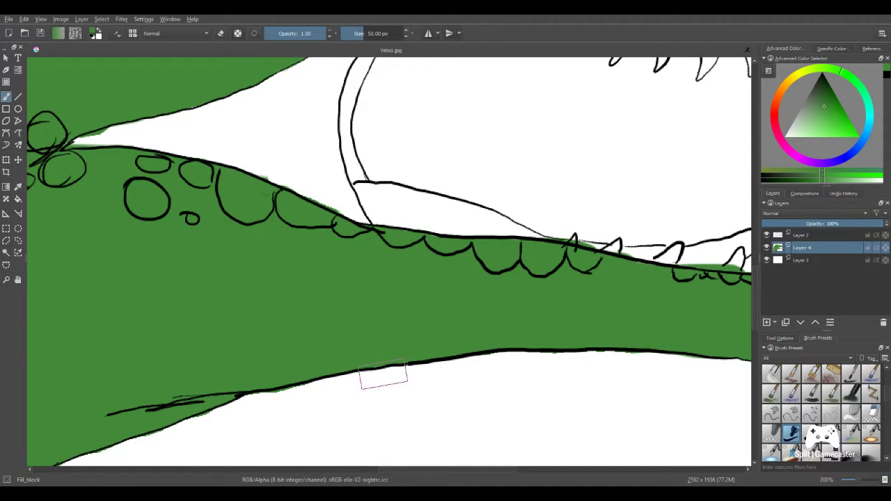
- Add a new paint layer between the line art and the green base for colouring the eye
scroll(386, 376, down, 6)
drag(325, 292, 456, 307)
scroll(432, 272, up, 4)
drag(432, 272, 435, 323)
scroll(435, 287, up, 2)
drag(435, 287, 481, 322)
click(767, 323)
scroll(443, 261, up, 2)
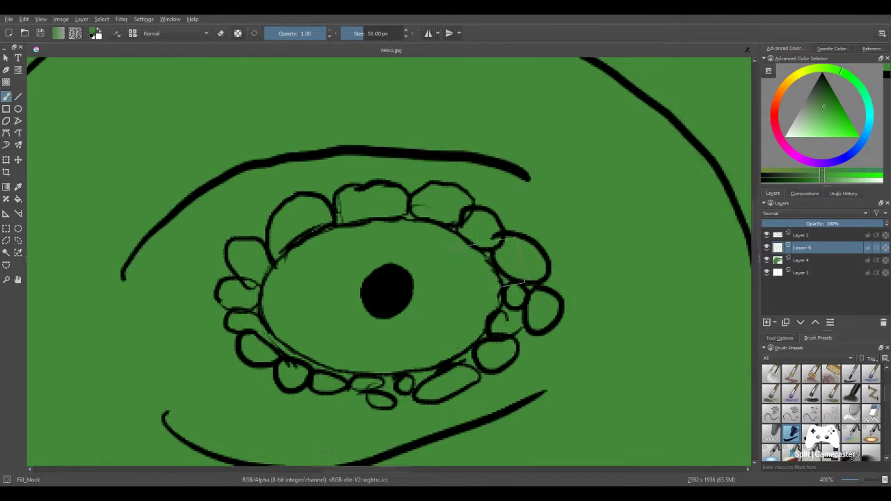
drag(515, 297, 455, 294)
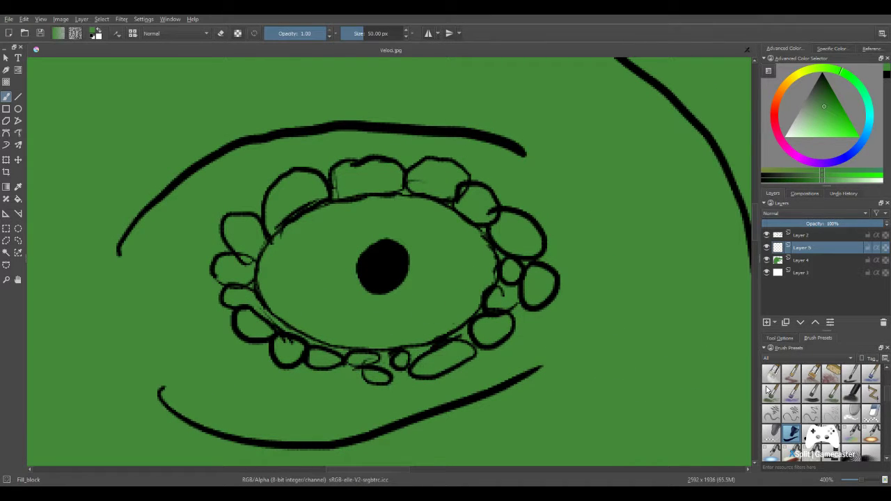
- Choose the Fill_circle brush at 50 px and mix a light golden yellow as the painting colour for the eye
click(809, 433)
drag(783, 102, 797, 74)
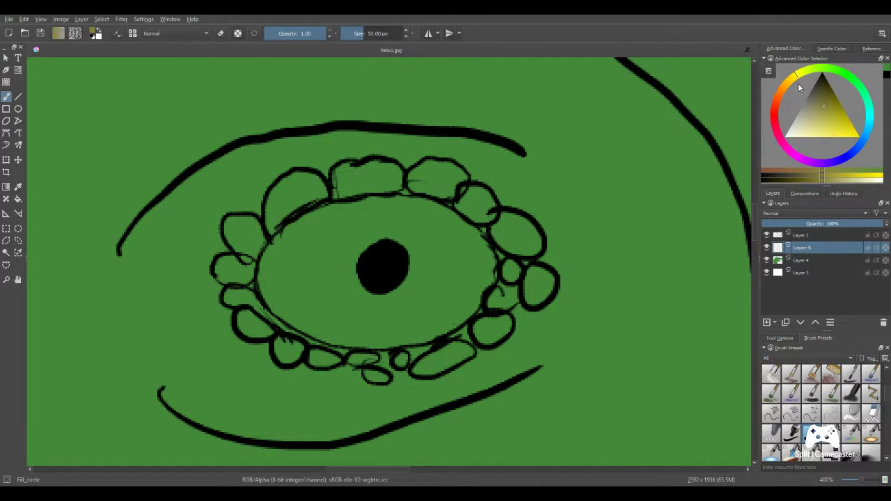
click(828, 125)
drag(828, 125, 830, 133)
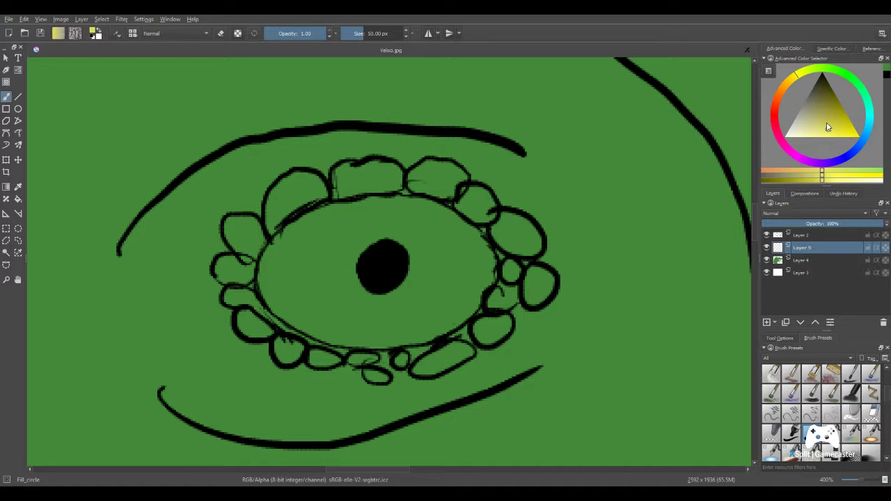
click(796, 78)
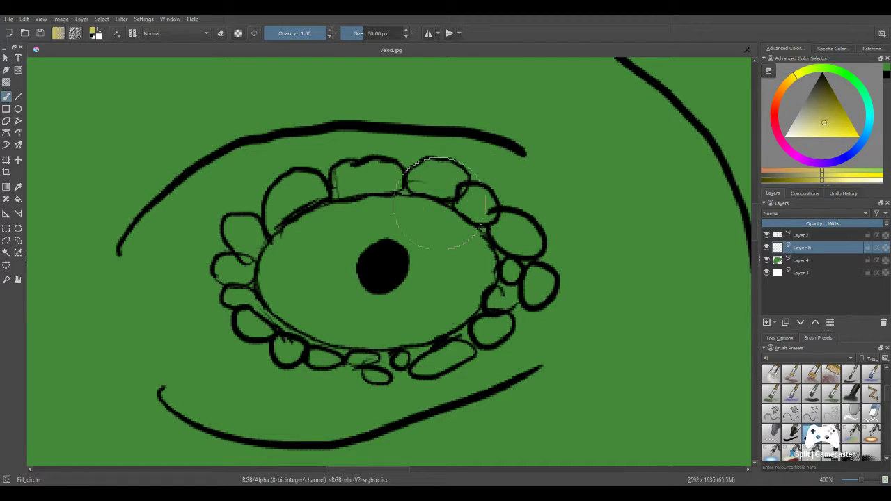
click(826, 131)
drag(827, 132, 826, 130)
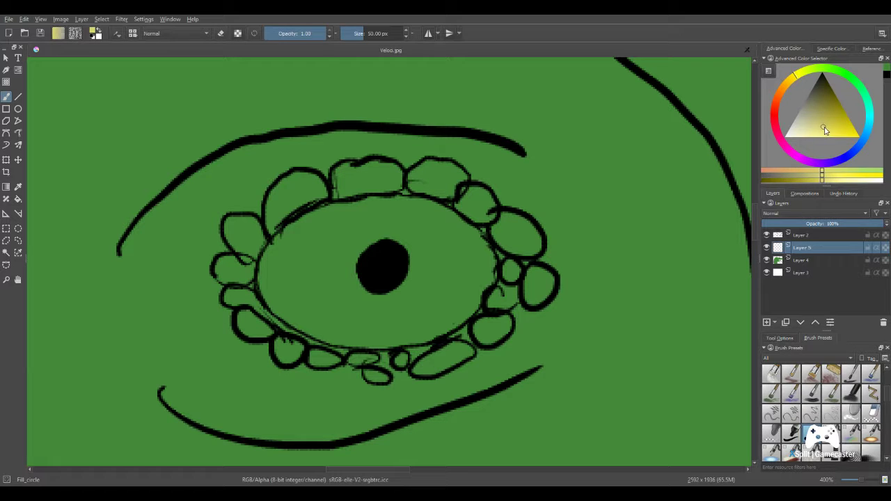
click(784, 92)
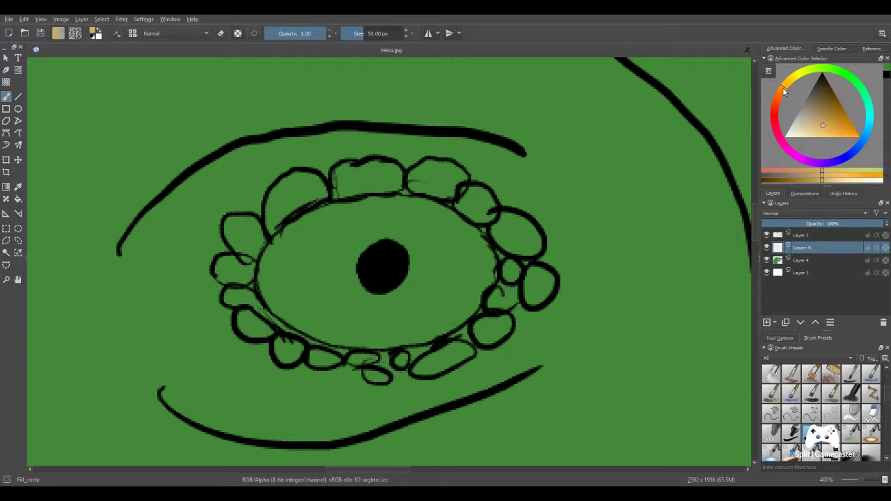
drag(784, 90, 793, 88)
mouse_move(830, 128)
mouse_down()
mouse_move(825, 121)
mouse_move(820, 128)
mouse_move(833, 135)
mouse_up()
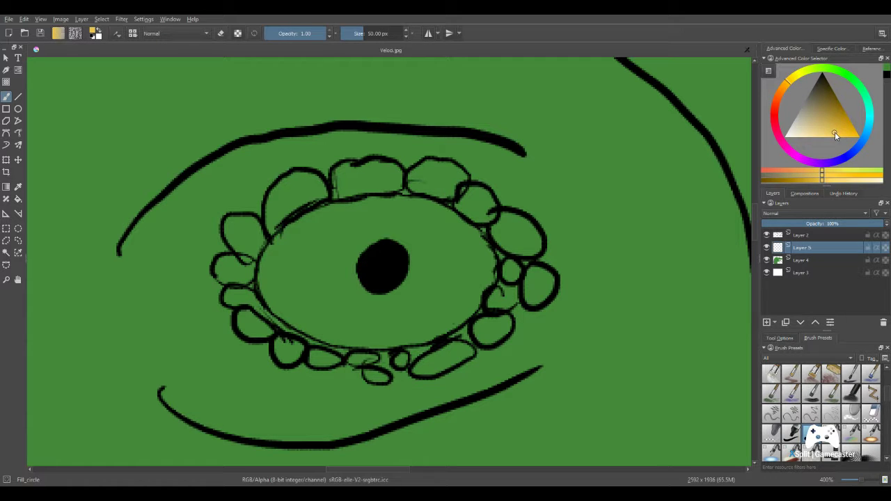
- Fill the whole eye around the pupil with a slightly deeper golden yellow using Fill_circle at 50 px
mouse_move(352, 269)
mouse_down()
mouse_move(369, 258)
mouse_move(378, 265)
mouse_move(338, 295)
mouse_move(313, 291)
mouse_move(407, 276)
mouse_up()
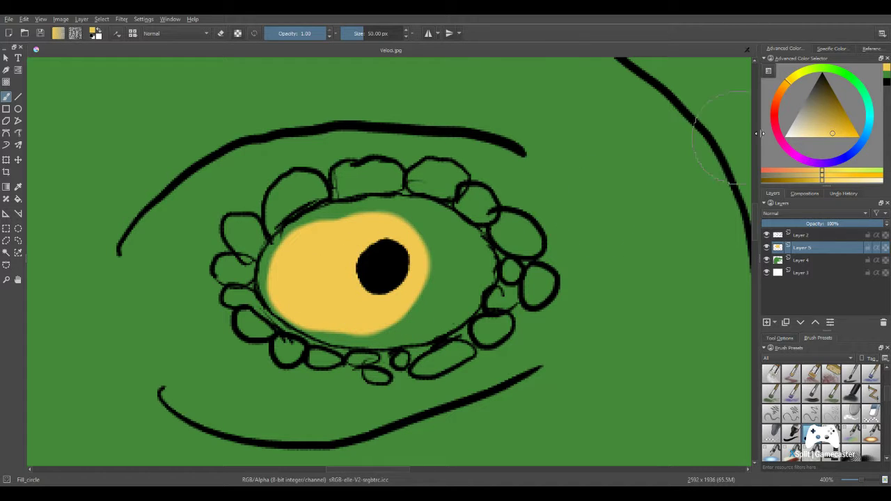
drag(804, 120, 838, 123)
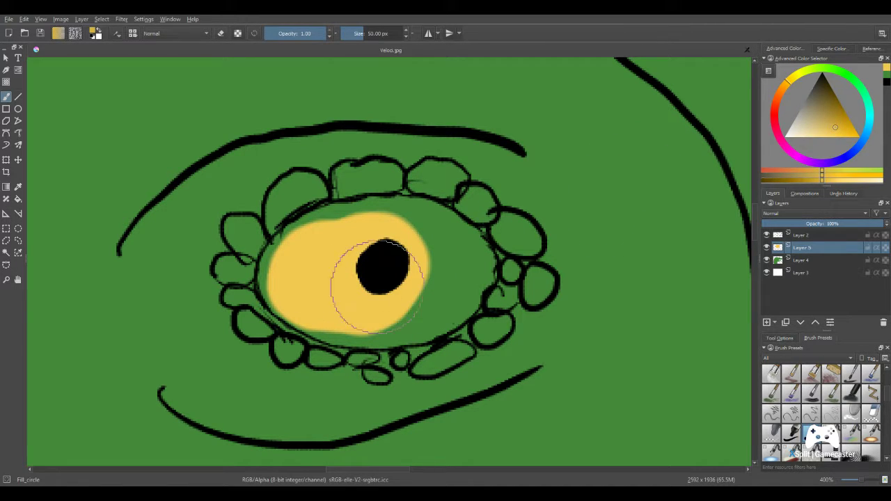
click(384, 275)
click(841, 134)
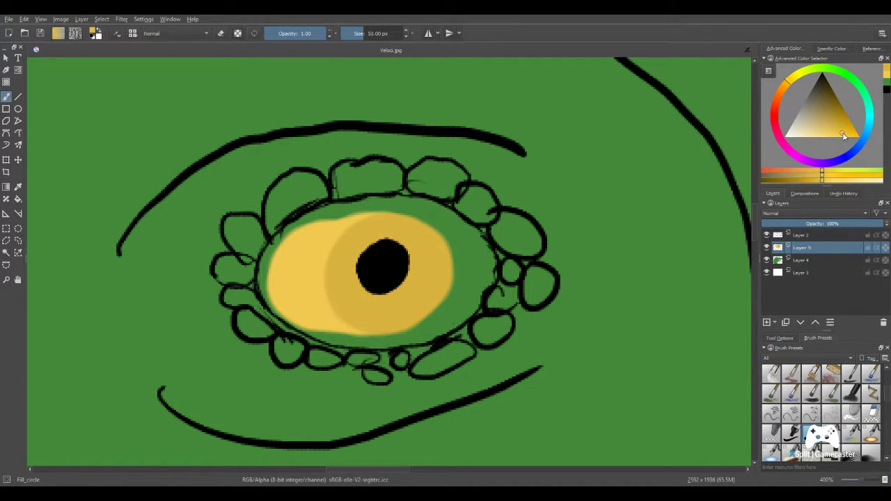
mouse_move(402, 286)
mouse_down()
mouse_move(439, 275)
mouse_move(453, 287)
mouse_move(449, 301)
mouse_move(410, 320)
mouse_move(352, 317)
mouse_move(339, 283)
mouse_move(407, 267)
mouse_move(381, 258)
mouse_move(340, 293)
mouse_move(338, 284)
mouse_move(302, 279)
mouse_move(310, 258)
mouse_move(300, 279)
mouse_move(292, 274)
mouse_move(304, 296)
mouse_move(297, 289)
mouse_move(332, 311)
mouse_move(393, 314)
mouse_move(399, 281)
mouse_move(369, 256)
mouse_move(300, 257)
mouse_move(322, 242)
mouse_move(363, 236)
mouse_move(335, 236)
mouse_move(393, 232)
mouse_move(362, 229)
mouse_move(429, 233)
mouse_move(462, 269)
mouse_move(453, 261)
mouse_move(458, 274)
mouse_move(437, 298)
mouse_move(446, 289)
mouse_move(386, 317)
mouse_move(348, 258)
mouse_up()
scroll(407, 313, down, 7)
scroll(393, 271, up, 2)
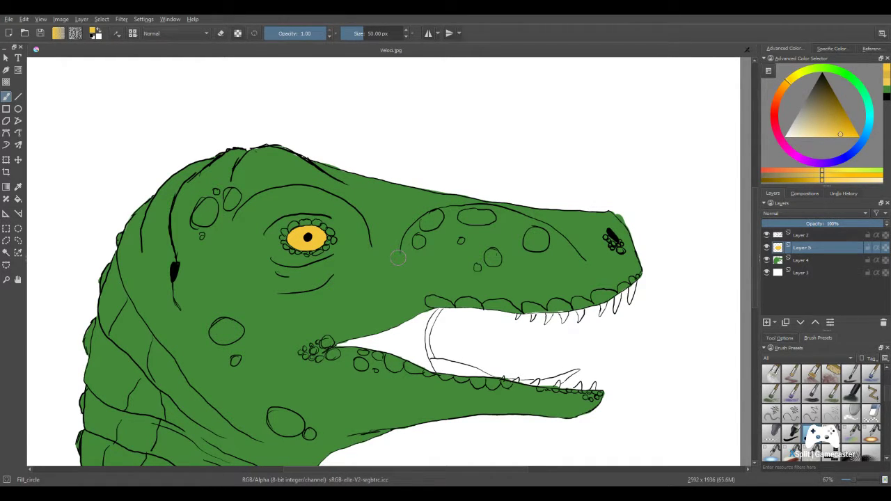
drag(330, 273, 358, 218)
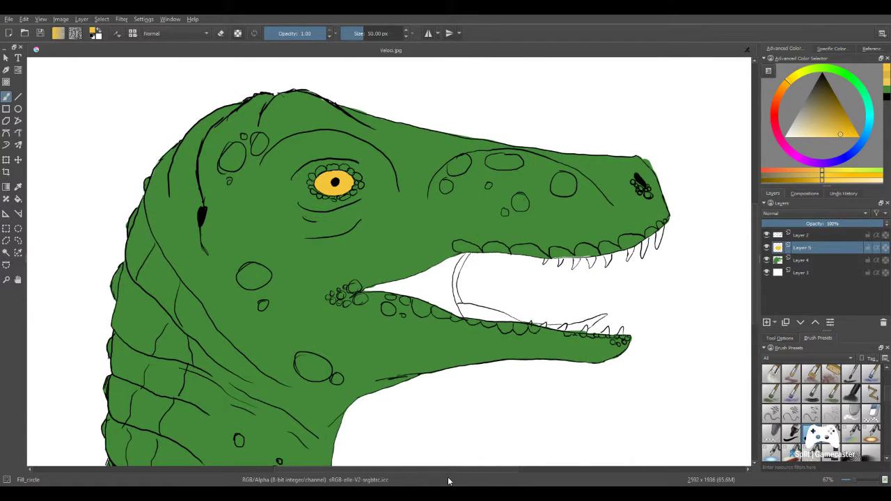
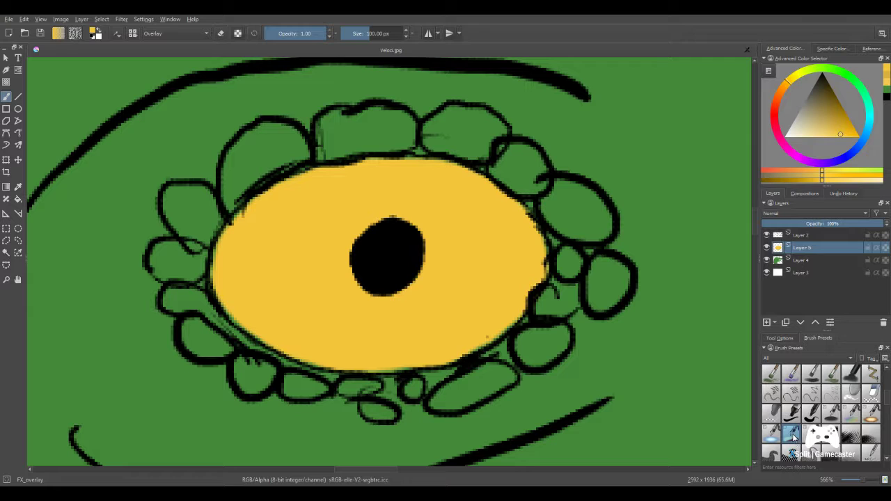
- Lighten the iris with pale cream and white strokes using FX_overlay at about 56 px, concentrating the white on the lower half
scroll(888, 410, down, 2)
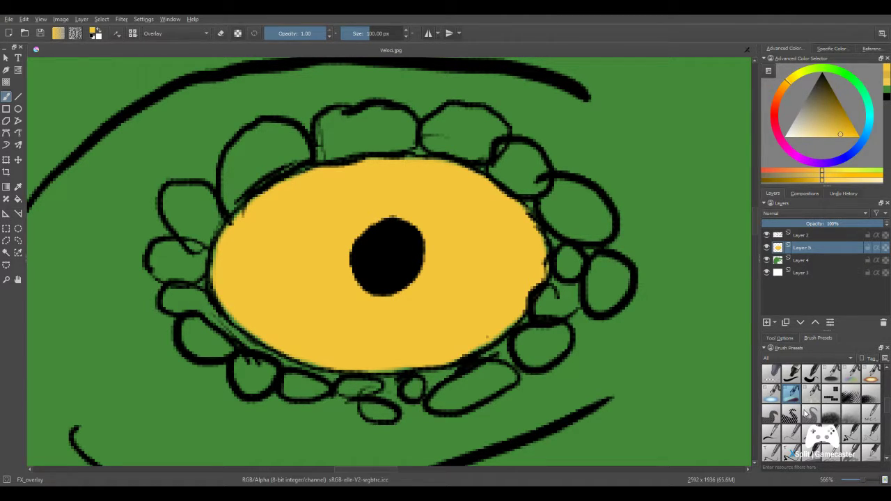
drag(494, 294, 500, 303)
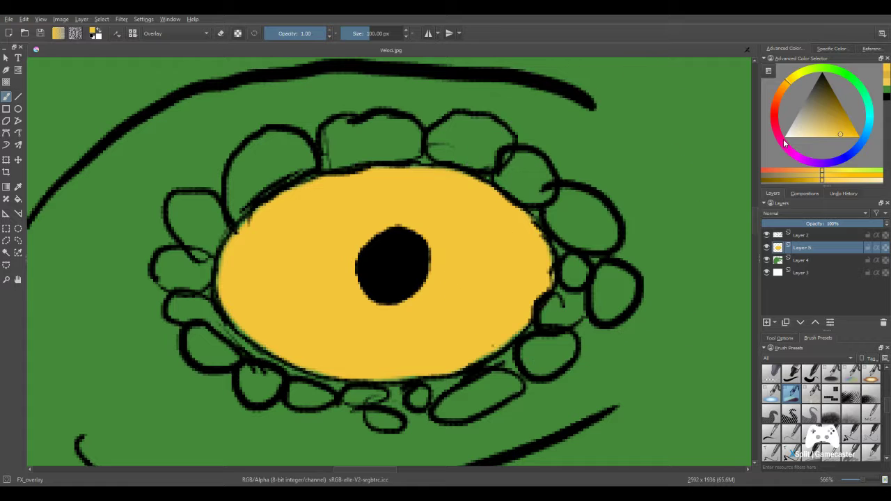
mouse_move(829, 129)
mouse_down()
mouse_move(834, 124)
mouse_move(819, 136)
mouse_move(798, 132)
mouse_up()
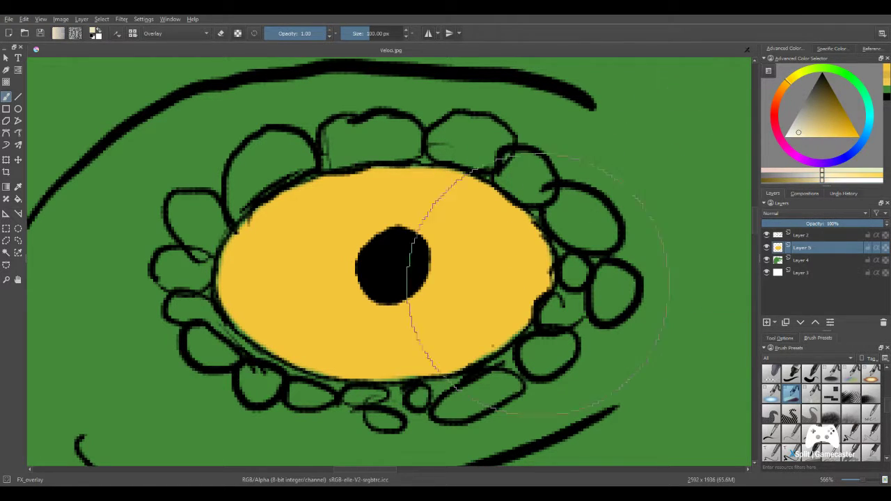
drag(356, 33, 365, 33)
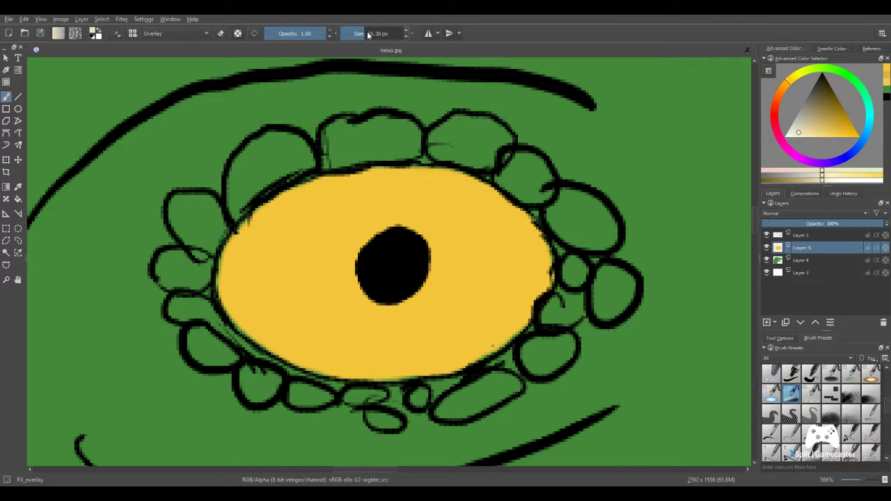
mouse_move(396, 247)
mouse_down()
mouse_move(368, 219)
mouse_move(390, 249)
mouse_move(367, 262)
mouse_move(454, 209)
mouse_move(467, 268)
mouse_up()
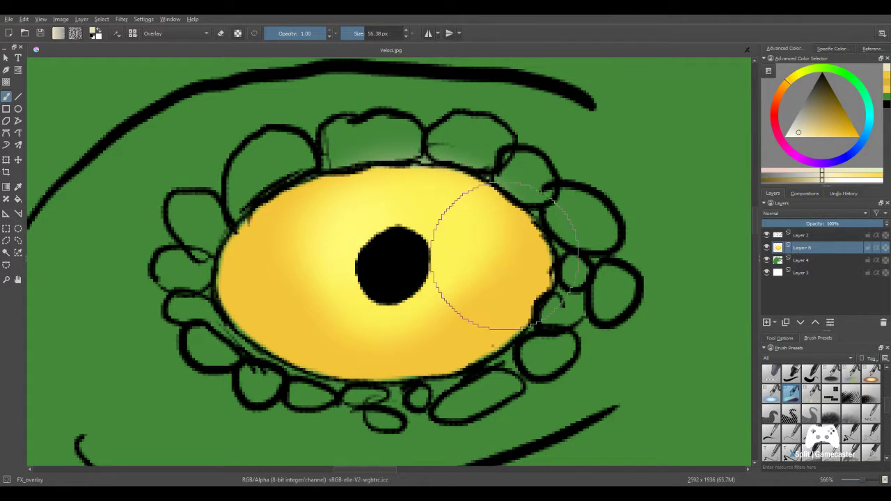
key(ctrl+z)
click(800, 135)
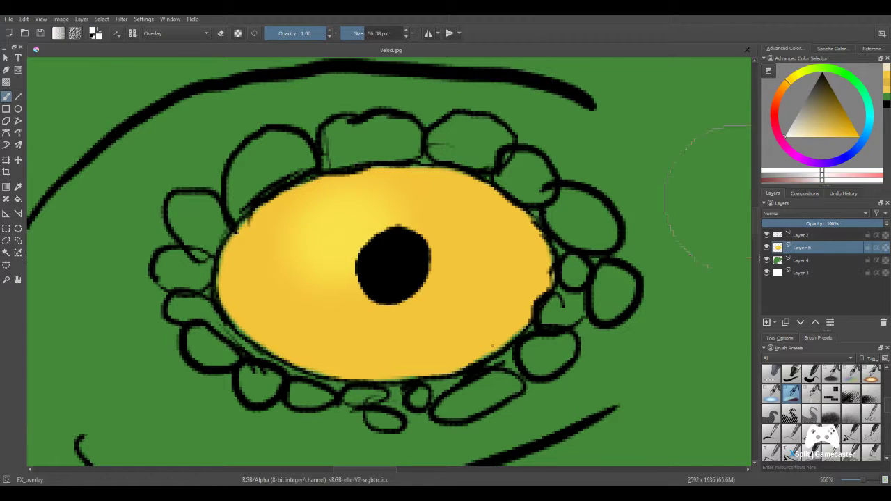
mouse_move(424, 276)
mouse_down()
mouse_move(354, 288)
mouse_move(415, 308)
mouse_move(258, 309)
mouse_move(284, 276)
mouse_move(335, 331)
mouse_move(279, 295)
mouse_move(465, 289)
mouse_move(457, 307)
mouse_move(483, 300)
mouse_move(273, 283)
mouse_move(296, 307)
mouse_move(282, 271)
mouse_move(318, 308)
mouse_move(323, 283)
mouse_move(371, 305)
mouse_move(491, 262)
mouse_move(527, 266)
mouse_move(462, 239)
mouse_move(462, 283)
mouse_move(342, 306)
mouse_up()
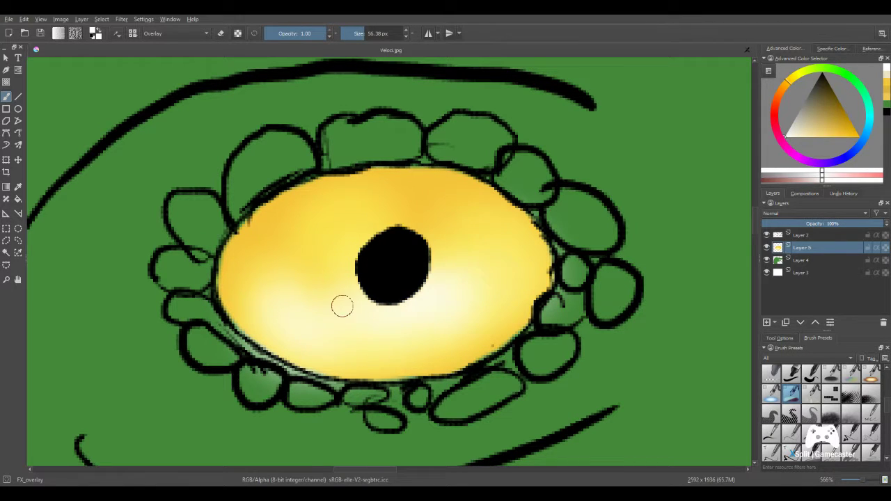
- Shade the upper rim of the iris with dark golden brown using FX_overlay at about 23 px
drag(819, 99, 837, 107)
click(830, 99)
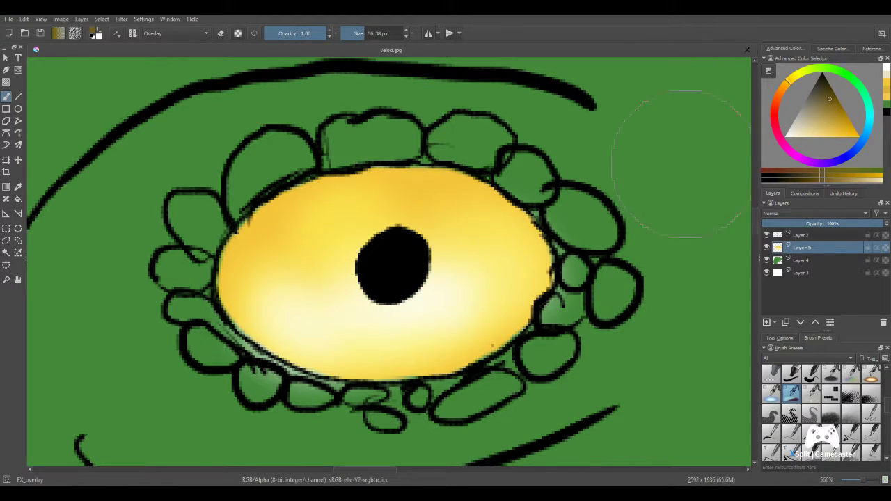
click(365, 34)
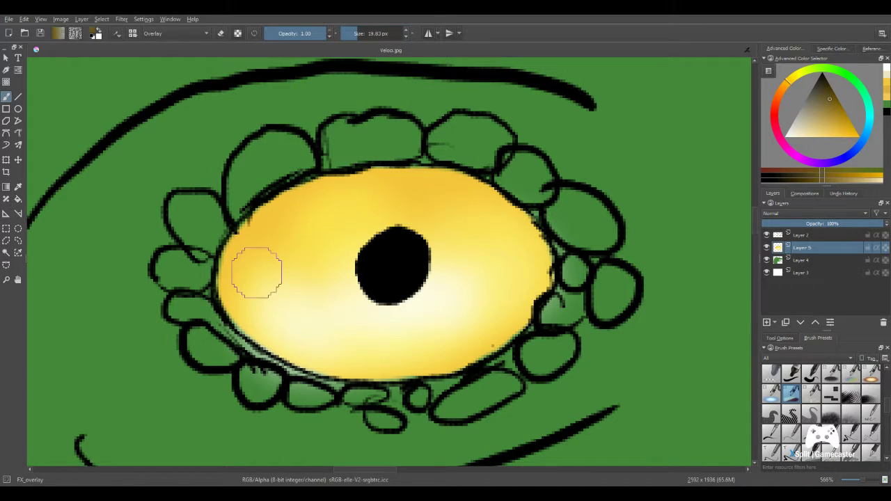
drag(367, 34, 369, 34)
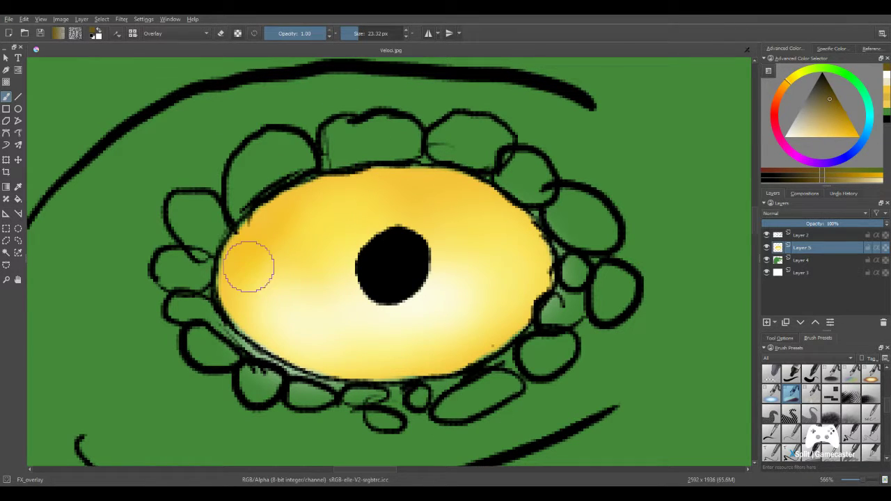
mouse_move(249, 266)
mouse_down()
mouse_move(314, 172)
mouse_move(344, 190)
mouse_move(395, 177)
mouse_move(448, 204)
mouse_move(486, 199)
mouse_move(524, 227)
mouse_move(537, 254)
mouse_move(505, 212)
mouse_move(378, 193)
mouse_up()
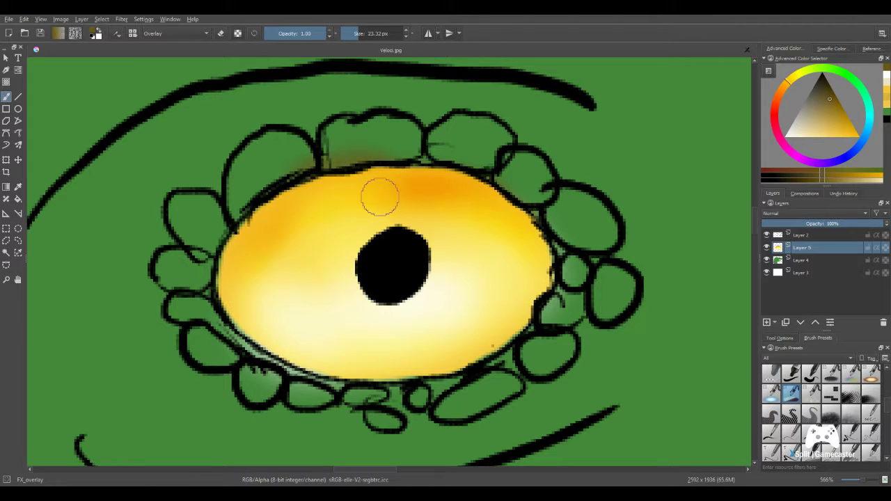
- Deepen the iris colour around the pupil with dark brown and black strokes using FX_overlay at about 23 px
mouse_move(372, 268)
mouse_down()
mouse_move(396, 271)
mouse_move(368, 320)
mouse_move(395, 271)
mouse_move(472, 267)
mouse_move(408, 249)
mouse_move(375, 284)
mouse_move(411, 280)
mouse_move(369, 246)
mouse_move(350, 258)
mouse_move(389, 273)
mouse_move(417, 258)
mouse_up()
drag(801, 66, 803, 15)
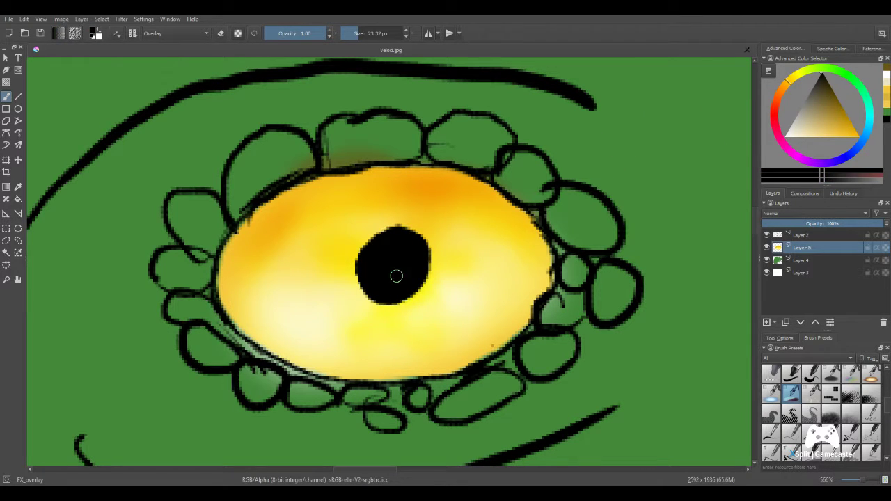
mouse_move(397, 277)
mouse_down()
mouse_move(366, 299)
mouse_move(449, 325)
mouse_move(477, 303)
mouse_move(447, 226)
mouse_move(400, 246)
mouse_move(395, 234)
mouse_move(328, 261)
mouse_move(300, 305)
mouse_move(365, 307)
mouse_move(343, 316)
mouse_move(334, 266)
mouse_move(374, 262)
mouse_move(382, 271)
mouse_move(459, 237)
mouse_move(392, 283)
mouse_up()
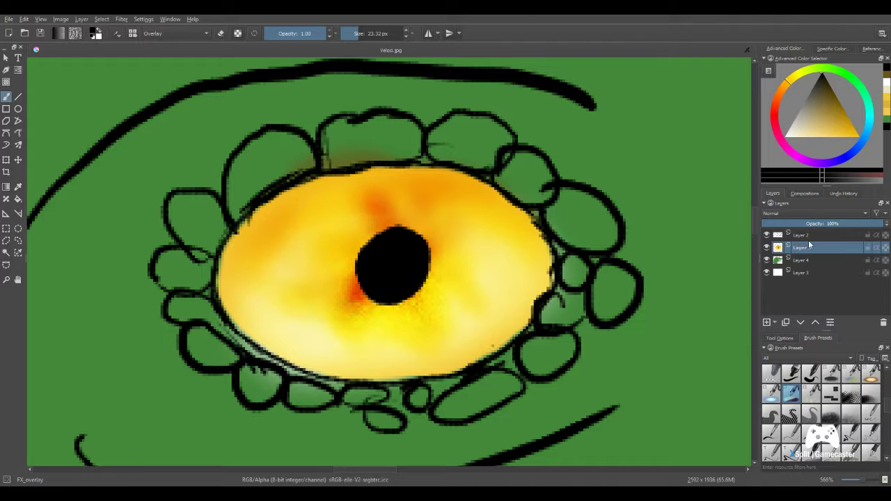
- Select the line art layer, Layer 2, and choose the Fill_circle brush with white as the painting colour
click(802, 234)
key(x)
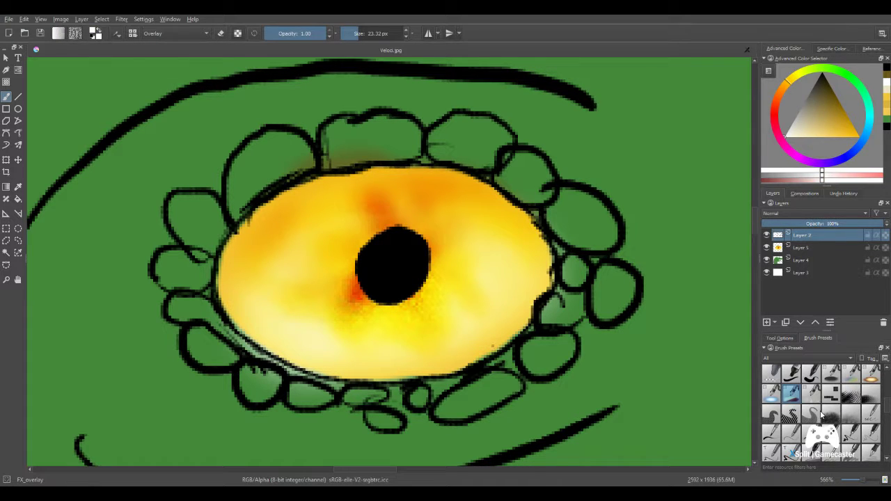
click(811, 373)
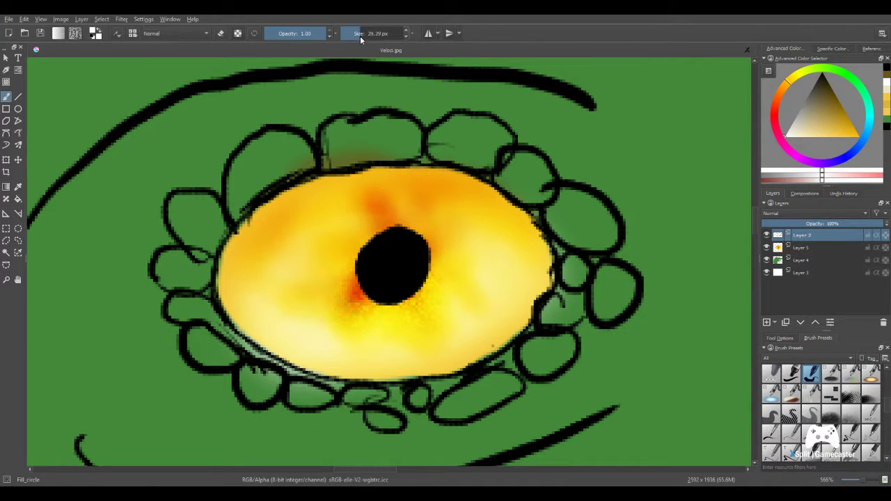
- Try a white reflection at the pupil's upper right edge using Fill_circle at about 41 px, and undo it
mouse_move(422, 245)
mouse_down()
mouse_move(439, 235)
mouse_move(485, 236)
mouse_up()
scroll(481, 249, down, 10)
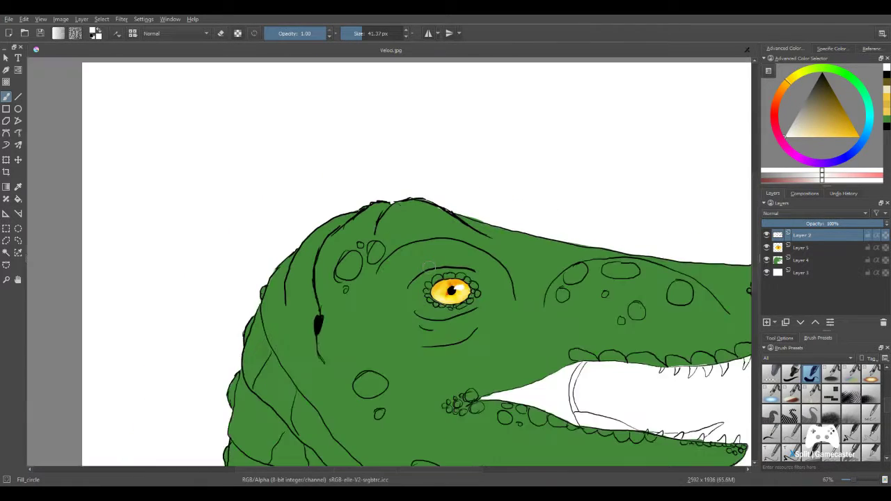
scroll(368, 240, up, 7)
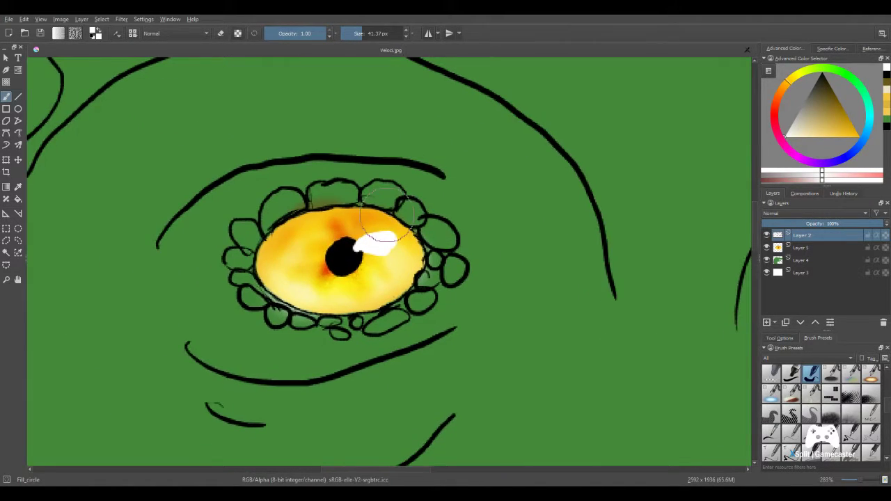
key(ctrl+z)
- Paint a short white reflection across the pupil's upper left edge using Fill_circle at about 41 px
scroll(401, 259, up, 2)
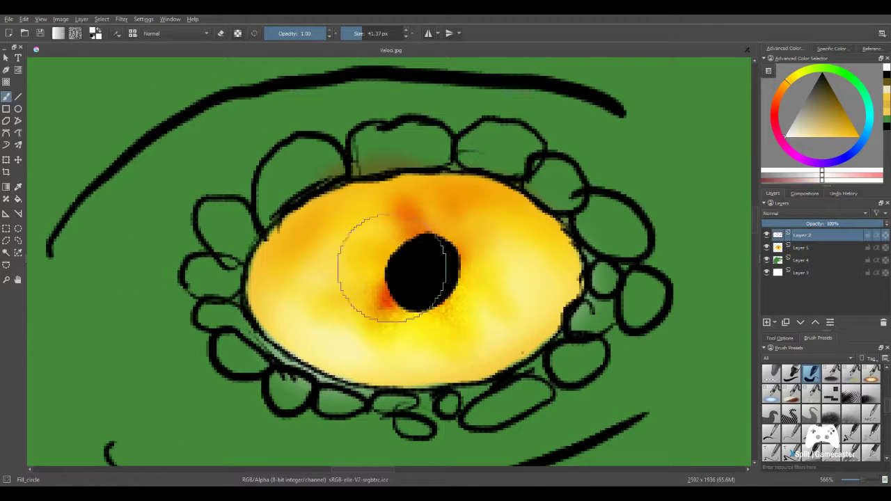
drag(404, 257, 371, 252)
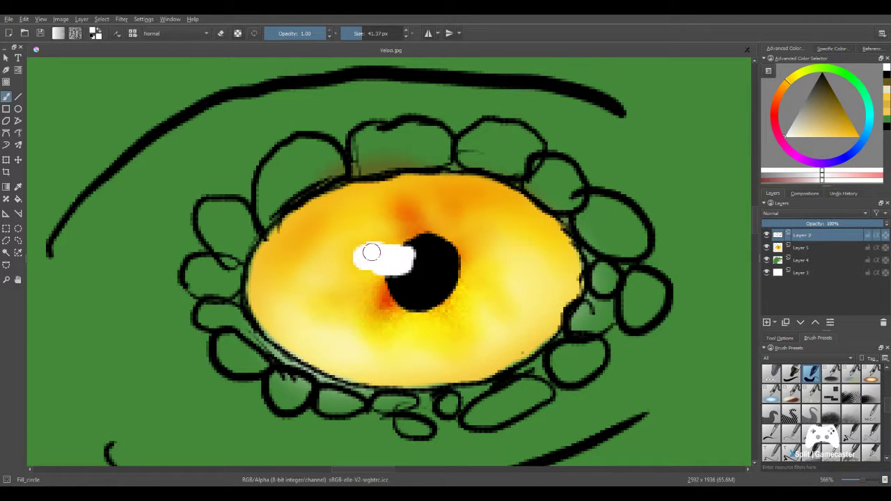
scroll(418, 292, down, 10)
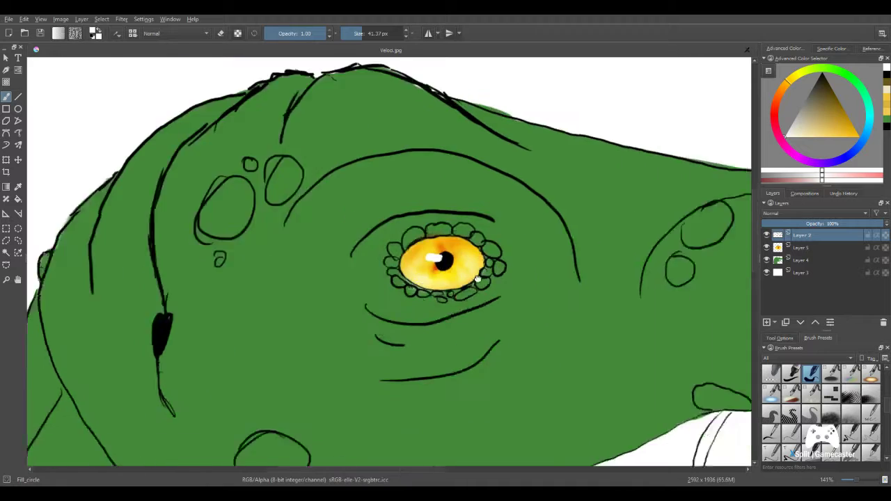
scroll(425, 248, down, 2)
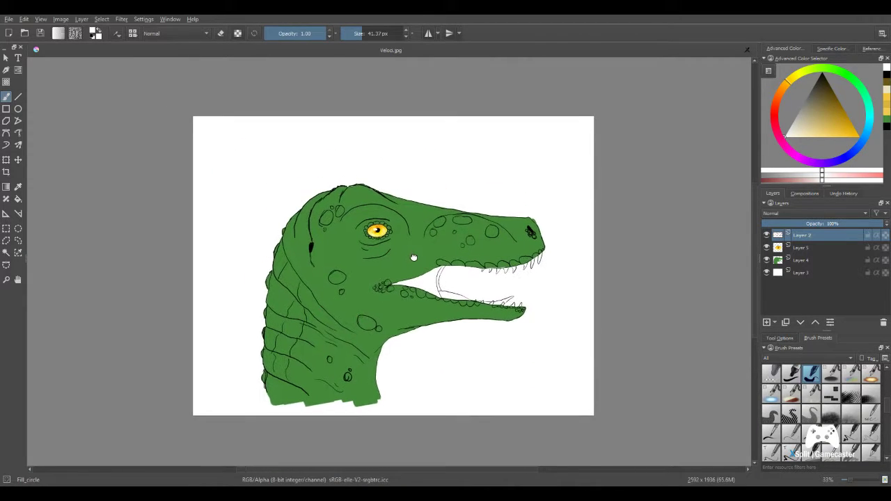
- Choose FX_glow_add at about 79 px on Layer 5, try a white glow stroke across the pupil, and undo it
scroll(441, 276, up, 10)
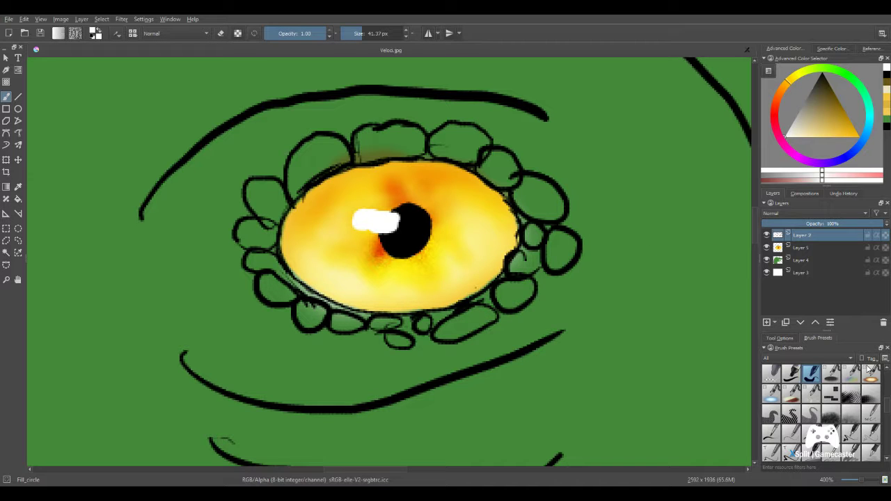
click(789, 248)
click(771, 393)
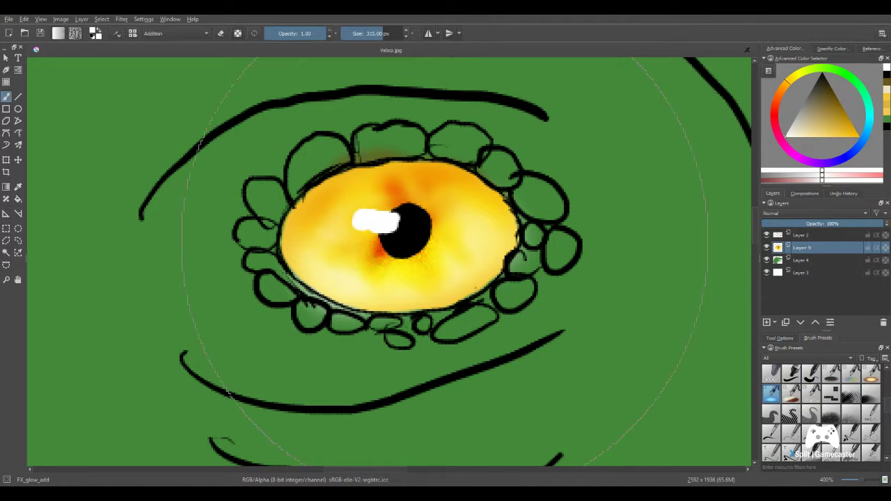
click(373, 34)
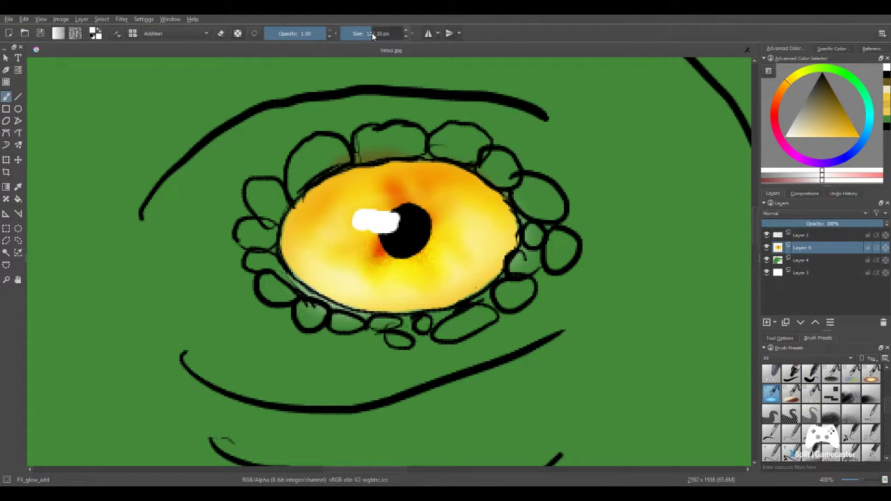
click(367, 35)
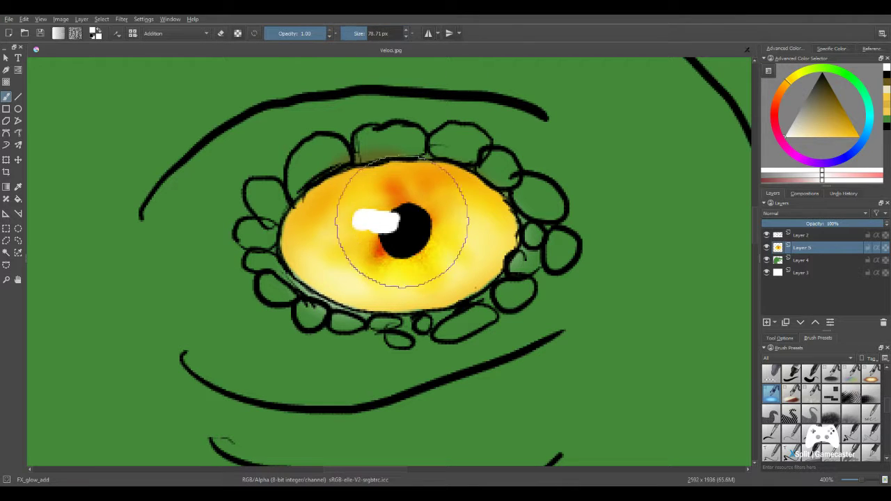
mouse_move(402, 222)
mouse_down()
mouse_move(444, 266)
mouse_move(457, 244)
mouse_up()
key(ctrl+z)
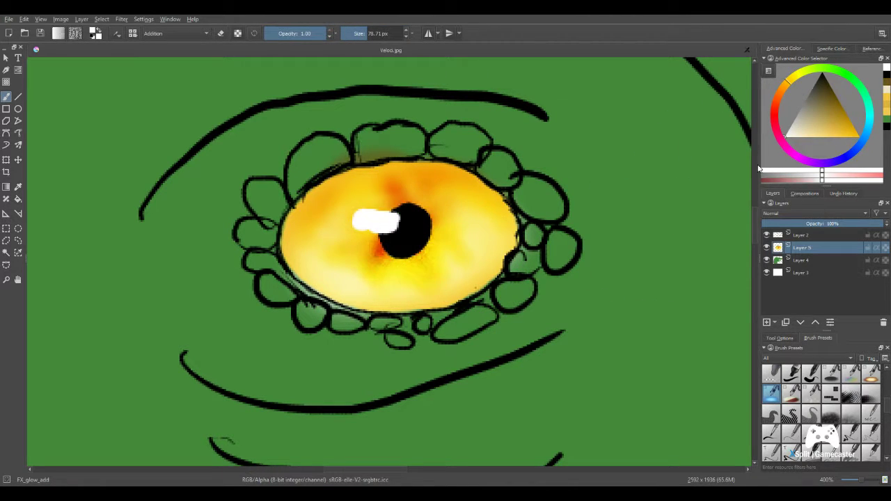
- Brush a glow over the iris in dark golden brown, then run black strokes around it using FX_glow_add at about 79 px
drag(816, 126, 839, 101)
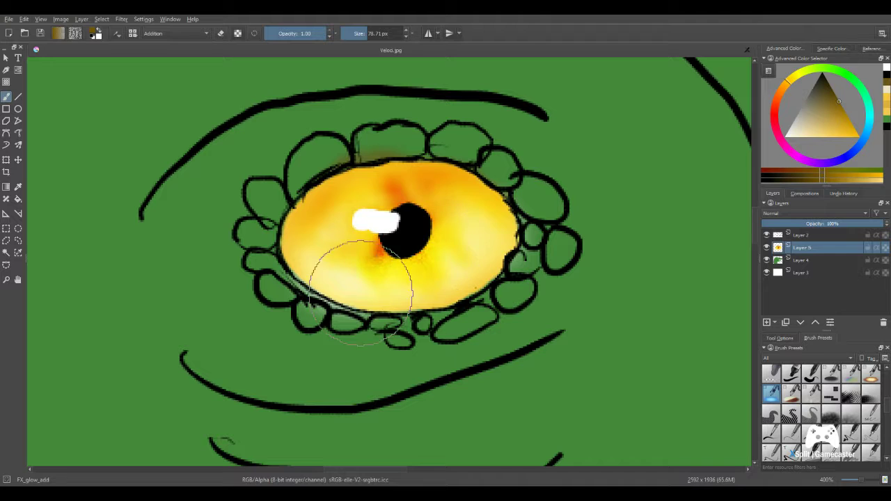
mouse_move(361, 293)
mouse_down()
mouse_move(365, 230)
mouse_move(387, 247)
mouse_move(355, 237)
mouse_move(428, 259)
mouse_up()
click(817, 103)
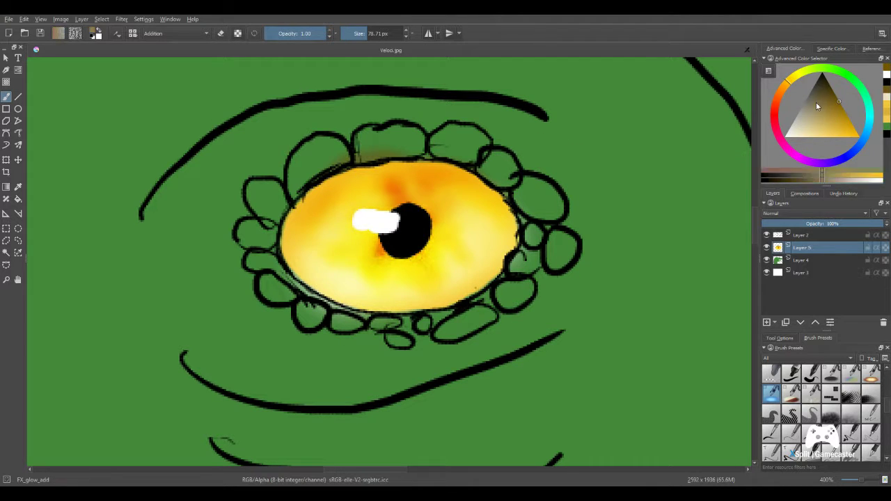
key(d)
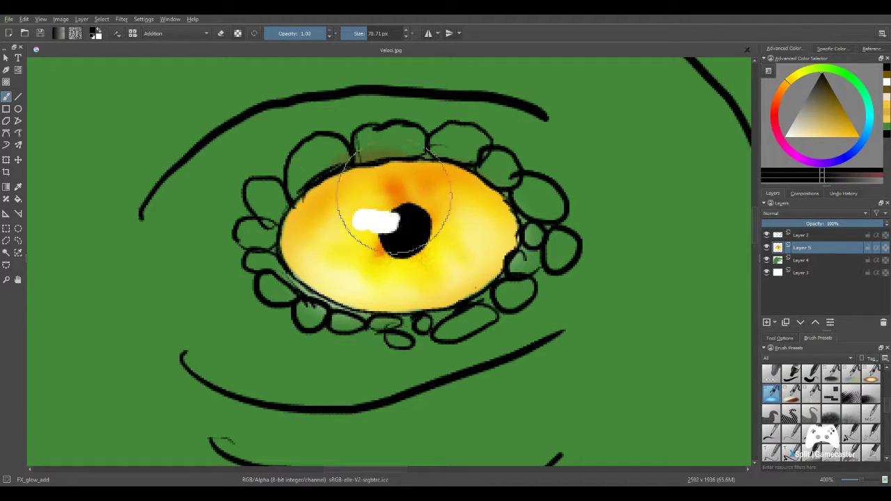
mouse_move(395, 196)
mouse_down()
mouse_move(490, 234)
mouse_move(471, 222)
mouse_move(443, 229)
mouse_move(440, 264)
mouse_move(362, 239)
mouse_move(378, 230)
mouse_move(451, 293)
mouse_up()
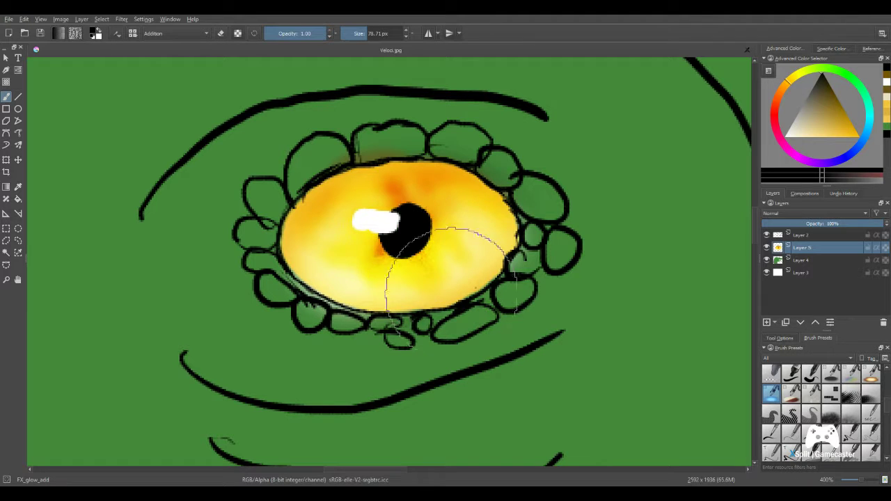
scroll(472, 275, down, 5)
drag(475, 253, 451, 238)
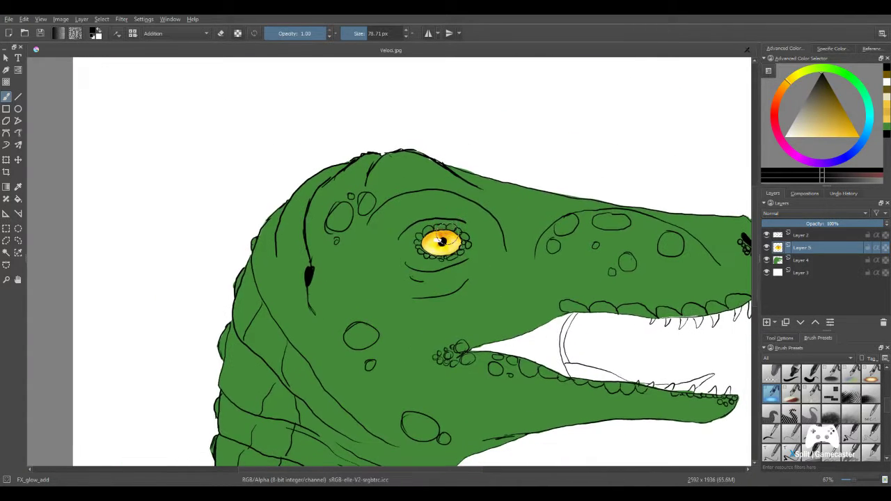
- Switch to FX_overlay at about 39 px, try black strokes across the upper iris, and undo them
scroll(443, 251, up, 10)
scroll(411, 348, down, 2)
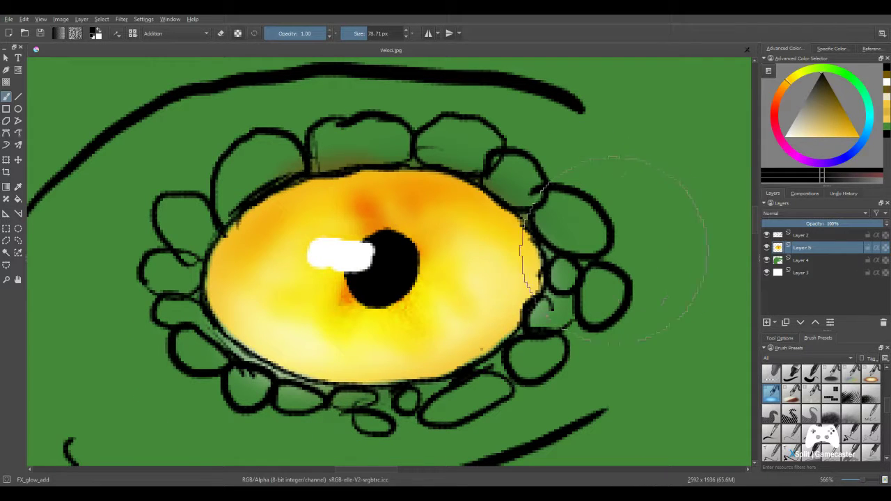
click(791, 393)
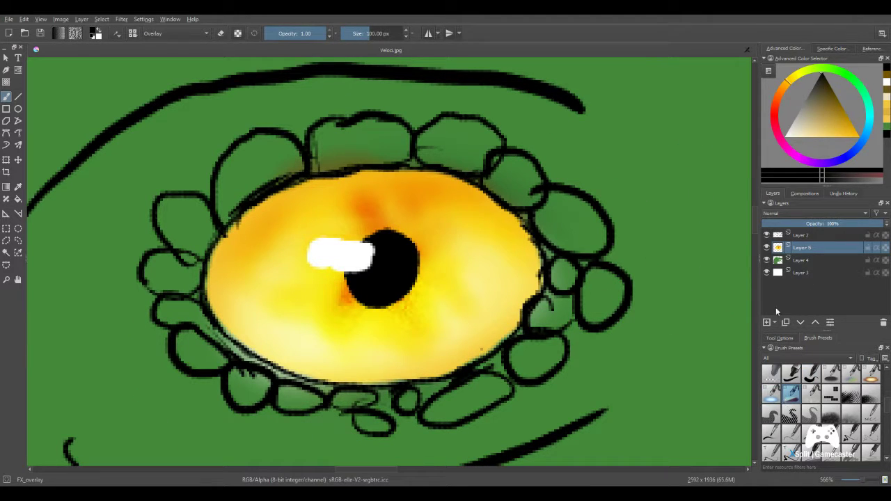
click(362, 34)
mouse_move(254, 254)
mouse_down()
mouse_move(239, 259)
mouse_move(294, 207)
mouse_move(304, 247)
mouse_move(264, 219)
mouse_move(233, 243)
mouse_move(448, 199)
mouse_move(457, 229)
mouse_move(481, 230)
mouse_up()
key(ctrl+z)
key(ctrl+z)
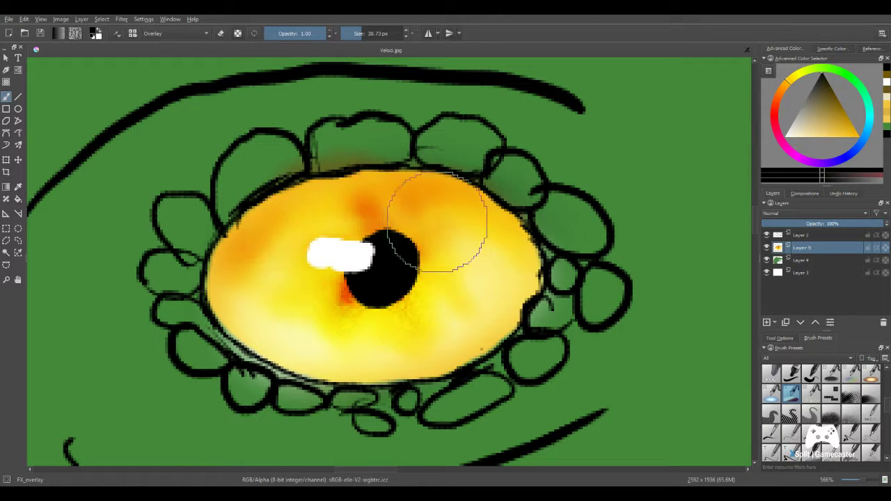
- Try darkening the iris's upper edge with repeated black FX_overlay strokes, and undo them
mouse_move(254, 248)
mouse_down()
mouse_move(276, 226)
mouse_move(275, 204)
mouse_move(339, 219)
mouse_move(404, 205)
mouse_move(423, 190)
mouse_move(461, 189)
mouse_move(492, 247)
mouse_up()
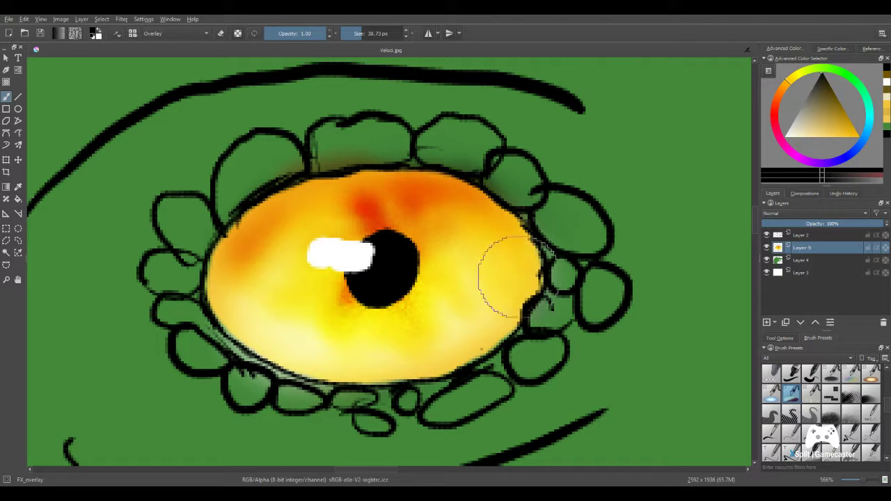
drag(245, 256, 327, 199)
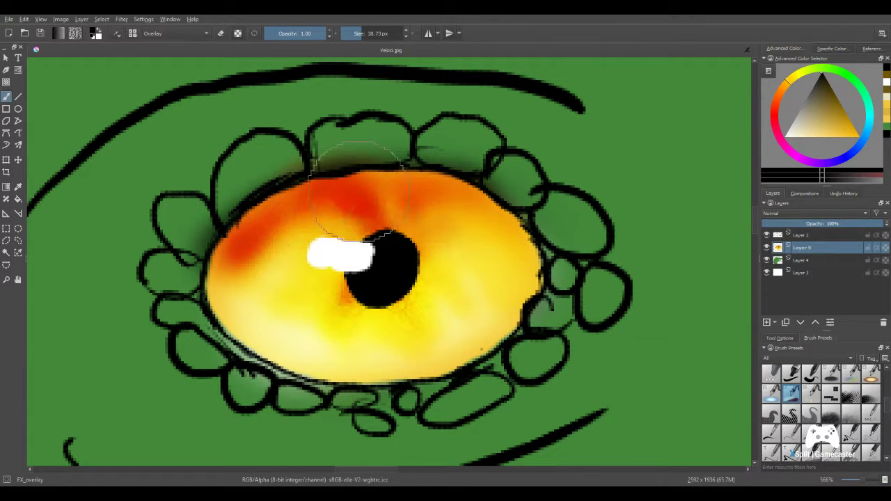
key(ctrl+z)
key(ctrl+z)
key(ctrl+z)
key(ctrl+z)
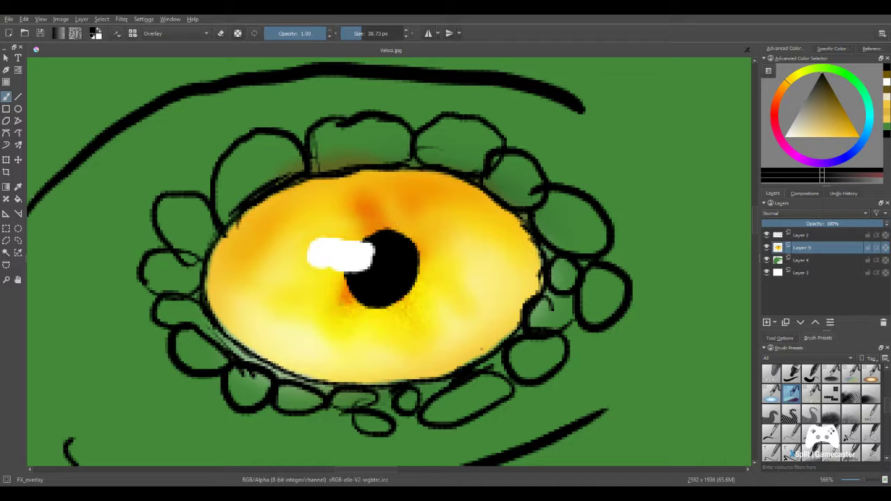
- Deepen the orange along the upper iris with a few short black strokes using FX_overlay at about 39 px
drag(253, 227, 244, 249)
drag(366, 208, 327, 193)
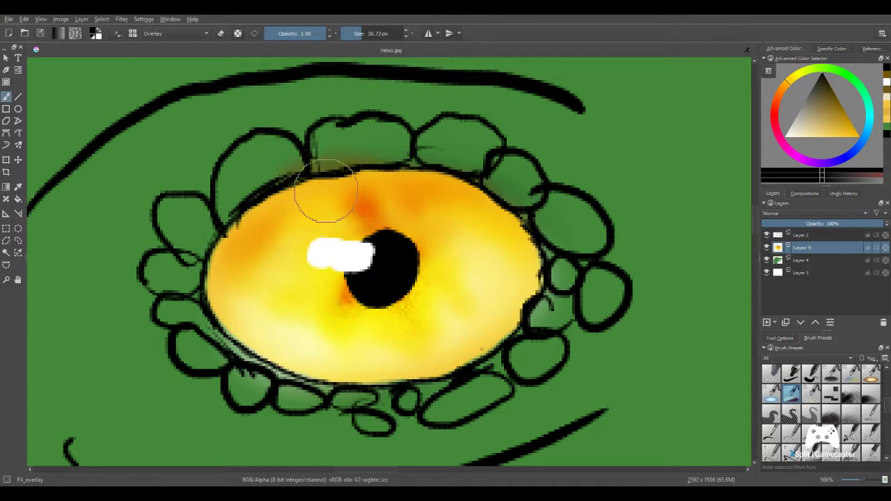
mouse_move(414, 201)
mouse_down()
mouse_move(454, 195)
mouse_move(488, 225)
mouse_move(513, 274)
mouse_move(418, 307)
mouse_move(399, 216)
mouse_up()
scroll(506, 276, down, 4)
scroll(457, 296, down, 4)
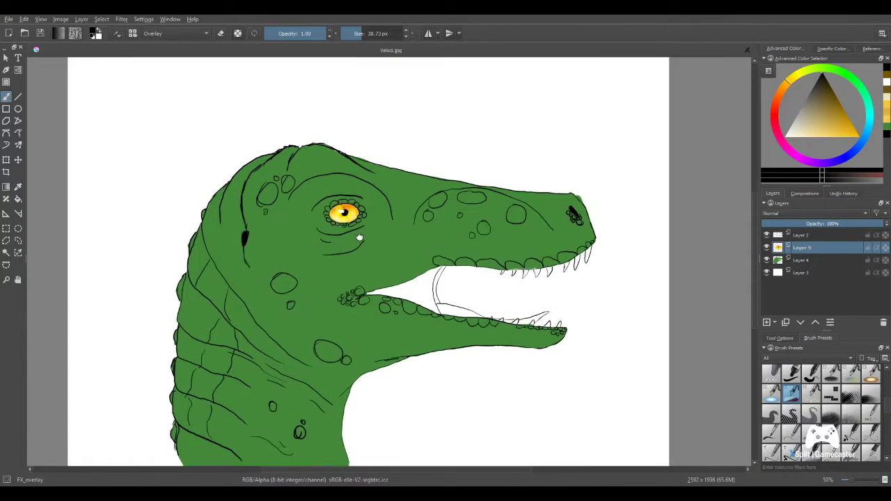
drag(366, 252, 432, 316)
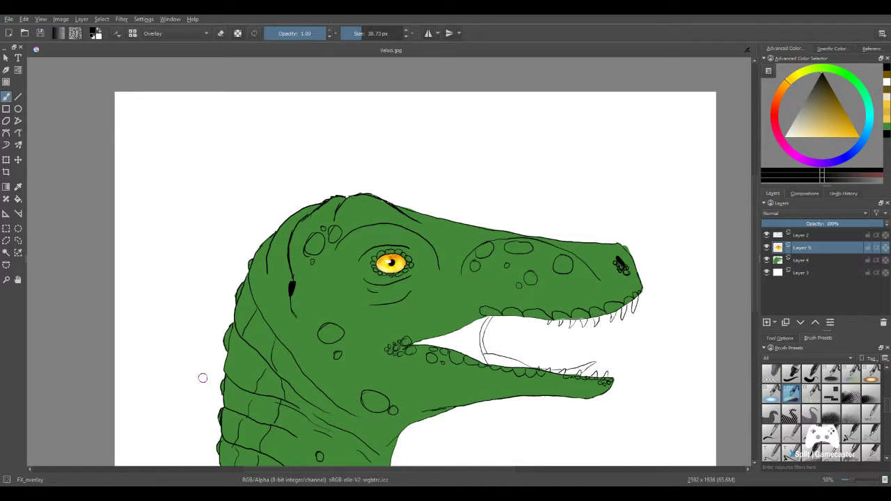
- Erase the colour spilling from the eye onto the surrounding scales using Eraser_hard at about 60 px
drag(598, 102, 606, 33)
drag(553, 158, 569, 173)
scroll(369, 232, up, 4)
drag(506, 193, 345, 307)
scroll(320, 302, up, 2)
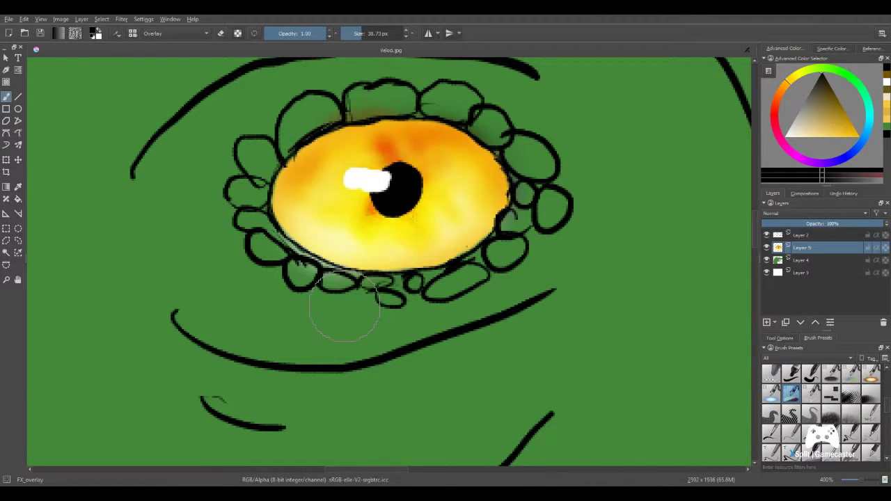
scroll(888, 402, up, 2)
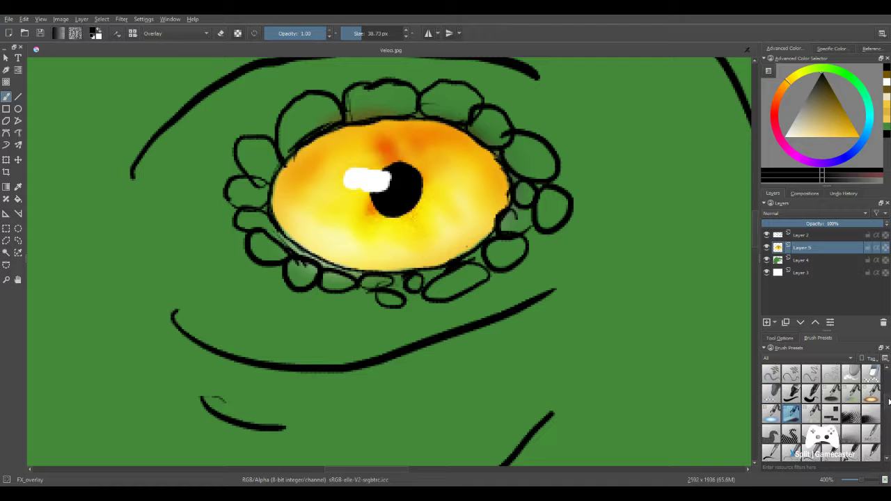
click(871, 394)
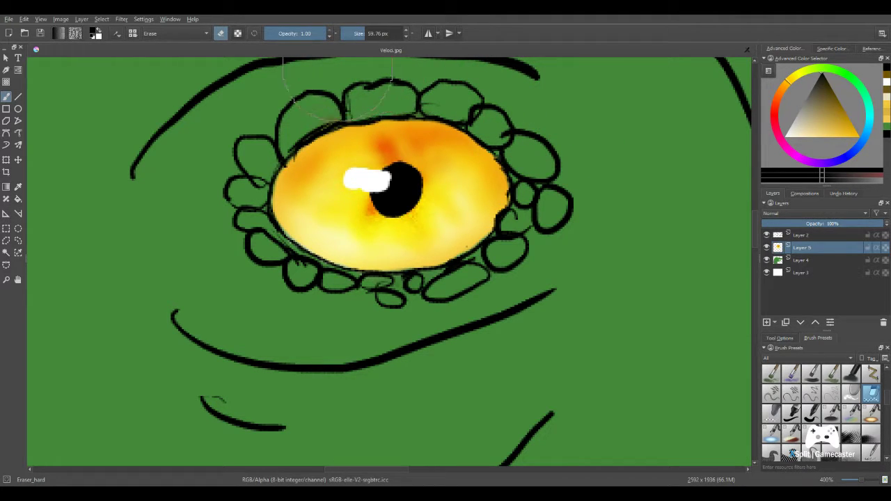
scroll(119, 229, down, 5)
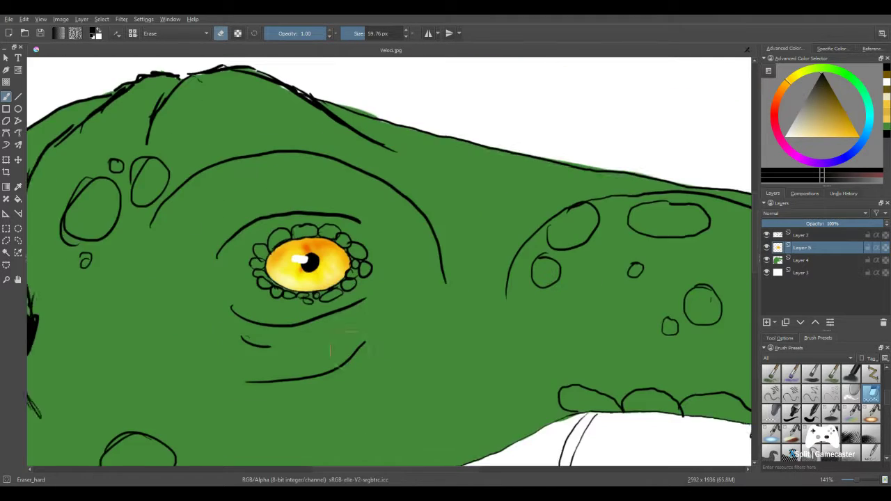
drag(454, 333, 378, 271)
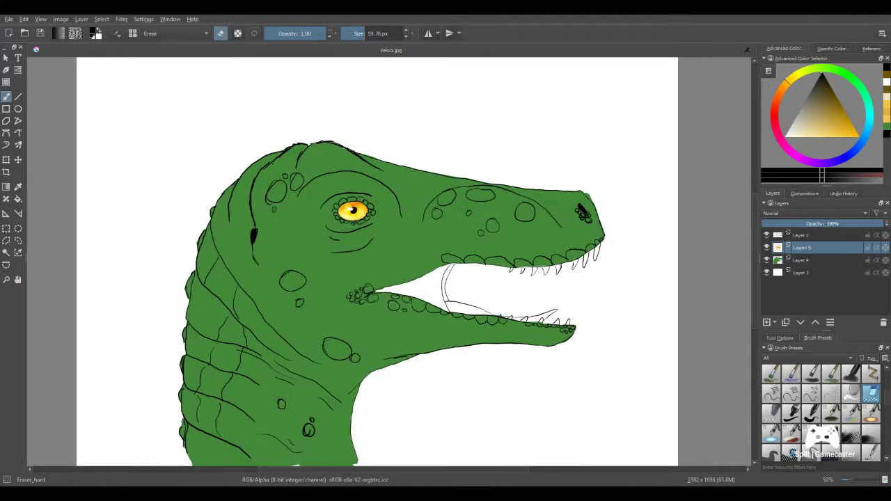
mouse_move(435, 319)
mouse_down()
mouse_move(399, 288)
mouse_move(422, 277)
mouse_up()
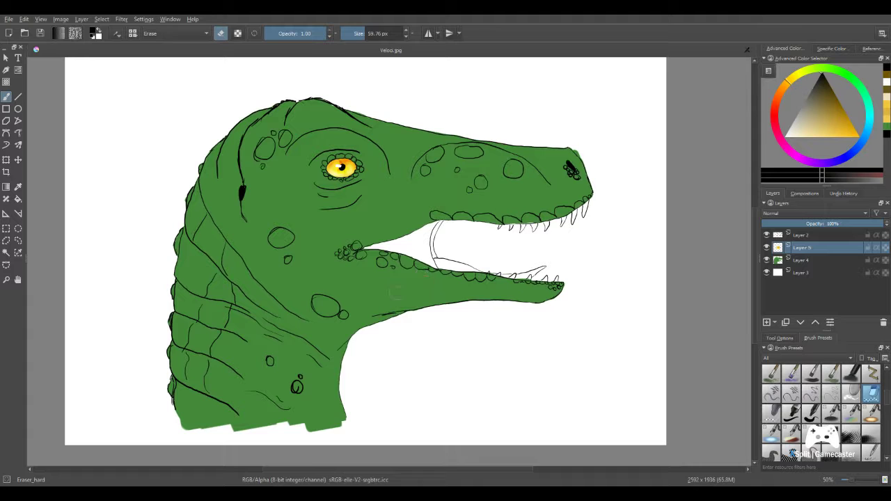
- Sample the skin green and fill the white gaps along the upper lip line above the teeth using Fill_block at 50 px
scroll(397, 293, up, 7)
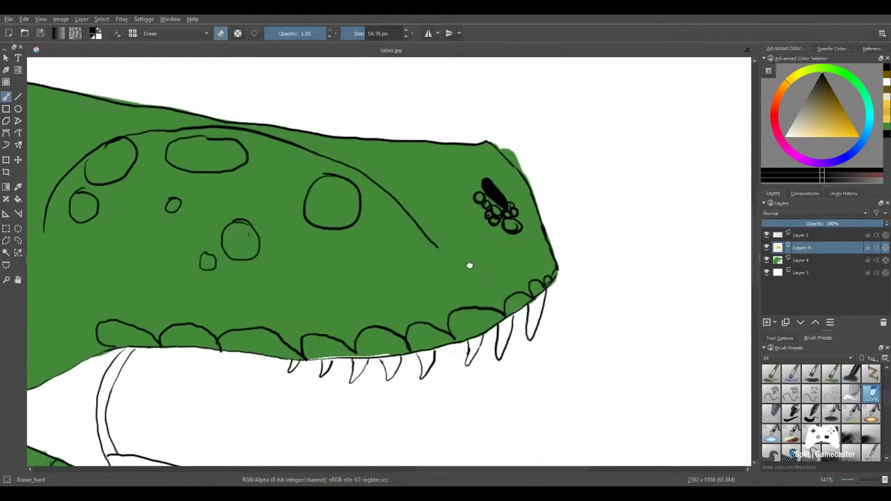
drag(430, 270, 418, 313)
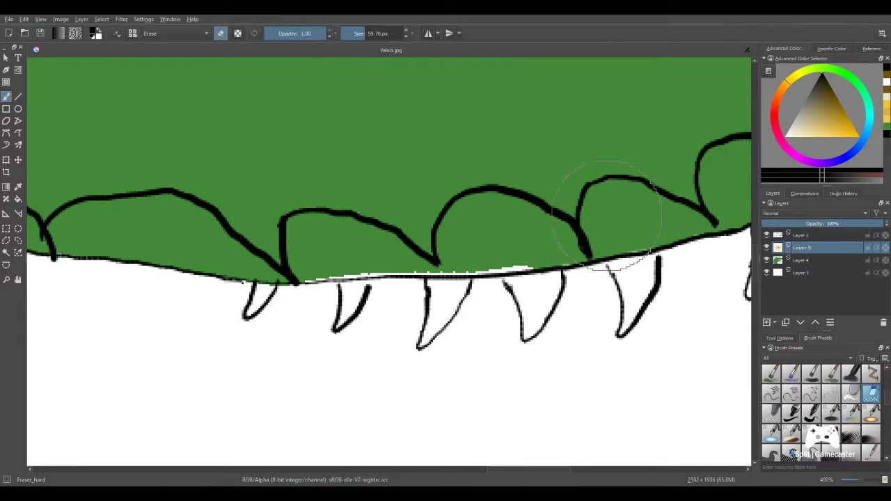
ctrl+click(604, 183)
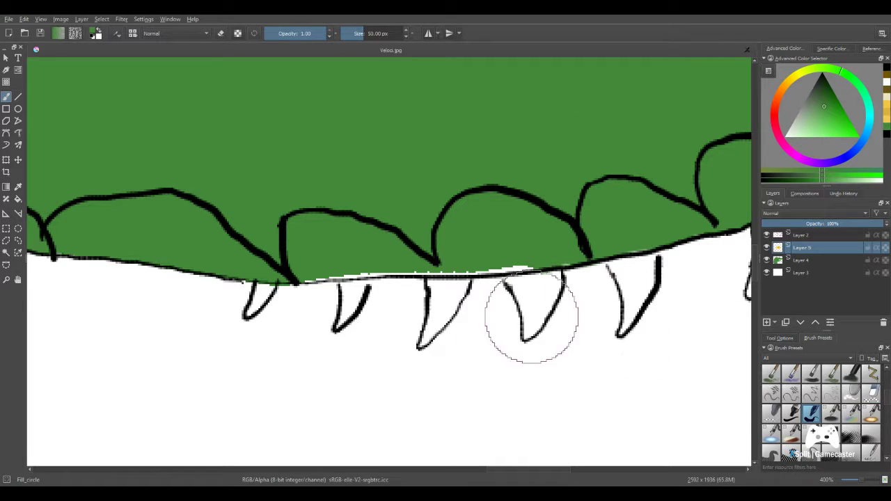
click(793, 414)
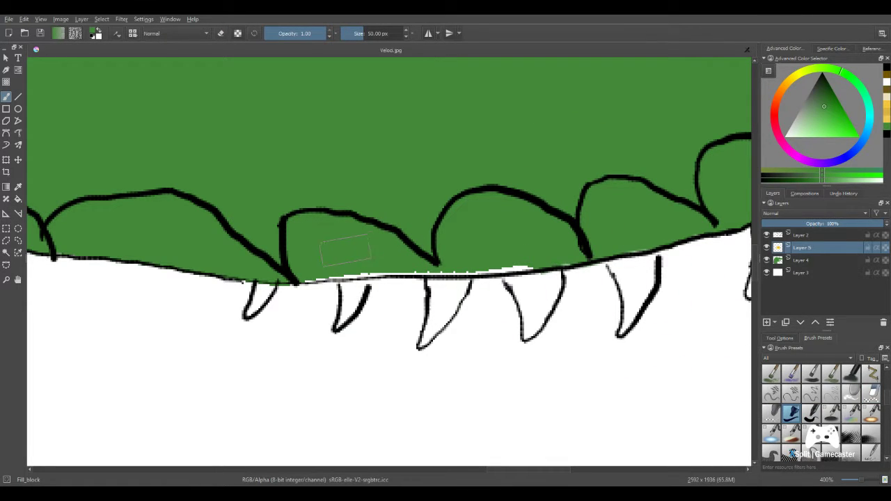
drag(353, 262, 461, 252)
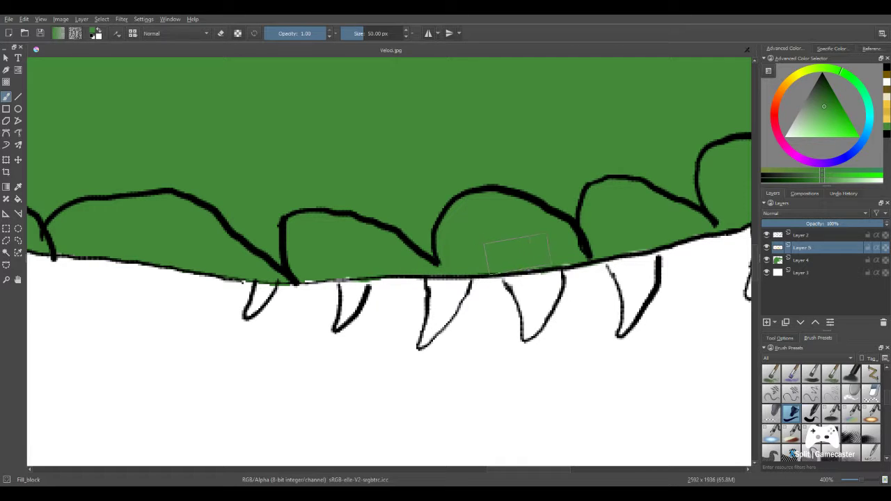
drag(518, 255, 516, 254)
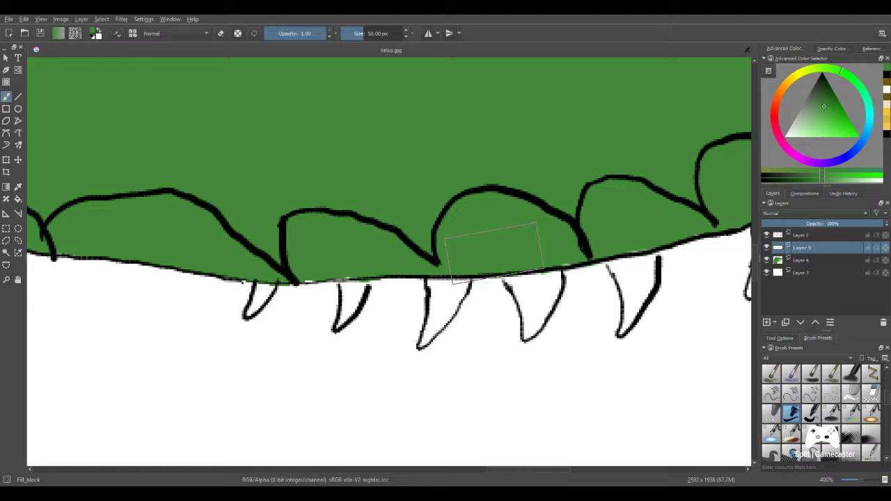
click(493, 254)
scroll(485, 266, down, 4)
scroll(383, 277, down, 2)
drag(383, 277, 485, 240)
scroll(491, 241, up, 4)
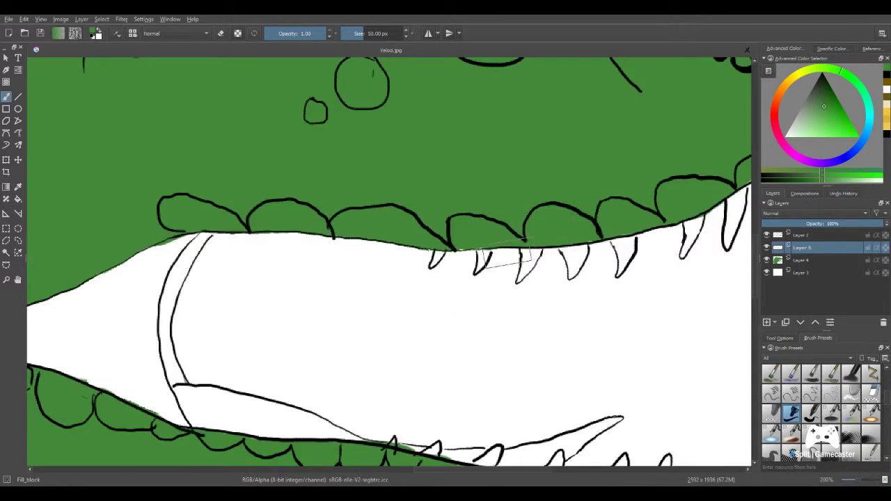
scroll(503, 258, up, 3)
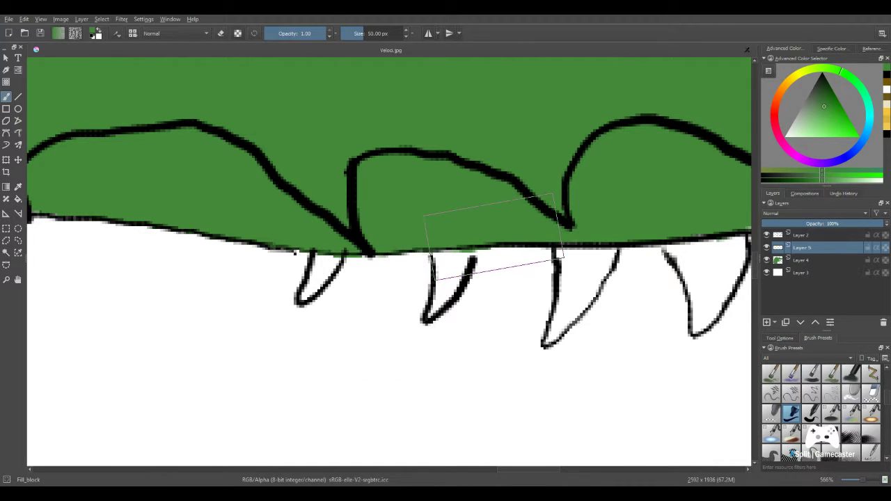
- Erase the green spilling past the snout tip's outline on Layer 4 using Eraser_hard at 15 px
scroll(488, 258, down, 5)
scroll(572, 167, down, 1)
scroll(571, 167, up, 5)
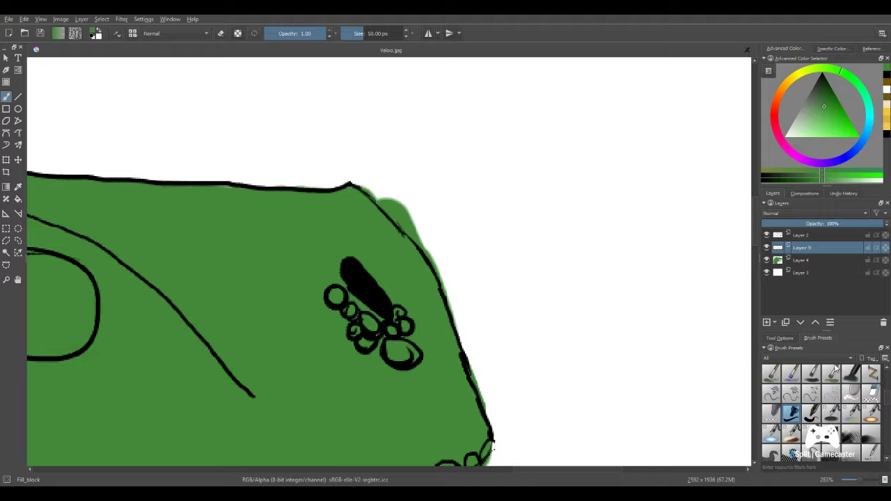
click(871, 393)
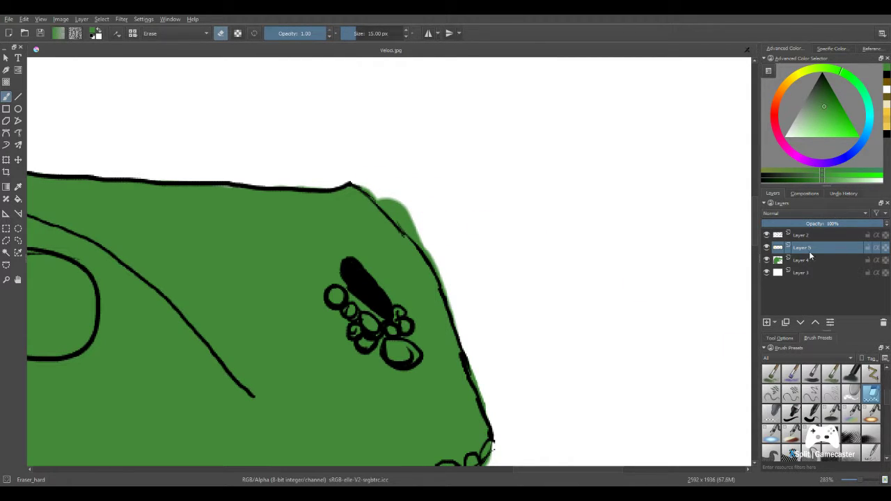
click(808, 260)
mouse_move(455, 239)
mouse_down()
mouse_move(411, 207)
mouse_move(406, 213)
mouse_move(460, 280)
mouse_move(452, 279)
mouse_up()
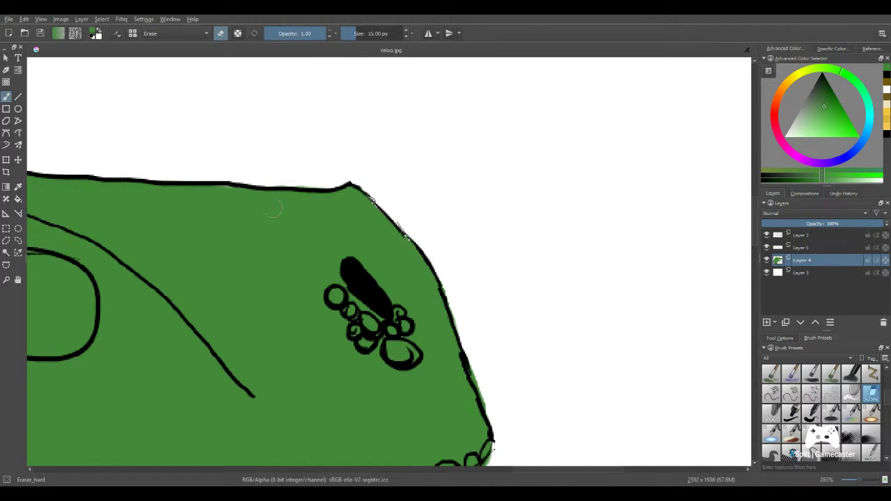
- Look over the whole head and the mouth area for remaining gaps and spills along the outlines
scroll(171, 188, down, 2)
drag(173, 187, 440, 143)
scroll(399, 181, down, 1)
drag(377, 195, 509, 152)
scroll(501, 153, down, 2)
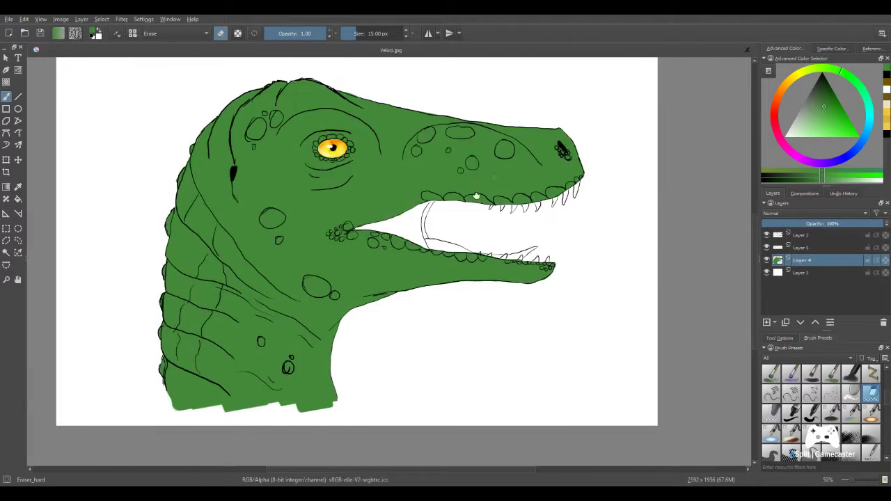
scroll(476, 196, down, 1)
scroll(468, 247, up, 2)
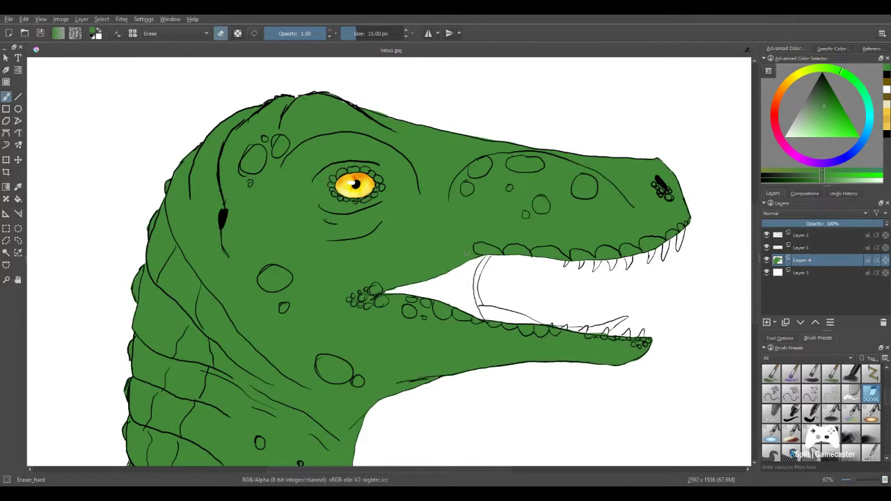
scroll(467, 253, up, 3)
scroll(468, 255, down, 5)
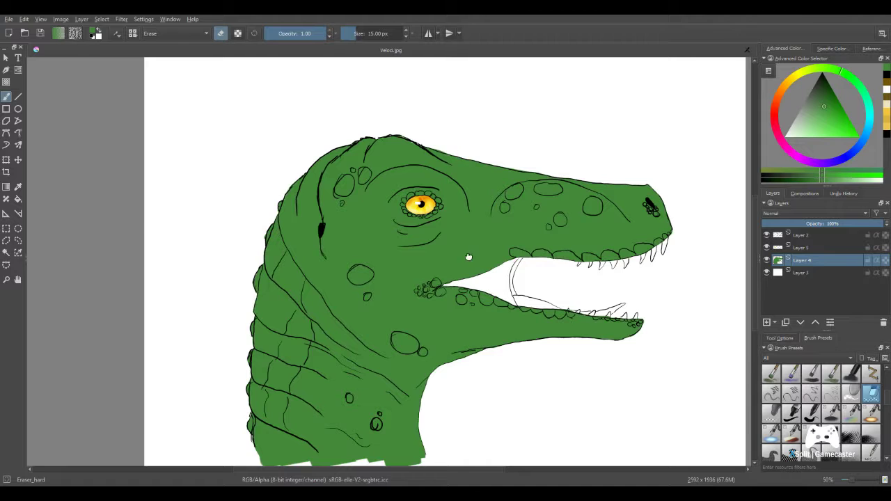
drag(469, 258, 396, 261)
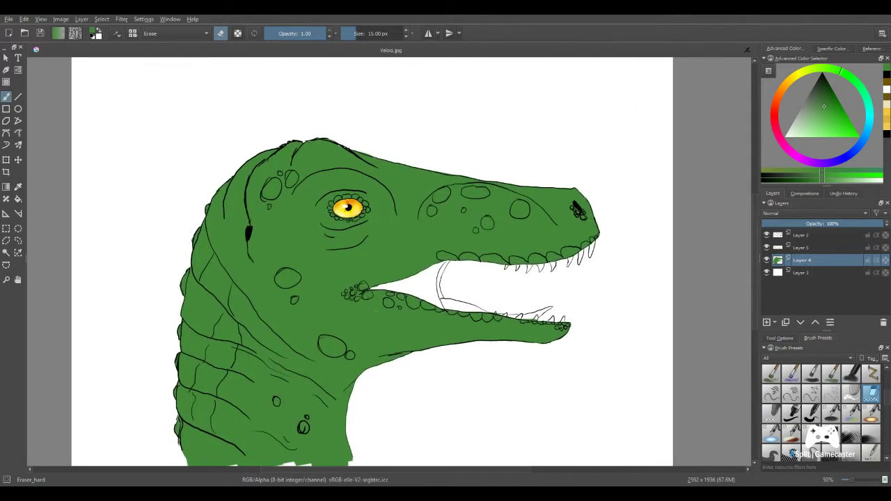
- Add a new layer above Layer 4 and choose a dark, muted green for the corner of the mouth
scroll(452, 292, up, 4)
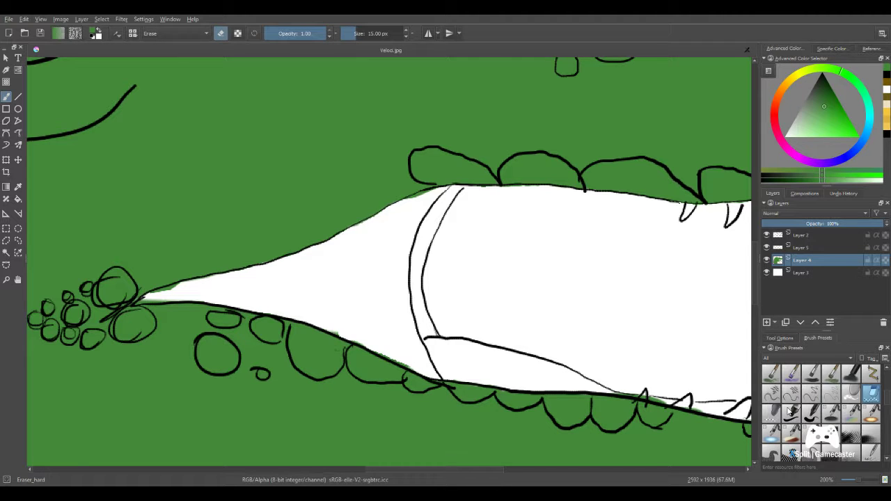
click(769, 322)
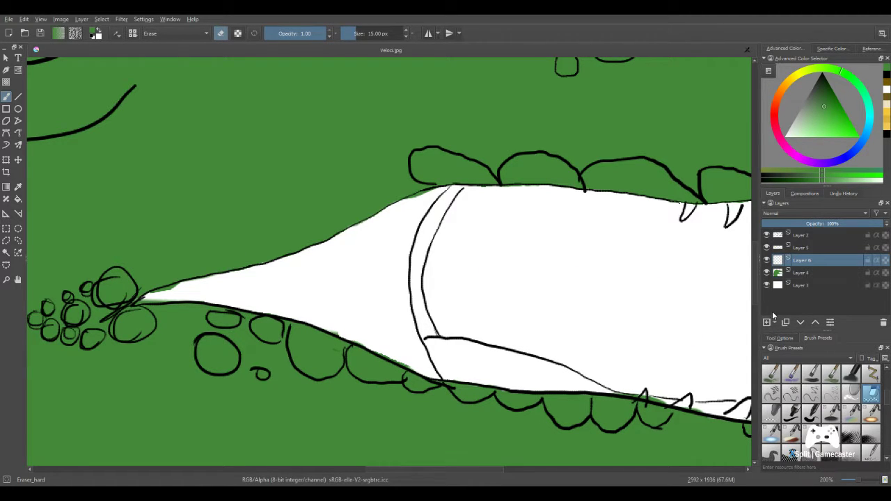
drag(812, 118, 805, 124)
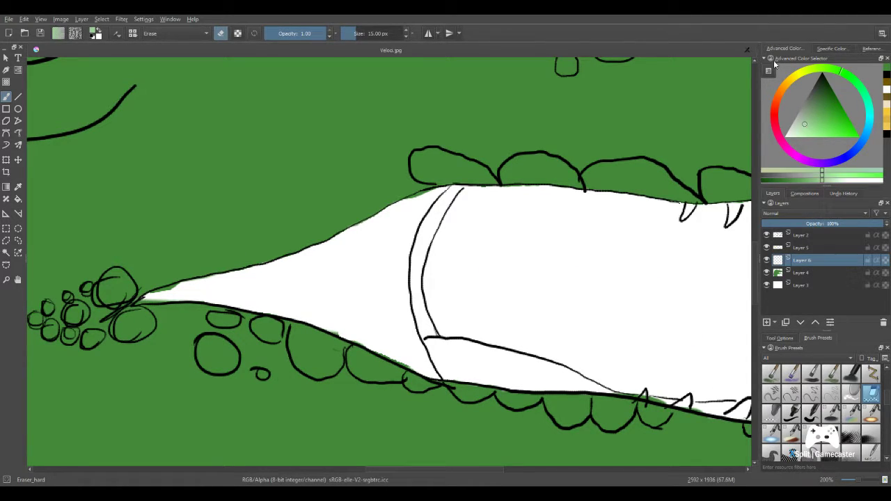
click(814, 100)
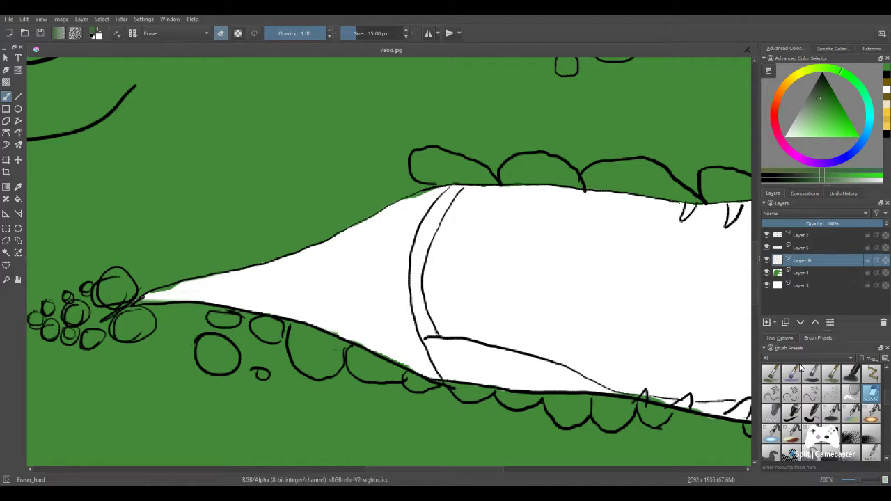
- Block in the skin at the corner of the open mouth with the dark green using Fill_block at 50 px
click(792, 414)
mouse_move(349, 268)
mouse_down()
mouse_move(358, 307)
mouse_move(346, 302)
mouse_move(359, 328)
mouse_move(390, 334)
mouse_move(394, 293)
mouse_move(380, 264)
mouse_move(407, 334)
mouse_move(381, 257)
mouse_move(403, 352)
mouse_move(436, 376)
mouse_up()
key(ctrl+z)
mouse_move(396, 332)
mouse_down()
mouse_move(374, 326)
mouse_move(363, 305)
mouse_move(359, 255)
mouse_move(349, 282)
mouse_move(365, 309)
mouse_move(379, 302)
mouse_move(379, 273)
mouse_move(382, 323)
mouse_move(420, 361)
mouse_up()
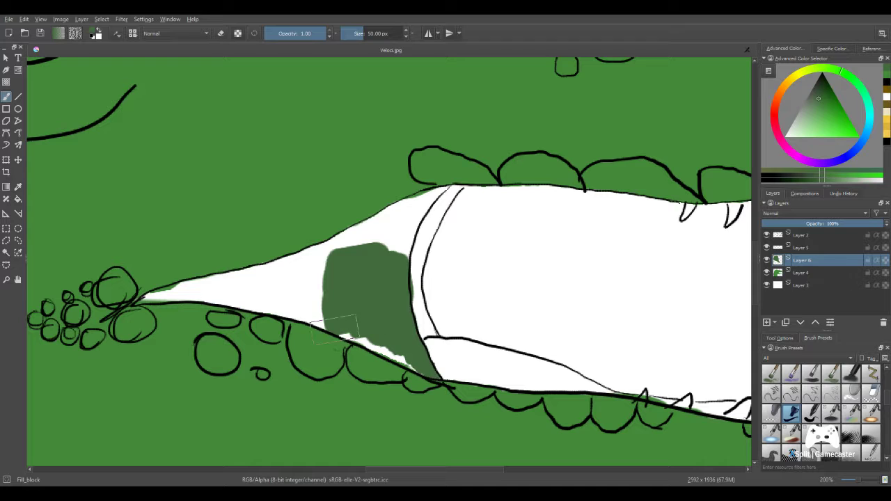
mouse_move(296, 323)
mouse_down()
mouse_move(302, 298)
mouse_move(288, 295)
mouse_move(414, 361)
mouse_move(421, 367)
mouse_move(341, 316)
mouse_move(300, 311)
mouse_move(357, 333)
mouse_move(412, 393)
mouse_move(416, 369)
mouse_move(424, 372)
mouse_move(378, 313)
mouse_move(376, 266)
mouse_move(368, 301)
mouse_move(407, 218)
mouse_move(358, 253)
mouse_move(383, 227)
mouse_move(363, 239)
mouse_move(313, 291)
mouse_move(311, 270)
mouse_move(257, 296)
mouse_move(254, 284)
mouse_move(277, 294)
mouse_move(245, 294)
mouse_move(307, 304)
mouse_move(285, 287)
mouse_move(223, 289)
mouse_move(294, 310)
mouse_move(292, 280)
mouse_move(205, 296)
mouse_move(241, 299)
mouse_move(178, 293)
mouse_up()
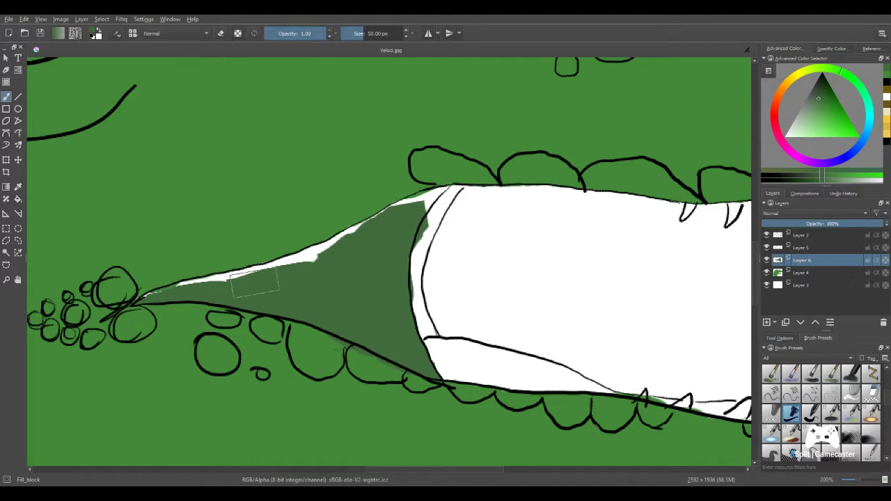
- Fill the white gaps along the upper outline of the mouth-corner skin with the same dark green
mouse_move(254, 282)
mouse_down()
mouse_move(329, 259)
mouse_move(308, 280)
mouse_move(344, 249)
mouse_move(317, 259)
mouse_move(343, 251)
mouse_up()
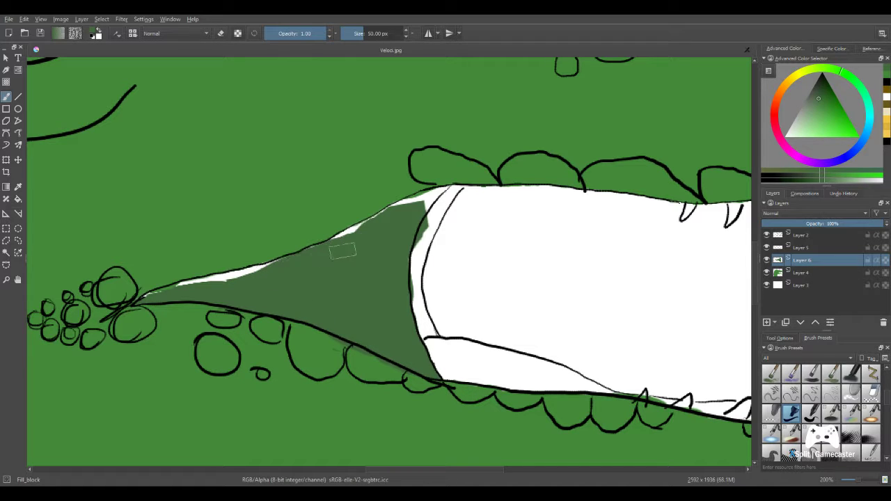
drag(287, 273, 258, 278)
drag(199, 292, 161, 298)
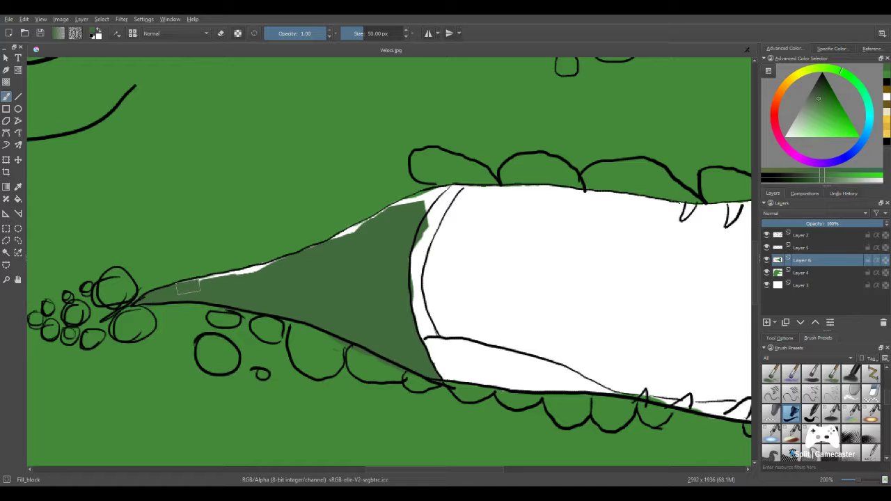
mouse_move(218, 281)
mouse_down()
mouse_move(353, 245)
mouse_move(324, 263)
mouse_move(371, 224)
mouse_move(332, 245)
mouse_up()
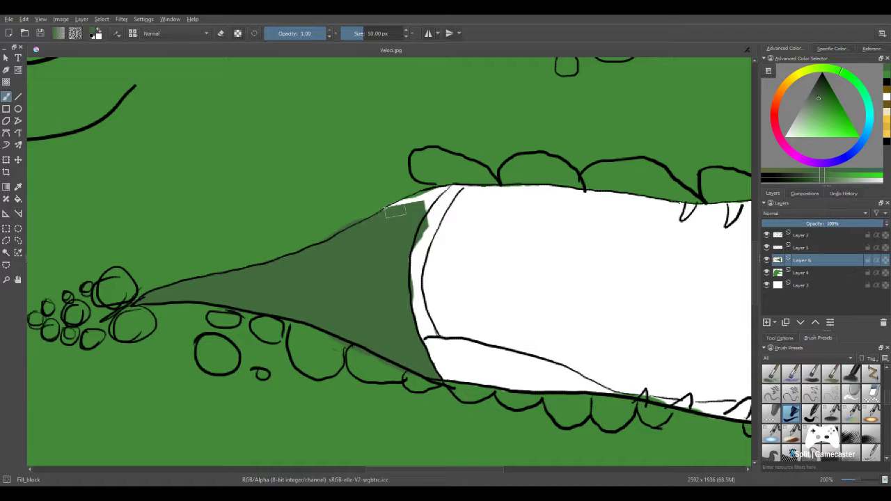
mouse_move(396, 212)
mouse_down()
mouse_move(439, 194)
mouse_move(385, 275)
mouse_move(303, 216)
mouse_up()
- Clean the dark green spill along the mouth corner's upper outline with Eraser_hard at 15 px, and refill the nicks using Fill_block
scroll(386, 276, down, 5)
scroll(292, 247, up, 3)
scroll(336, 186, up, 3)
drag(294, 257, 393, 264)
scroll(476, 329, up, 1)
scroll(394, 264, down, 2)
drag(520, 362, 431, 306)
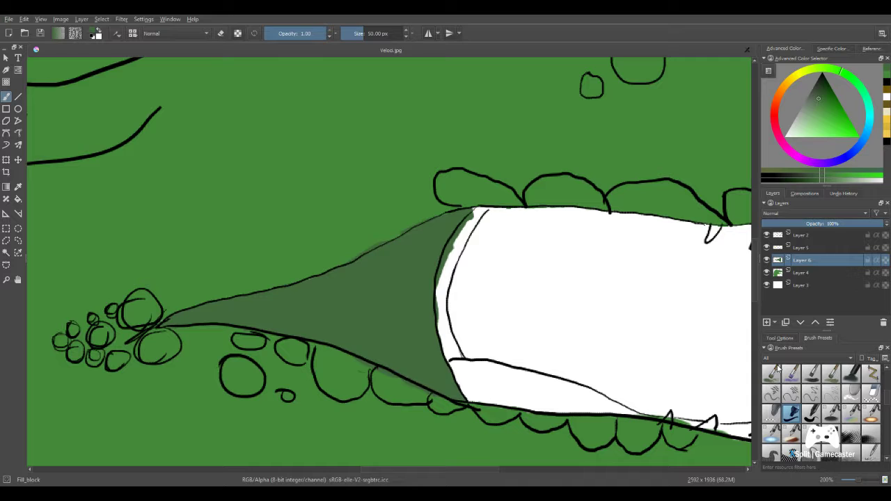
key(e)
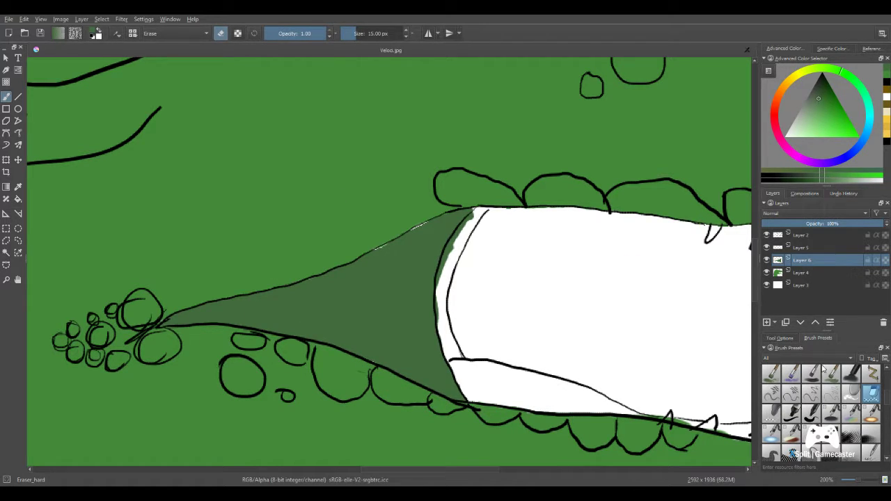
click(791, 413)
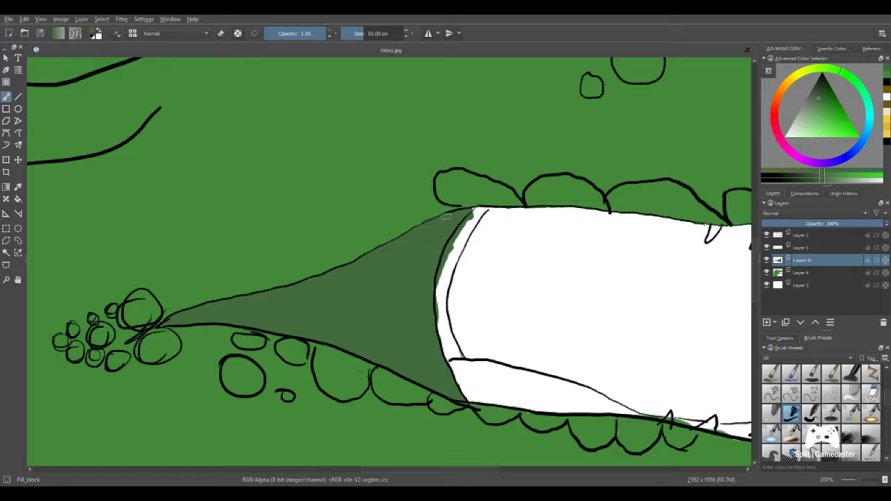
- Fill the narrow curved strip at the back of the mouth with a darker, greyer green using Fill_block at 50 px
scroll(432, 296, down, 4)
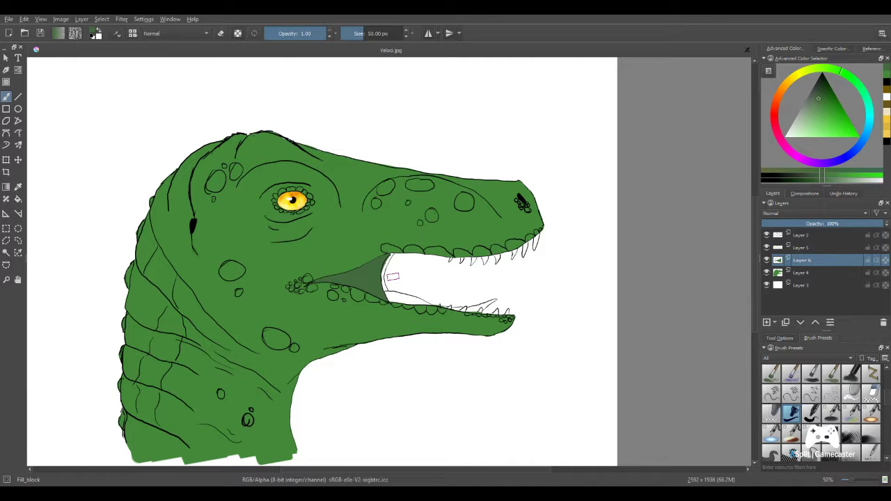
scroll(393, 277, up, 4)
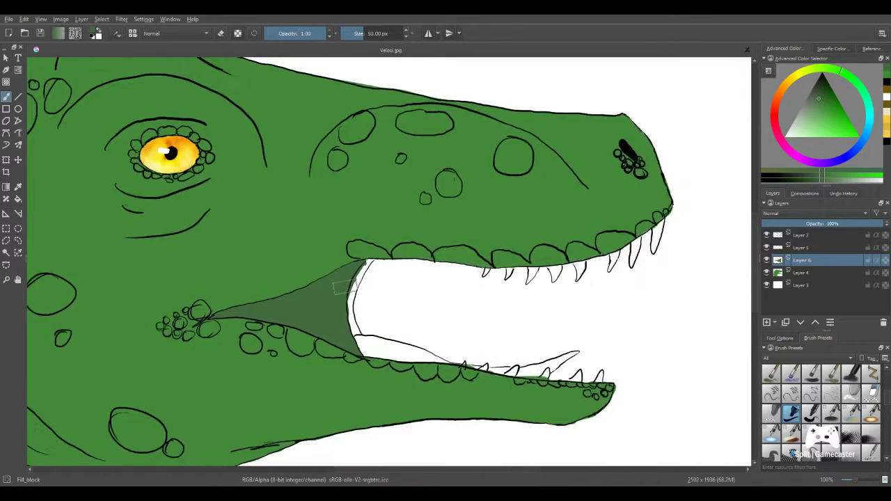
scroll(362, 238, up, 1)
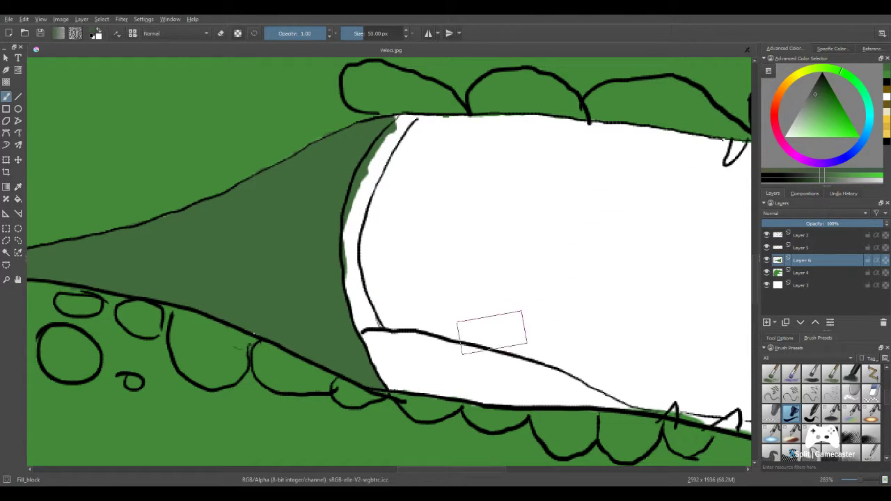
drag(356, 300, 358, 308)
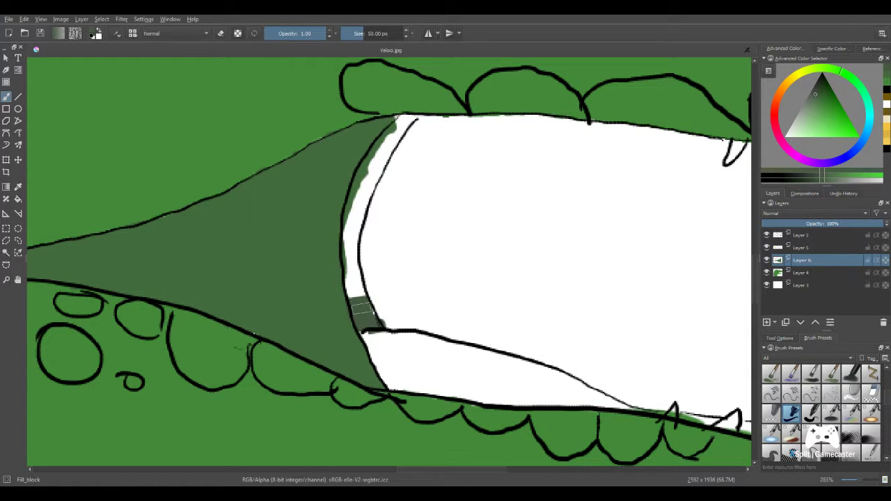
mouse_move(363, 306)
mouse_down()
mouse_move(352, 247)
mouse_move(378, 149)
mouse_move(390, 160)
mouse_move(397, 132)
mouse_move(406, 122)
mouse_move(413, 128)
mouse_up()
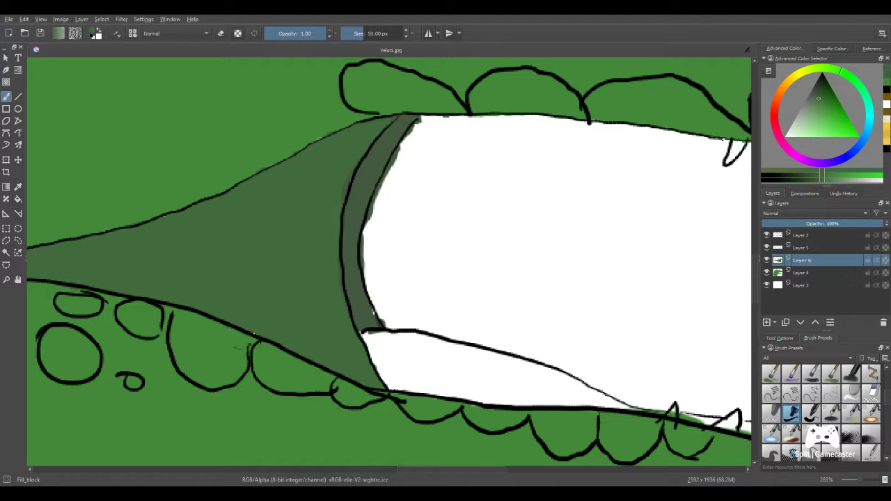
- Repaint the strip's spill with the sampled mouth-corner green, and erase its overflow into the mouth opening using Eraser_hard at 15 px
ctrl+click(332, 196)
drag(335, 191, 336, 186)
click(872, 393)
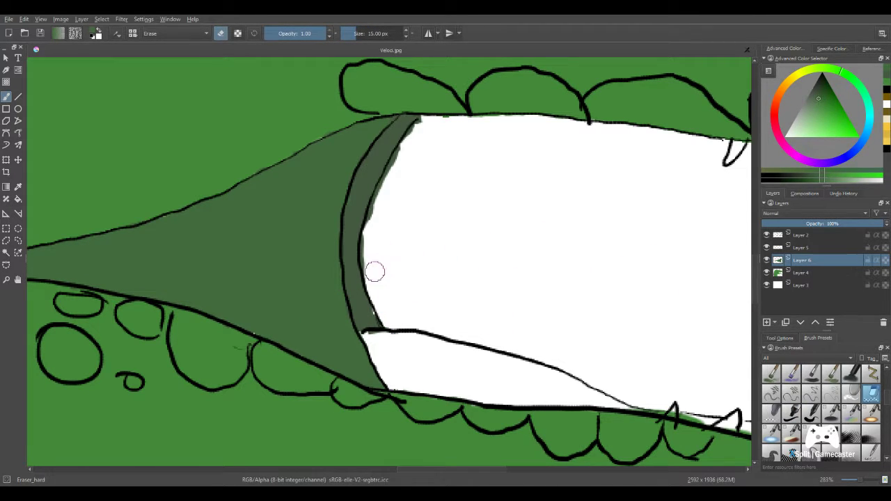
mouse_move(375, 271)
mouse_down()
mouse_move(369, 245)
mouse_move(419, 135)
mouse_up()
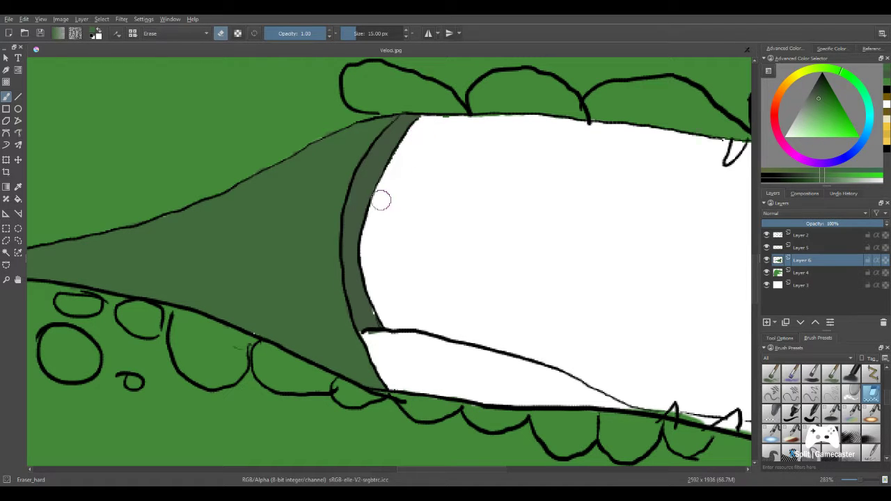
drag(381, 201, 404, 286)
- Shade the curved strip at the back of the mouth with a dark grey-green using FX_overlay at about 29 px
scroll(404, 286, down, 6)
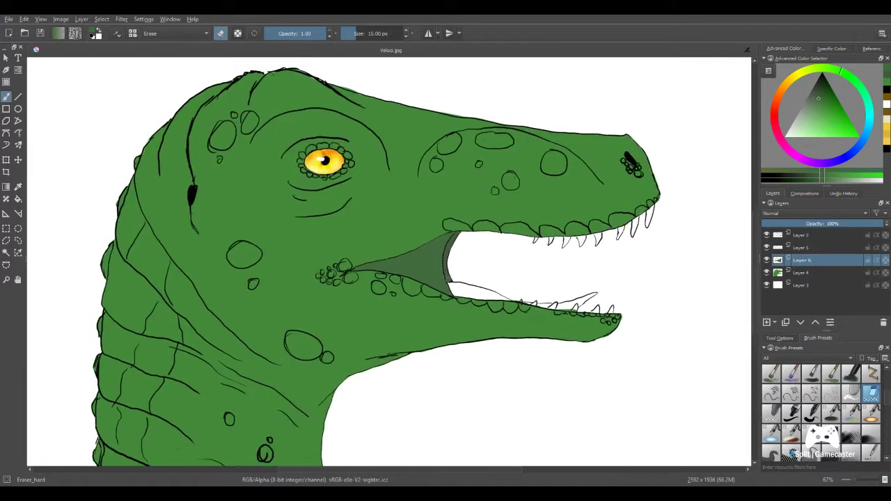
scroll(400, 287, up, 8)
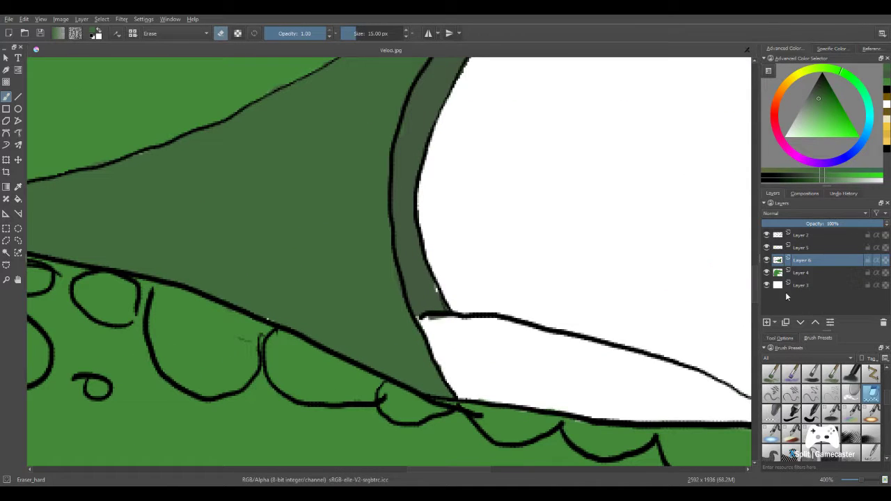
click(796, 436)
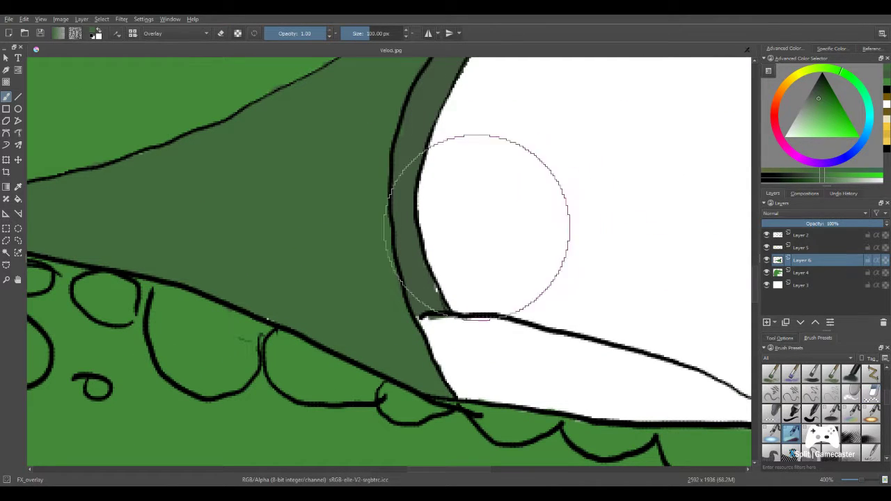
click(812, 93)
click(812, 89)
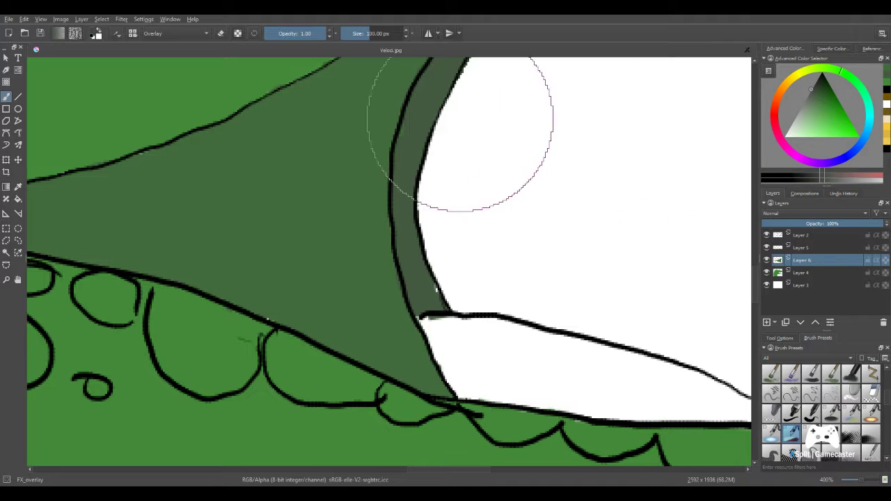
drag(379, 33, 363, 34)
mouse_move(416, 303)
mouse_down()
mouse_move(412, 278)
mouse_move(427, 304)
mouse_move(404, 248)
mouse_move(421, 292)
mouse_move(403, 179)
mouse_move(408, 104)
mouse_up()
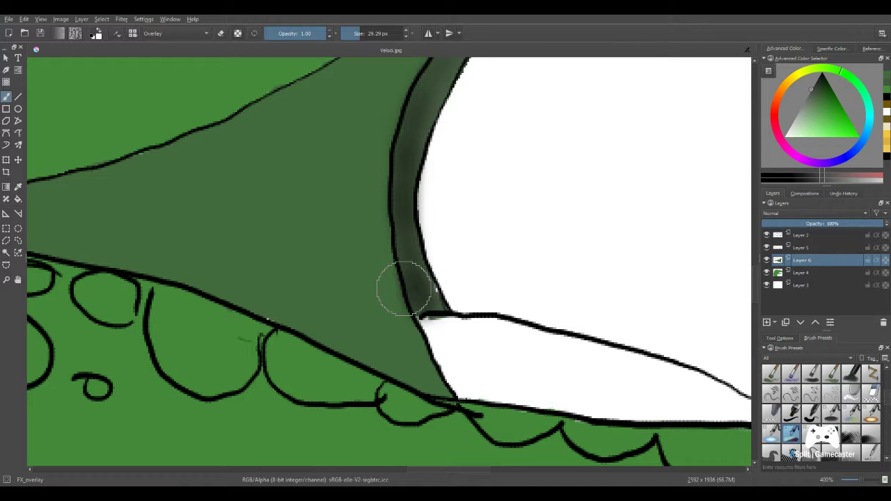
- Deepen the strip's shading to near black up to its upper end beneath the lip using FX_overlay
scroll(422, 263, down, 3)
drag(431, 230, 396, 310)
scroll(396, 311, up, 1)
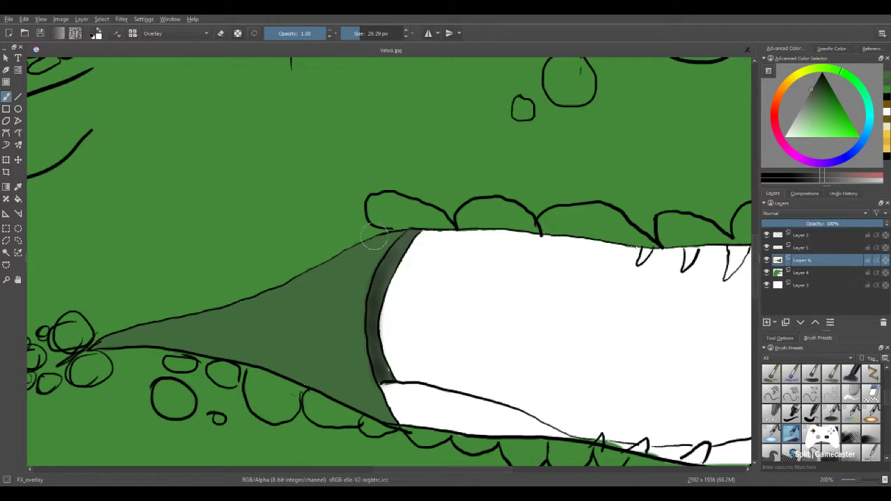
mouse_move(374, 239)
mouse_down()
mouse_move(370, 312)
mouse_move(375, 284)
mouse_move(412, 227)
mouse_move(369, 307)
mouse_move(381, 371)
mouse_move(370, 311)
mouse_move(376, 280)
mouse_move(372, 292)
mouse_move(414, 235)
mouse_move(397, 247)
mouse_move(375, 302)
mouse_move(383, 373)
mouse_move(371, 335)
mouse_move(375, 299)
mouse_move(380, 271)
mouse_move(410, 236)
mouse_up()
scroll(411, 169, down, 2)
drag(411, 170, 471, 204)
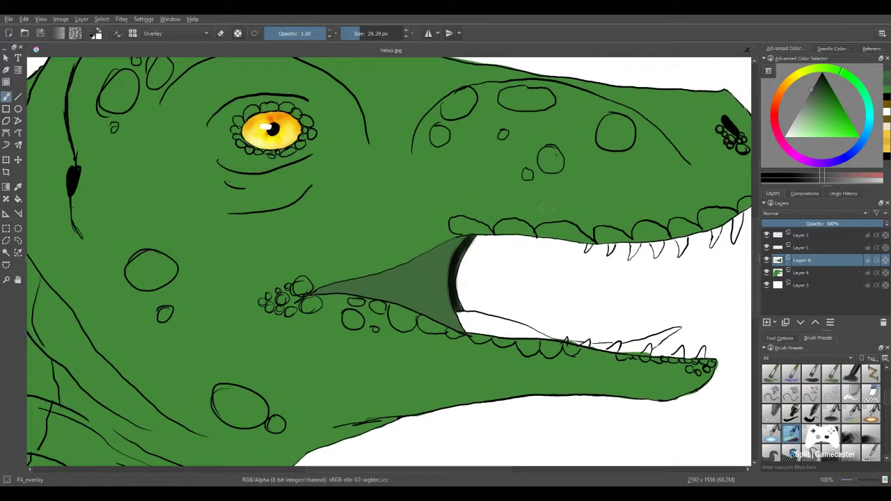
- Shade the centre of the mouth-corner skin with a slightly darker grey-green using FX_overlay at about 128 px
drag(475, 271, 556, 261)
scroll(555, 260, up, 2)
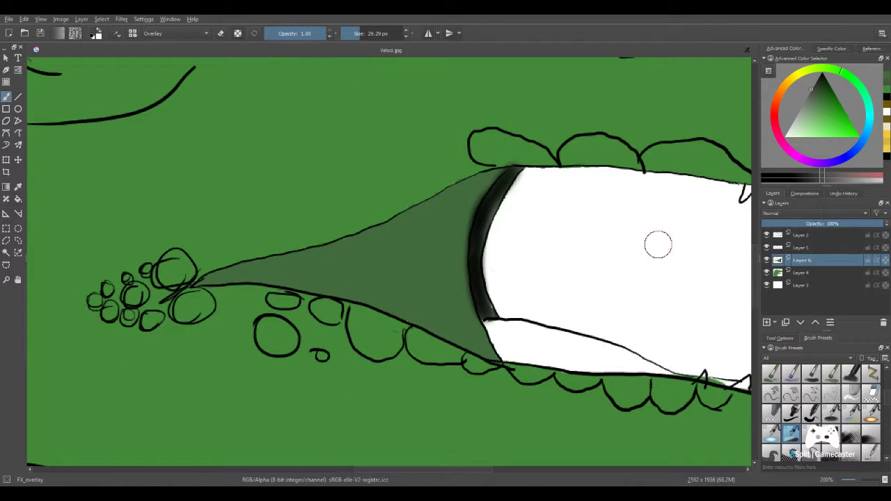
drag(810, 98, 812, 94)
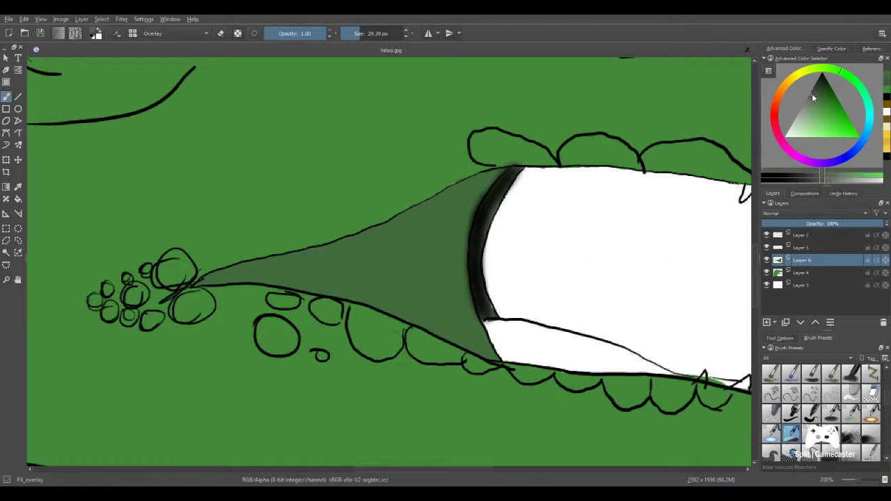
click(371, 34)
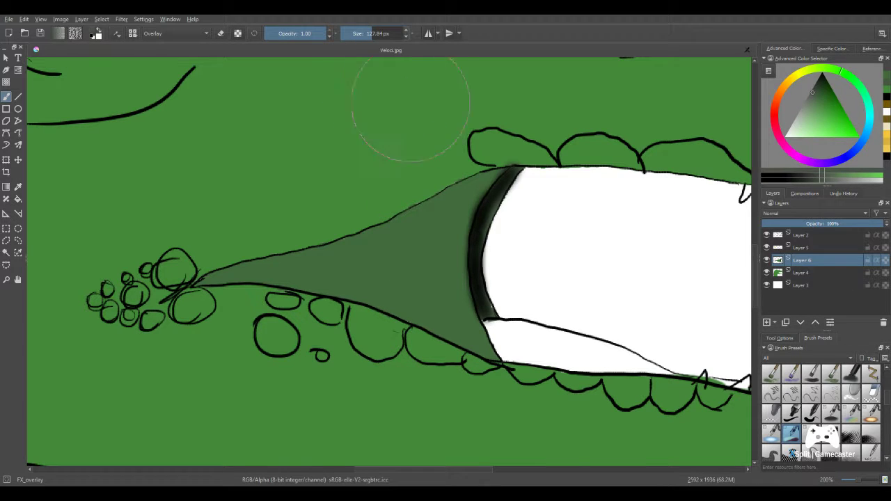
mouse_move(425, 244)
mouse_down()
mouse_move(438, 283)
mouse_move(429, 267)
mouse_move(358, 263)
mouse_move(418, 265)
mouse_move(446, 284)
mouse_move(434, 235)
mouse_move(368, 264)
mouse_up()
drag(379, 41, 358, 36)
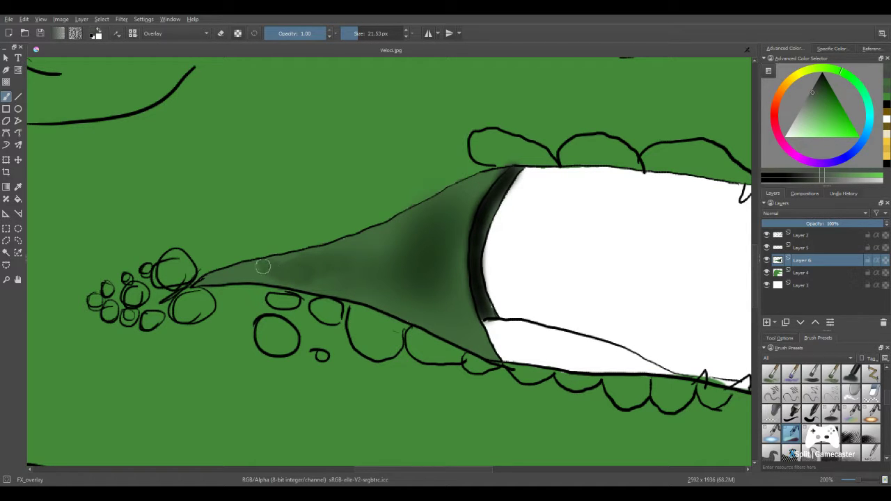
mouse_move(305, 271)
mouse_down()
mouse_move(356, 292)
mouse_move(352, 259)
mouse_move(384, 286)
mouse_move(381, 255)
mouse_move(418, 269)
mouse_up()
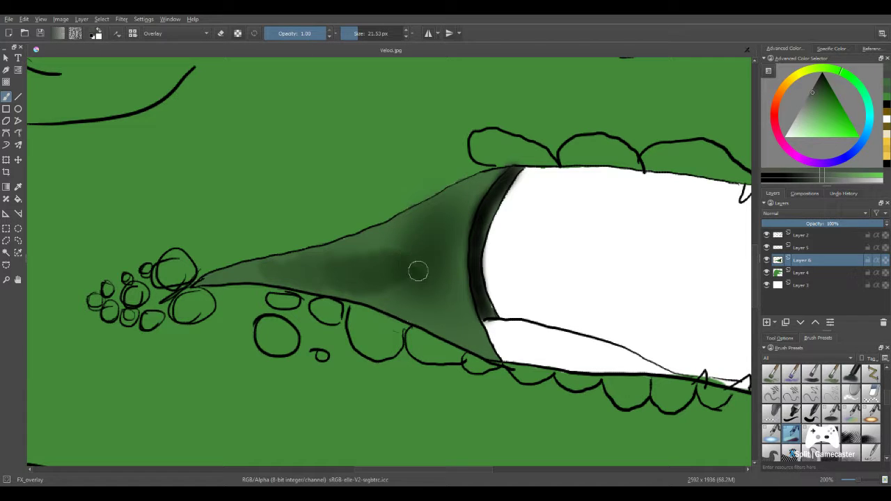
key(ctrl+z)
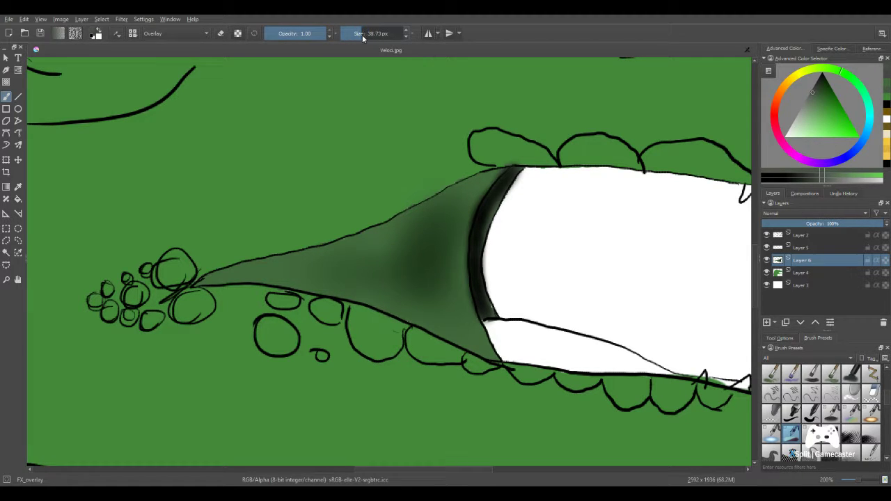
- Deepen the mouth-corner skin's shading along its lower edge and toward its narrow end using FX_overlay at about 39 px
mouse_move(391, 270)
mouse_down()
mouse_move(354, 257)
mouse_move(309, 288)
mouse_move(315, 278)
mouse_move(298, 272)
mouse_move(277, 275)
mouse_move(280, 282)
mouse_move(270, 272)
mouse_move(220, 283)
mouse_move(264, 275)
mouse_move(339, 287)
mouse_move(300, 283)
mouse_move(315, 280)
mouse_move(488, 352)
mouse_up()
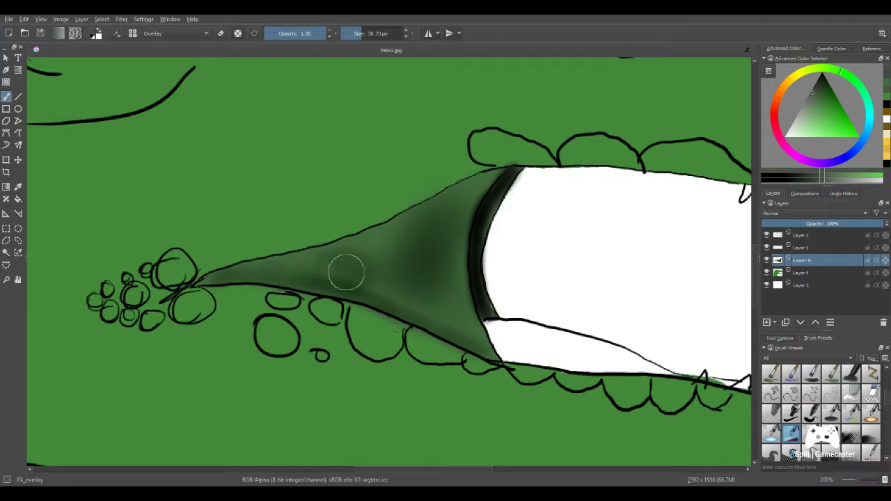
mouse_move(344, 269)
mouse_down()
mouse_move(397, 212)
mouse_move(461, 185)
mouse_move(397, 228)
mouse_move(448, 198)
mouse_move(371, 264)
mouse_move(332, 253)
mouse_move(276, 264)
mouse_up()
mouse_move(379, 250)
mouse_down()
mouse_move(406, 286)
mouse_move(441, 215)
mouse_move(467, 216)
mouse_move(477, 350)
mouse_move(435, 298)
mouse_move(410, 298)
mouse_up()
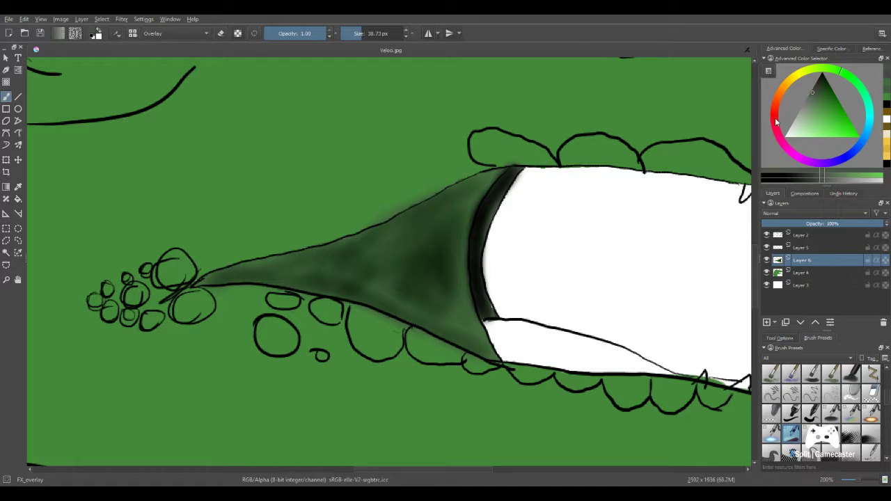
- Paint an orange glow on the mouth-corner skin beside the dark curved strip using FX_overlay at about 39 px
click(781, 99)
click(830, 131)
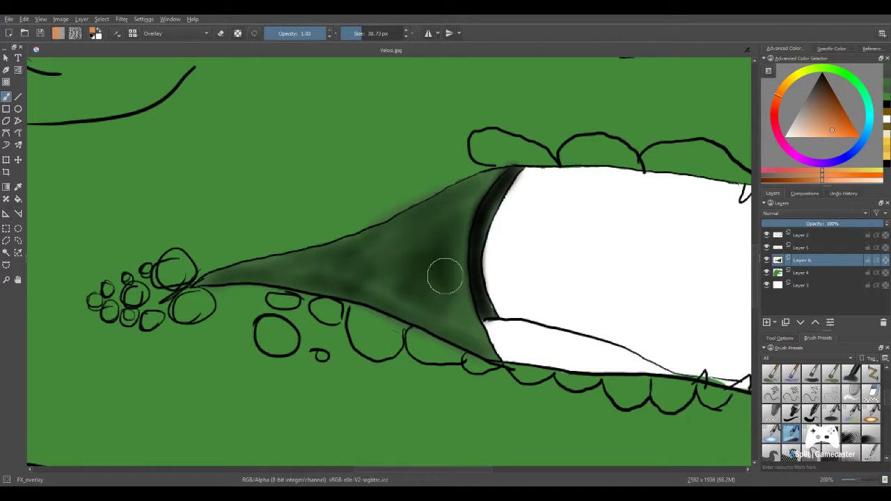
drag(453, 241, 468, 315)
mouse_move(461, 207)
mouse_down()
mouse_move(467, 327)
mouse_move(453, 302)
mouse_up()
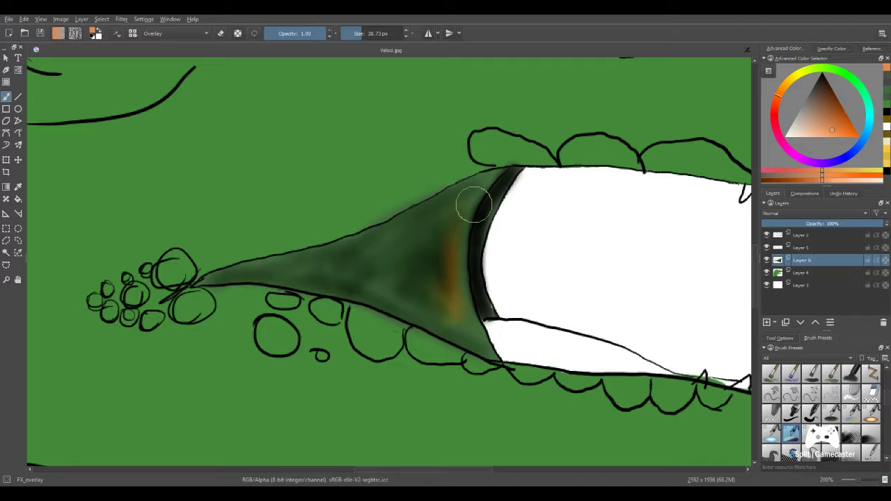
- Spread a soft orange tint across the rest of the mouth-corner skin using FX_overlay at about 140 px
scroll(475, 363, down, 7)
scroll(418, 290, up, 8)
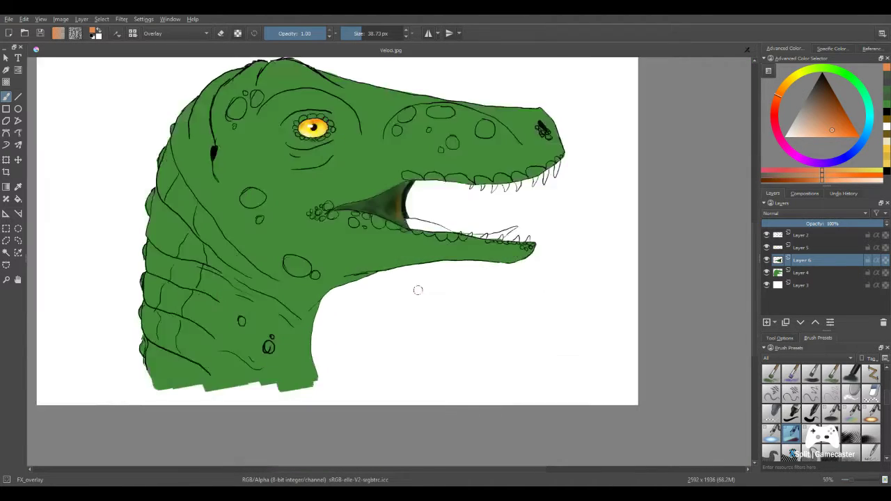
drag(399, 298, 370, 321)
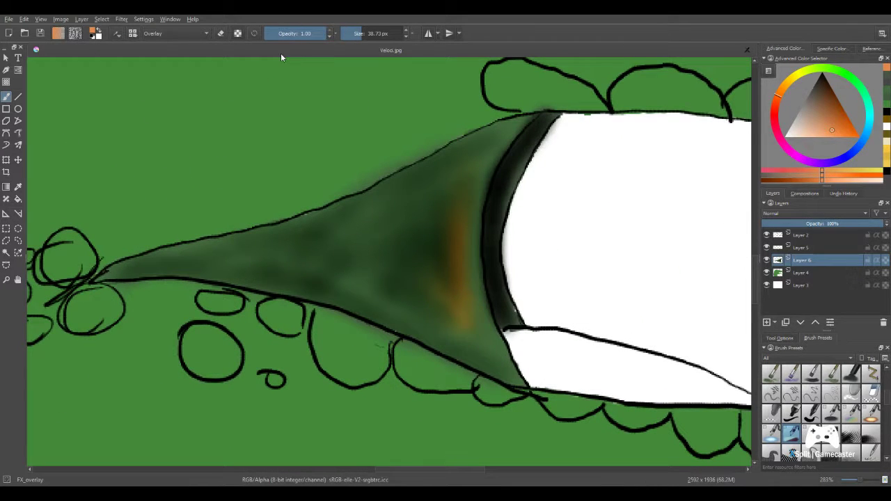
click(377, 33)
mouse_move(396, 264)
mouse_down()
mouse_move(390, 255)
mouse_move(392, 263)
mouse_up()
click(363, 35)
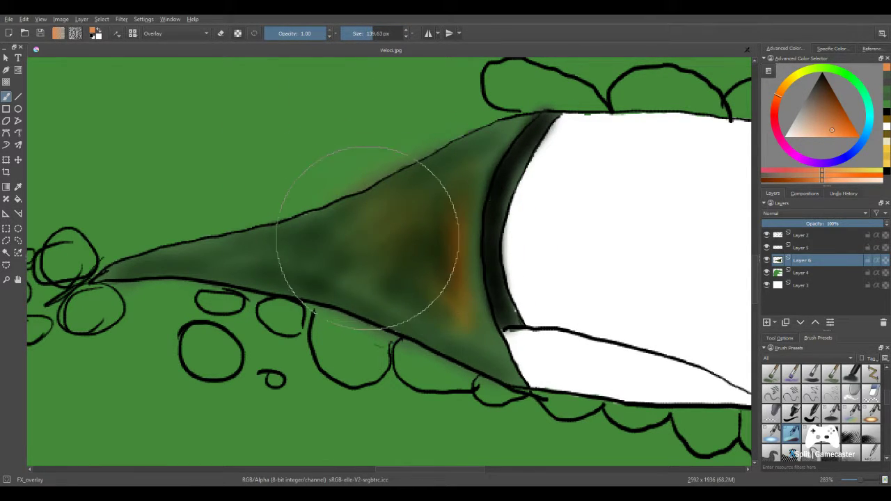
mouse_move(463, 203)
mouse_down()
mouse_move(486, 188)
mouse_move(486, 316)
mouse_move(475, 317)
mouse_move(486, 337)
mouse_move(289, 263)
mouse_move(336, 285)
mouse_move(306, 269)
mouse_move(328, 298)
mouse_up()
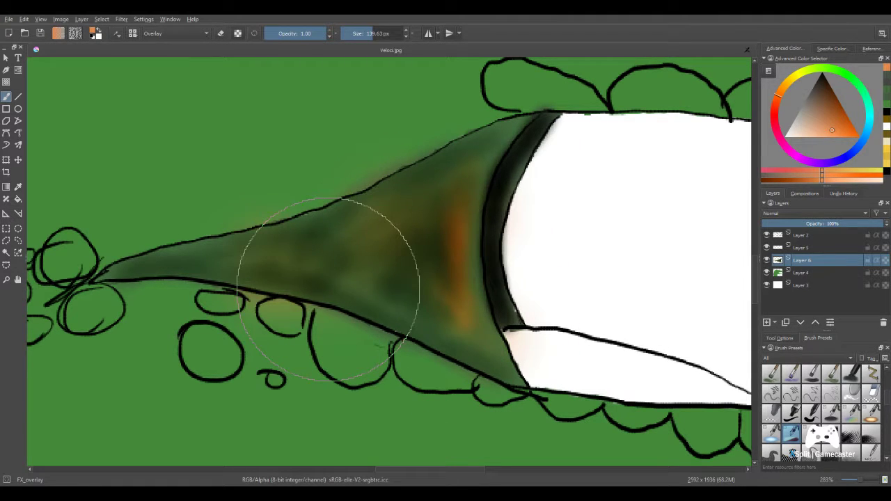
- Erase the shading overflow above and below the mouth-corner skin's outline using Eraser_hard at about 63 px
scroll(328, 298, down, 6)
scroll(392, 275, down, 1)
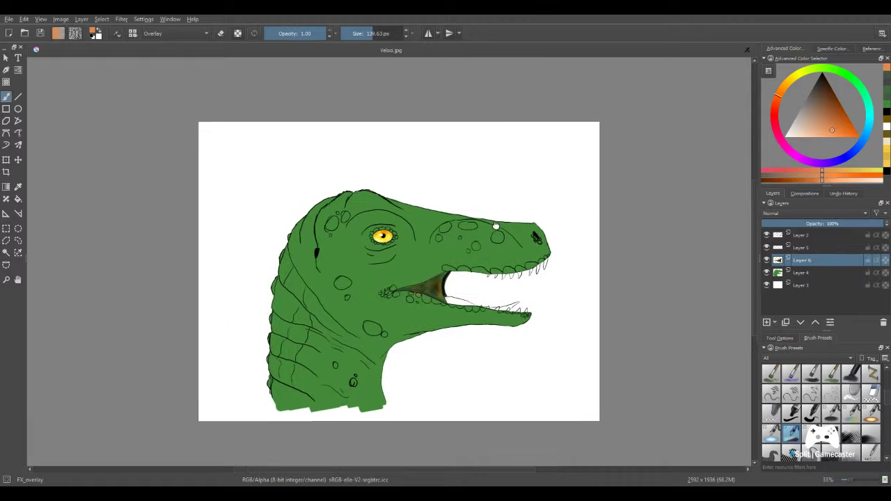
scroll(392, 277, up, 1)
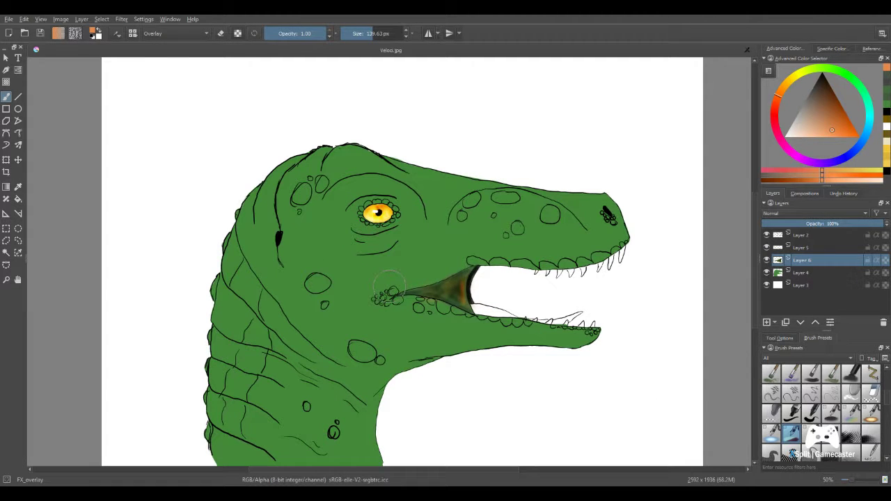
scroll(481, 304, up, 4)
drag(323, 283, 487, 249)
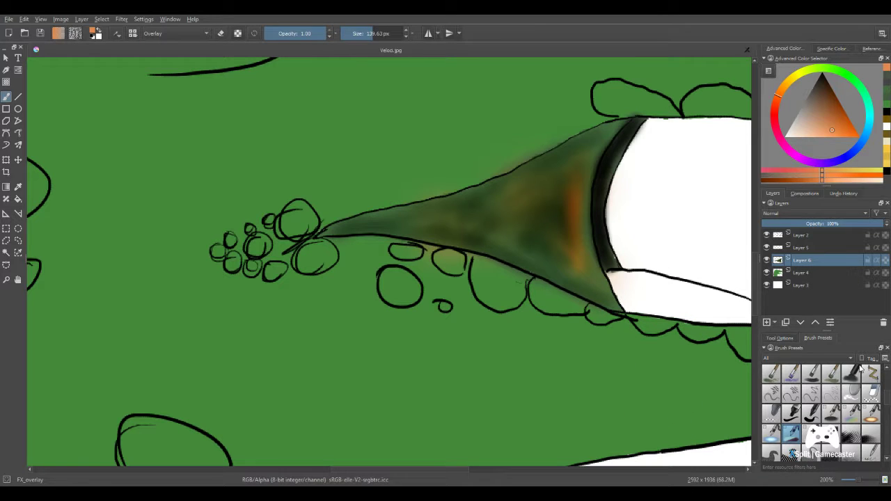
click(871, 393)
click(366, 34)
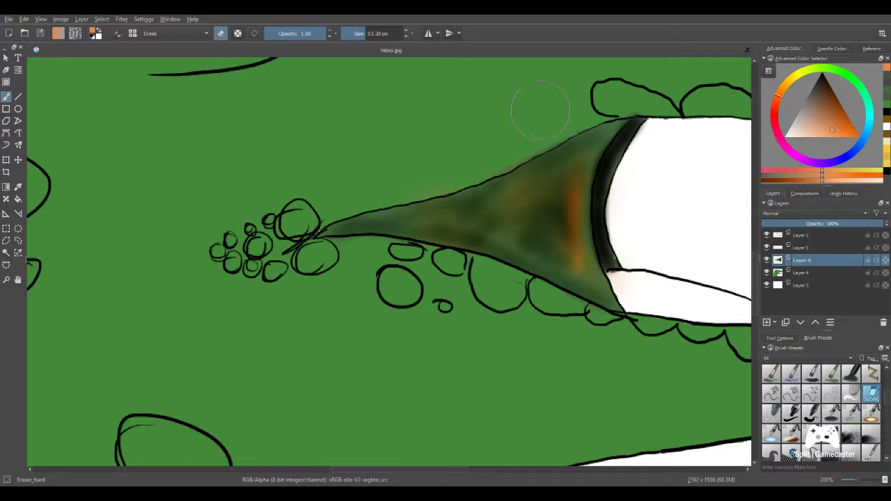
drag(534, 120, 509, 132)
key(ctrl+z)
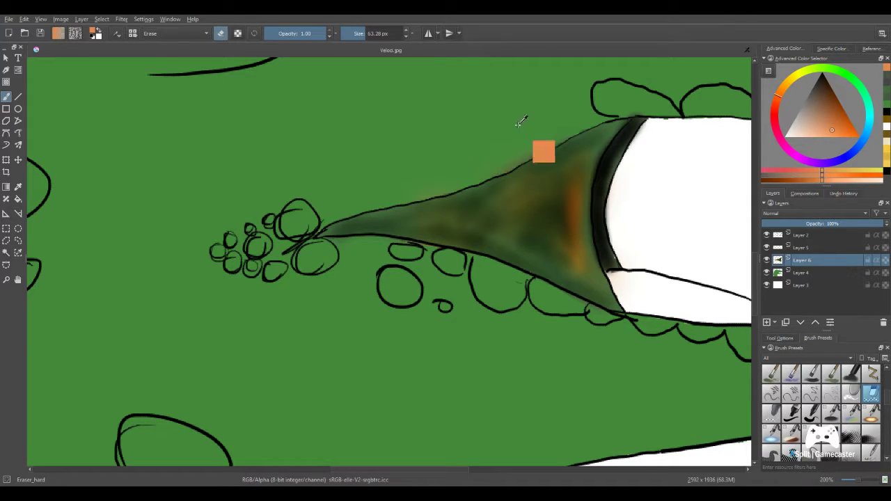
drag(525, 127, 405, 176)
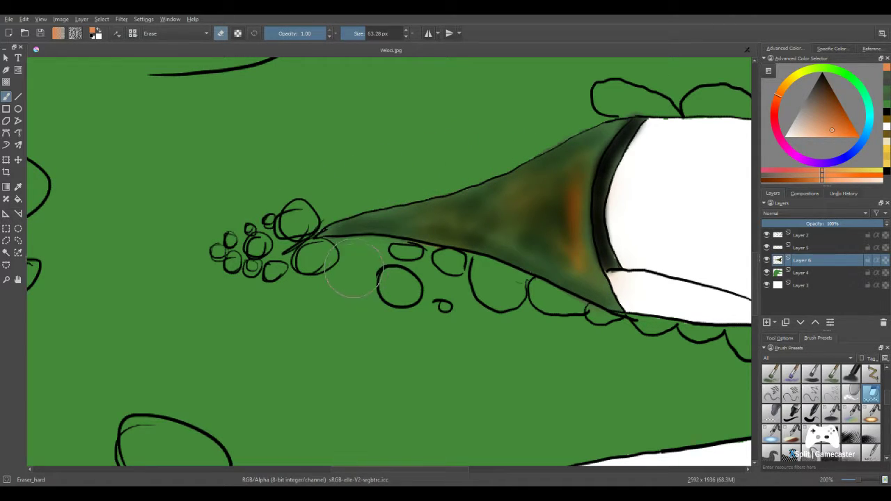
drag(353, 271, 311, 276)
- Check the tinted mouth-corner skin against the whole head
scroll(295, 302, down, 5)
scroll(329, 265, down, 2)
drag(329, 264, 523, 239)
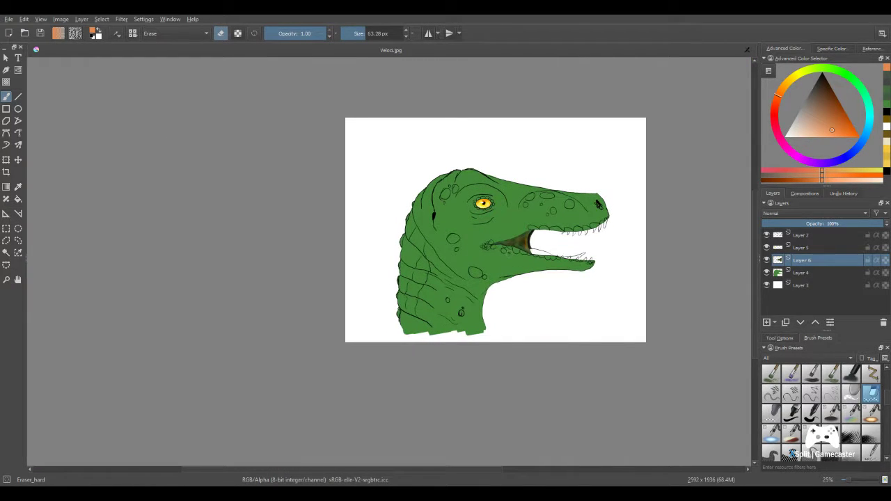
drag(442, 219, 379, 226)
scroll(545, 296, up, 2)
scroll(545, 298, up, 1)
scroll(374, 255, up, 2)
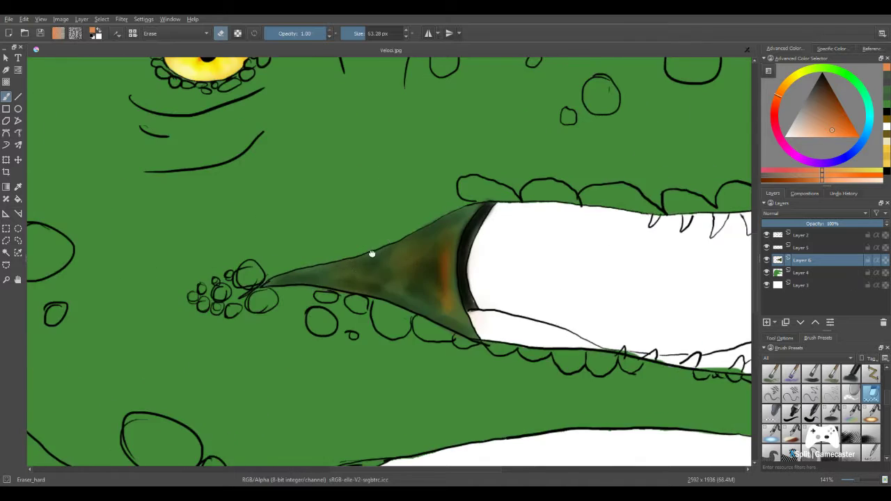
scroll(461, 295, up, 1)
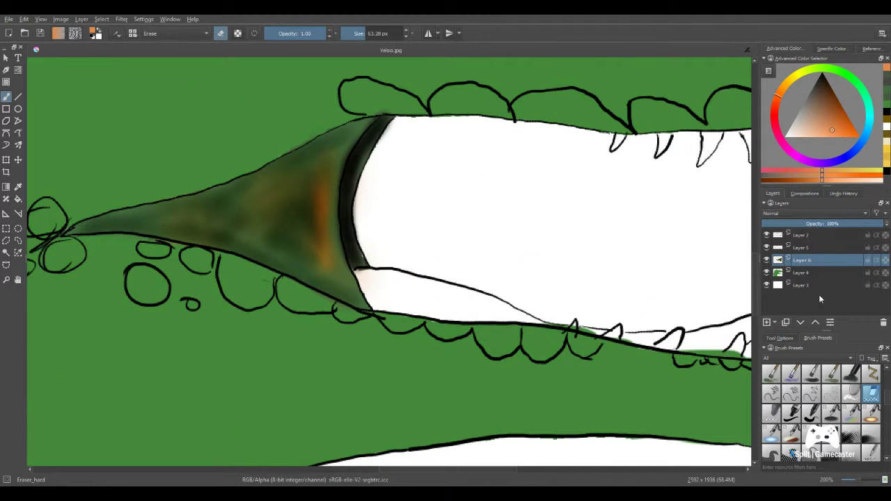
- Add a new layer, block in the tongue's rear end in light orange with Fill_block, and move the layer below Layer 6
click(768, 323)
click(827, 131)
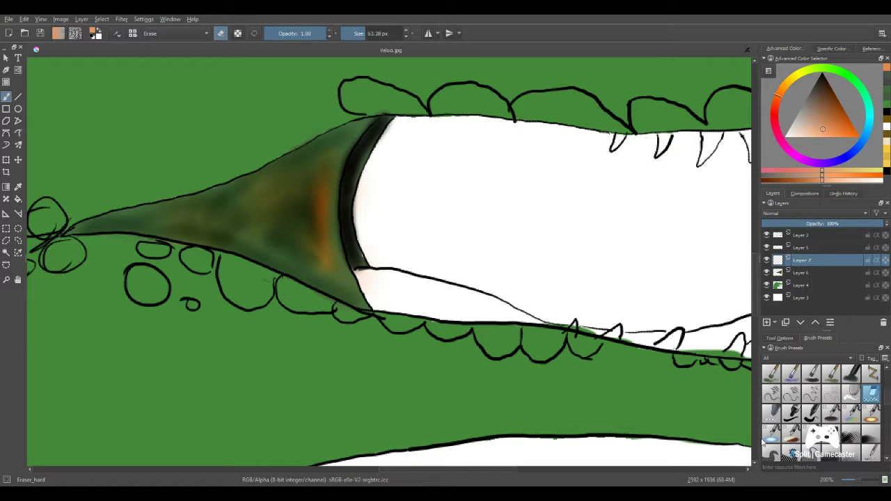
click(791, 413)
drag(388, 291, 369, 278)
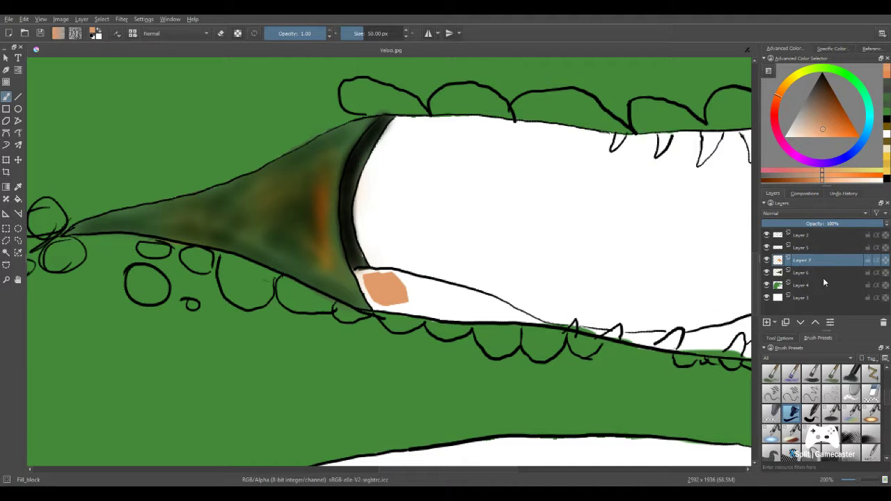
drag(808, 259, 809, 275)
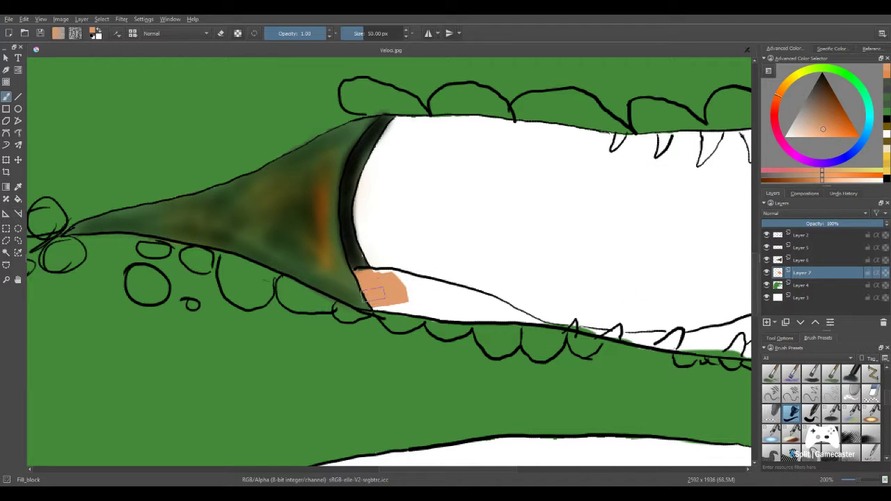
drag(388, 300, 444, 305)
key(ctrl+z)
key(ctrl+z)
key(ctrl+z)
- Fill the rear part of the tongue with light orange using Fill_block at 50 px, finishing its narrow end at about 22 px
mouse_move(388, 301)
mouse_down()
mouse_move(435, 301)
mouse_move(393, 290)
mouse_move(404, 287)
mouse_move(395, 282)
mouse_up()
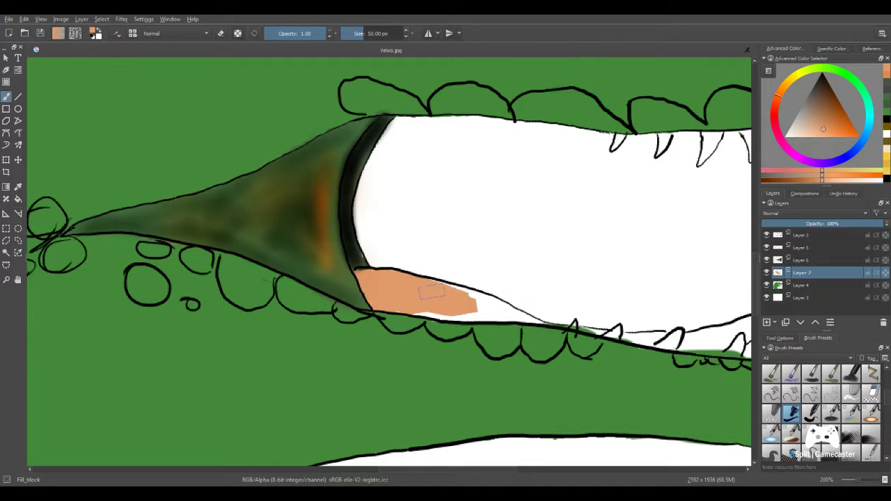
mouse_move(433, 293)
mouse_down()
mouse_move(496, 311)
mouse_move(433, 307)
mouse_up()
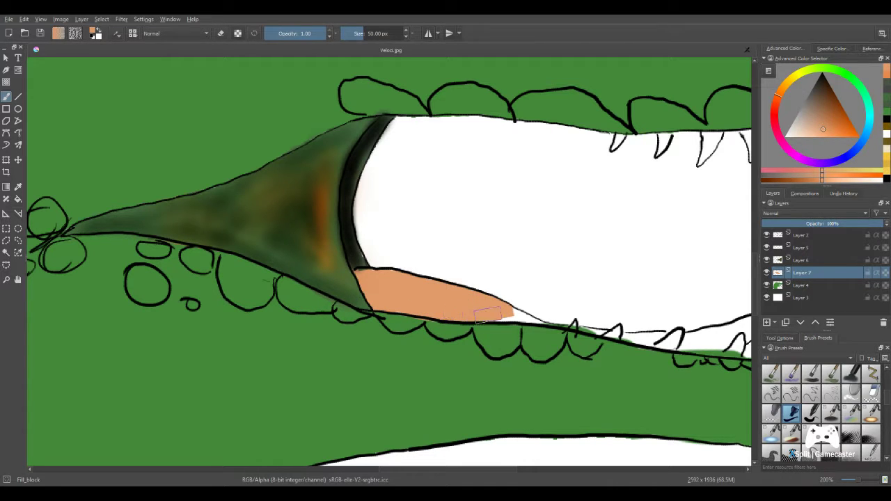
mouse_move(494, 307)
mouse_down()
mouse_move(489, 301)
mouse_move(503, 315)
mouse_up()
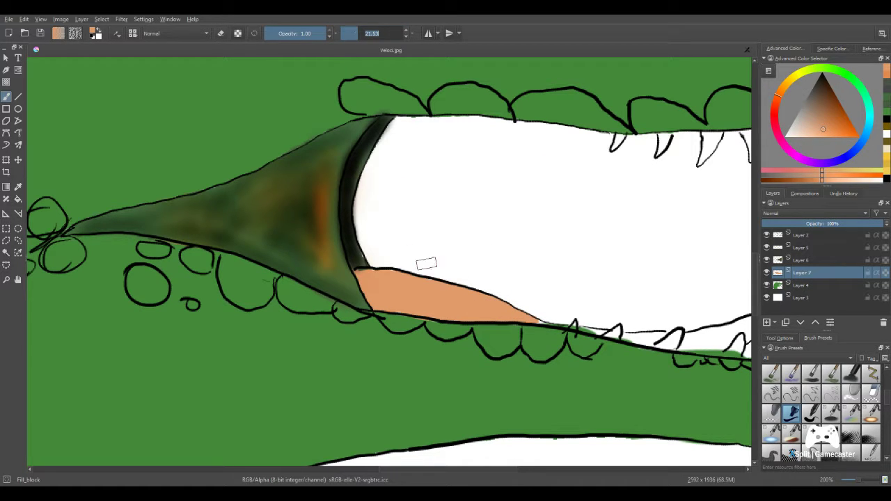
click(537, 322)
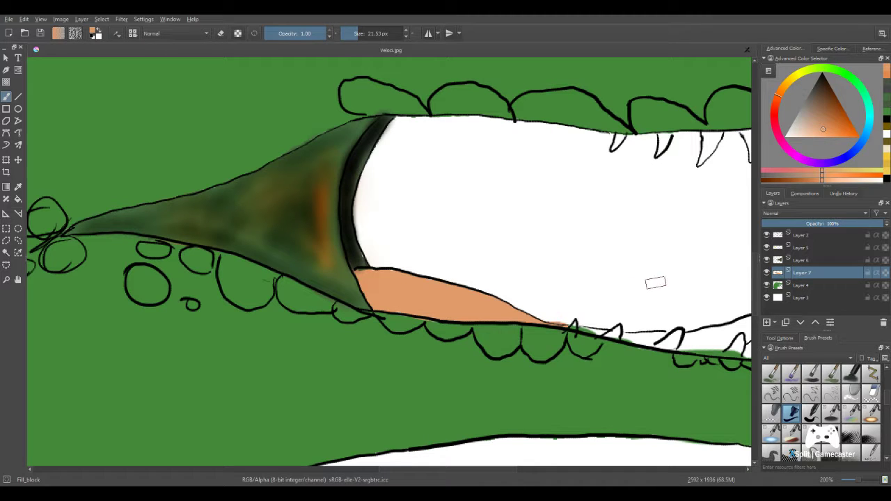
- Fill the front part of the tongue up to its pointed tip with light orange using Fill_circle at about 23 px
click(870, 393)
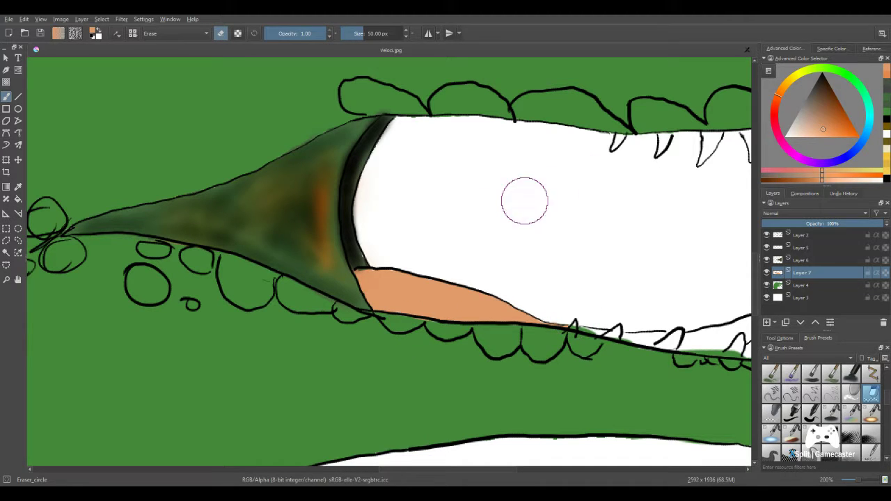
drag(717, 355, 581, 311)
scroll(347, 131, up, 2)
drag(495, 187, 307, 117)
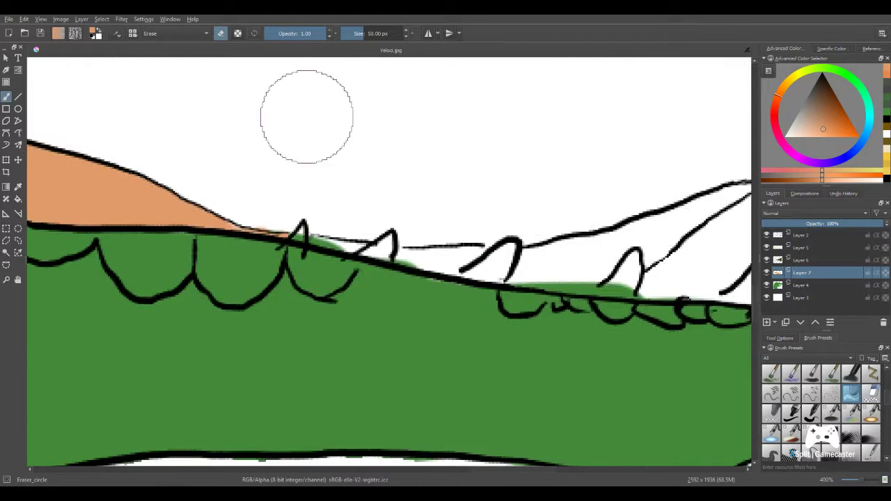
drag(590, 283, 416, 246)
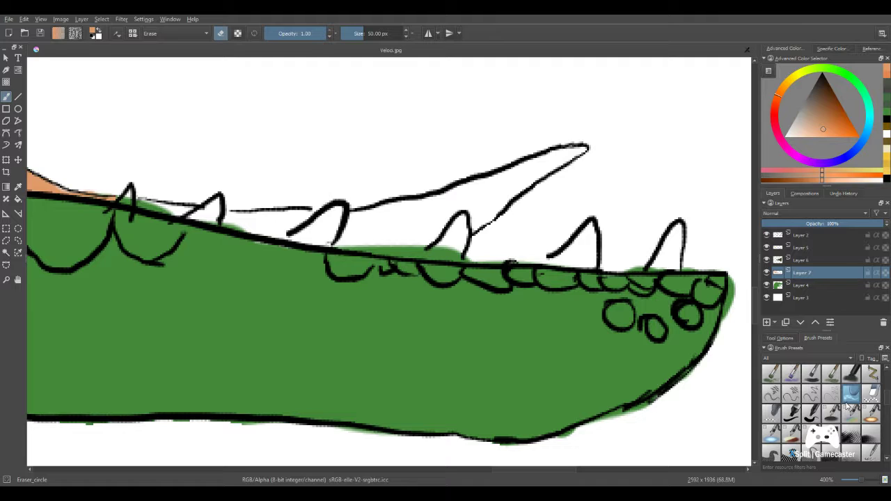
click(811, 413)
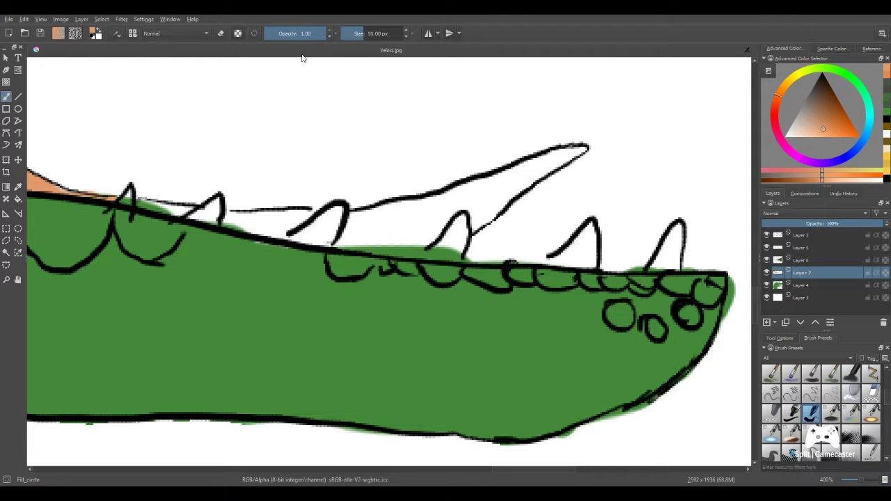
click(363, 32)
mouse_move(412, 224)
mouse_down()
mouse_move(377, 238)
mouse_move(382, 229)
mouse_move(370, 218)
mouse_move(359, 222)
mouse_move(343, 243)
mouse_move(406, 248)
mouse_move(390, 248)
mouse_move(426, 235)
mouse_move(448, 193)
mouse_move(409, 209)
mouse_move(456, 211)
mouse_move(471, 200)
mouse_move(440, 216)
mouse_move(500, 179)
mouse_move(460, 194)
mouse_move(489, 198)
mouse_move(476, 207)
mouse_move(475, 222)
mouse_move(512, 183)
mouse_move(471, 207)
mouse_move(475, 225)
mouse_move(535, 171)
mouse_move(510, 179)
mouse_move(564, 152)
mouse_up()
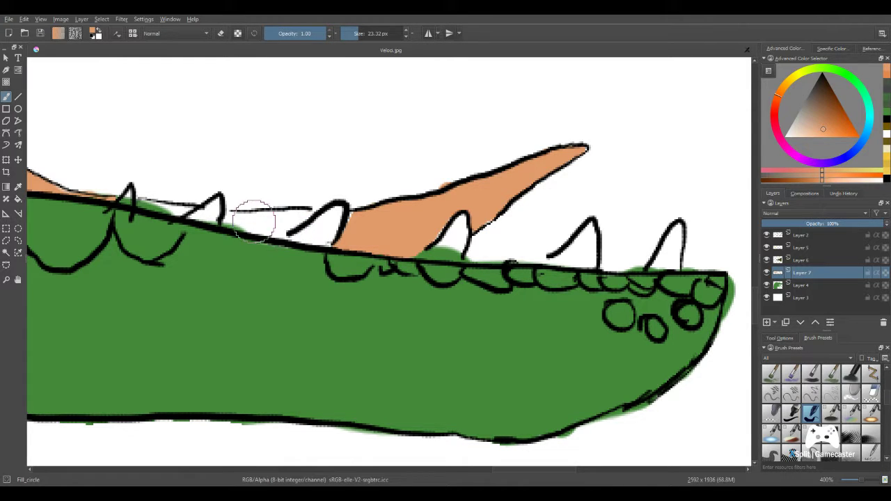
- Fill the tongue gaps between the lower teeth with light orange, and erase the spill above the front part's outline with Eraser_hard at 15 px
mouse_move(262, 223)
mouse_down()
mouse_move(228, 222)
mouse_move(281, 224)
mouse_move(252, 221)
mouse_move(291, 221)
mouse_up()
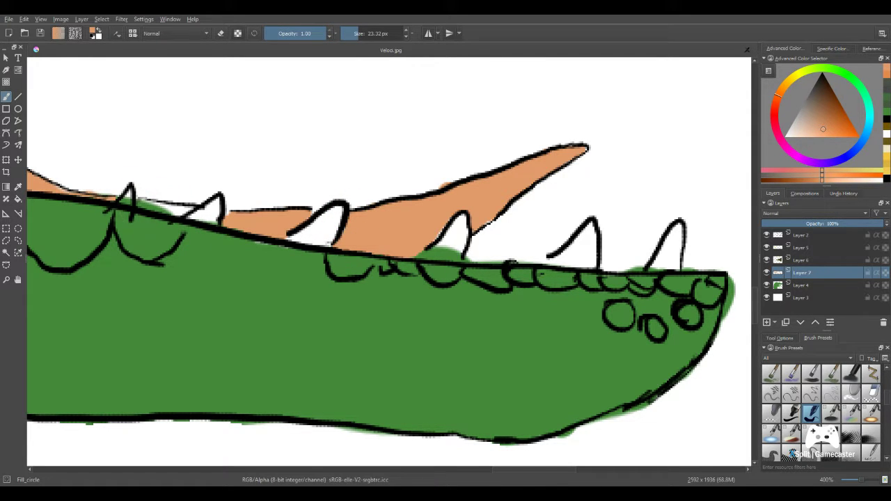
drag(143, 204, 164, 208)
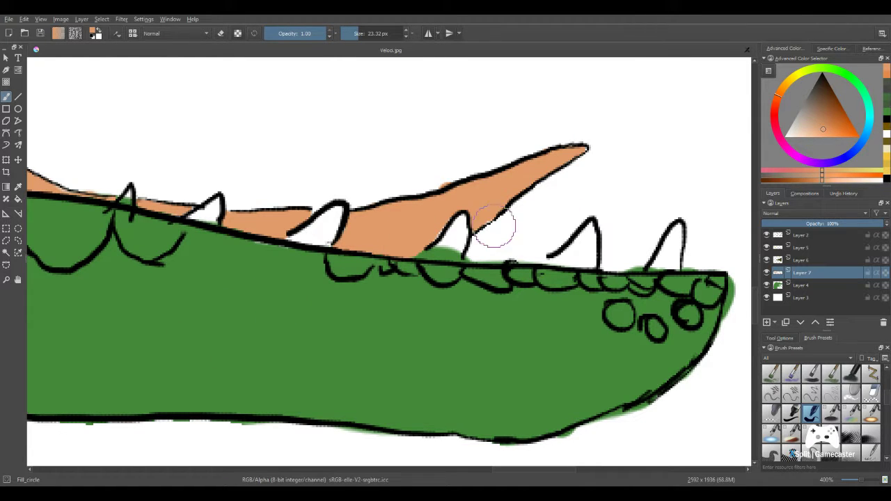
drag(495, 225, 485, 218)
click(871, 394)
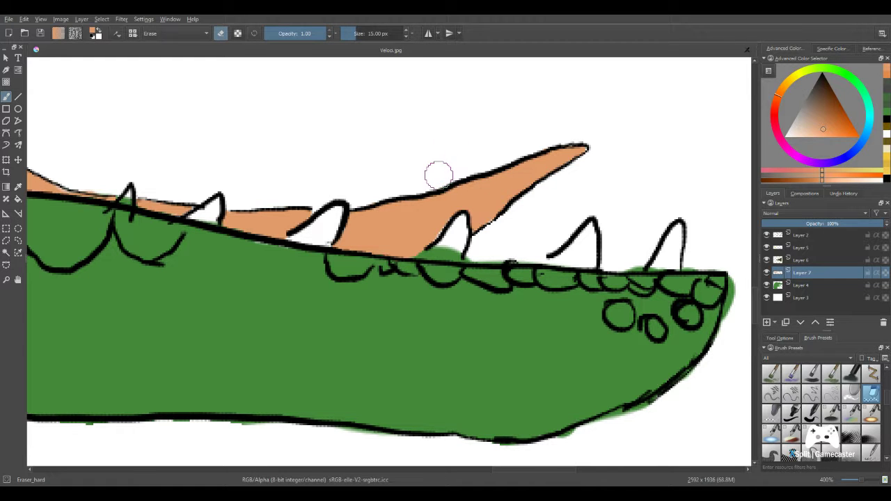
- Touch up the tongue's rear end with light orange using Fill_block at 50 px, and erase the spill above its upper outline with Eraser_hard
scroll(120, 220, down, 3)
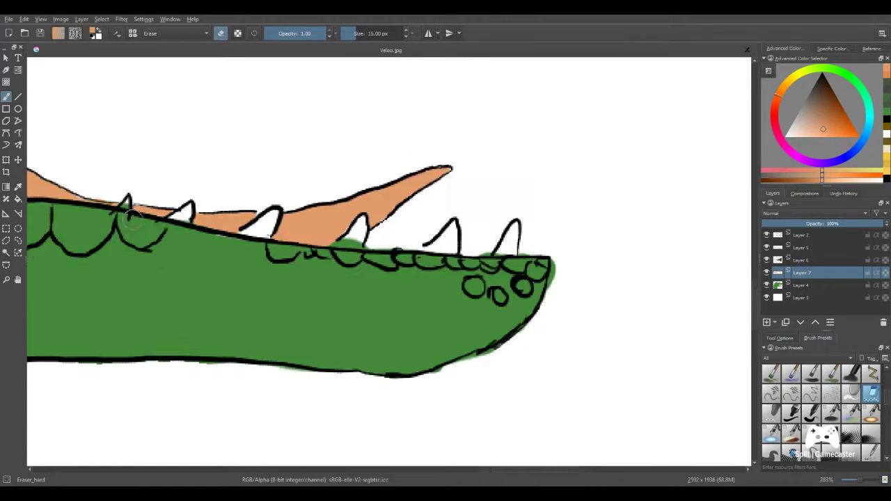
drag(186, 254, 423, 280)
scroll(324, 288, down, 2)
drag(255, 290, 426, 317)
scroll(426, 318, up, 6)
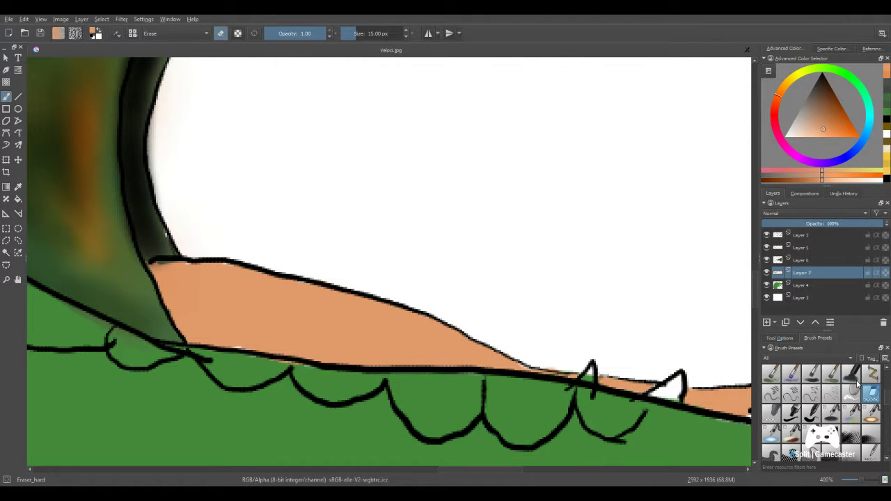
click(798, 414)
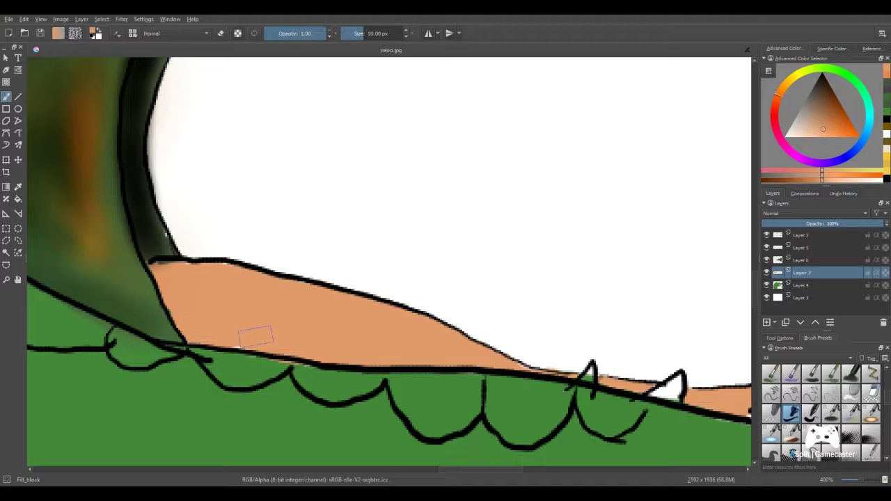
mouse_move(253, 338)
mouse_down()
mouse_move(206, 282)
mouse_move(203, 274)
mouse_up()
click(870, 394)
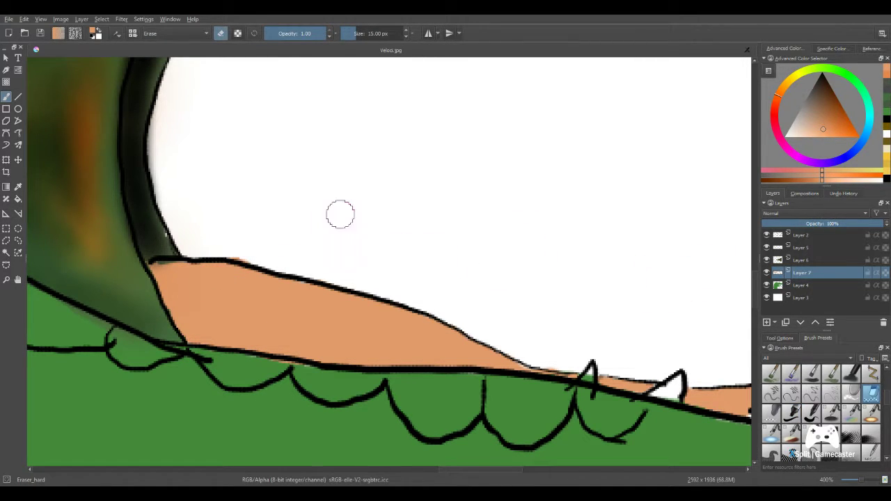
drag(261, 241, 247, 246)
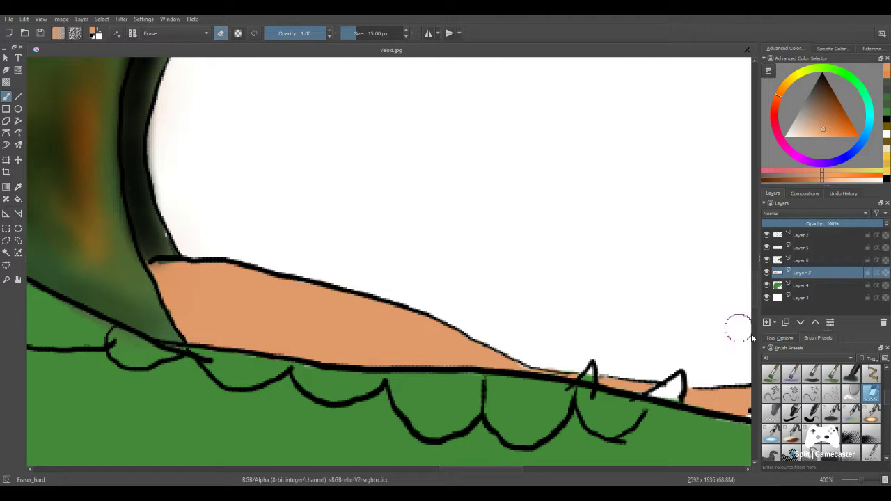
- Try darkening the tongue's rear on Layer 6 with dark grey FX_overlay at about 39 px, and check it against the whole head
click(815, 260)
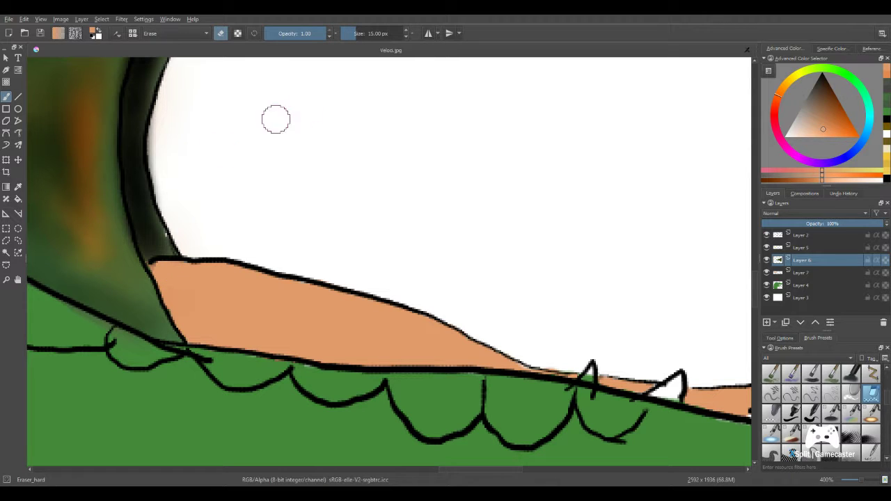
click(354, 35)
click(356, 34)
scroll(276, 308, down, 5)
mouse_move(308, 309)
mouse_down()
mouse_move(372, 261)
mouse_move(408, 298)
mouse_up()
scroll(407, 298, up, 2)
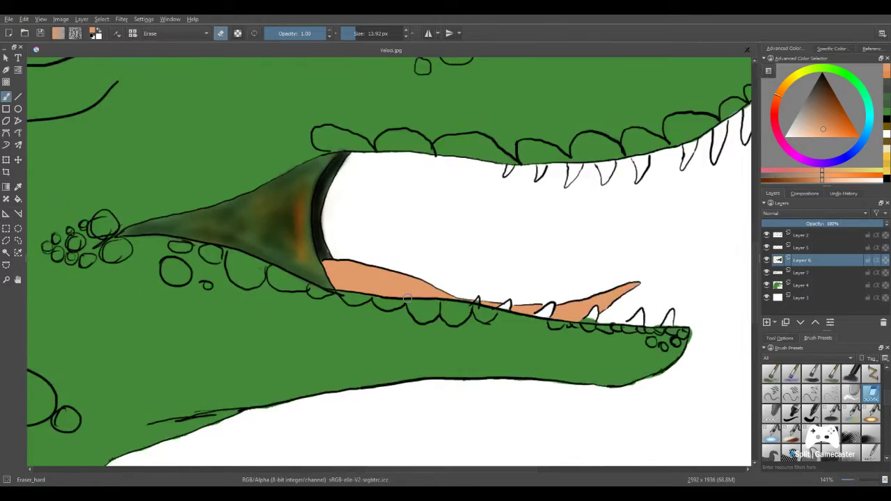
scroll(408, 297, up, 4)
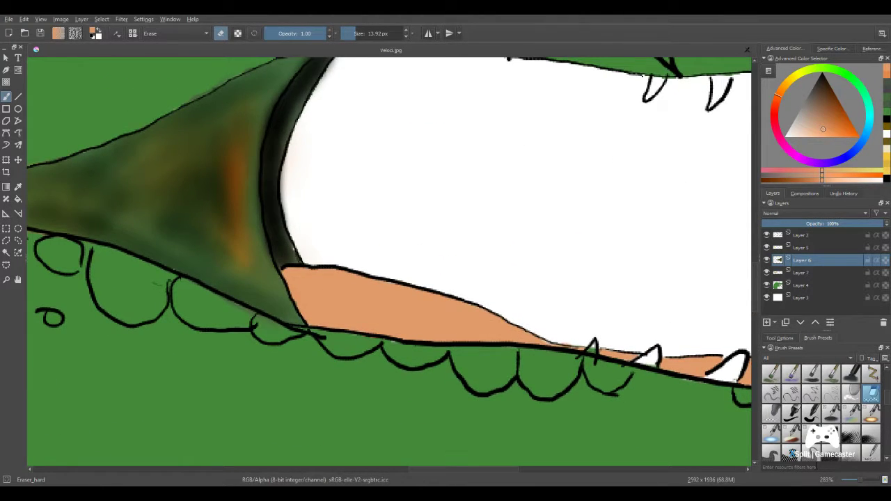
click(791, 433)
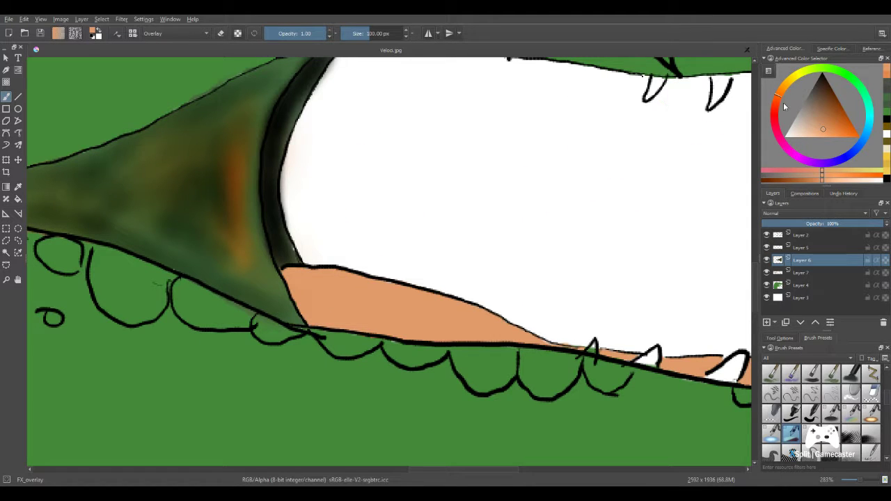
drag(826, 120, 816, 86)
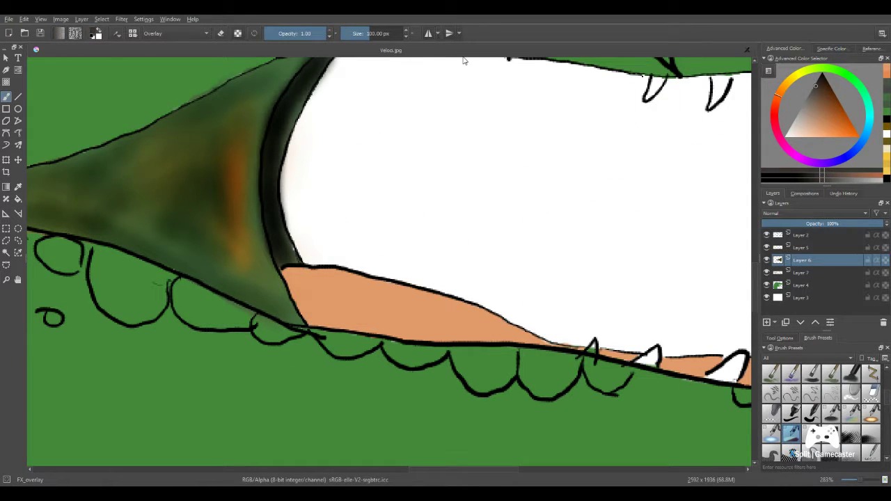
click(360, 32)
mouse_move(311, 293)
mouse_down()
mouse_move(337, 289)
mouse_move(310, 280)
mouse_move(328, 276)
mouse_move(291, 274)
mouse_move(299, 296)
mouse_move(300, 278)
mouse_move(324, 303)
mouse_move(327, 294)
mouse_move(350, 292)
mouse_move(448, 316)
mouse_move(299, 270)
mouse_move(291, 277)
mouse_move(311, 297)
mouse_move(294, 283)
mouse_move(301, 298)
mouse_move(293, 276)
mouse_move(303, 286)
mouse_move(326, 289)
mouse_move(322, 276)
mouse_move(345, 288)
mouse_move(279, 278)
mouse_move(321, 315)
mouse_move(300, 302)
mouse_move(286, 267)
mouse_move(299, 261)
mouse_move(400, 295)
mouse_move(334, 298)
mouse_move(319, 312)
mouse_move(438, 315)
mouse_move(372, 299)
mouse_move(481, 327)
mouse_up()
scroll(469, 207, down, 5)
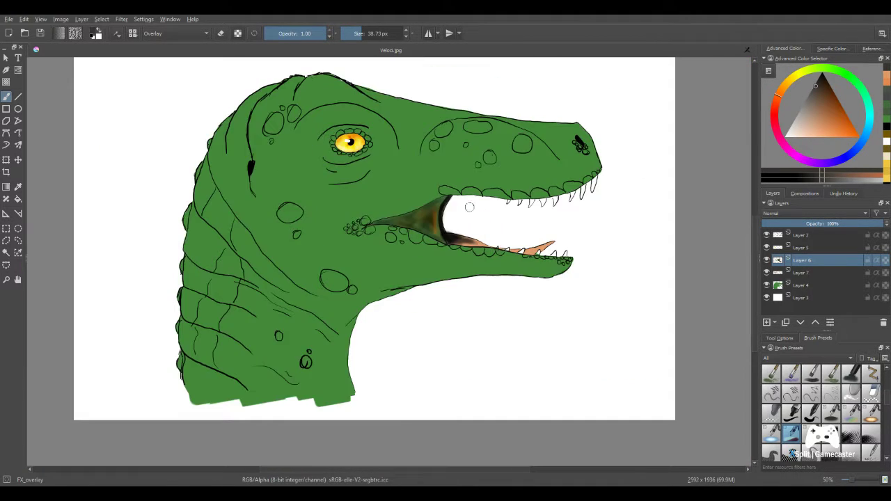
scroll(300, 247, up, 5)
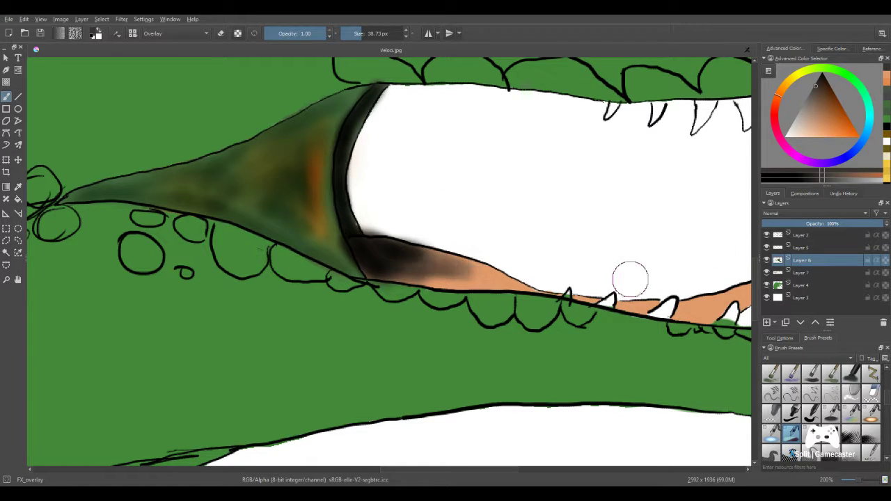
- Undo the dark grey overlay strokes on the tongue's rear part
key(ctrl+z)
key(ctrl+z)
key(ctrl+z)
key(ctrl+z)
key(ctrl+z)
key(ctrl+z)
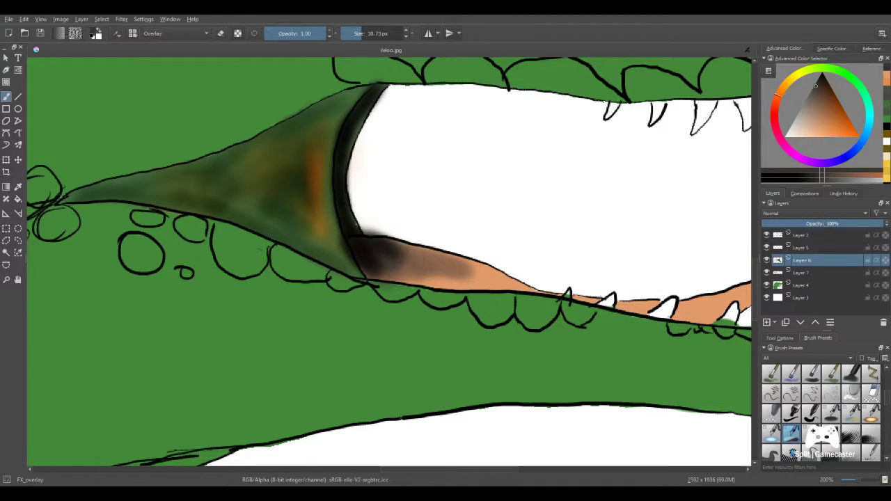
key(ctrl+z)
key(ctrl+z)
key(ctrl+z)
key(ctrl+z)
key(ctrl+z)
key(ctrl+z)
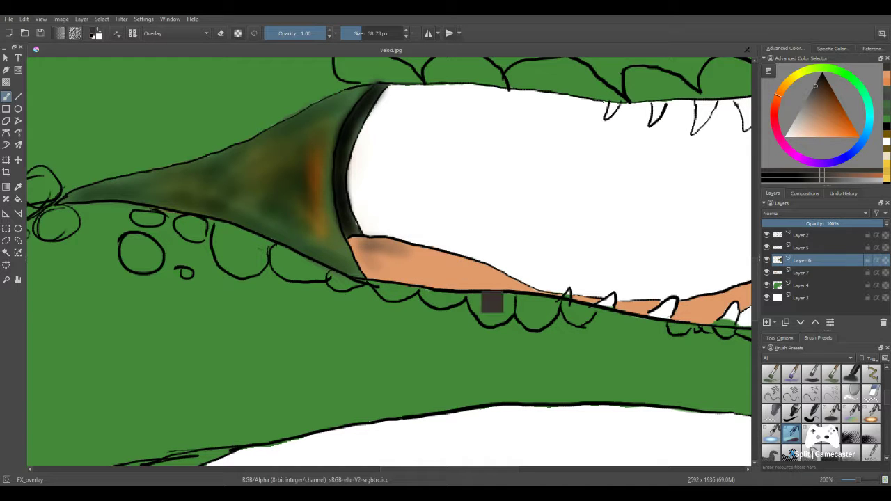
drag(481, 293, 362, 243)
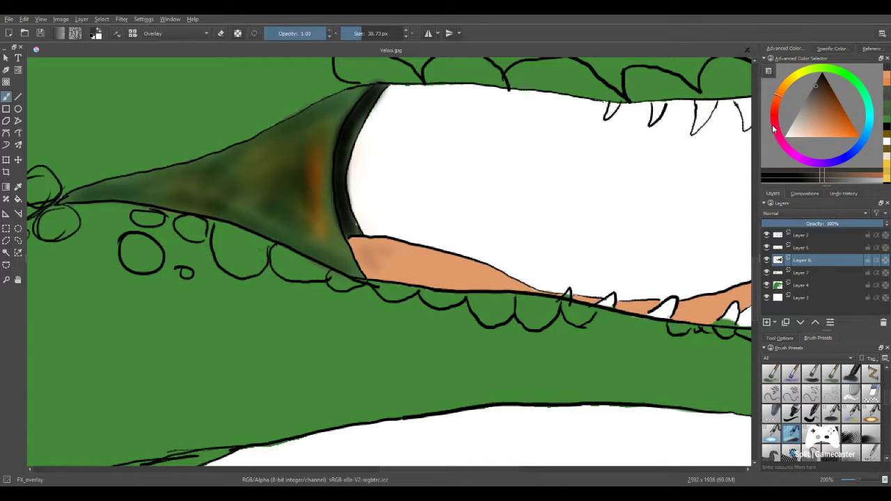
- Try dark brown FX_overlay shading at the tongue's rear end on Layer 6 and on Layer 7, undoing both attempts
click(830, 92)
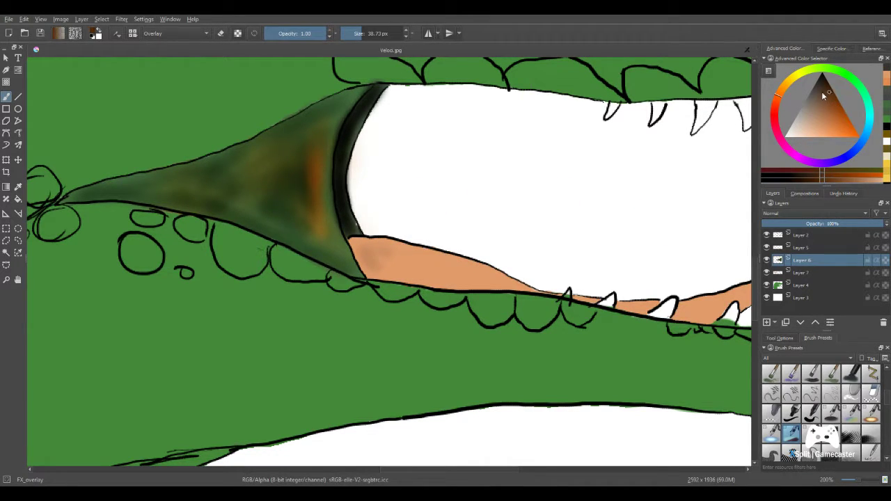
mouse_move(362, 244)
mouse_down()
mouse_move(373, 271)
mouse_move(383, 254)
mouse_move(407, 265)
mouse_move(387, 258)
mouse_up()
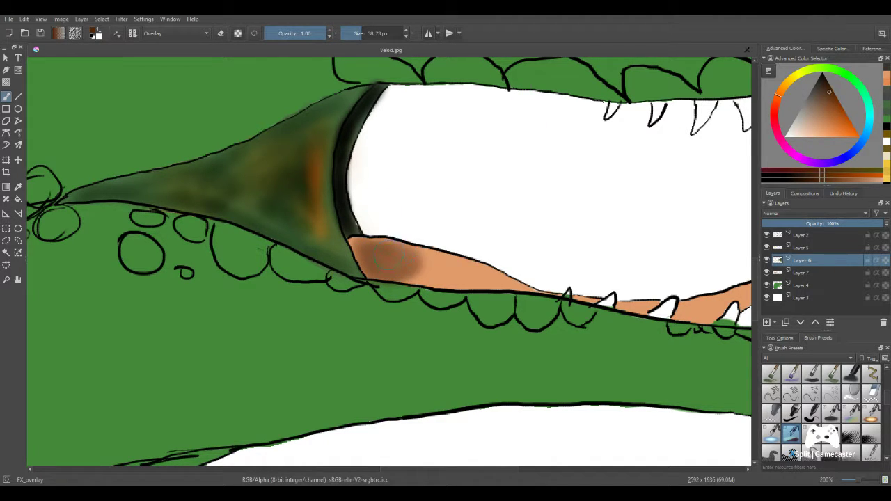
key(ctrl+z)
click(778, 273)
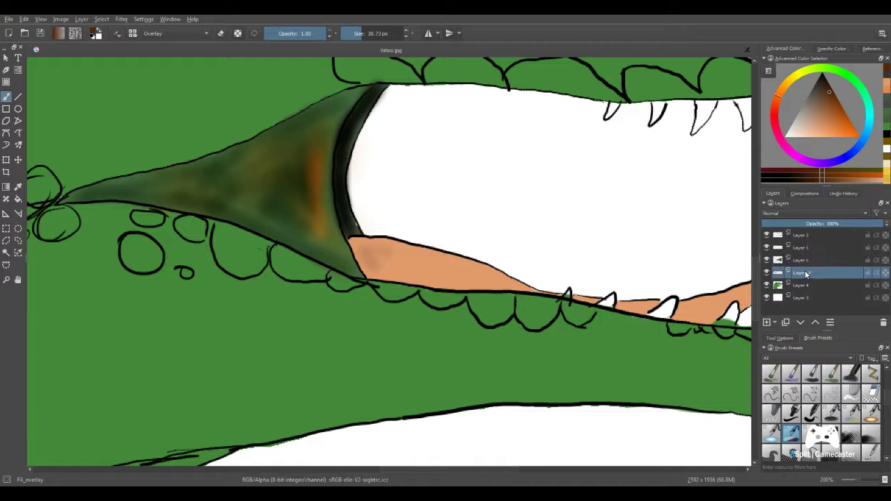
mouse_move(369, 264)
mouse_down()
mouse_move(361, 249)
mouse_move(364, 256)
mouse_up()
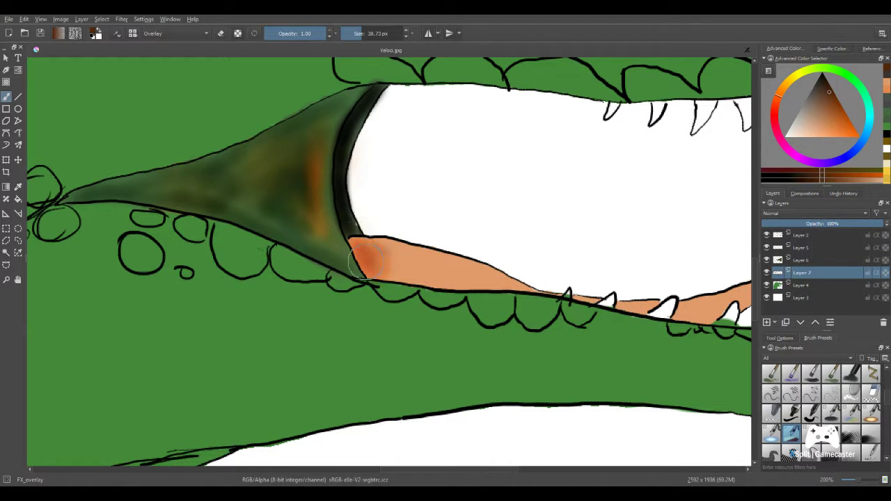
key(ctrl+z)
key(ctrl+z)
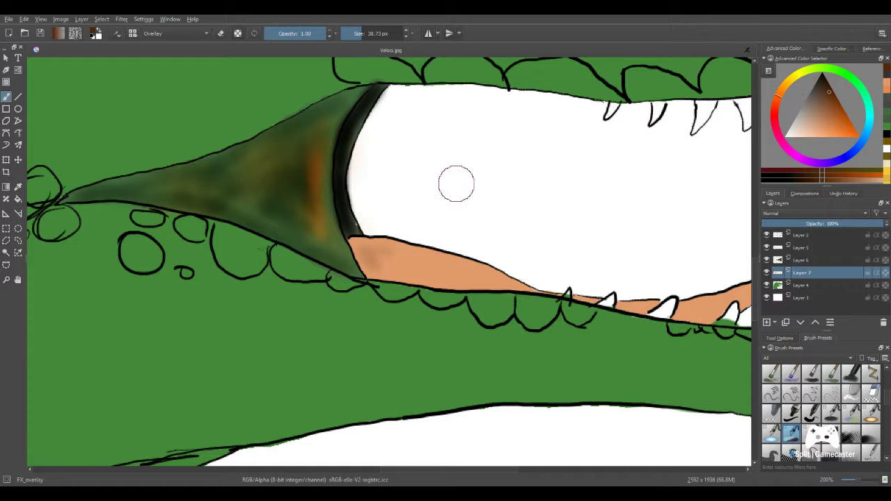
- Shade the rear part of the tongue on Layer 7 with black FX_overlay at about 39 px
click(779, 97)
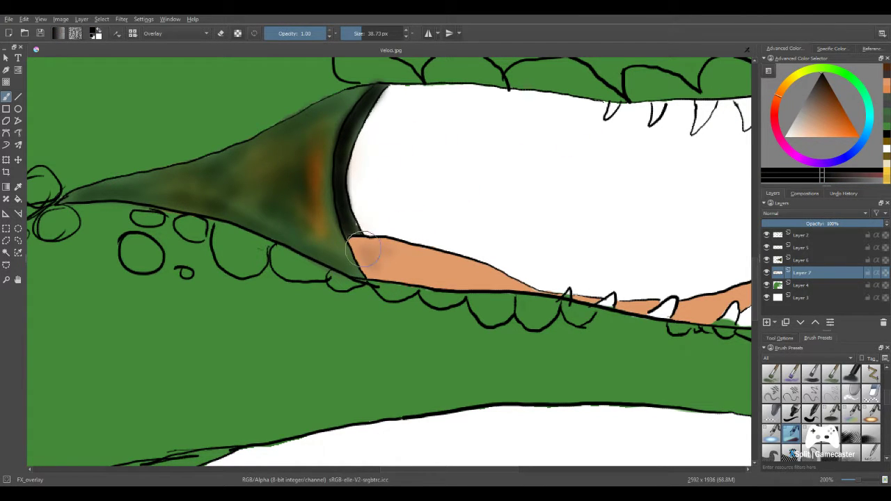
mouse_move(367, 257)
mouse_down()
mouse_move(355, 237)
mouse_move(374, 250)
mouse_move(447, 259)
mouse_move(373, 245)
mouse_move(396, 247)
mouse_move(445, 267)
mouse_move(437, 263)
mouse_move(519, 279)
mouse_move(410, 257)
mouse_move(372, 258)
mouse_move(381, 261)
mouse_move(369, 269)
mouse_move(352, 238)
mouse_move(381, 255)
mouse_move(366, 260)
mouse_move(409, 268)
mouse_move(404, 248)
mouse_move(529, 284)
mouse_up()
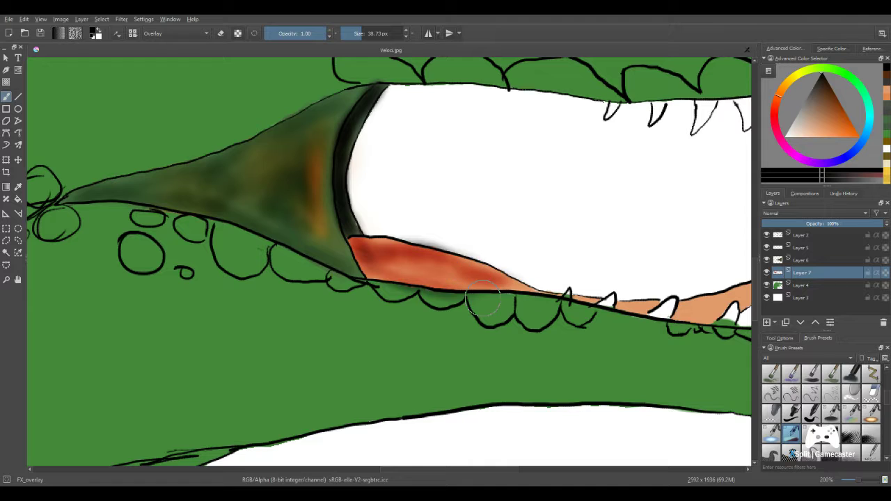
scroll(485, 298, down, 6)
- Shade the tongue's front part and the narrow stretch between the lower teeth along the upper edge, with black FX_overlay at about 13 px
scroll(516, 300, up, 7)
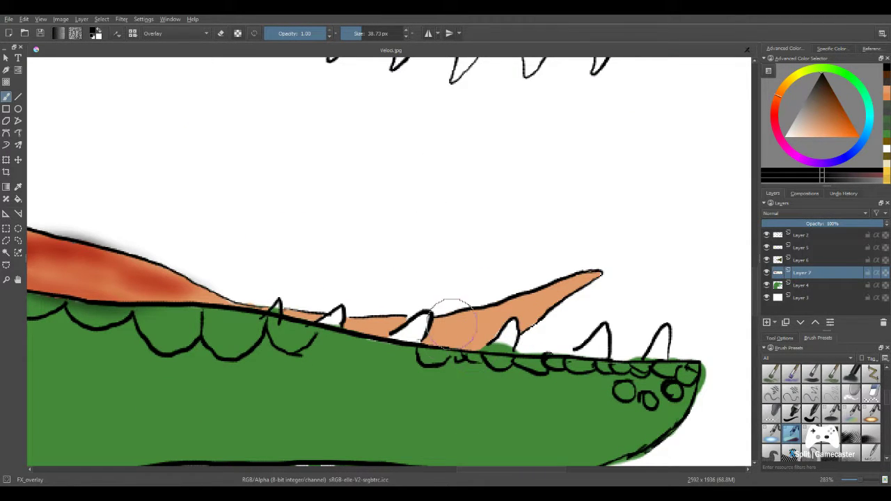
click(356, 35)
drag(444, 326, 557, 287)
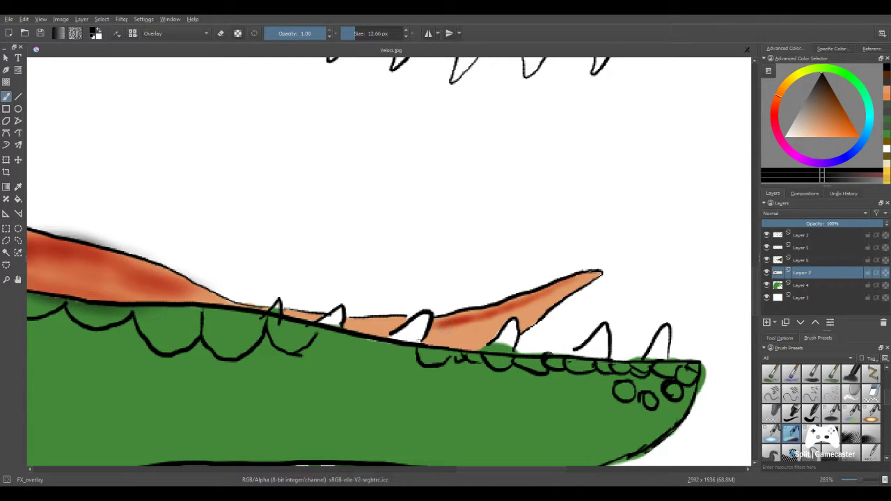
mouse_move(379, 312)
mouse_down()
mouse_move(349, 319)
mouse_move(404, 328)
mouse_up()
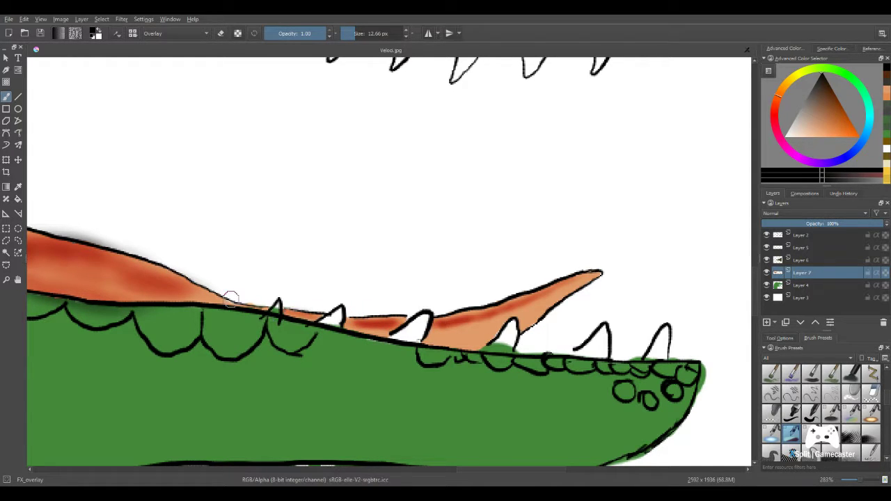
mouse_move(49, 258)
mouse_down()
mouse_move(56, 264)
mouse_move(35, 259)
mouse_up()
scroll(304, 389, down, 5)
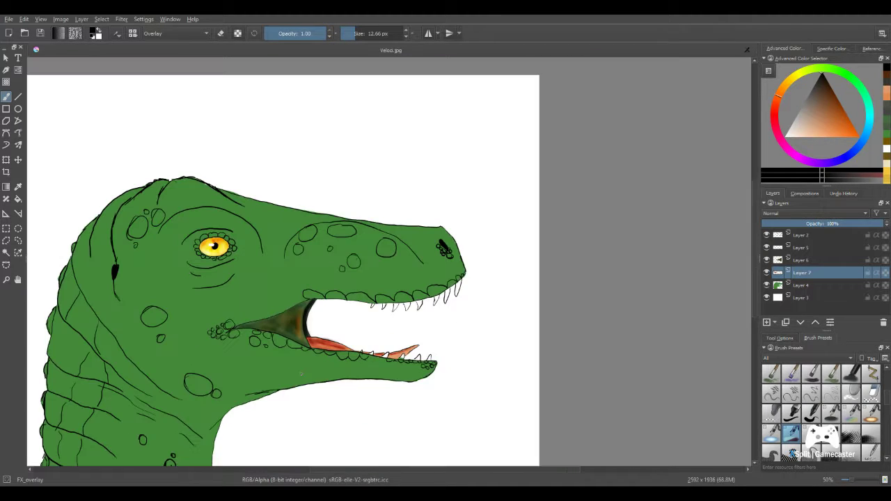
- Deepen the shading along the upper edge of the tongue's rear part with black FX_overlay at about 13 px
drag(391, 320, 458, 293)
scroll(458, 292, up, 3)
scroll(500, 223, up, 2)
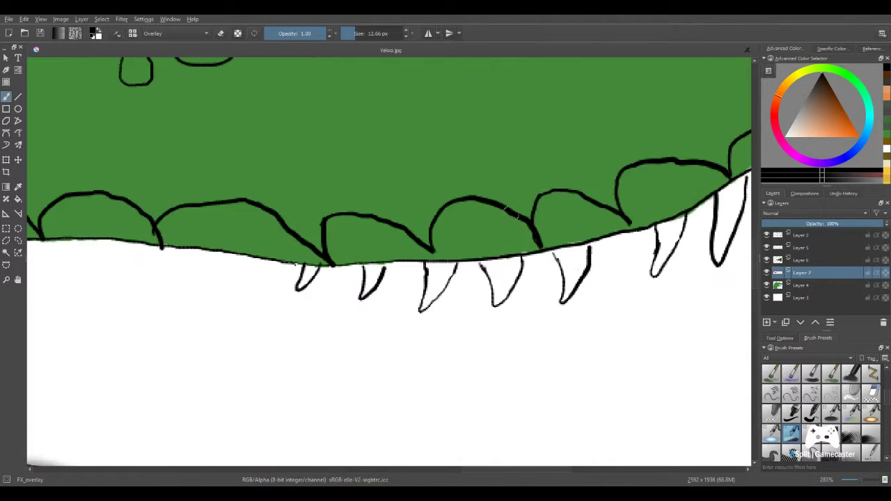
drag(417, 362, 713, 94)
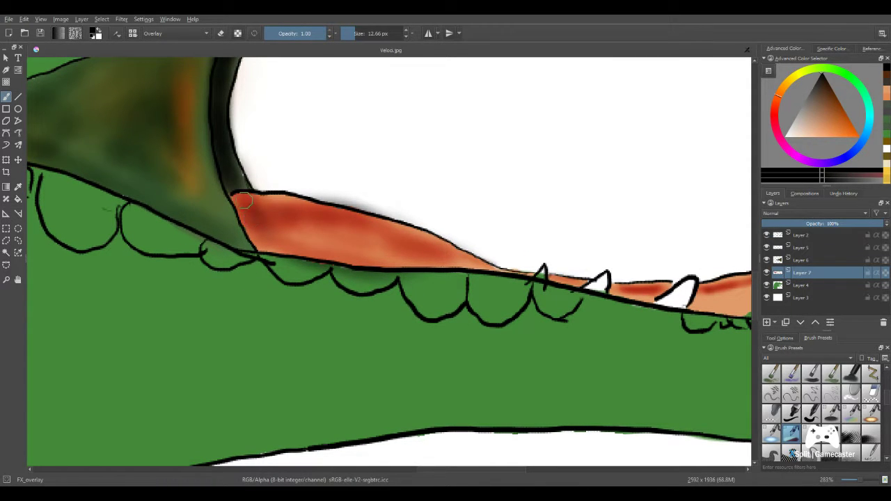
mouse_move(245, 200)
mouse_down()
mouse_move(351, 219)
mouse_move(460, 259)
mouse_up()
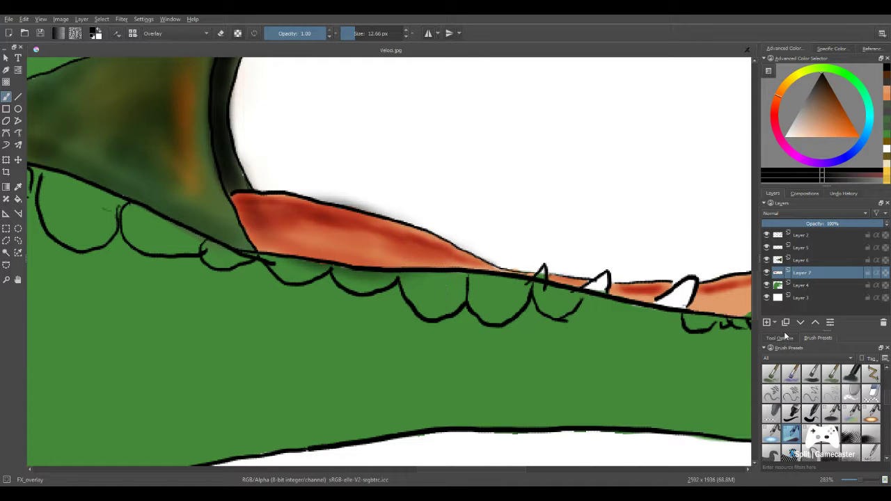
- Erase the dark overflow above the rear tongue's upper outline with Eraser_hard at 15 px, and select Layer 6
click(871, 394)
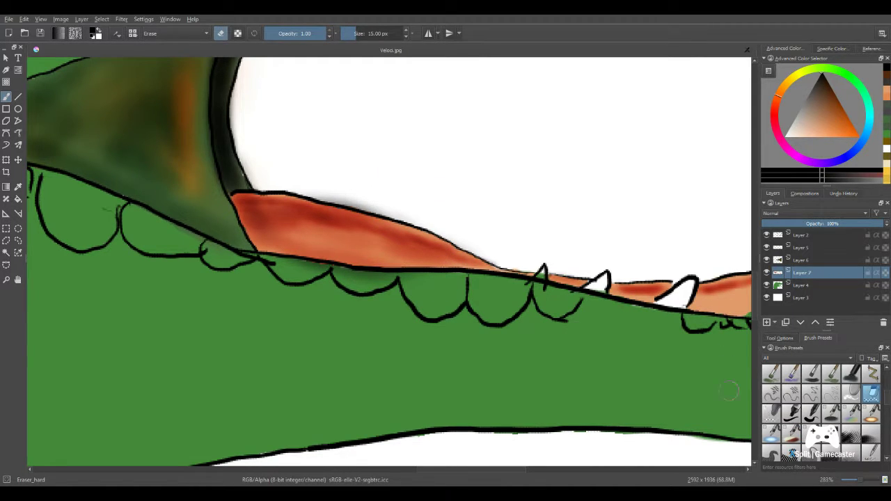
mouse_move(354, 195)
mouse_down()
mouse_move(382, 203)
mouse_move(335, 190)
mouse_move(397, 212)
mouse_up()
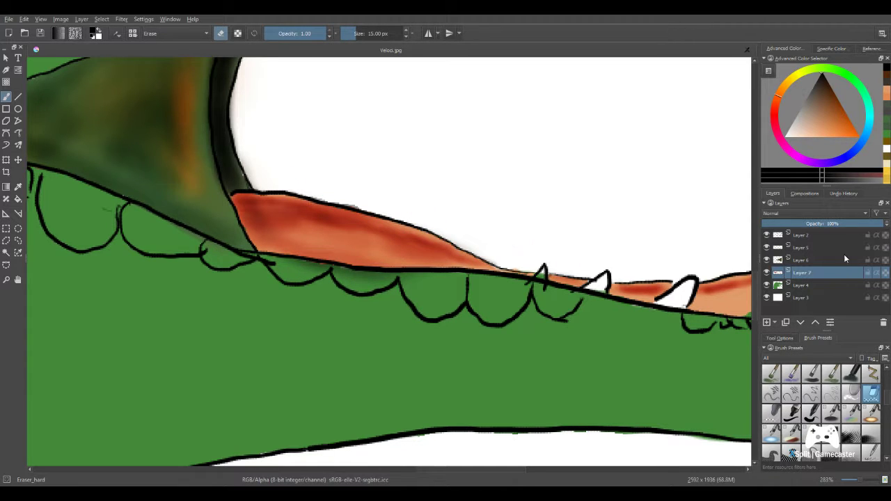
click(819, 260)
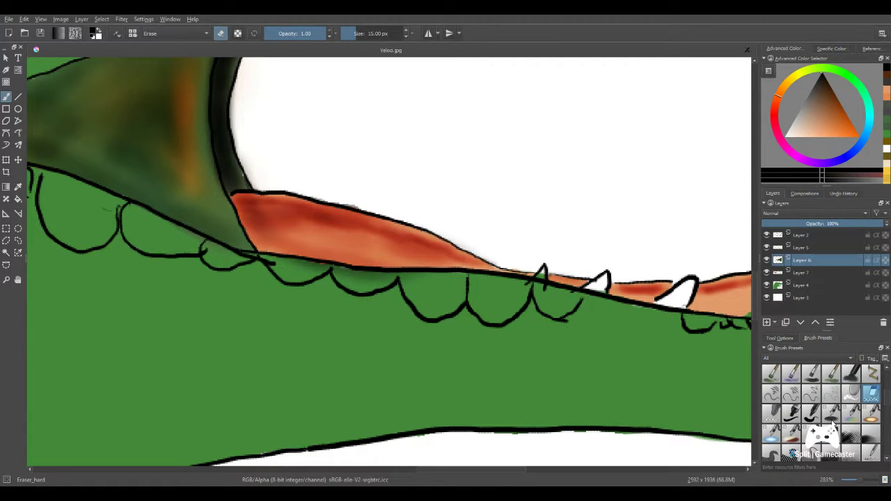
- Darken the rear of the tongue beside the mouth corner on Layer 6 with black FX_overlay at 100 px and about 60 px
click(791, 433)
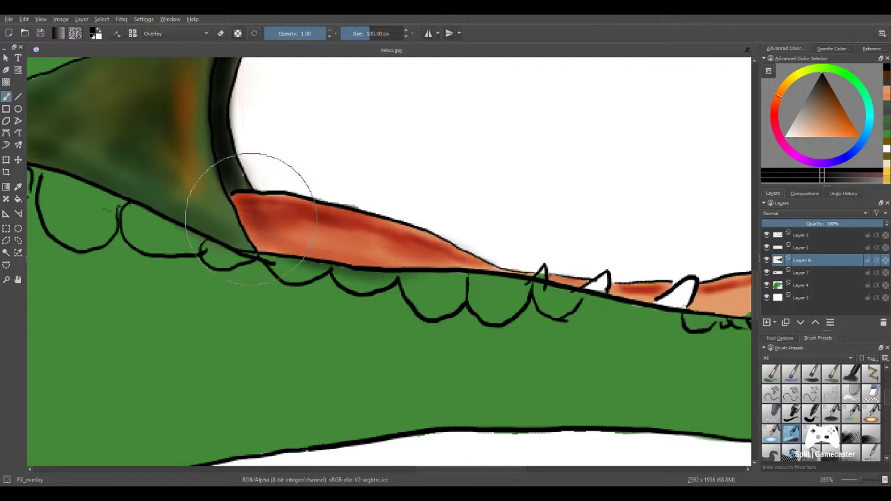
mouse_move(278, 216)
mouse_down()
mouse_move(295, 237)
mouse_move(281, 221)
mouse_move(379, 242)
mouse_move(272, 199)
mouse_move(286, 223)
mouse_move(238, 178)
mouse_move(256, 215)
mouse_move(248, 195)
mouse_up()
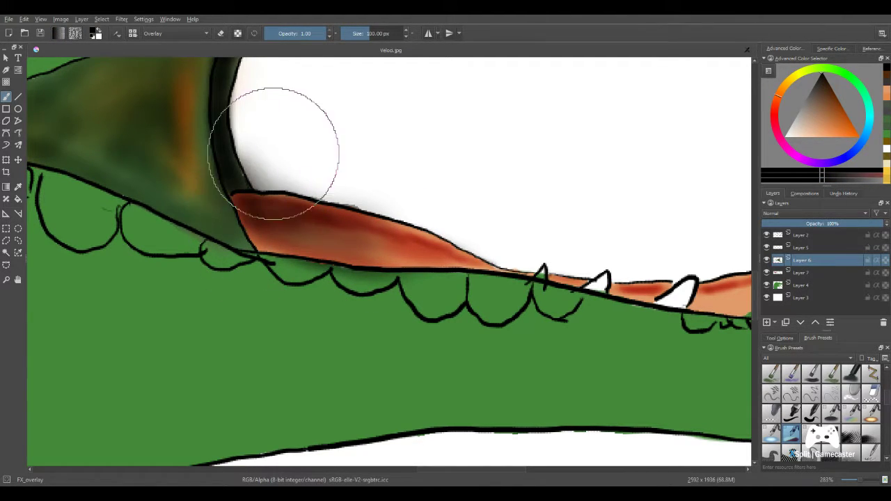
key(bracketright)
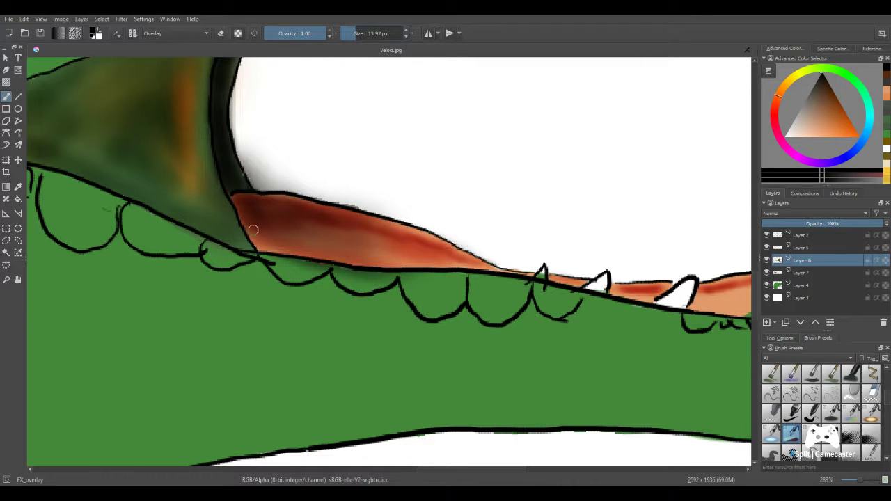
mouse_move(251, 233)
mouse_down()
mouse_move(230, 186)
mouse_move(258, 244)
mouse_move(253, 214)
mouse_up()
key(ctrl+z)
click(363, 33)
drag(366, 33, 364, 33)
mouse_move(277, 213)
mouse_down()
mouse_move(266, 239)
mouse_move(235, 179)
mouse_move(257, 247)
mouse_move(256, 228)
mouse_move(258, 235)
mouse_move(275, 216)
mouse_move(360, 244)
mouse_move(280, 206)
mouse_move(346, 249)
mouse_move(317, 247)
mouse_move(258, 216)
mouse_move(227, 182)
mouse_up()
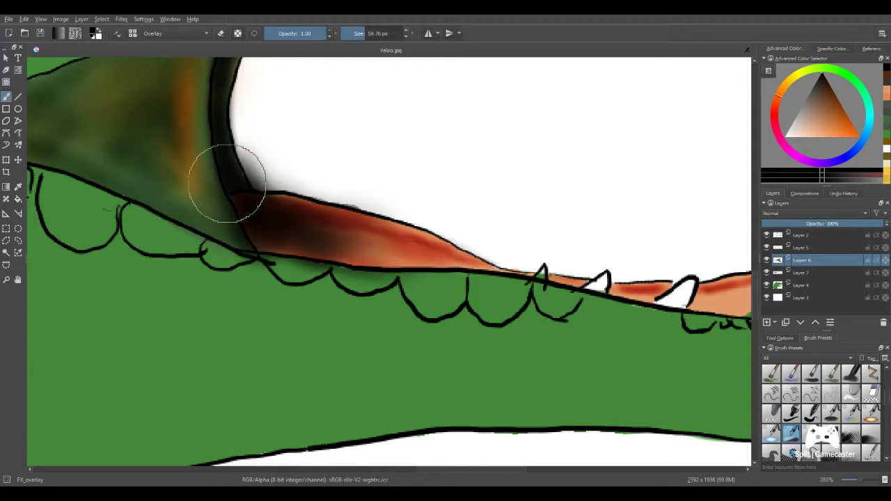
- Erase the dark overflow above the rear tongue and along the mouth corner's inner edge with Eraser_hard at 15 px
scroll(268, 195, down, 6)
drag(439, 287, 567, 337)
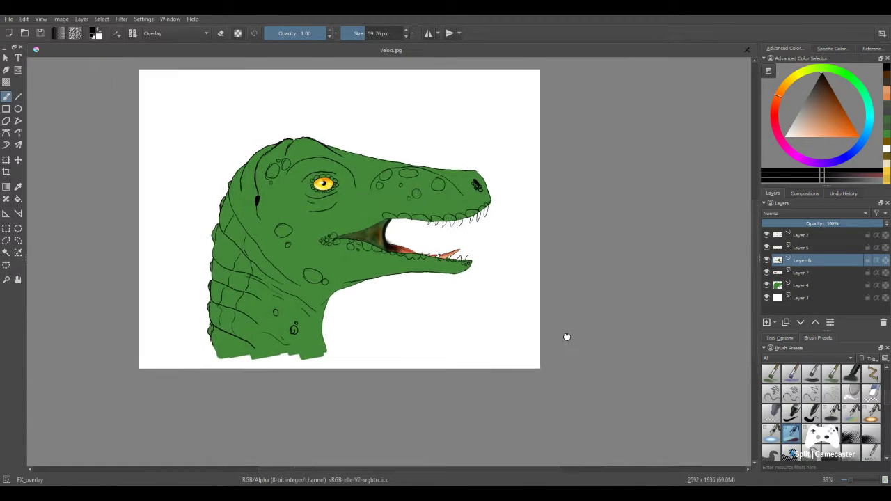
scroll(310, 239, up, 4)
scroll(261, 279, up, 2)
drag(654, 283, 273, 291)
click(871, 394)
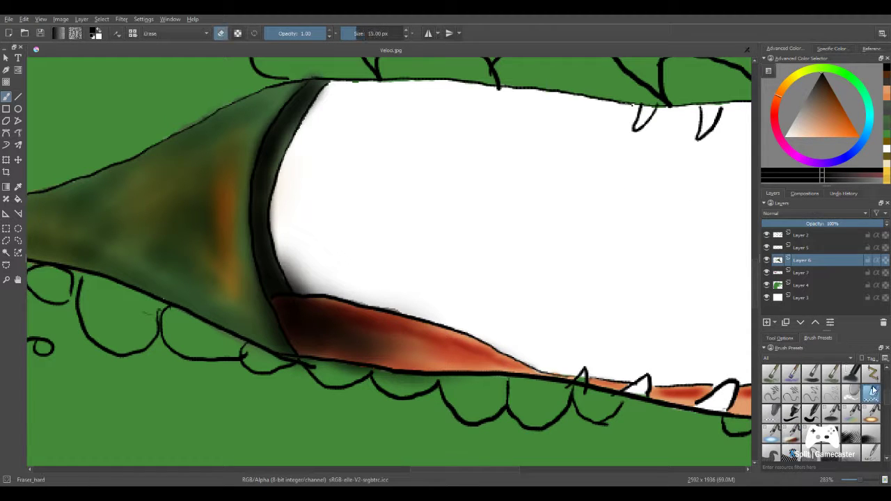
mouse_move(307, 249)
mouse_down()
mouse_move(316, 275)
mouse_move(286, 238)
mouse_move(300, 280)
mouse_move(321, 273)
mouse_move(406, 302)
mouse_up()
mouse_move(308, 281)
mouse_down()
mouse_move(283, 247)
mouse_move(281, 217)
mouse_move(329, 101)
mouse_move(310, 129)
mouse_up()
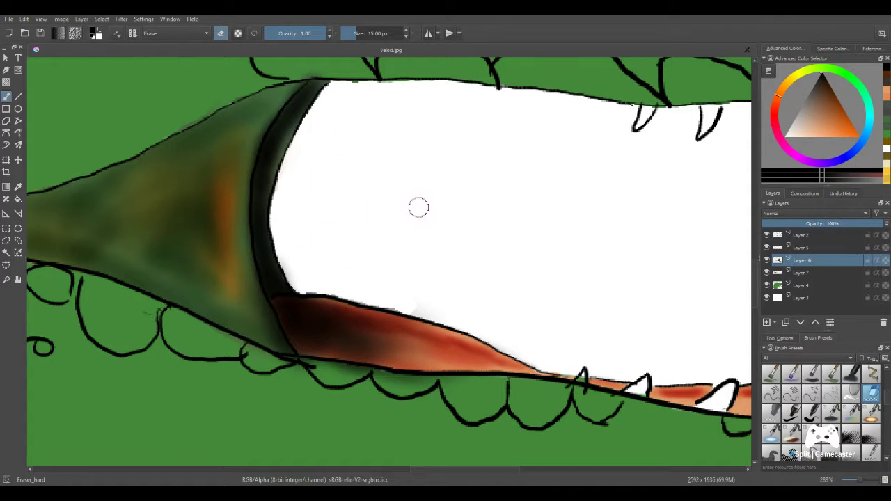
- Examine the whole head, the eye area and the open mouth for the colouring done so far
scroll(418, 207, down, 5)
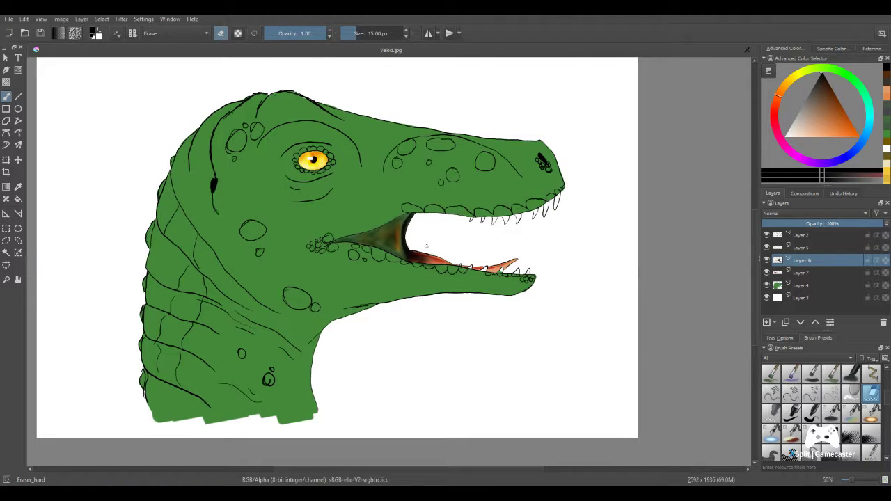
scroll(383, 219, up, 4)
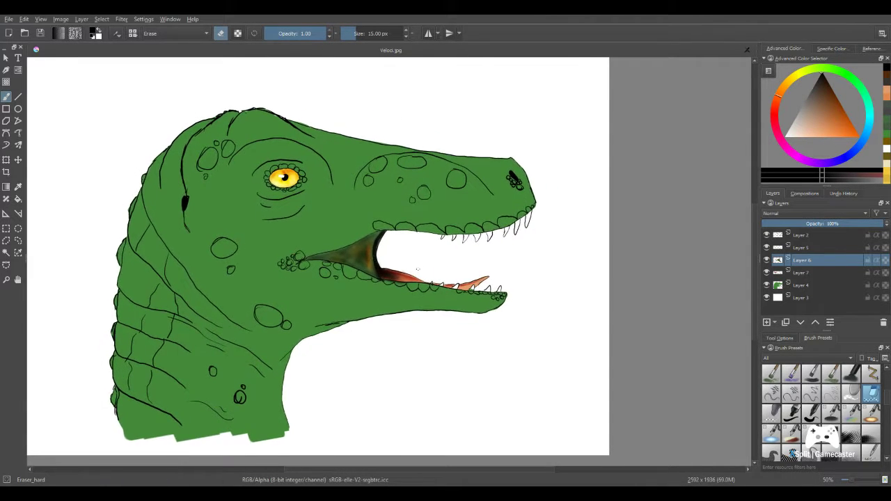
scroll(355, 246, up, 4)
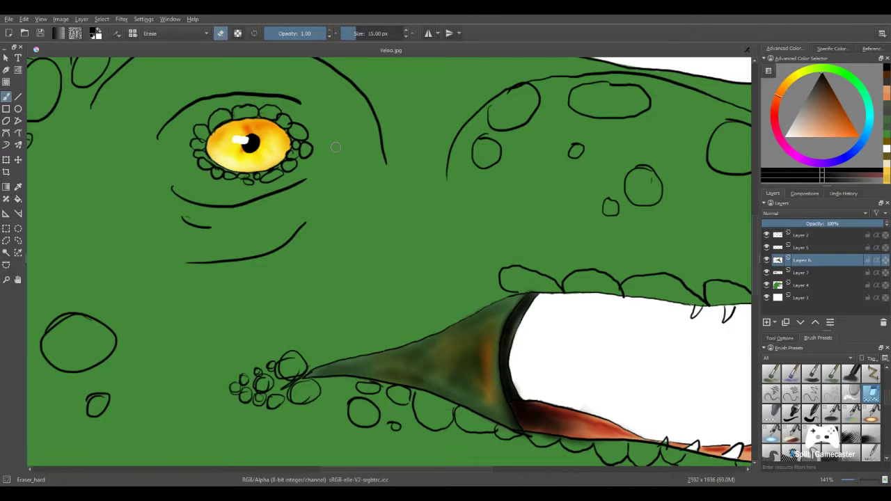
drag(415, 310, 411, 239)
scroll(411, 238, down, 2)
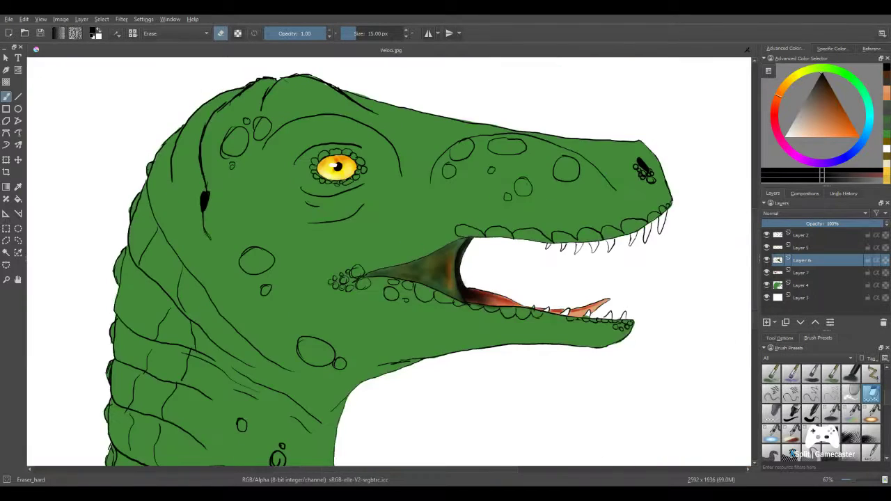
scroll(543, 202, up, 3)
drag(688, 312, 494, 216)
drag(563, 201, 585, 118)
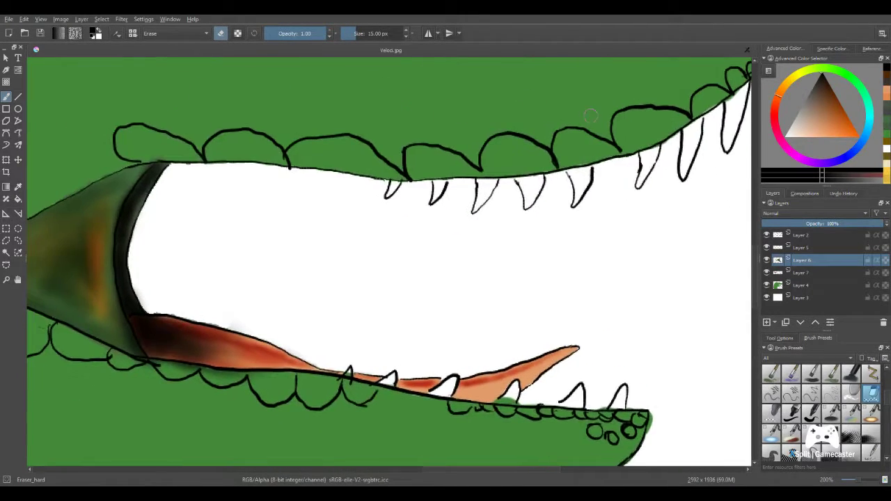
scroll(591, 115, down, 5)
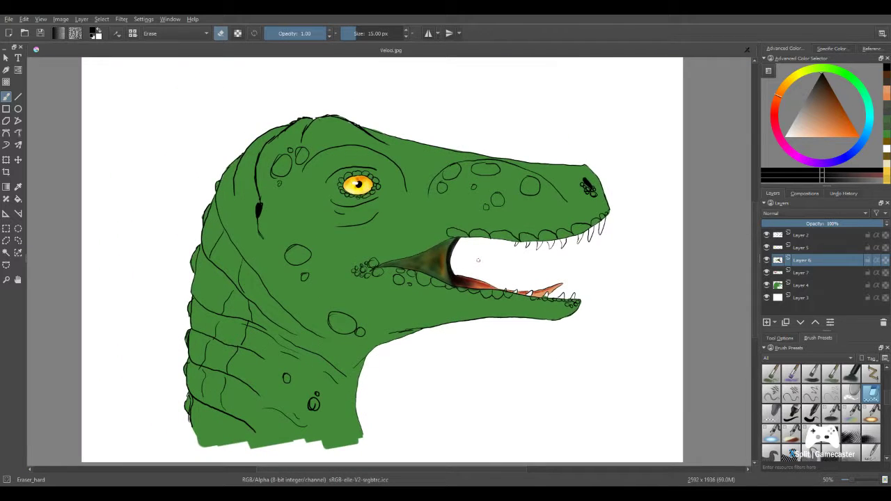
- Tint the tongue's front part on Layer 7 with a red-orange sampled from the tongue, using FX_overlay at about 20 px
scroll(392, 202, up, 2)
scroll(533, 255, up, 6)
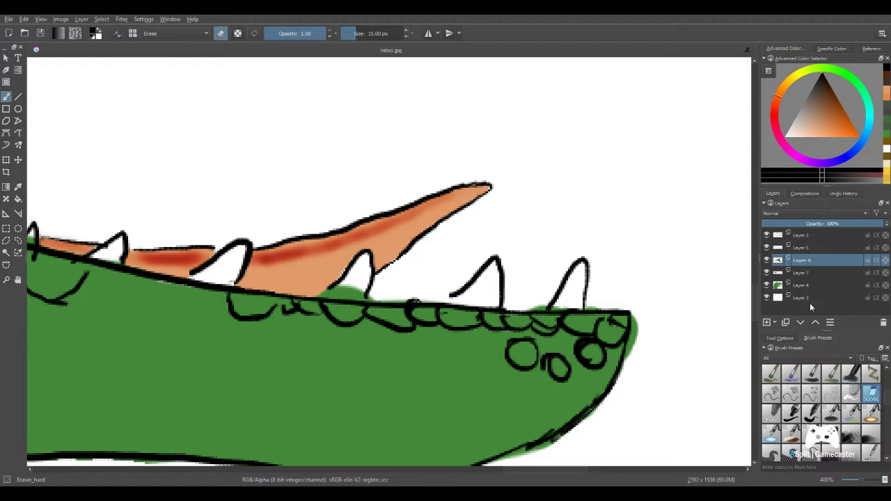
key(Page_Down)
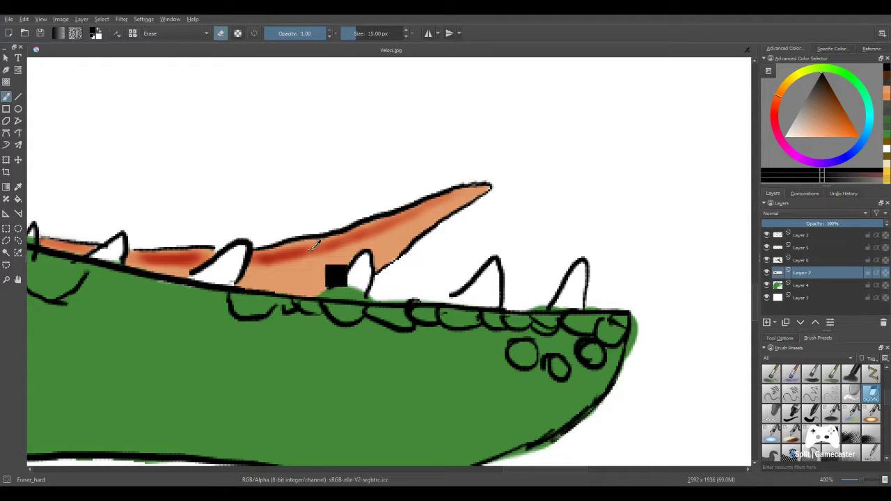
ctrl+click(334, 272)
click(791, 433)
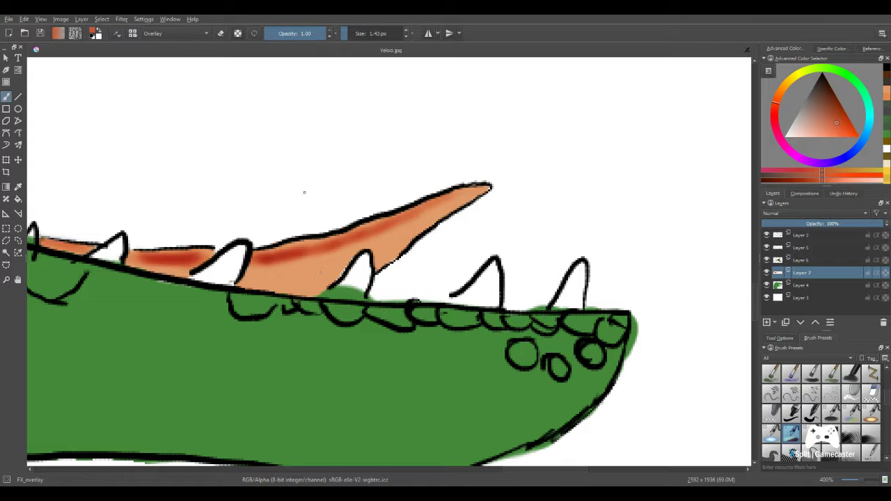
click(357, 33)
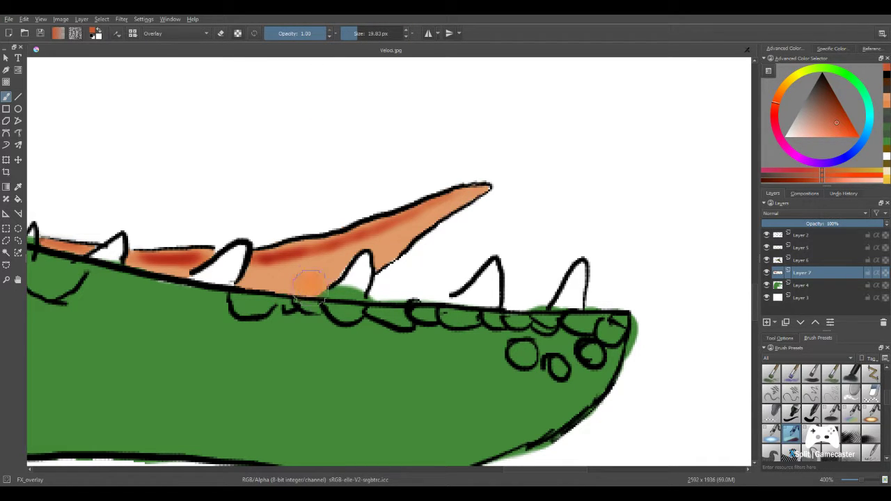
mouse_move(294, 285)
mouse_down()
mouse_move(386, 262)
mouse_move(378, 267)
mouse_move(487, 186)
mouse_up()
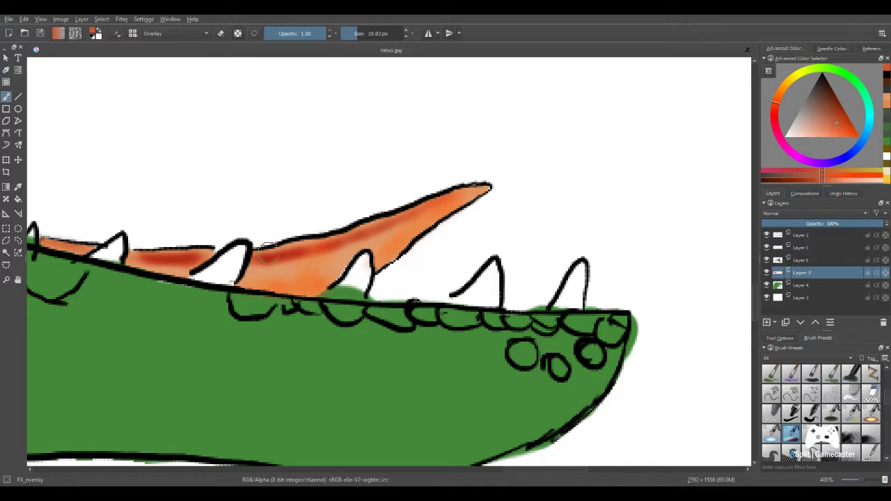
- Try a white highlight near the tongue's tip with FX_overlay at about 20 px
click(803, 119)
click(785, 136)
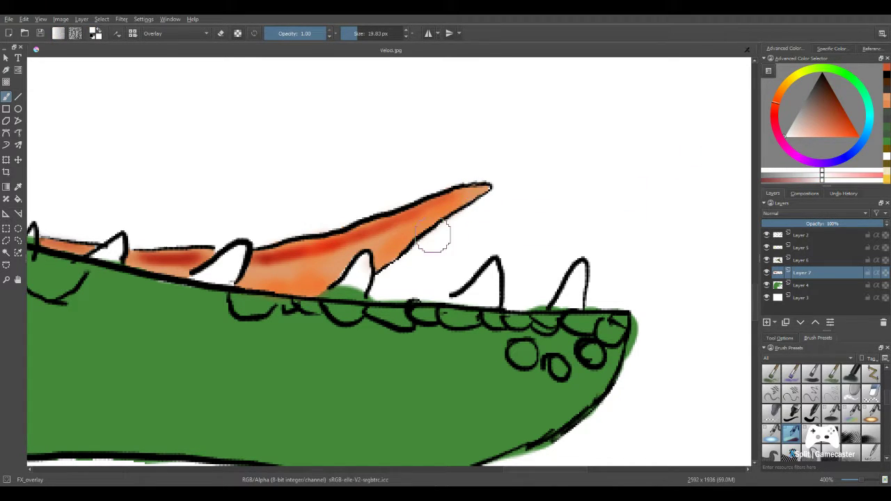
mouse_move(474, 191)
mouse_down()
mouse_move(463, 187)
mouse_move(386, 263)
mouse_move(480, 187)
mouse_move(430, 213)
mouse_up()
- Brighten the tongue's front part and tip with a pale salmon FX_overlay at about 20 px
click(813, 125)
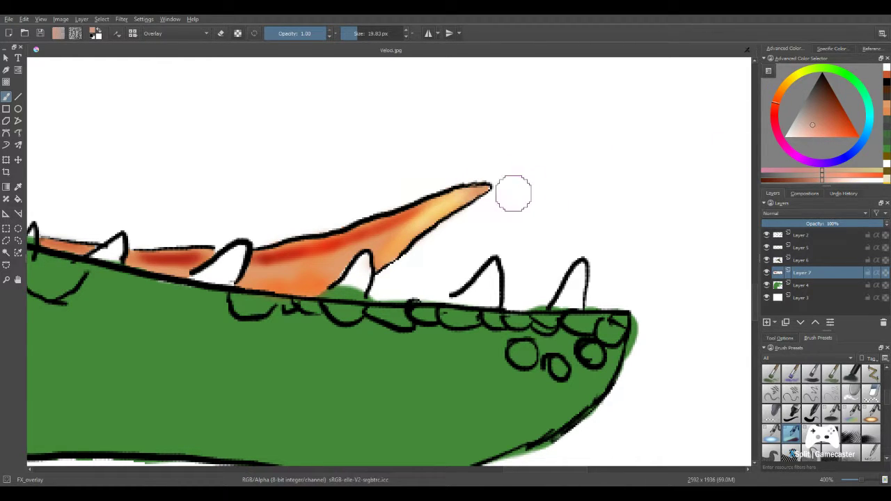
mouse_move(402, 241)
mouse_down()
mouse_move(478, 191)
mouse_move(469, 191)
mouse_up()
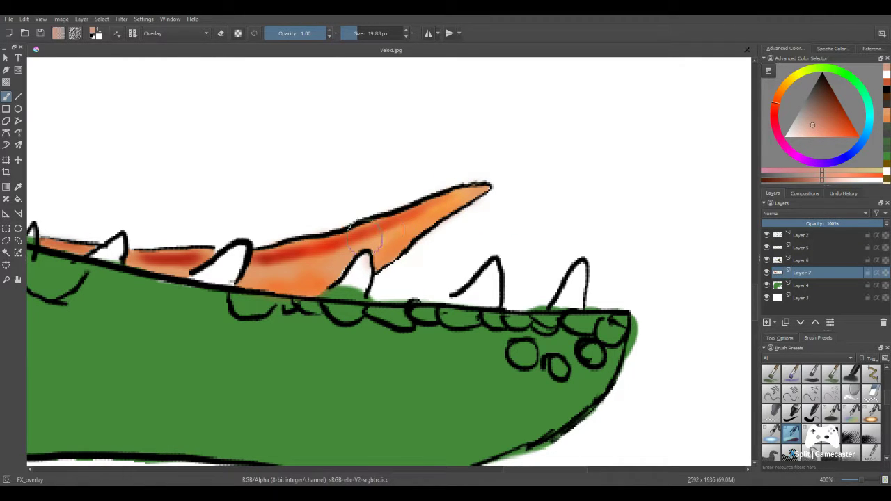
drag(364, 237, 370, 269)
mouse_move(309, 263)
mouse_down()
mouse_move(352, 257)
mouse_move(273, 253)
mouse_up()
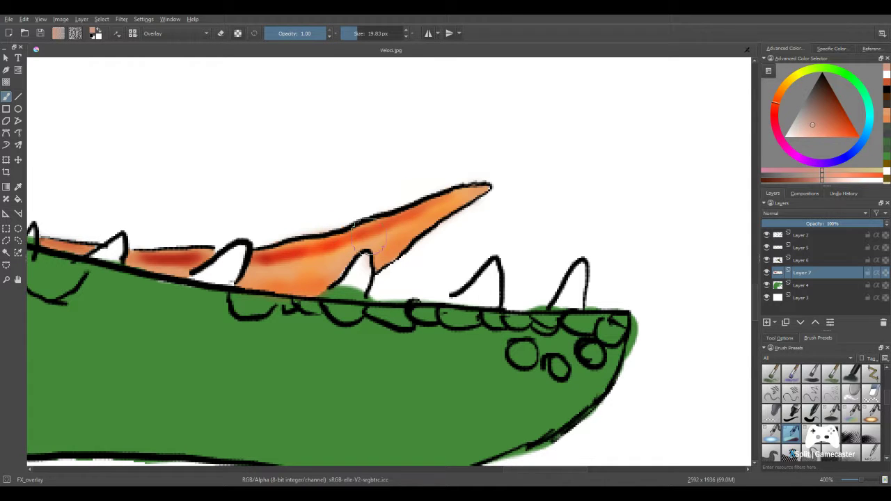
scroll(475, 91, down, 5)
scroll(430, 288, down, 1)
scroll(483, 124, up, 3)
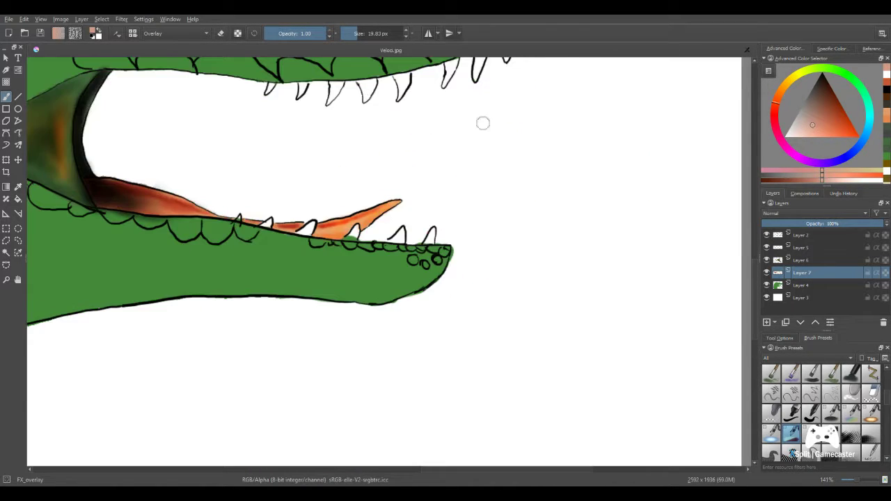
drag(346, 252, 429, 280)
scroll(407, 271, down, 3)
drag(326, 269, 533, 286)
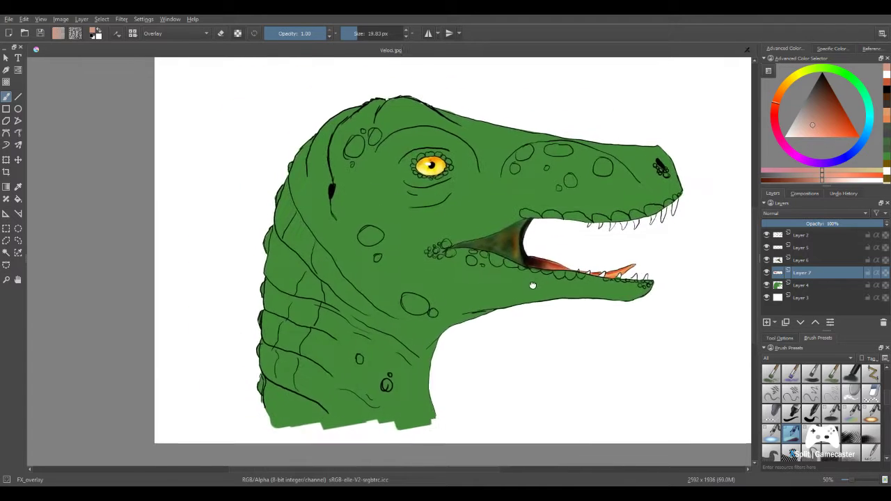
- Shade the skin around the eye on Layer 4 with a darkened version of the skin green, using FX_overlay at about 101 px
scroll(533, 286, up, 3)
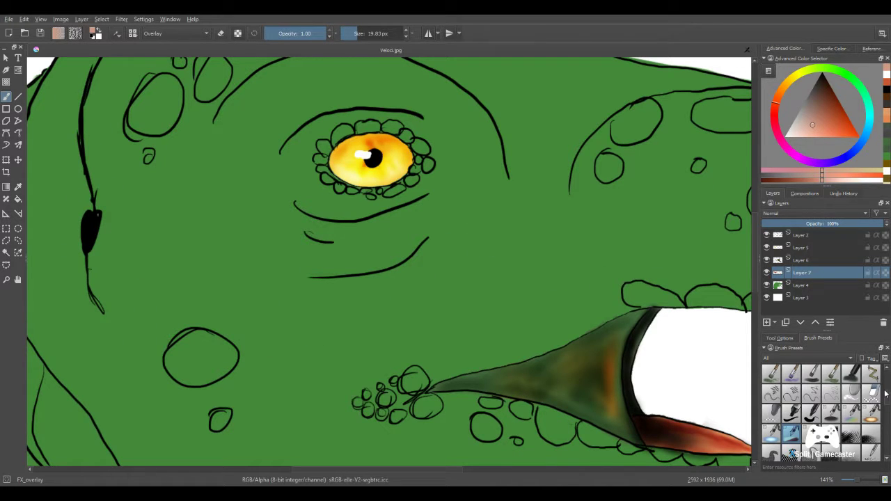
scroll(885, 394, down, 1)
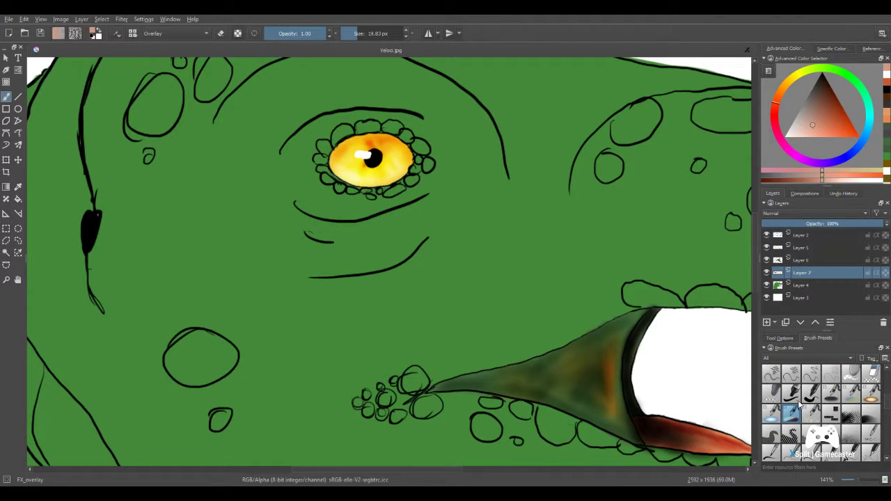
click(827, 287)
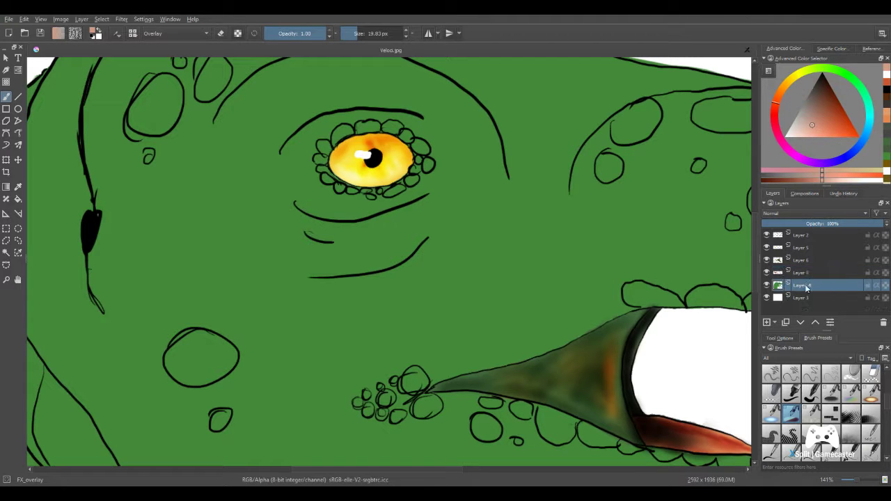
ctrl+click(540, 263)
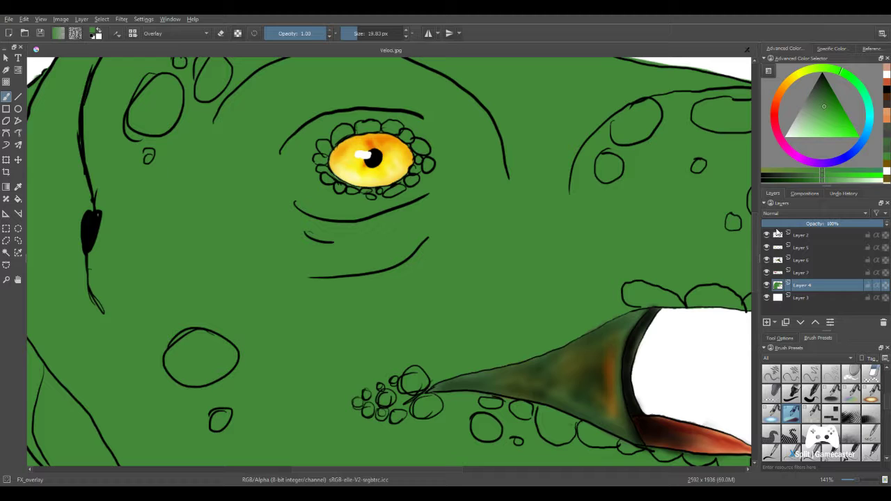
click(819, 170)
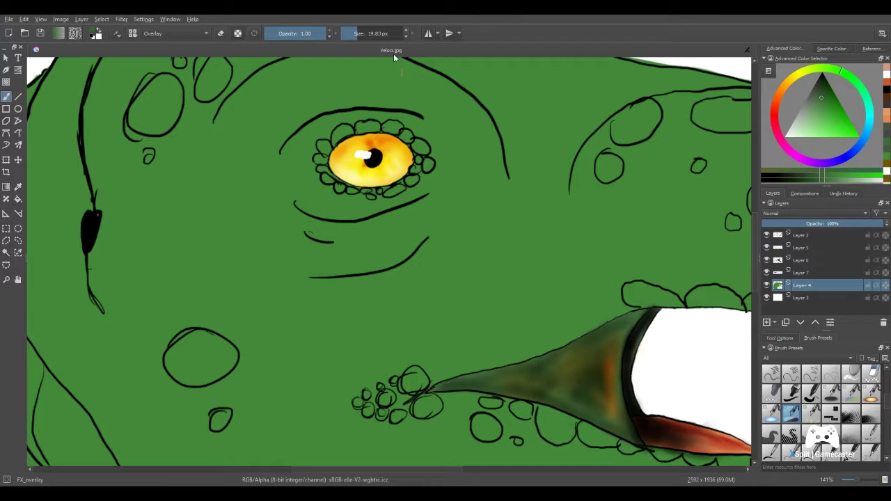
click(369, 34)
mouse_move(317, 223)
mouse_down()
mouse_move(305, 180)
mouse_move(331, 218)
mouse_move(298, 179)
mouse_move(378, 220)
mouse_move(328, 204)
mouse_move(416, 212)
mouse_move(320, 220)
mouse_move(417, 234)
mouse_move(317, 210)
mouse_up()
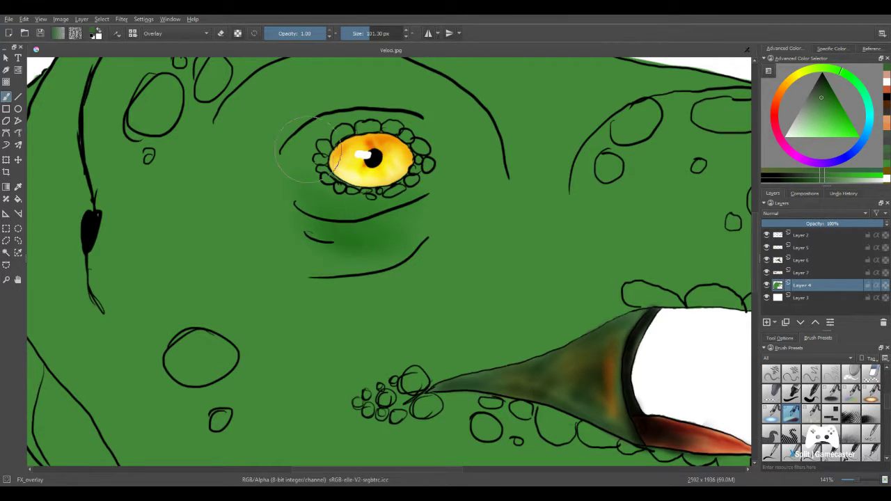
mouse_move(307, 149)
mouse_down()
mouse_move(370, 103)
mouse_move(400, 111)
mouse_up()
drag(443, 136, 388, 97)
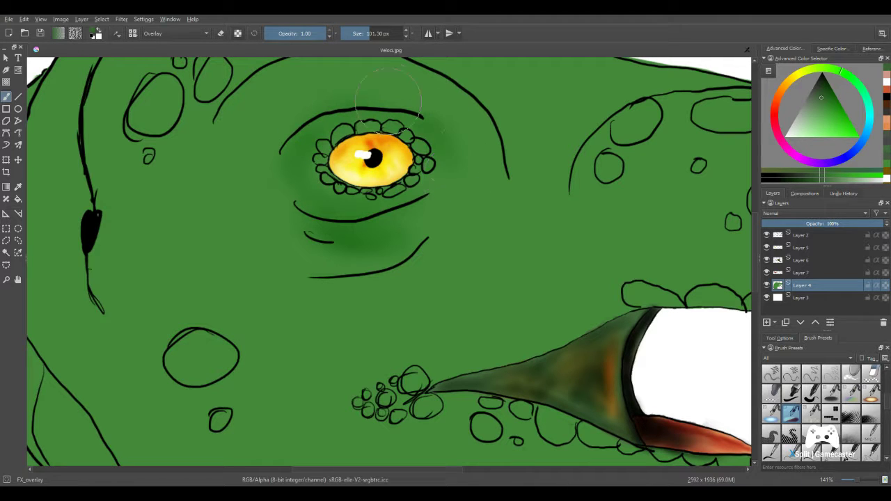
mouse_move(439, 142)
mouse_down()
mouse_move(418, 167)
mouse_move(446, 160)
mouse_move(376, 209)
mouse_move(314, 186)
mouse_up()
- Shade the throat, neck and back of the head on Layer 4 with the dark green FX_overlay at about 270 px
scroll(314, 186, down, 2)
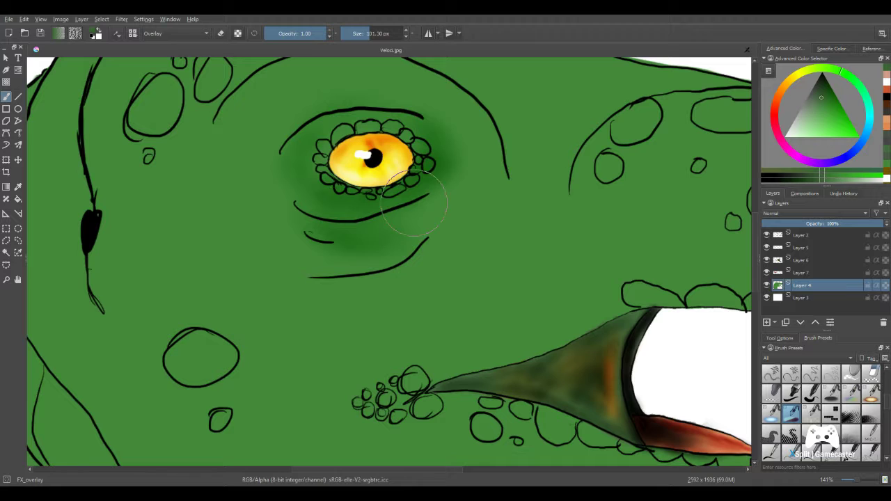
scroll(369, 174, down, 2)
scroll(435, 184, down, 1)
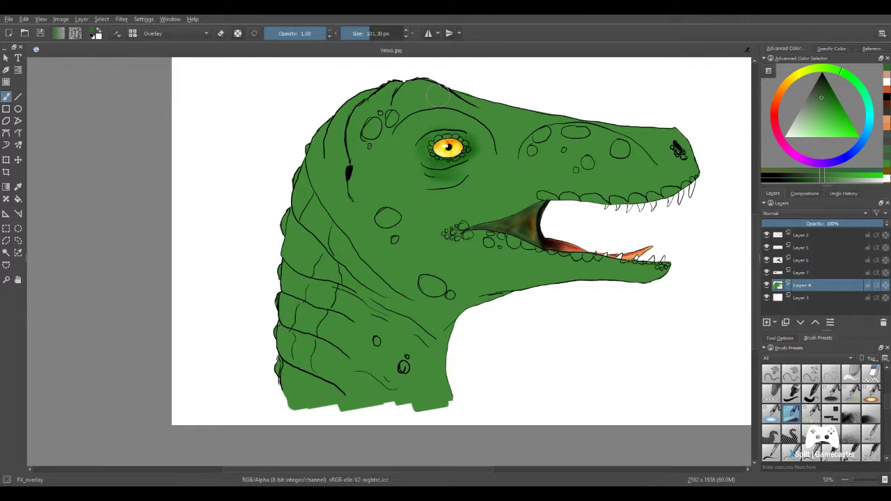
click(380, 33)
mouse_move(398, 349)
mouse_down()
mouse_move(422, 378)
mouse_move(401, 351)
mouse_move(415, 360)
mouse_move(432, 335)
mouse_up()
drag(377, 238, 402, 273)
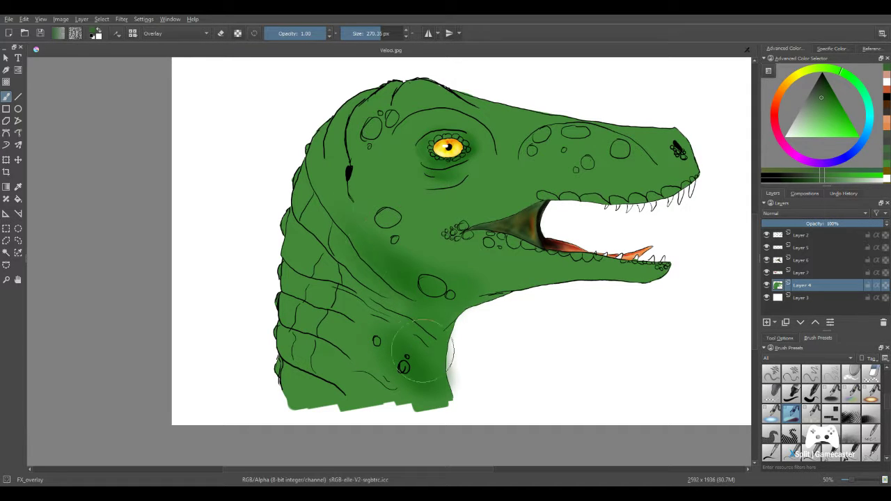
mouse_move(422, 345)
mouse_down()
mouse_move(428, 388)
mouse_move(446, 327)
mouse_up()
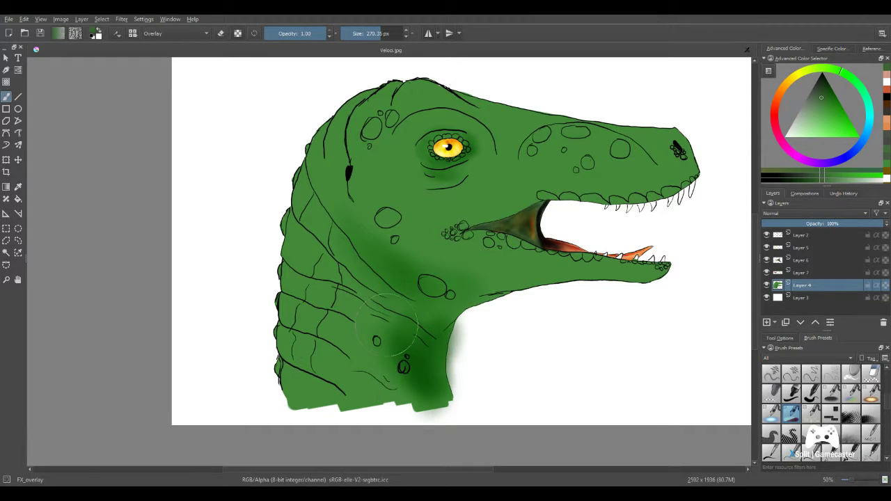
mouse_move(388, 354)
mouse_down()
mouse_move(396, 404)
mouse_move(413, 322)
mouse_move(433, 301)
mouse_move(405, 311)
mouse_move(426, 319)
mouse_move(426, 298)
mouse_move(444, 310)
mouse_move(441, 297)
mouse_move(394, 301)
mouse_move(366, 268)
mouse_up()
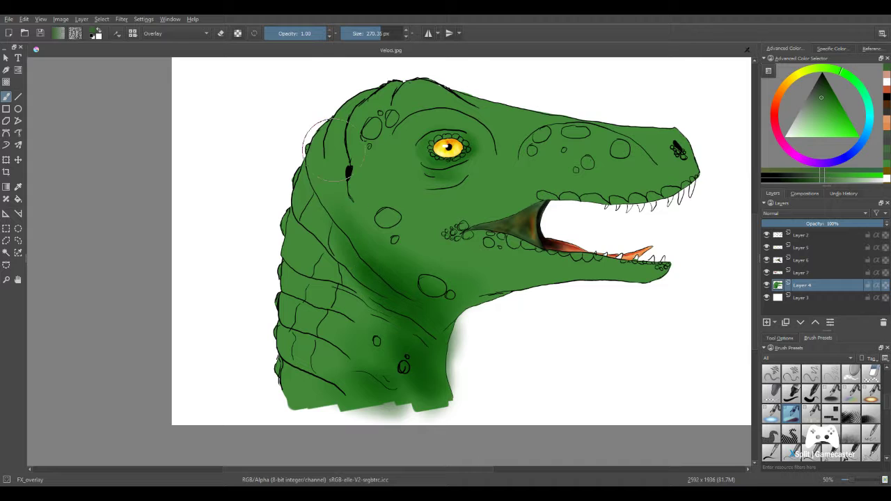
mouse_move(341, 166)
mouse_down()
mouse_move(350, 205)
mouse_move(341, 151)
mouse_move(342, 105)
mouse_up()
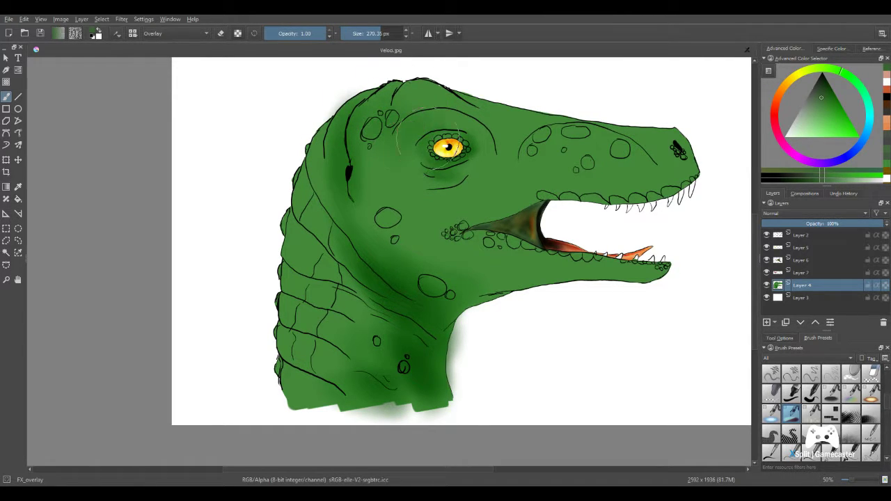
- Extend the dark green overlay shading around the eye, along the jaw, across the snout and over the folds at the back of the neck
mouse_move(427, 143)
mouse_down()
mouse_move(460, 136)
mouse_move(490, 149)
mouse_up()
mouse_move(453, 282)
mouse_down()
mouse_move(480, 251)
mouse_move(529, 244)
mouse_move(440, 274)
mouse_move(517, 82)
mouse_up()
mouse_move(514, 171)
mouse_down()
mouse_move(602, 147)
mouse_move(623, 163)
mouse_move(524, 198)
mouse_up()
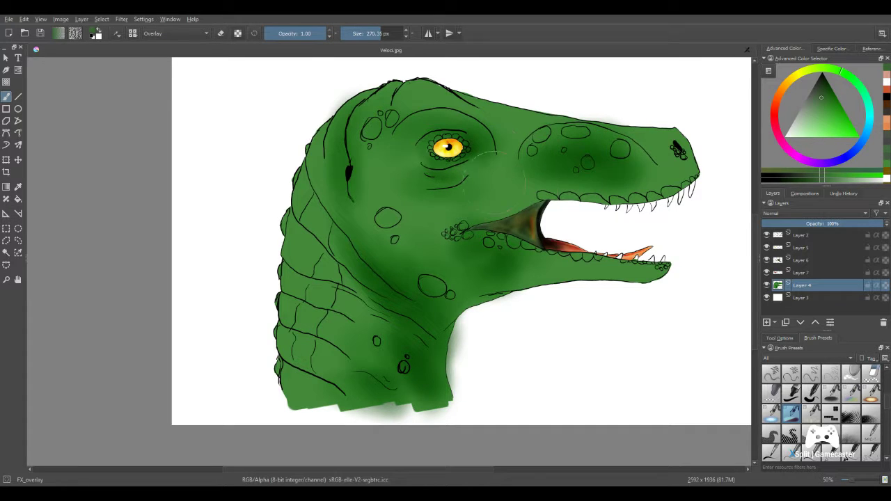
drag(274, 349, 306, 411)
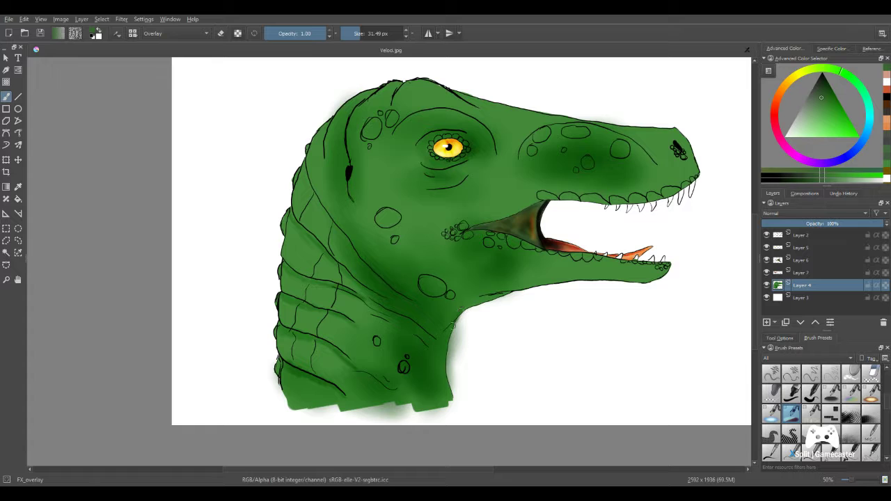
- Deepen the shading along the lower jaw, throat and snout with the dark green FX_overlay at about 159 px
key(ctrl+z)
click(375, 38)
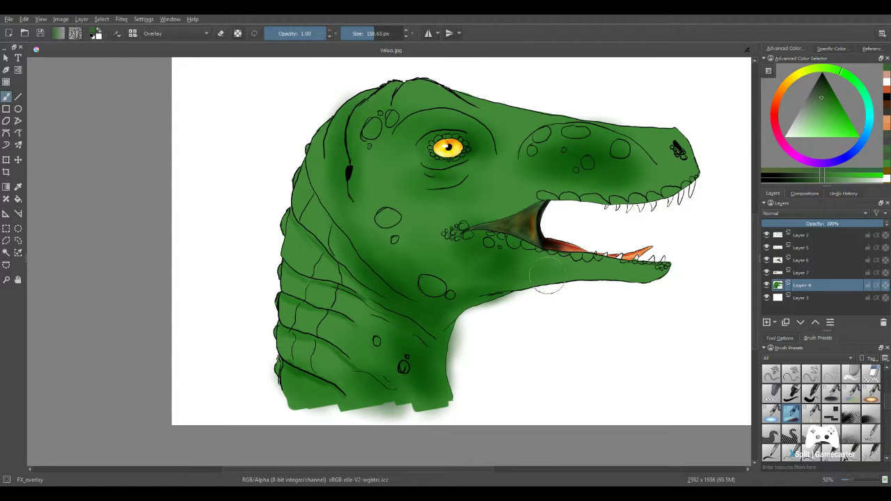
mouse_move(589, 274)
mouse_down()
mouse_move(541, 266)
mouse_move(441, 298)
mouse_up()
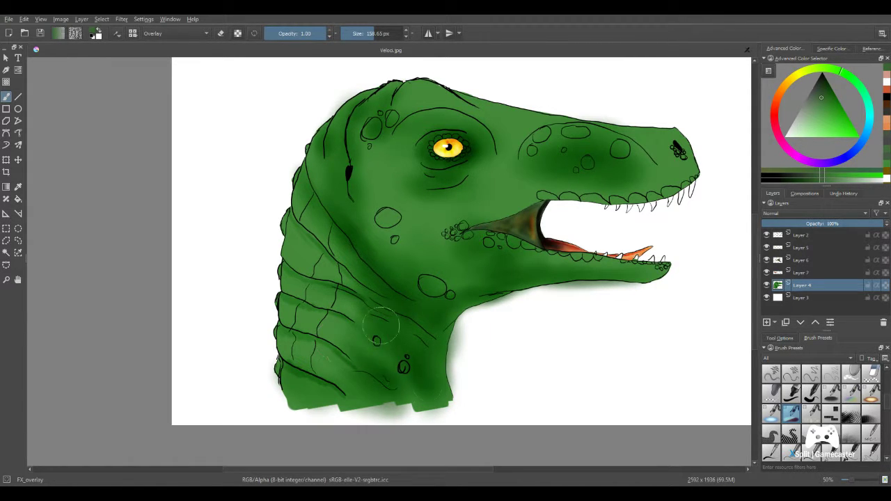
drag(451, 365, 460, 319)
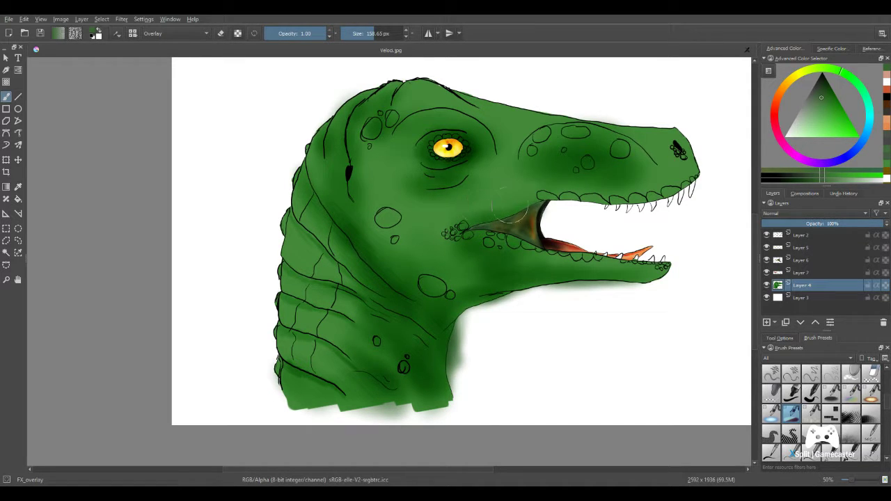
mouse_move(582, 143)
mouse_down()
mouse_move(569, 141)
mouse_move(635, 156)
mouse_move(639, 148)
mouse_up()
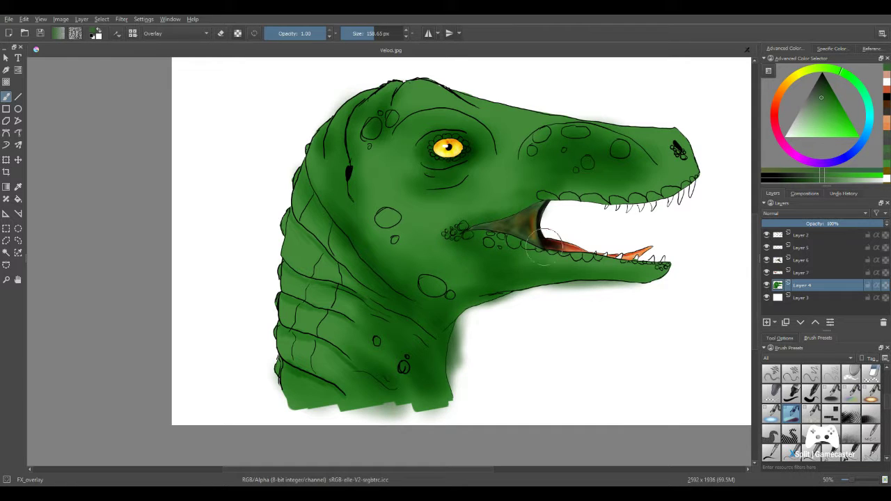
- Try a white FX_overlay highlight at about 506 px on the cheek and between the eye and mouth
key(x)
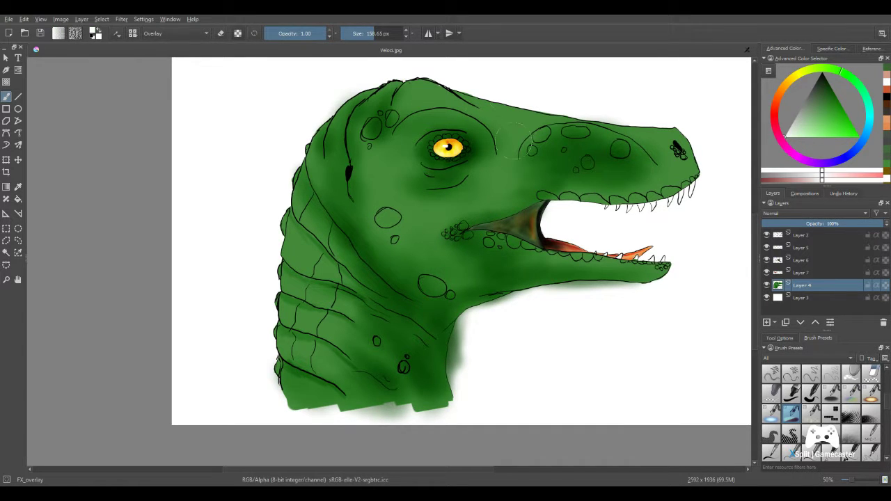
click(390, 35)
mouse_move(381, 187)
mouse_down()
mouse_move(428, 246)
mouse_move(406, 193)
mouse_move(407, 237)
mouse_up()
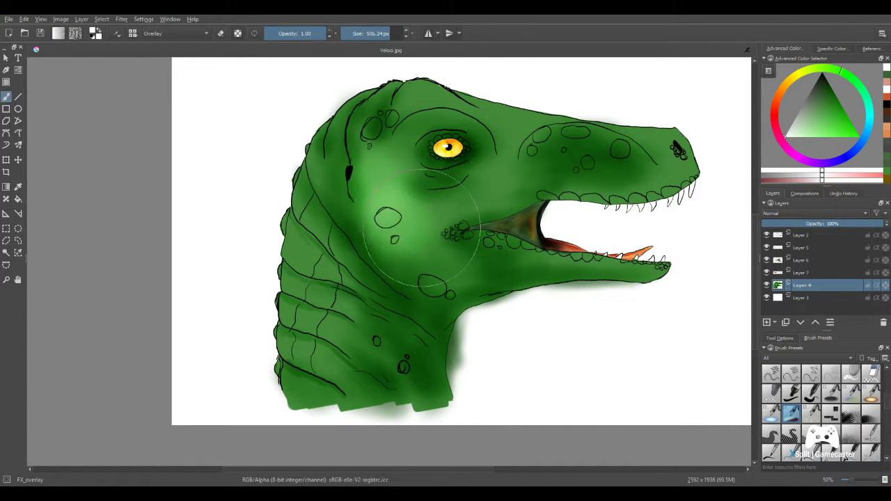
click(504, 184)
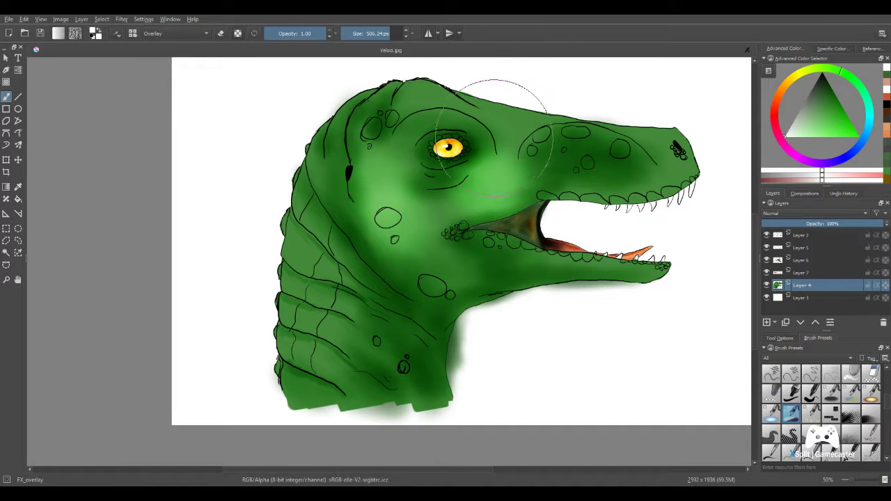
key(ctrl+z)
- Brighten the cheek, brow, back of the neck and lower jaw tip with a pale green FX_overlay at about 506 px
click(808, 123)
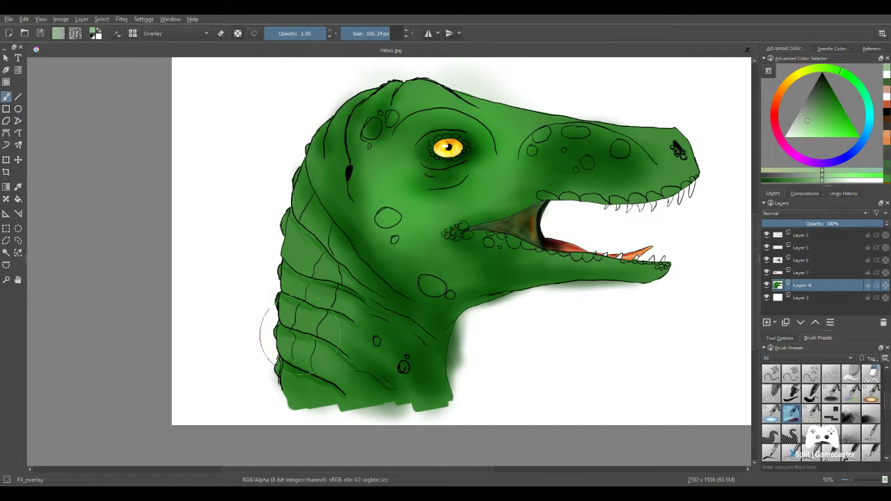
drag(258, 209, 268, 268)
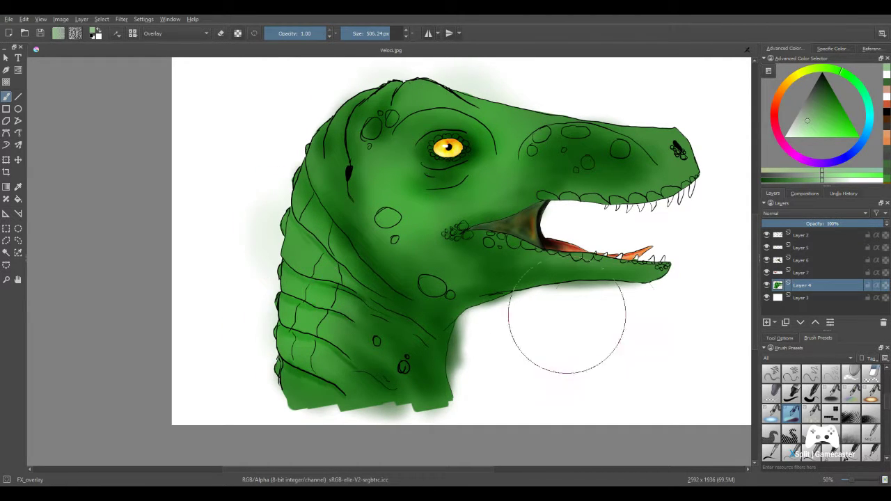
mouse_move(663, 261)
mouse_down()
mouse_move(653, 271)
mouse_move(647, 256)
mouse_up()
- Brighten the snout's tip, the top of the snout and the area behind the eye with the same pale green overlay
drag(686, 154, 678, 167)
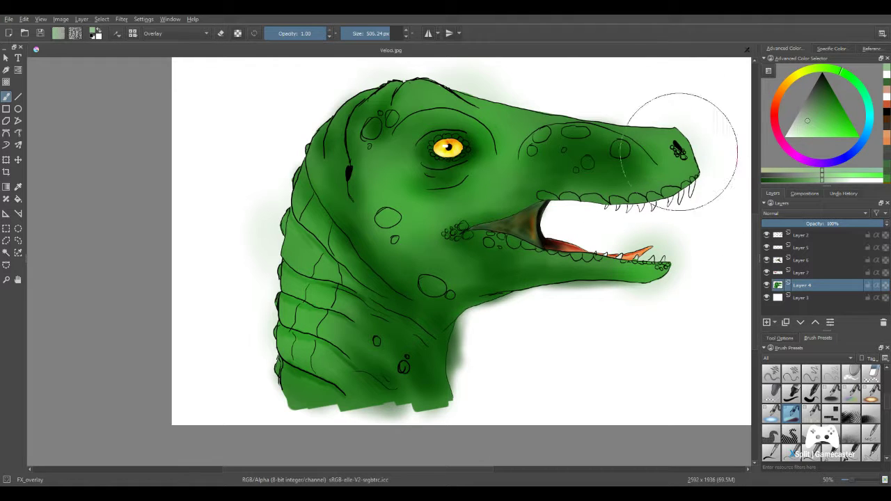
drag(665, 129, 654, 119)
drag(685, 155, 684, 172)
drag(622, 209, 651, 188)
mouse_move(689, 167)
mouse_down()
mouse_move(676, 174)
mouse_move(651, 161)
mouse_up()
mouse_move(488, 111)
mouse_down()
mouse_move(468, 42)
mouse_move(547, 70)
mouse_up()
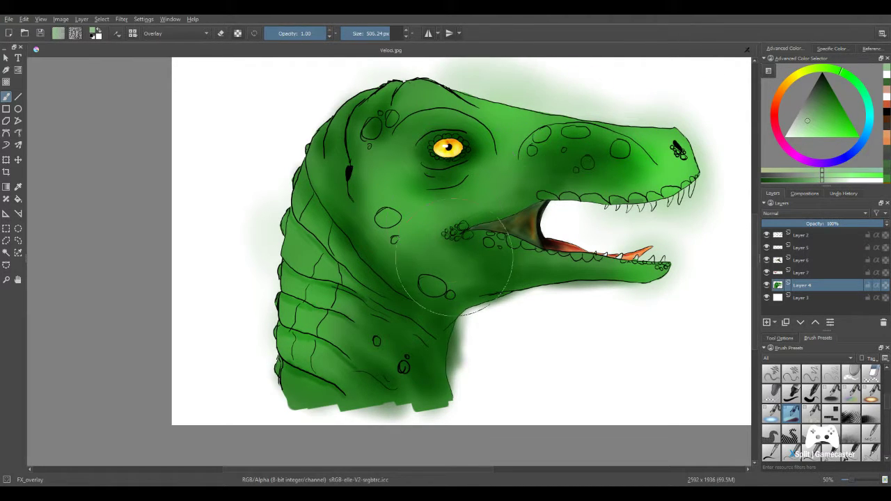
drag(353, 115, 373, 163)
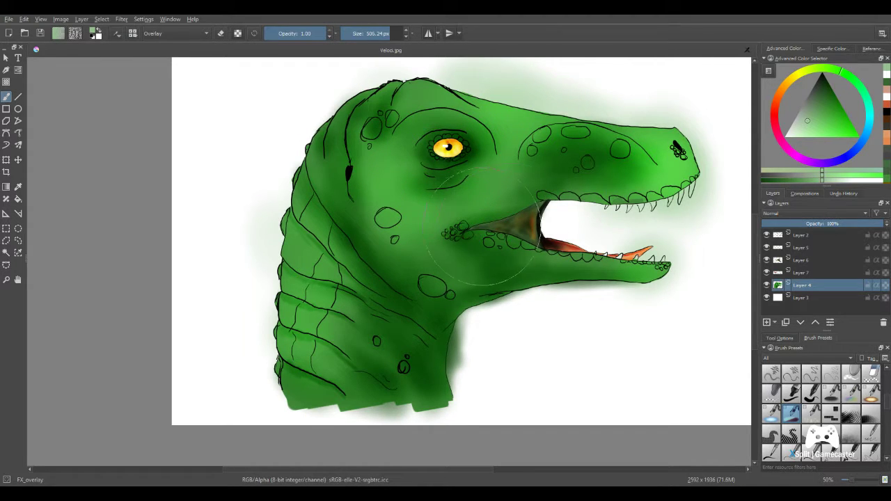
- Darken the spotted patch on the snout and the lower front of the neck with a black FX_overlay at about 506 px
drag(819, 97, 823, 73)
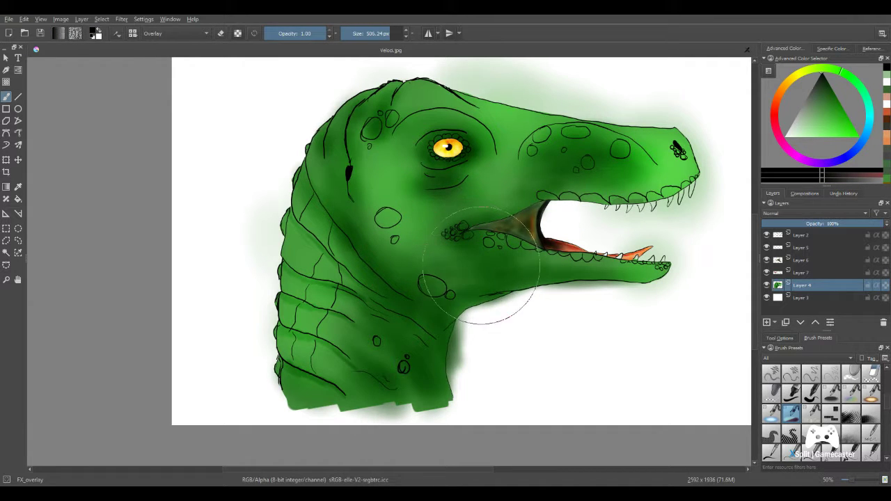
drag(468, 170, 473, 143)
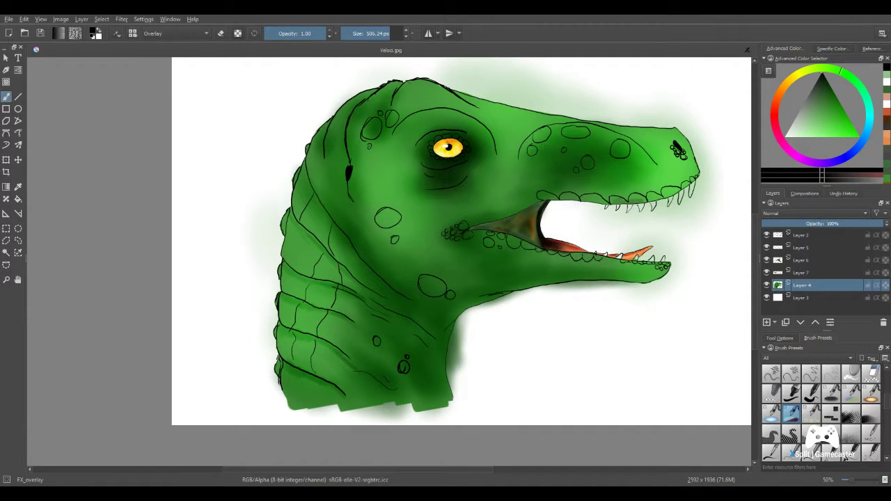
key(ctrl+z)
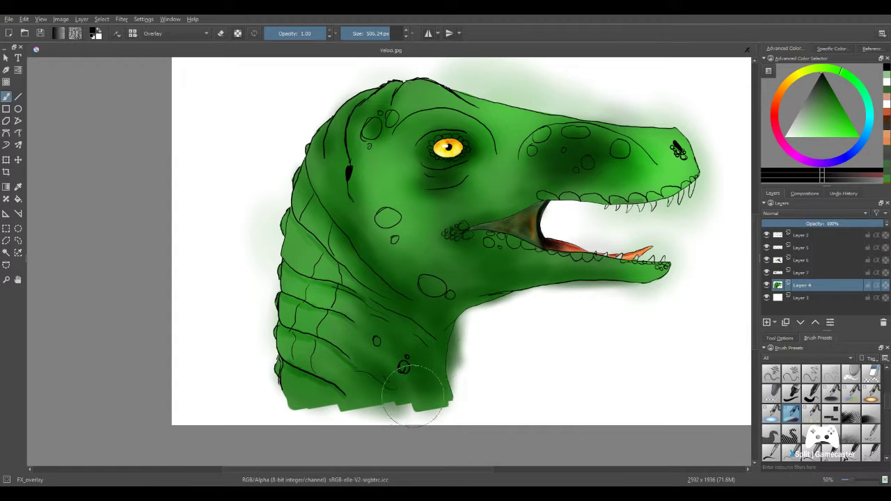
mouse_move(407, 362)
mouse_down()
mouse_move(455, 371)
mouse_move(459, 355)
mouse_up()
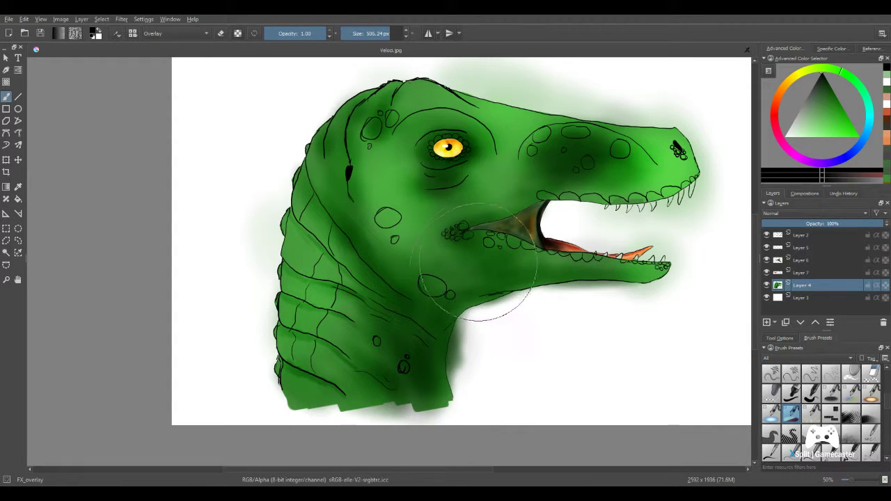
- Shade the skin along the mouth corner with a dark olive sampled from the mouth-corner skin, using FX_overlay at about 79 px
scroll(424, 282, up, 4)
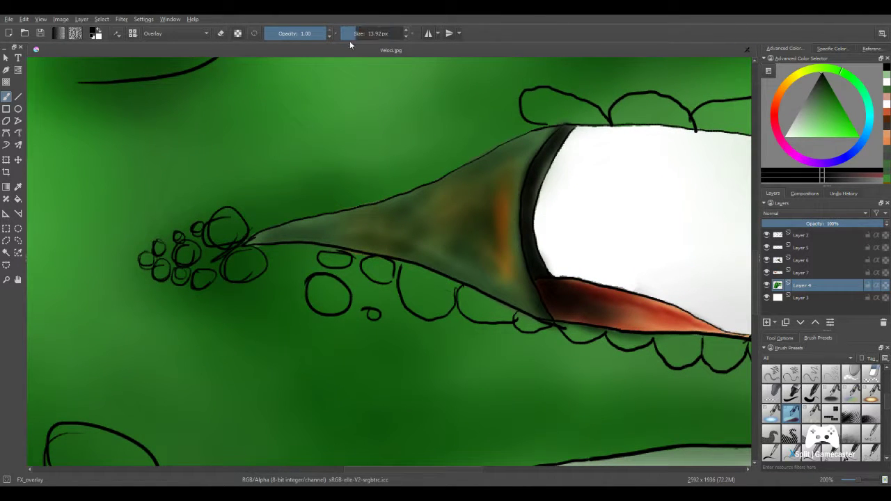
ctrl+click(491, 245)
mouse_move(286, 215)
mouse_down()
mouse_move(262, 225)
mouse_move(408, 208)
mouse_move(296, 237)
mouse_move(509, 170)
mouse_move(361, 222)
mouse_move(538, 151)
mouse_move(274, 238)
mouse_move(436, 273)
mouse_move(286, 248)
mouse_move(476, 286)
mouse_move(563, 340)
mouse_move(570, 374)
mouse_up()
scroll(569, 376, down, 4)
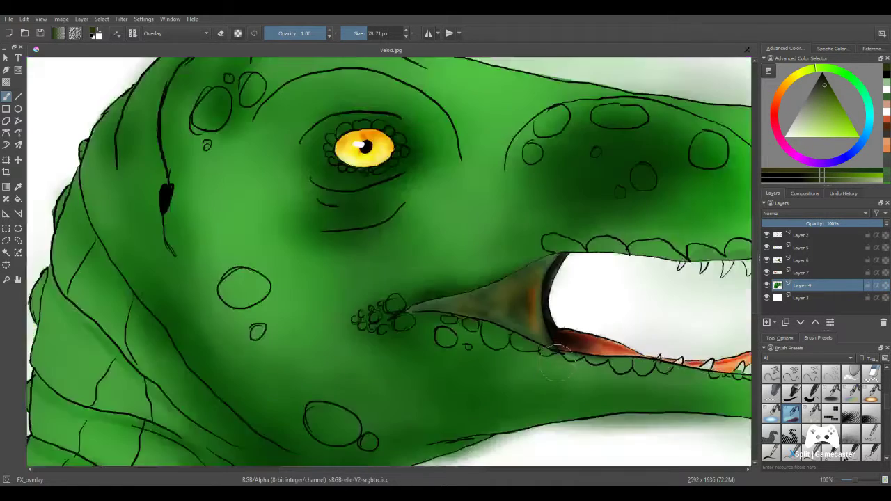
- Erase the stray grey-green patch over the upper lip scales on Layer 5 with Eraser_hard at 15 px
drag(515, 341, 385, 264)
scroll(517, 286, up, 2)
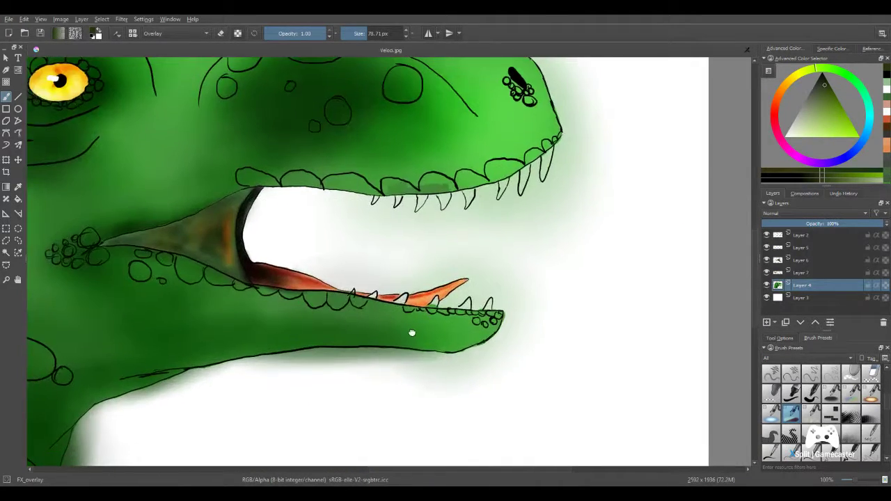
scroll(411, 335, up, 2)
drag(460, 358, 508, 466)
drag(548, 246, 513, 340)
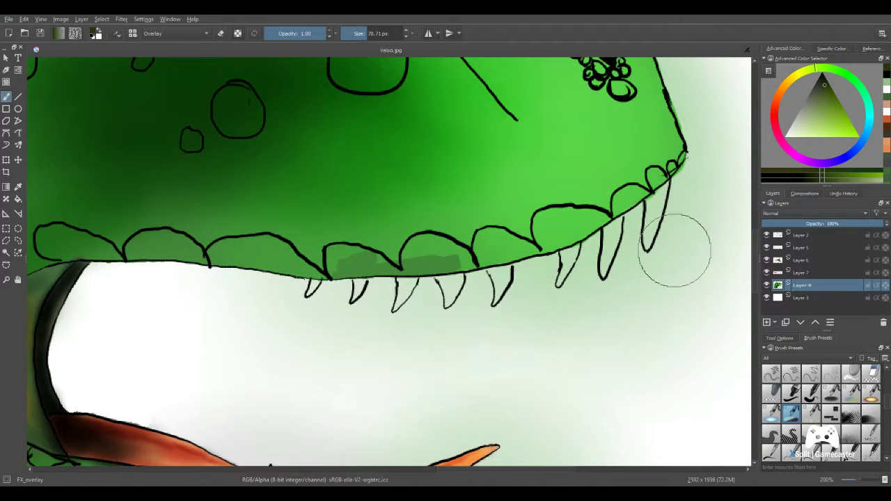
click(802, 262)
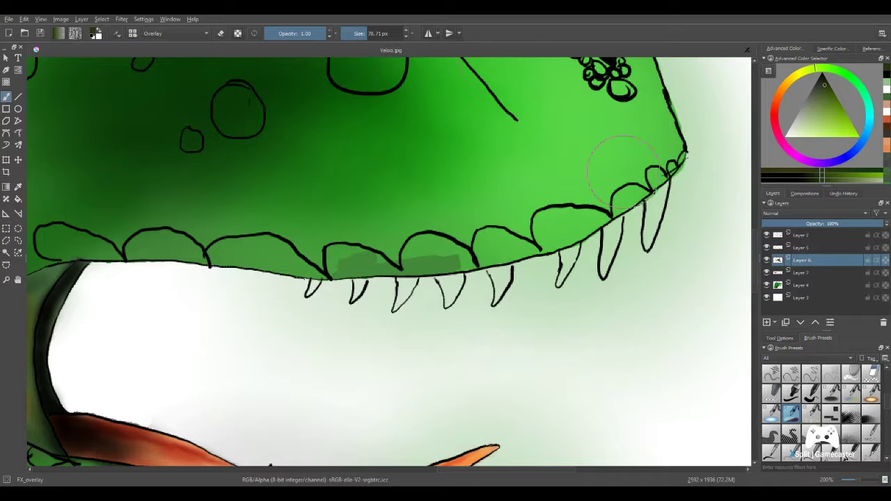
click(874, 373)
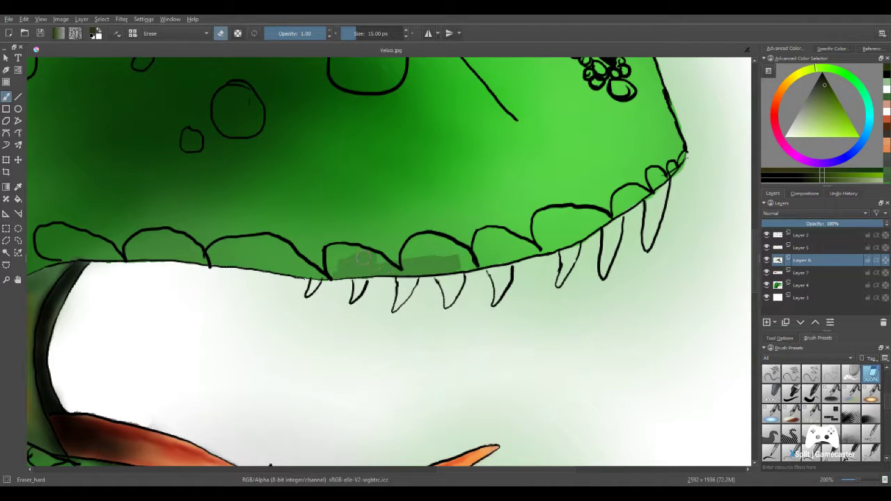
click(808, 274)
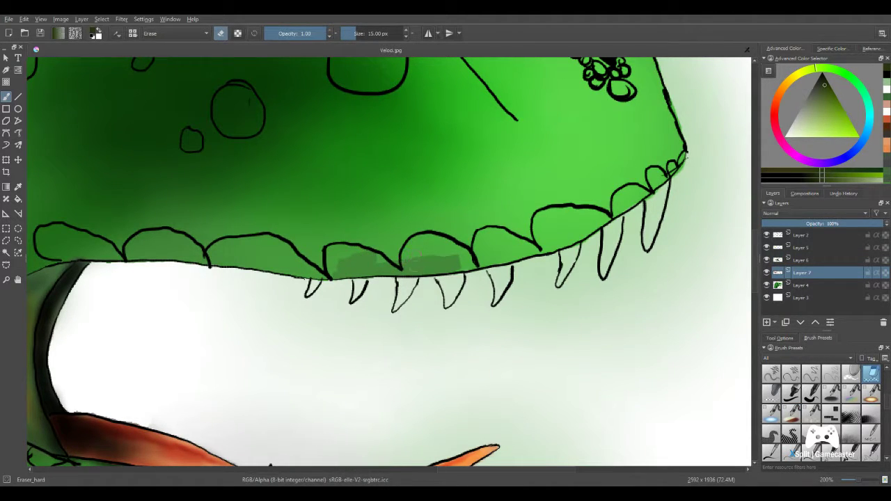
click(794, 249)
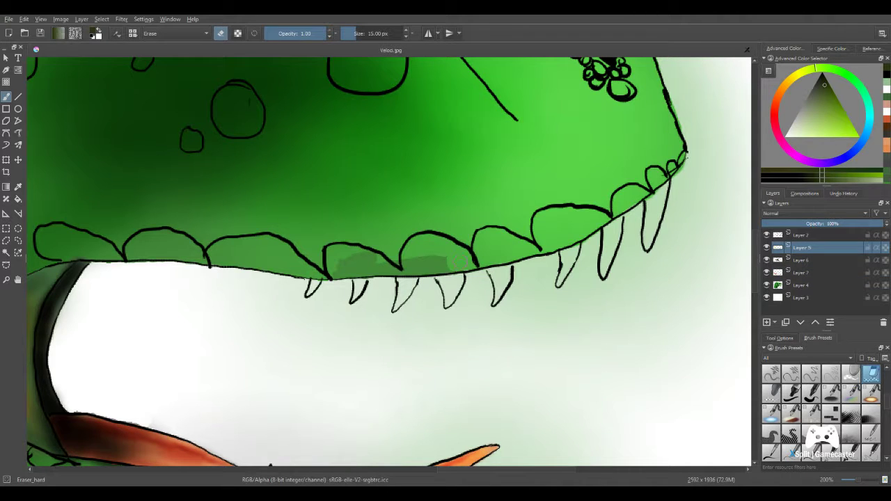
drag(442, 270, 339, 271)
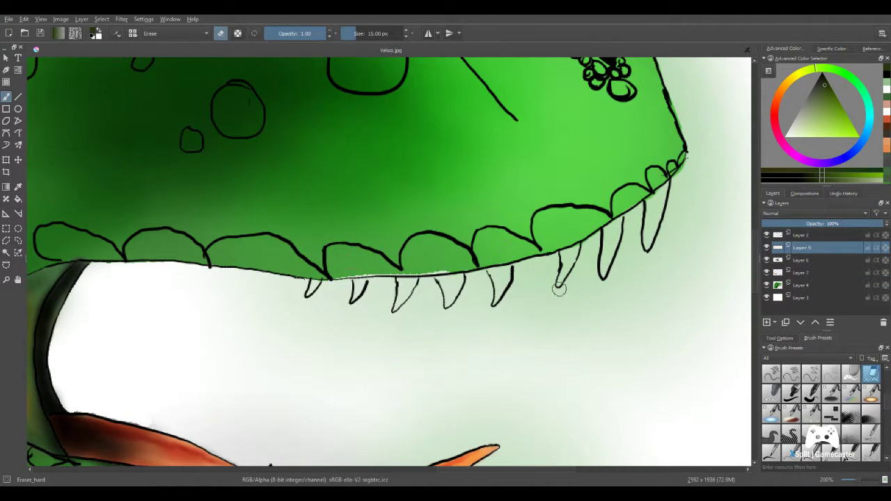
- Fill the thin white gap along the upper lip edge on Layer 4 with a green sampled from the nearby skin, using Fill_block at 50 px
click(829, 286)
click(791, 392)
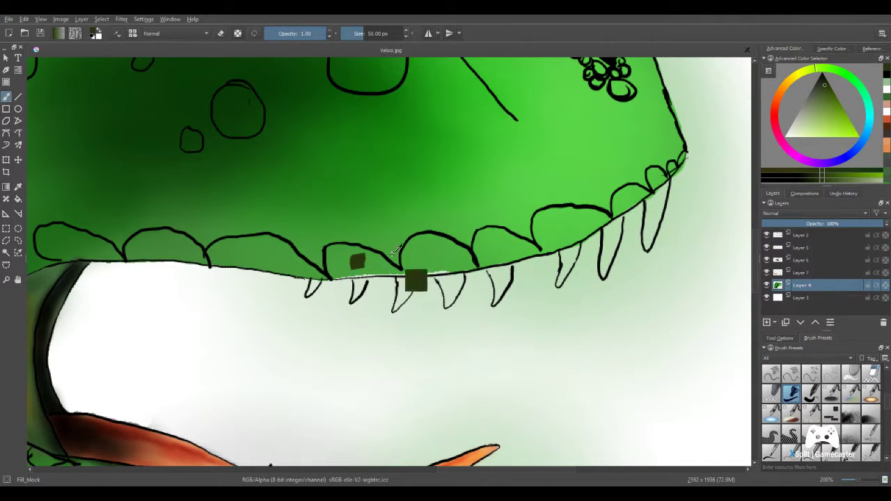
ctrl+click(599, 255)
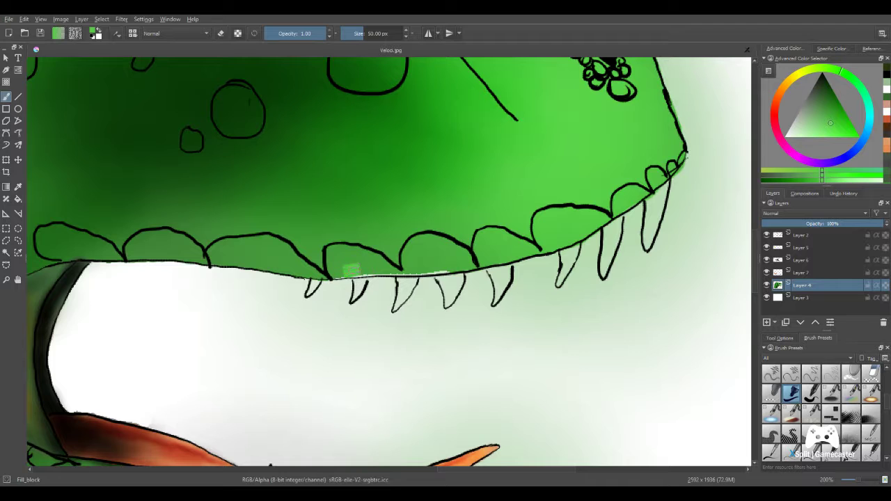
drag(352, 271, 348, 273)
key(ctrl+z)
ctrl+click(374, 261)
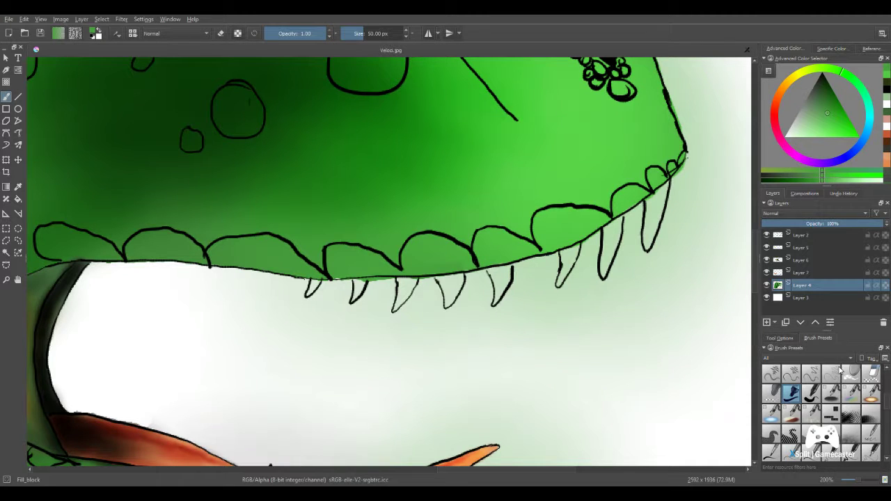
- Erase the green haze below the upper teeth on Layer 4 using the Eraser_hard brush at about 101 px
click(871, 374)
mouse_move(364, 289)
mouse_down()
mouse_move(395, 286)
mouse_move(424, 299)
mouse_move(404, 322)
mouse_move(325, 355)
mouse_move(338, 379)
mouse_move(314, 386)
mouse_move(525, 375)
mouse_up()
drag(342, 35, 369, 35)
mouse_move(521, 367)
mouse_down()
mouse_move(575, 331)
mouse_move(613, 328)
mouse_move(685, 300)
mouse_move(648, 350)
mouse_move(613, 366)
mouse_move(724, 287)
mouse_move(610, 374)
mouse_move(731, 214)
mouse_move(629, 272)
mouse_move(621, 274)
mouse_move(706, 223)
mouse_move(656, 257)
mouse_move(475, 336)
mouse_move(545, 319)
mouse_up()
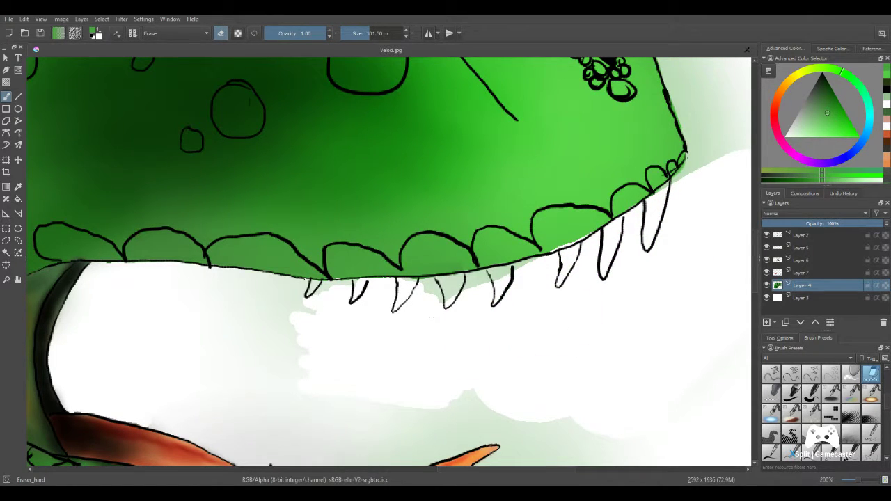
key(ctrl+z)
mouse_move(629, 312)
mouse_down()
mouse_move(636, 373)
mouse_move(745, 327)
mouse_move(605, 377)
mouse_move(577, 328)
mouse_move(501, 352)
mouse_move(450, 352)
mouse_move(416, 332)
mouse_move(529, 316)
mouse_move(634, 277)
mouse_move(776, 197)
mouse_move(684, 255)
mouse_move(752, 179)
mouse_move(613, 285)
mouse_move(689, 225)
mouse_move(621, 280)
mouse_up()
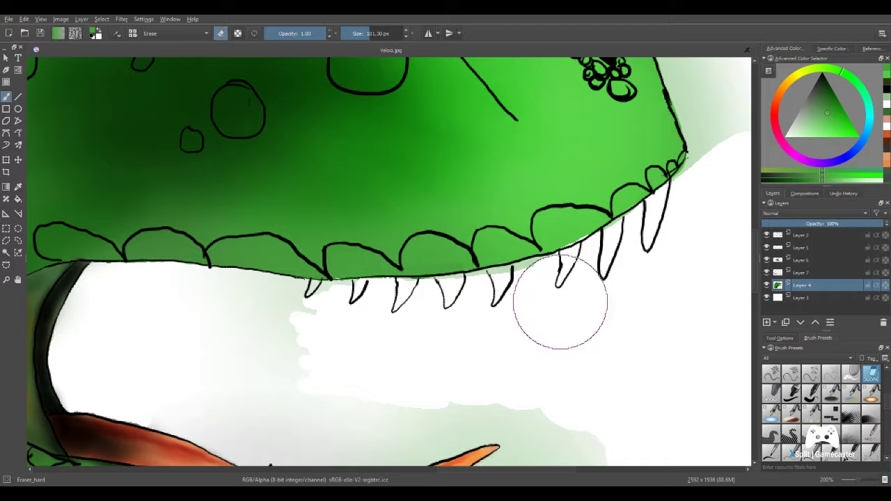
- Erase the remaining green haze inside the open mouth and in front of the lower jaw
key(ctrl+z)
mouse_move(538, 307)
mouse_down()
mouse_move(413, 326)
mouse_move(470, 324)
mouse_move(456, 327)
mouse_move(582, 290)
mouse_move(572, 303)
mouse_move(704, 223)
mouse_move(563, 300)
mouse_up()
scroll(488, 265, down, 2)
drag(419, 264, 491, 261)
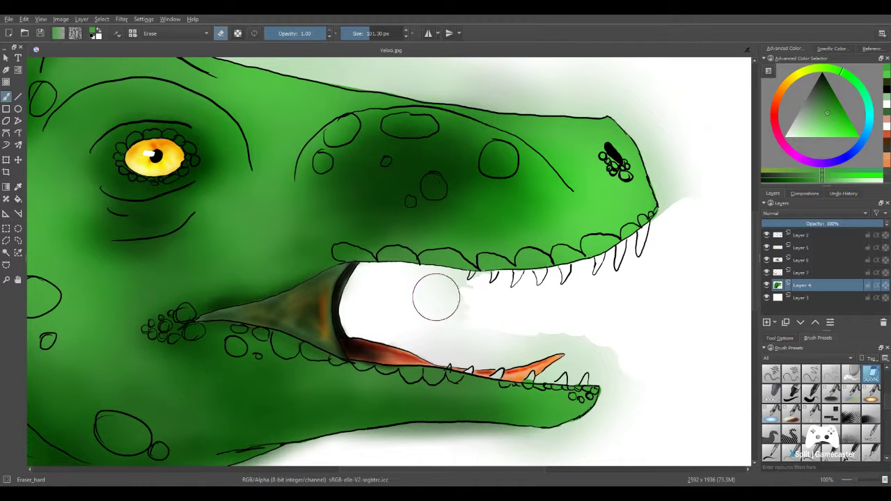
mouse_move(436, 299)
mouse_down()
mouse_move(516, 314)
mouse_move(419, 300)
mouse_move(494, 300)
mouse_move(425, 289)
mouse_move(406, 313)
mouse_move(488, 318)
mouse_move(434, 321)
mouse_move(518, 347)
mouse_move(493, 344)
mouse_move(480, 340)
mouse_move(590, 357)
mouse_move(528, 355)
mouse_move(628, 352)
mouse_move(607, 387)
mouse_move(634, 361)
mouse_move(615, 395)
mouse_move(631, 421)
mouse_move(636, 381)
mouse_move(639, 404)
mouse_move(636, 381)
mouse_move(616, 429)
mouse_move(615, 416)
mouse_move(646, 418)
mouse_move(594, 456)
mouse_up()
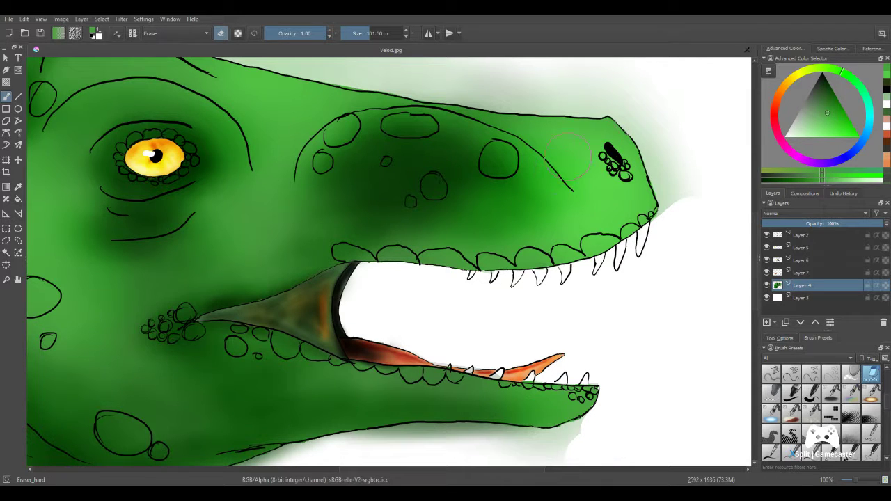
- Erase the green haze in front of the snout tip and in the open area beside the throat
mouse_move(694, 93)
mouse_down()
mouse_move(692, 118)
mouse_move(707, 169)
mouse_move(697, 181)
mouse_move(682, 155)
mouse_move(700, 186)
mouse_move(698, 197)
mouse_move(685, 169)
mouse_move(687, 220)
mouse_move(675, 229)
mouse_move(685, 204)
mouse_move(664, 140)
mouse_move(621, 65)
mouse_move(626, 95)
mouse_up()
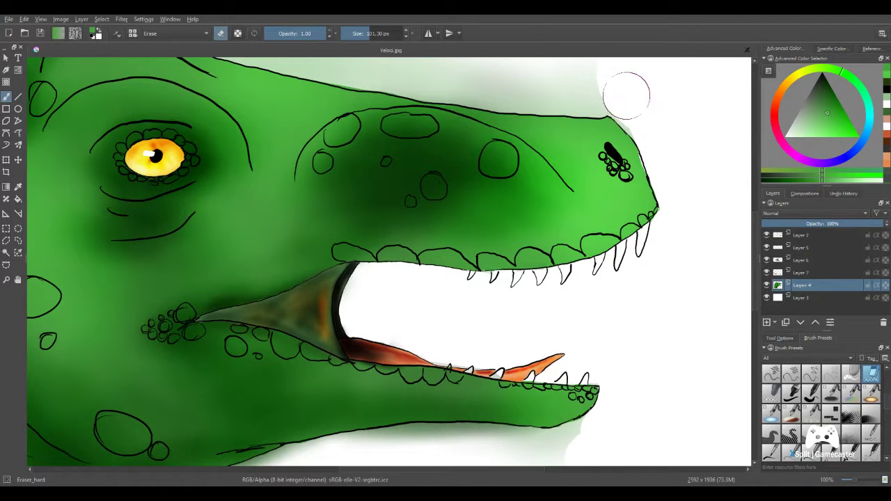
scroll(681, 209, down, 3)
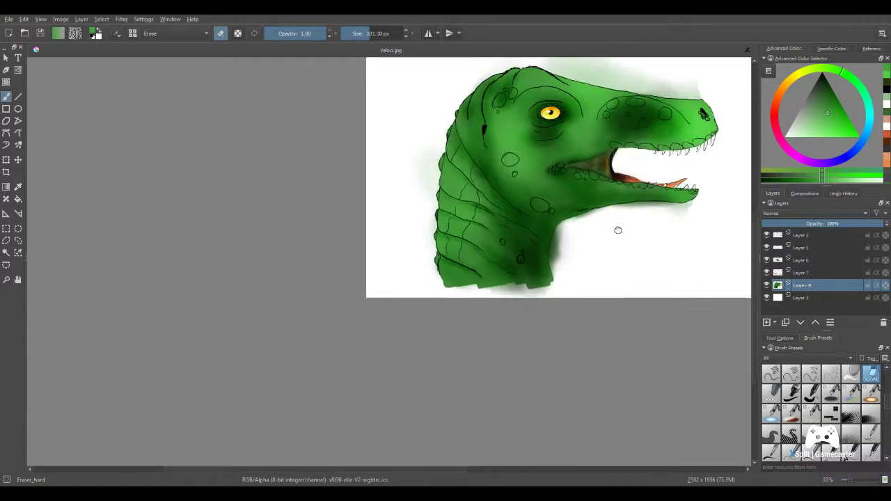
drag(618, 230, 557, 268)
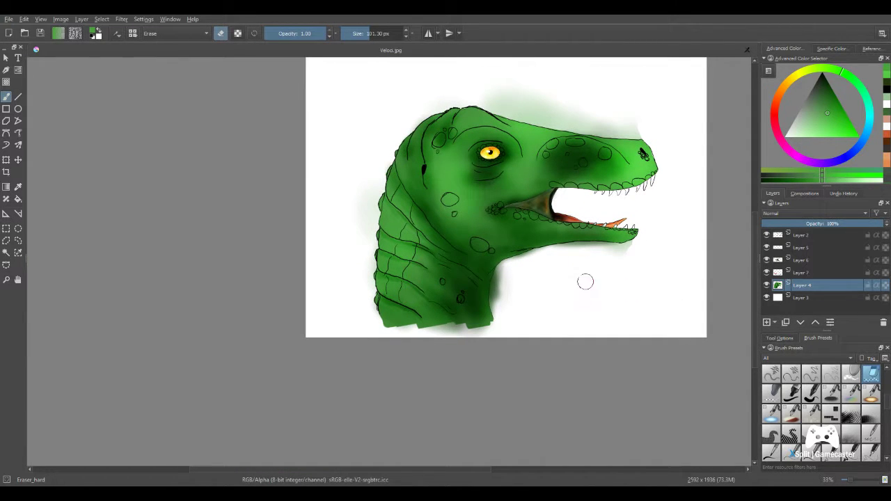
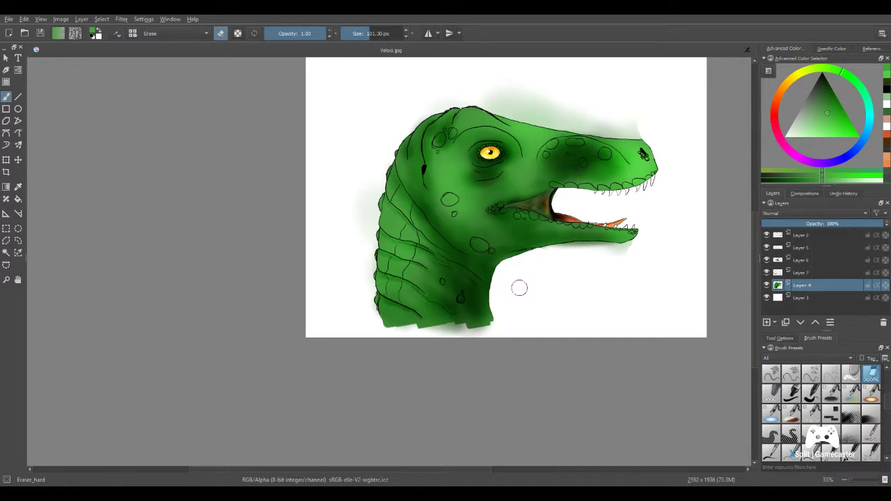
drag(527, 251, 398, 333)
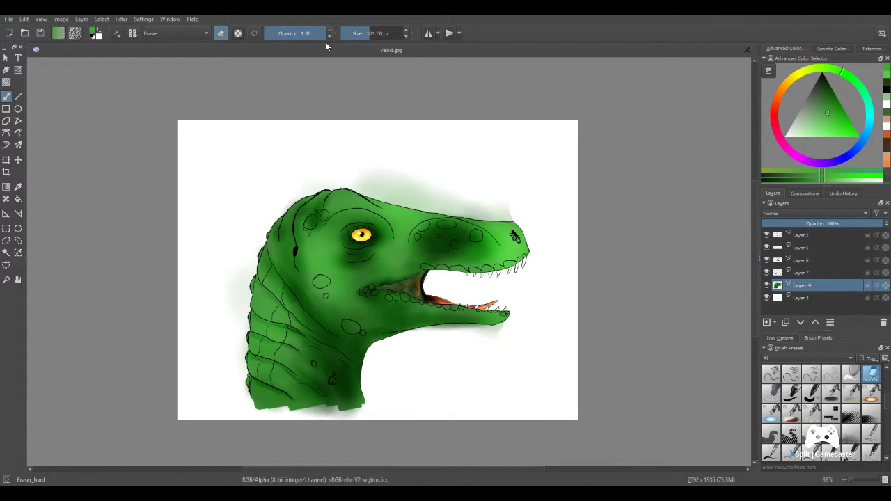
- Erase the haze above the snout with a 225.89 px eraser, refining along the outline at 78.71 px
mouse_move(551, 171)
mouse_down()
mouse_move(407, 171)
mouse_move(500, 193)
mouse_move(427, 184)
mouse_move(439, 191)
mouse_move(502, 201)
mouse_move(489, 188)
mouse_move(513, 197)
mouse_move(496, 202)
mouse_move(515, 202)
mouse_move(492, 204)
mouse_move(365, 167)
mouse_move(412, 185)
mouse_up()
key(ctrl+z)
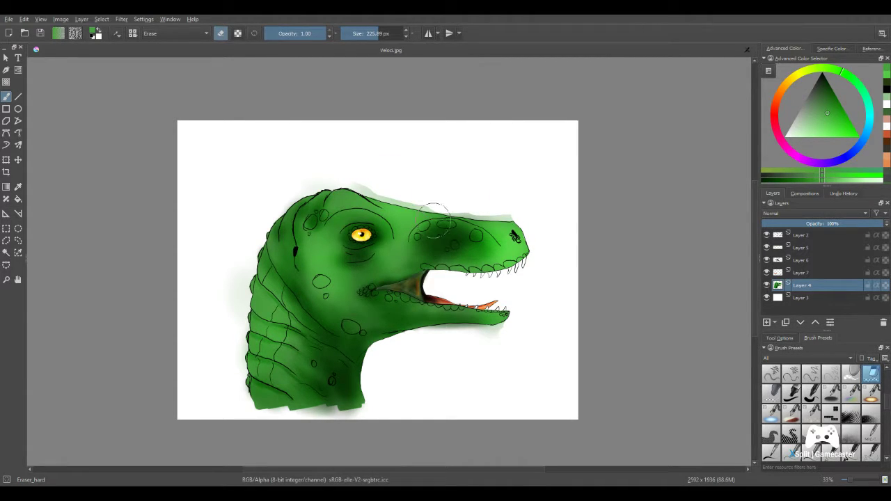
scroll(434, 221, up, 3)
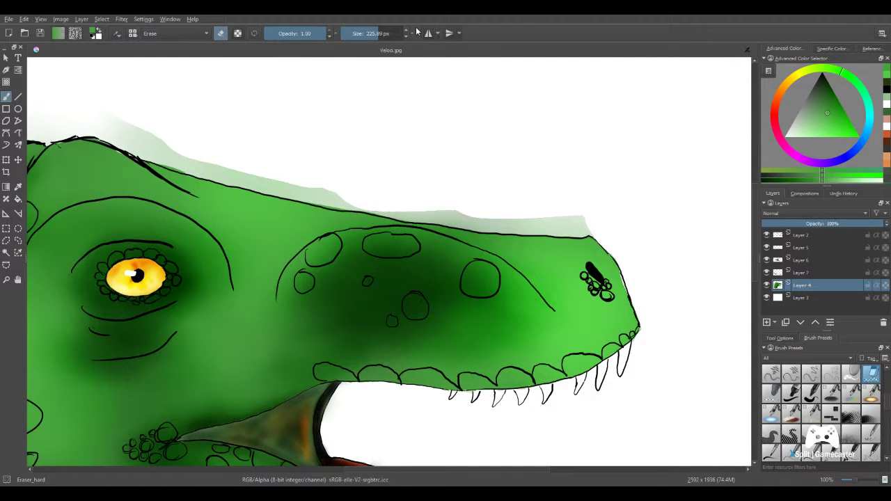
mouse_move(589, 199)
mouse_down()
mouse_move(568, 219)
mouse_move(568, 207)
mouse_move(583, 207)
mouse_move(583, 218)
mouse_move(566, 220)
mouse_move(458, 211)
mouse_move(479, 206)
mouse_move(496, 217)
mouse_move(487, 209)
mouse_move(416, 226)
mouse_move(455, 217)
mouse_move(408, 197)
mouse_move(444, 203)
mouse_move(403, 199)
mouse_move(433, 198)
mouse_move(452, 208)
mouse_move(355, 186)
mouse_move(302, 187)
mouse_move(235, 160)
mouse_move(366, 191)
mouse_move(249, 172)
mouse_move(161, 143)
mouse_move(173, 149)
mouse_move(173, 135)
mouse_move(144, 139)
mouse_move(96, 112)
mouse_up()
key(ctrl+z)
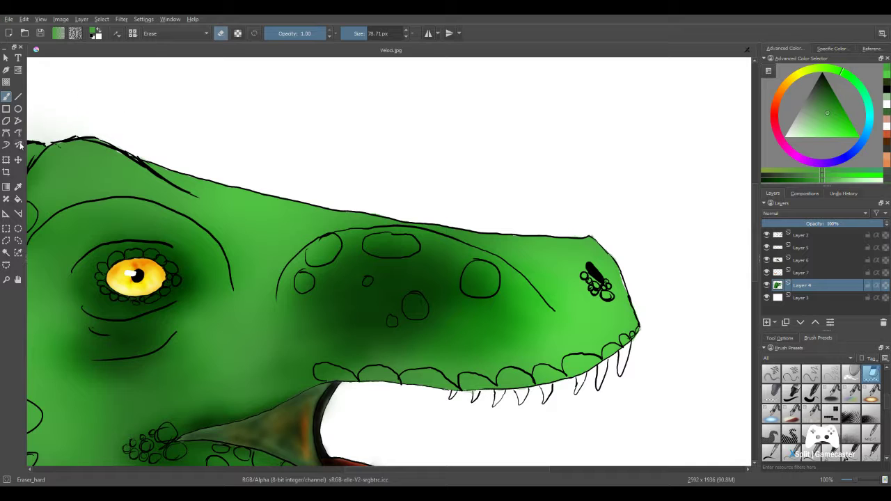
- Erase the leftover green along the underside of the lower jaw
scroll(210, 419, down, 3)
drag(212, 422, 379, 200)
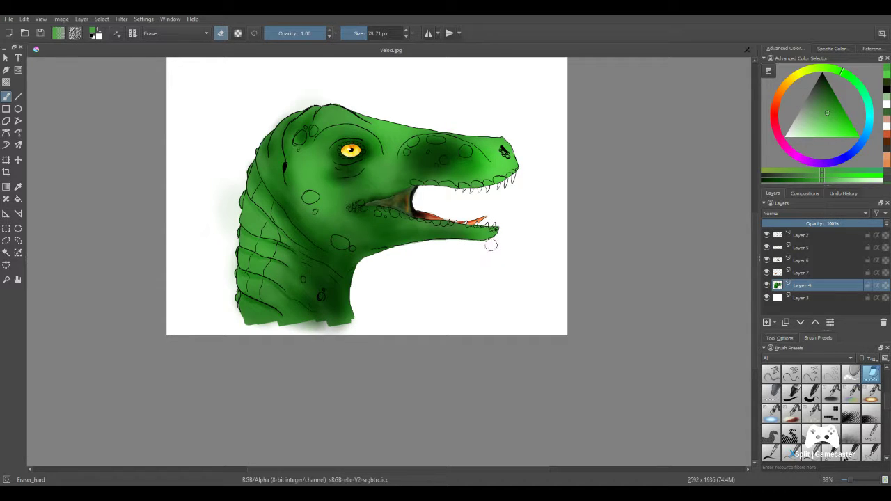
drag(483, 148, 519, 222)
scroll(491, 237, up, 2)
mouse_move(491, 274)
mouse_down()
mouse_move(349, 245)
mouse_move(392, 264)
mouse_move(553, 274)
mouse_up()
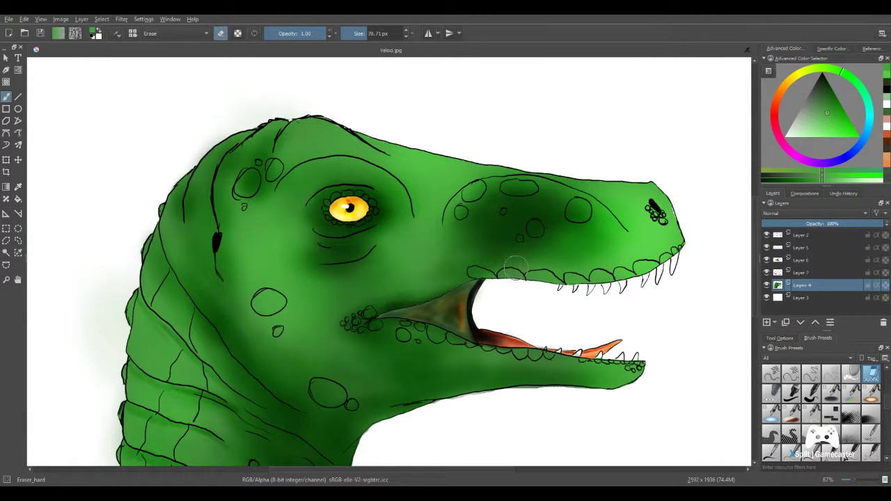
- Add a paint layer above Layer 4 and choose a light orange with the FX_overlay brush
drag(269, 303, 399, 183)
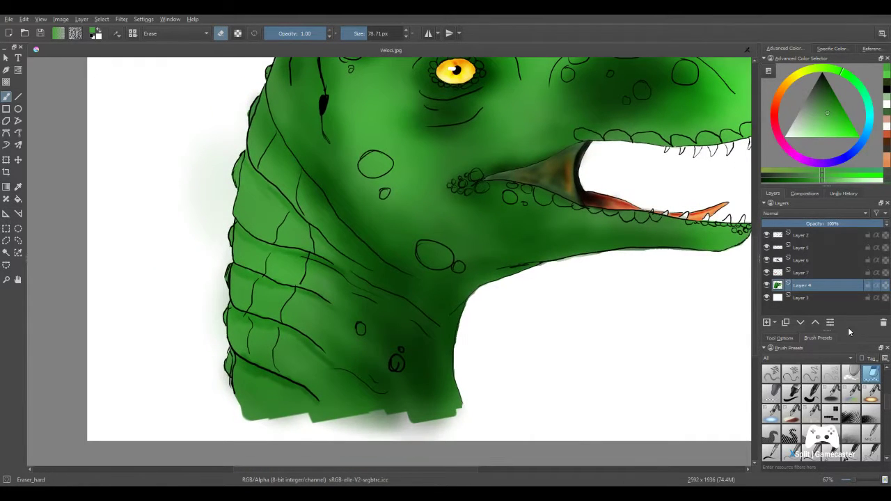
click(767, 323)
click(784, 96)
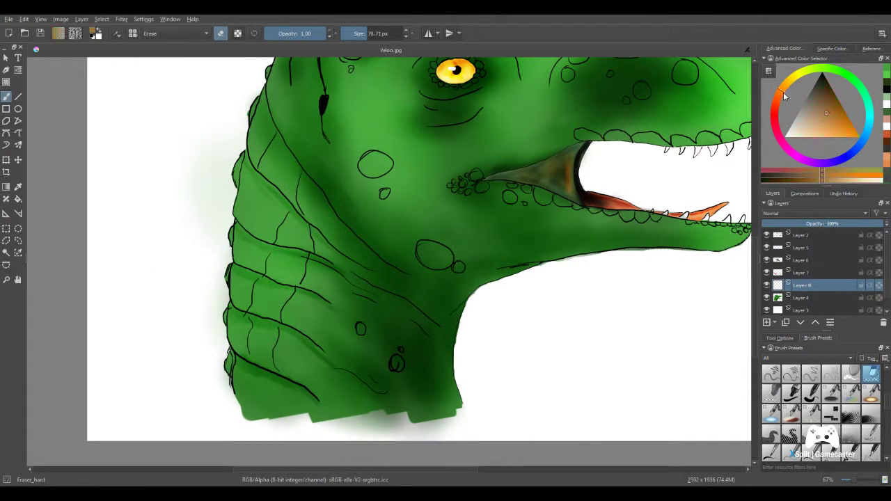
drag(786, 98, 790, 94)
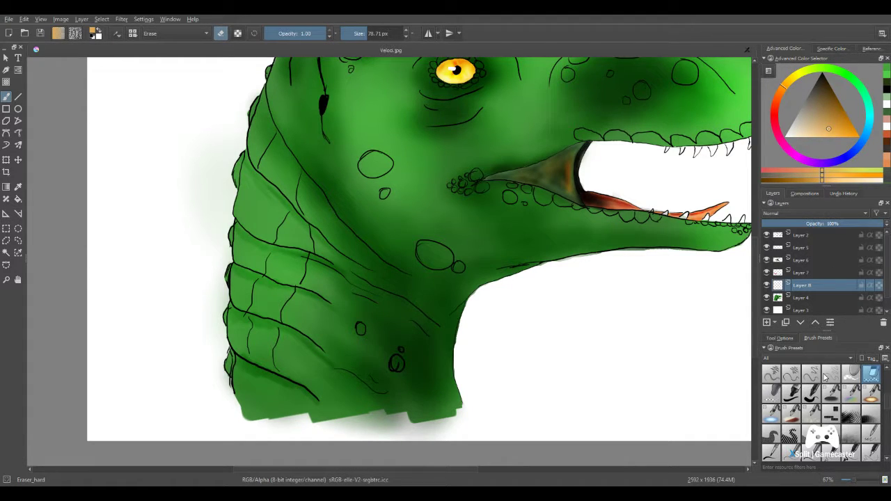
click(792, 413)
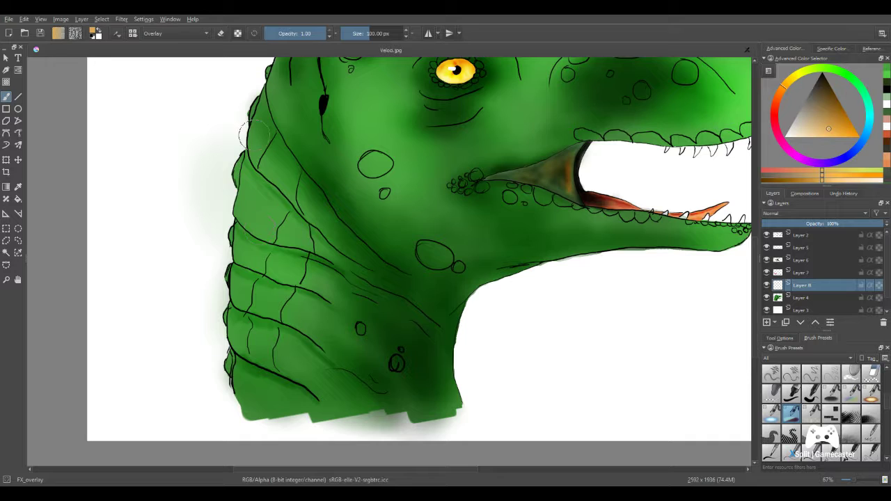
- Try painting a light orange stripe along the uppermost neck fold
mouse_move(254, 134)
mouse_down()
mouse_move(296, 184)
mouse_move(374, 257)
mouse_move(287, 186)
mouse_move(262, 143)
mouse_move(264, 162)
mouse_move(257, 132)
mouse_move(287, 158)
mouse_move(267, 143)
mouse_move(279, 173)
mouse_move(411, 281)
mouse_move(272, 150)
mouse_move(249, 197)
mouse_move(354, 209)
mouse_up()
scroll(282, 239, down, 4)
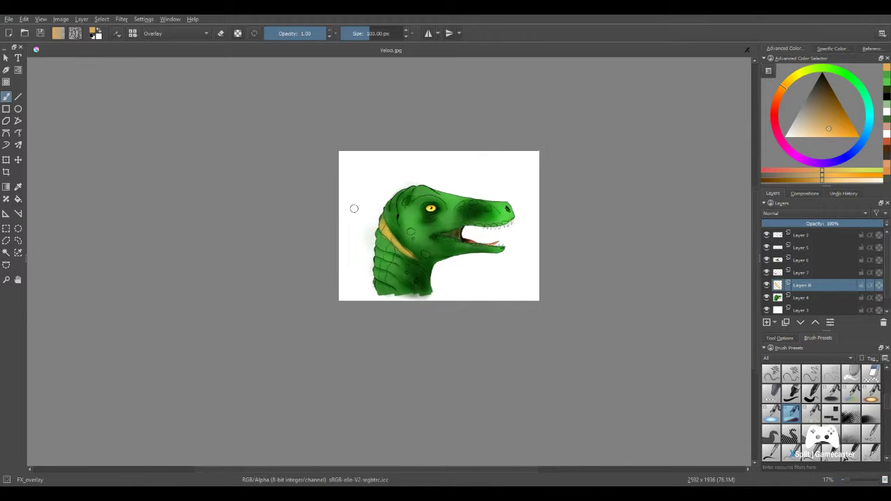
scroll(357, 229, up, 3)
drag(524, 290, 423, 236)
scroll(423, 237, up, 1)
scroll(423, 237, up, 3)
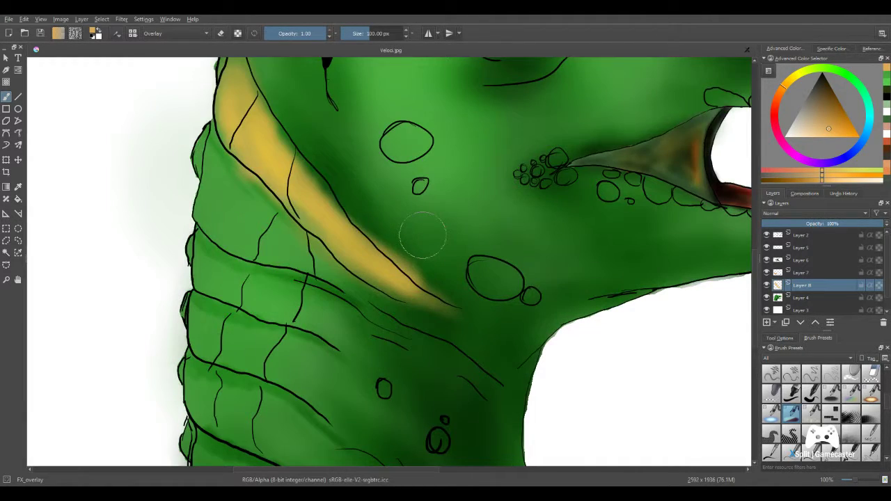
- Undo the light orange neck stripe and the added paint layer
key(ctrl+z)
key(ctrl+z)
key(ctrl+z)
key(ctrl+z)
key(ctrl+z)
key(ctrl+z)
key(ctrl+z)
key(ctrl+z)
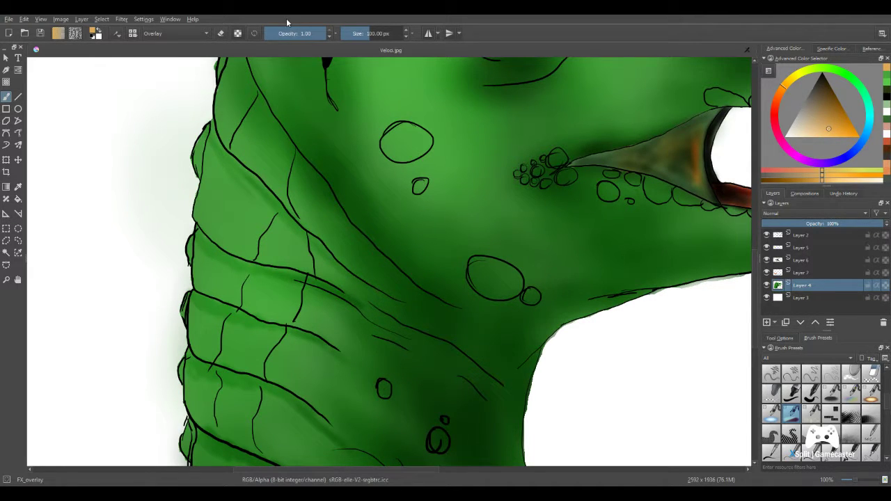
- Pick a deeper, more saturated orange as the painting colour
mouse_move(829, 128)
mouse_down()
mouse_move(841, 124)
mouse_move(833, 123)
mouse_up()
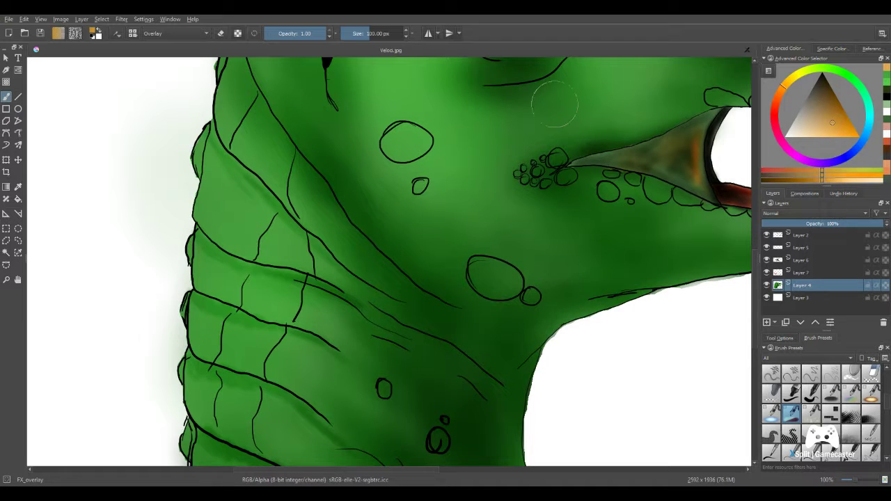
click(839, 124)
- Try the deeper orange on the uppermost neck fold directly on Layer 4, and undo the strokes
drag(216, 66, 310, 199)
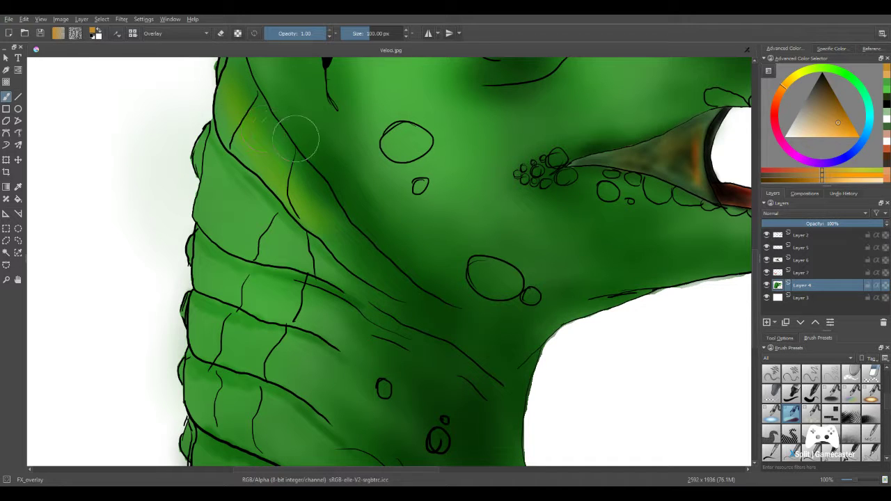
key(ctrl+z)
key(ctrl+z)
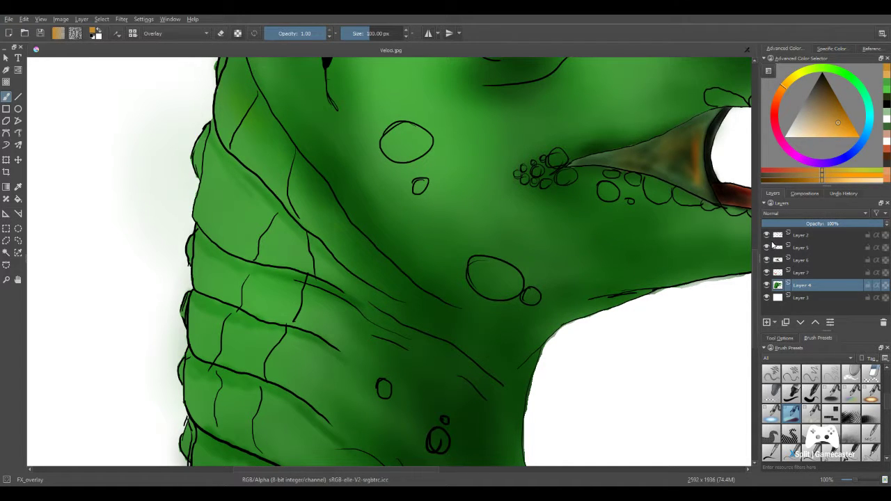
- Add a new paint layer above Layer 4 and paint an orange stripe along the uppermost neck fold
click(767, 323)
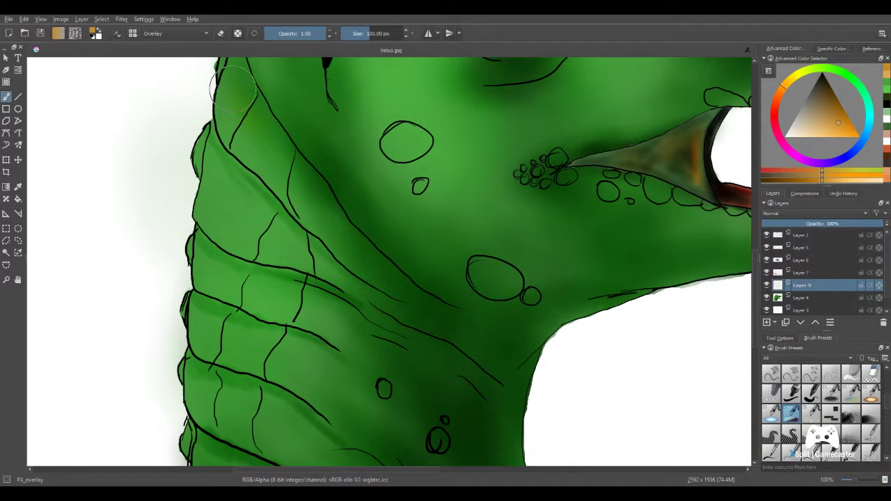
mouse_move(224, 82)
mouse_down()
mouse_move(312, 204)
mouse_move(375, 271)
mouse_move(289, 182)
mouse_move(212, 83)
mouse_up()
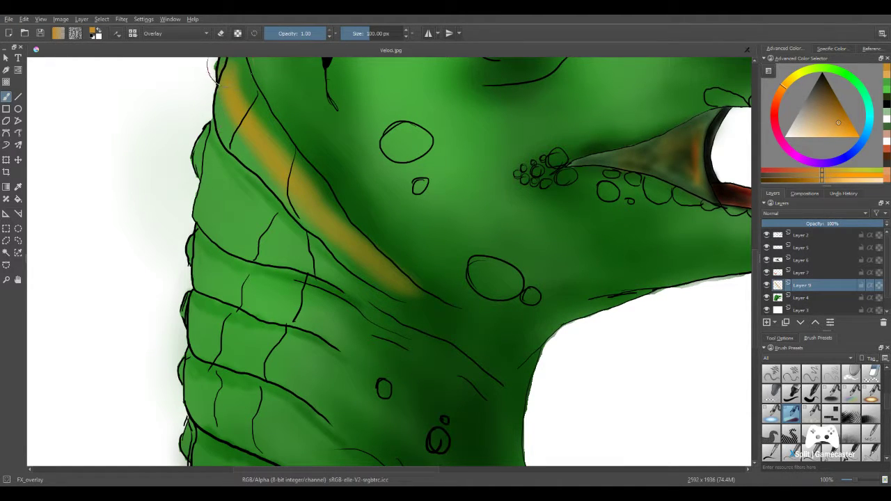
- Paint orange stripes along the second and third neck folds, with a short streak branching off the first stripe
scroll(317, 233, down, 5)
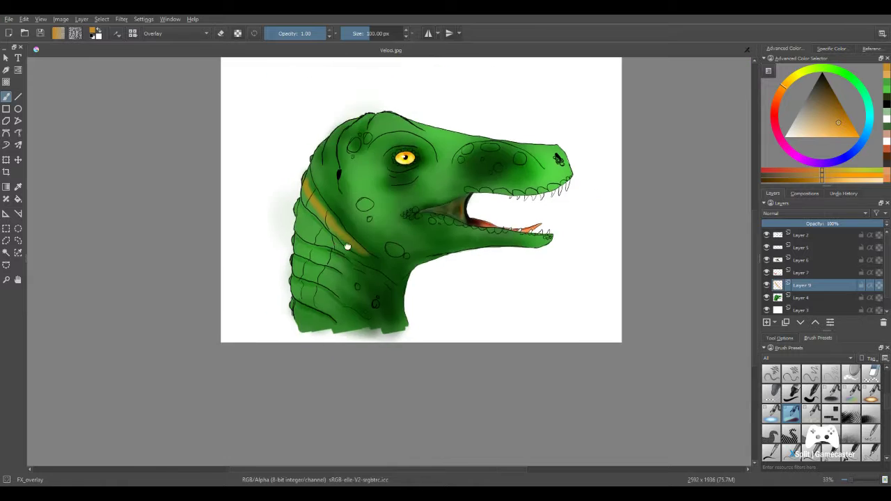
scroll(348, 244, up, 3)
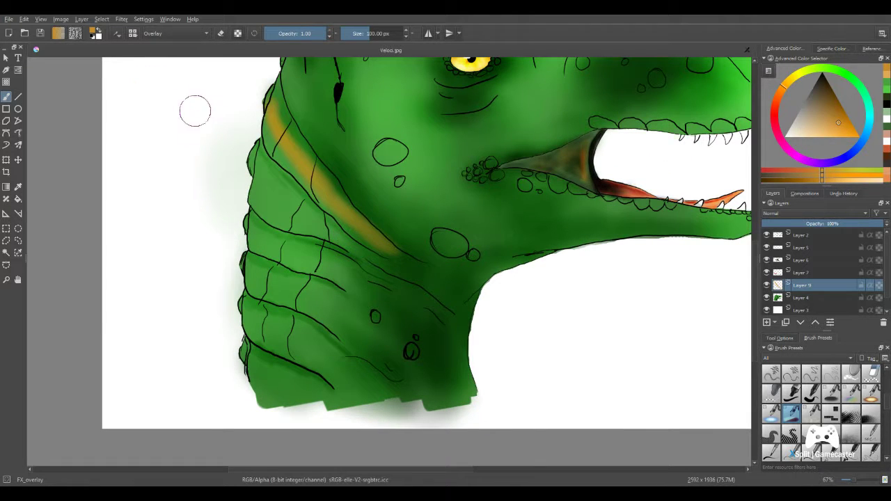
mouse_move(252, 159)
mouse_down()
mouse_move(297, 212)
mouse_move(243, 171)
mouse_move(325, 242)
mouse_move(364, 246)
mouse_move(417, 278)
mouse_up()
drag(279, 137, 352, 179)
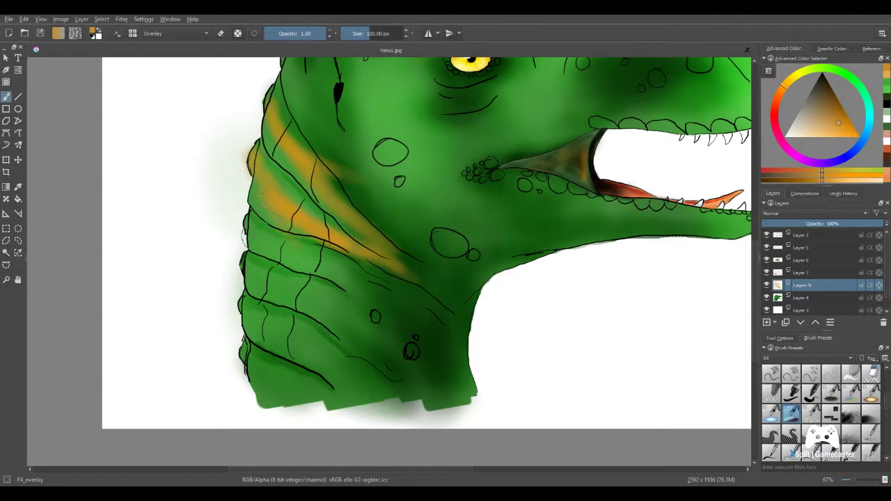
mouse_move(259, 240)
mouse_down()
mouse_move(355, 279)
mouse_move(390, 310)
mouse_up()
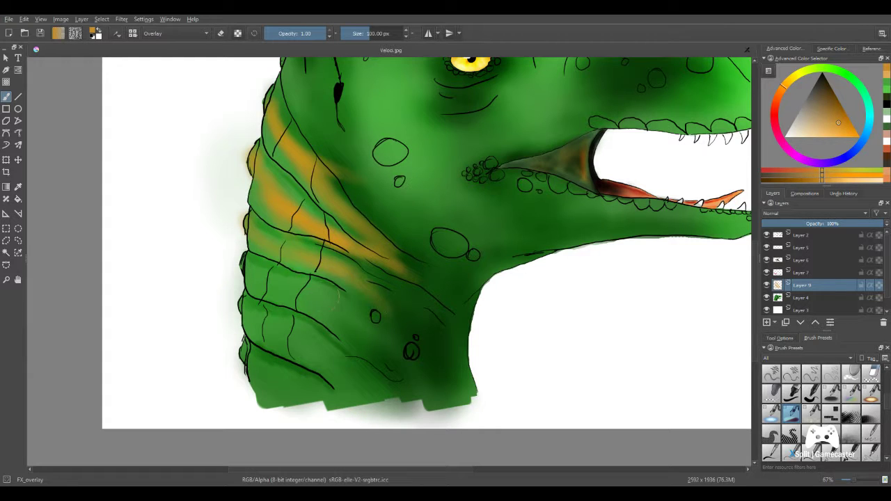
- Continue the orange stripes across the lower neck folds down to the base of the neck
drag(289, 302, 428, 319)
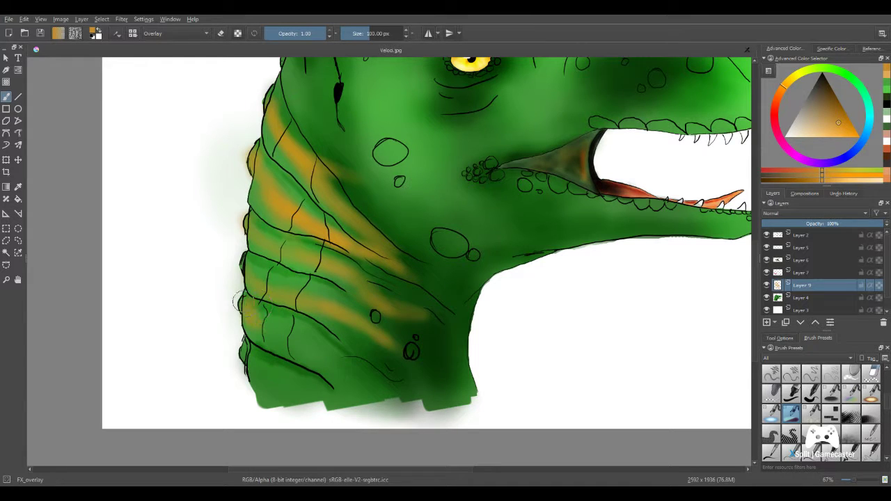
mouse_move(239, 301)
mouse_down()
mouse_move(260, 317)
mouse_move(365, 368)
mouse_up()
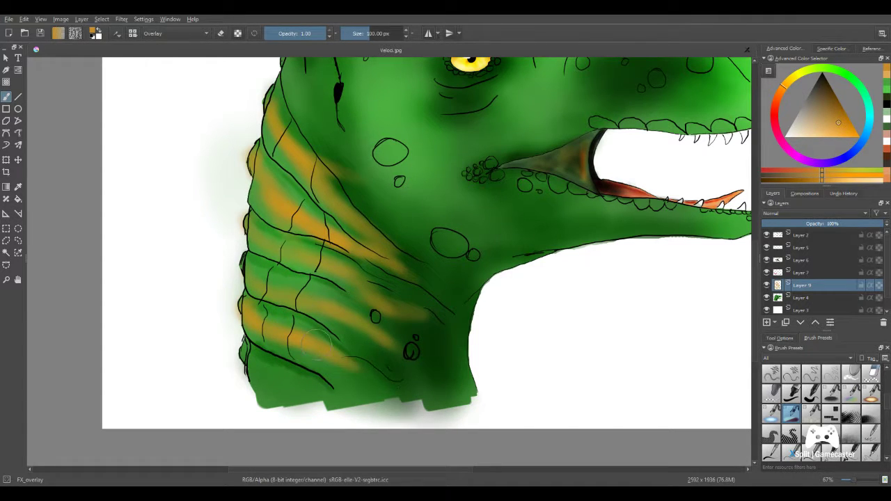
drag(317, 342, 370, 376)
drag(238, 365, 290, 376)
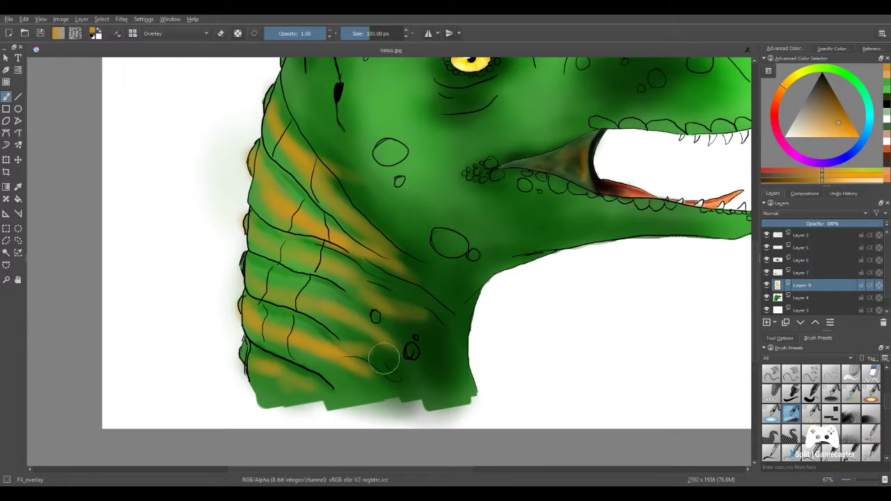
scroll(336, 286, down, 7)
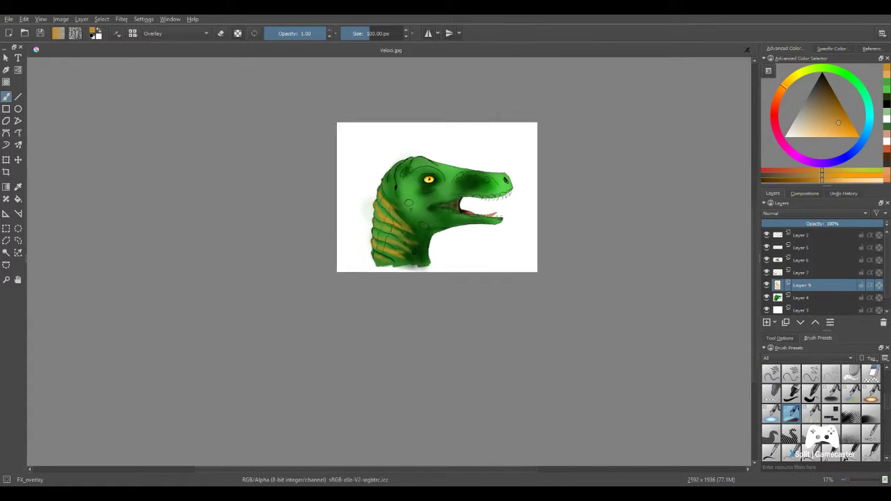
scroll(373, 252, up, 6)
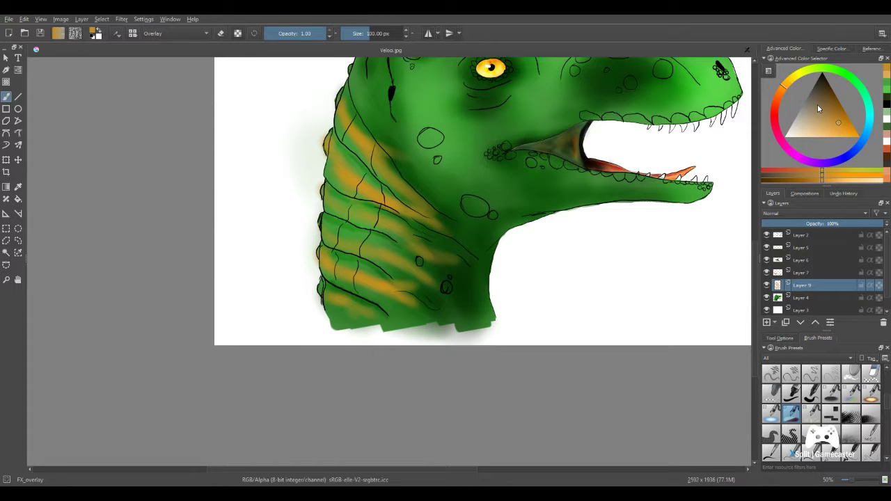
- Fill the back edge of the neck with orange so it joins the outer ends of the stripes
click(839, 130)
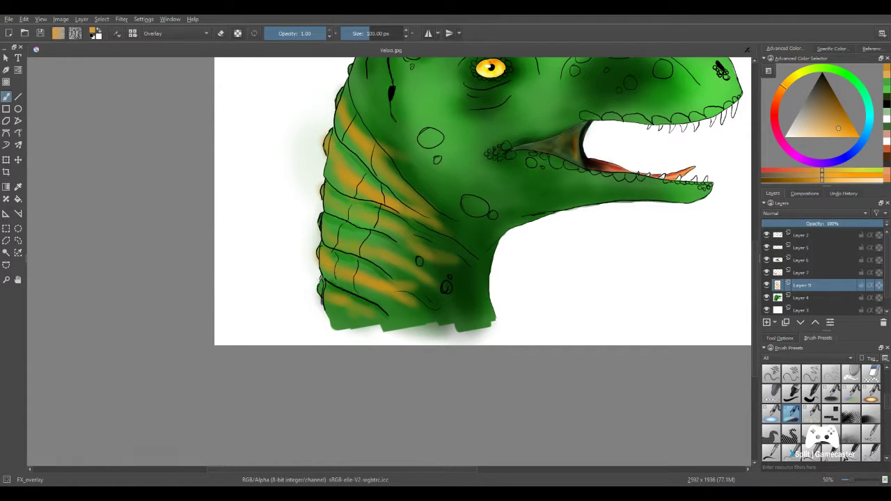
drag(323, 278, 333, 167)
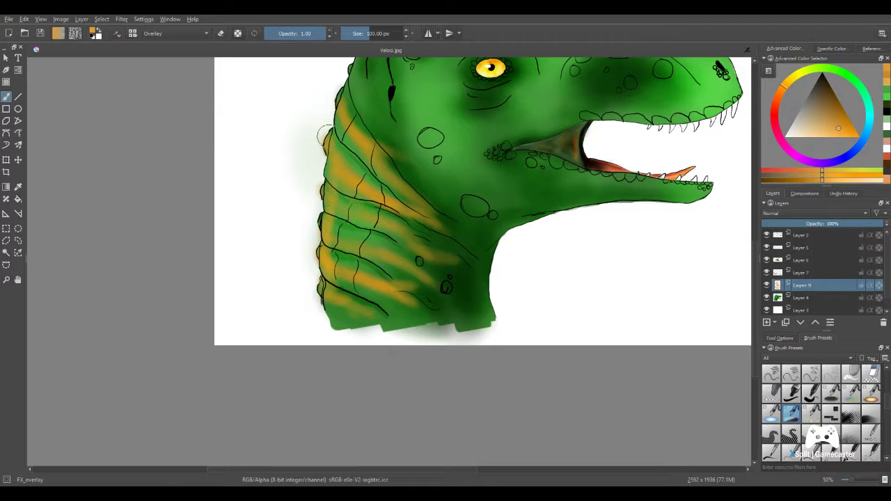
mouse_move(324, 136)
mouse_down()
mouse_move(352, 106)
mouse_move(343, 134)
mouse_up()
drag(329, 166, 322, 209)
mouse_move(318, 281)
mouse_down()
mouse_move(342, 314)
mouse_move(341, 220)
mouse_up()
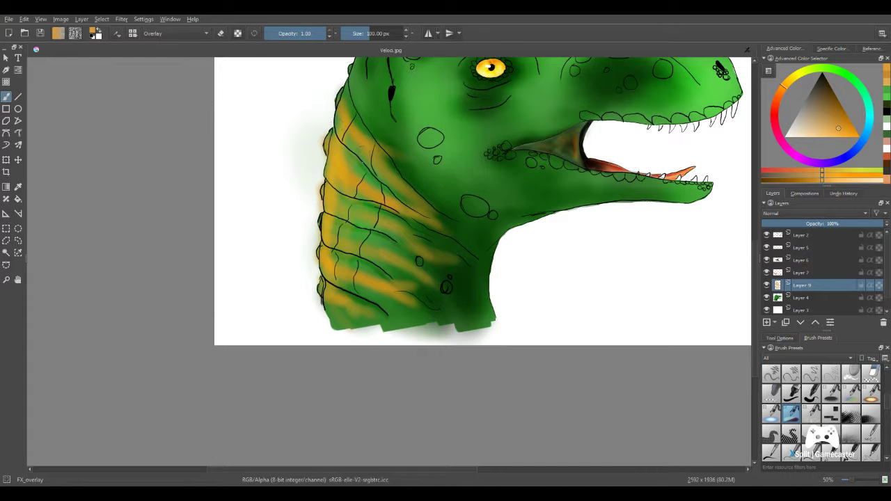
- Paint orange along the brow ridge above the eye and over the lip scales of both jaws
scroll(466, 207, down, 3)
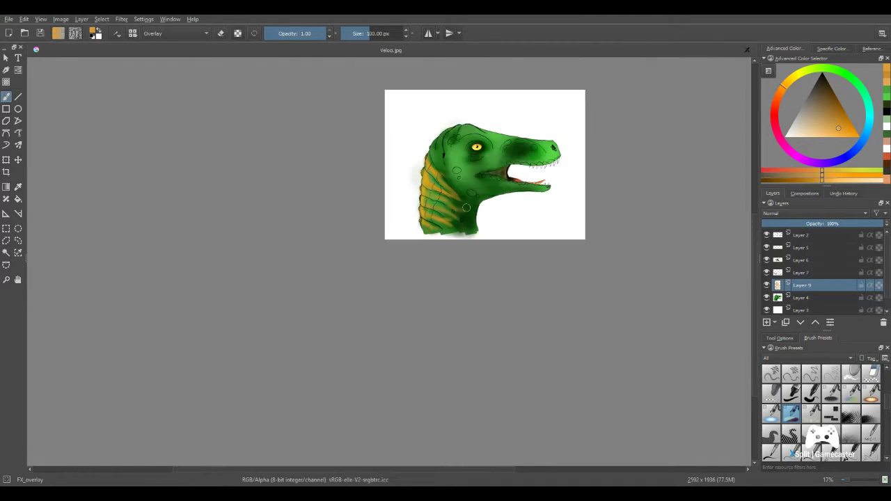
scroll(505, 302, up, 3)
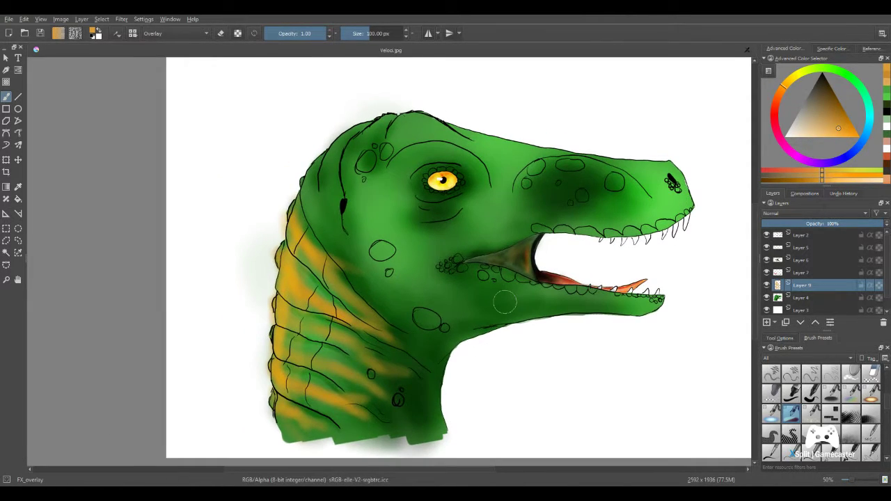
mouse_move(429, 159)
mouse_down()
mouse_move(459, 149)
mouse_move(488, 186)
mouse_move(452, 148)
mouse_move(417, 139)
mouse_move(387, 153)
mouse_move(418, 150)
mouse_up()
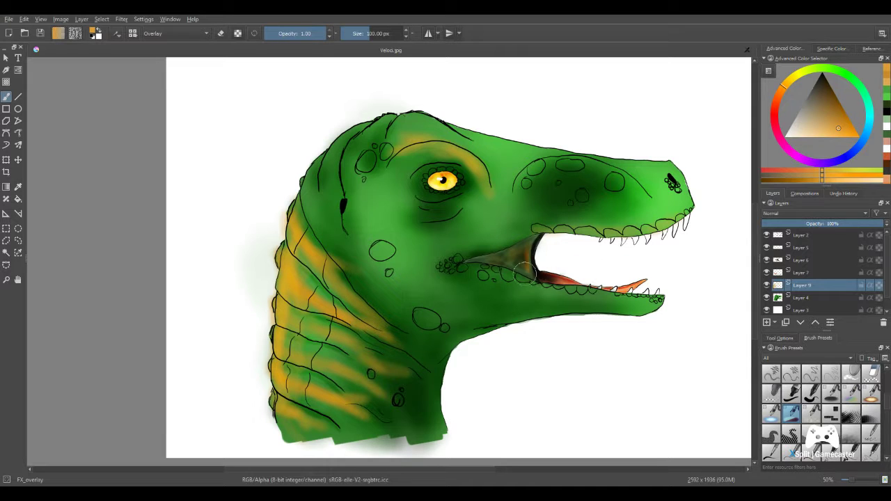
drag(496, 270, 516, 280)
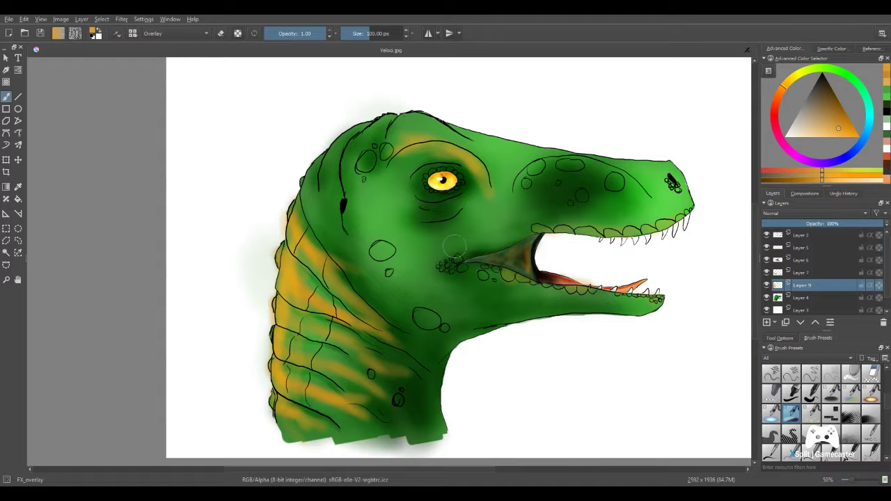
- Tint the round scales on the snout, back of the head, cheek, jaw and mouth corner with orange
click(530, 184)
mouse_move(560, 167)
mouse_down()
mouse_move(616, 182)
mouse_move(571, 205)
mouse_move(560, 182)
mouse_up()
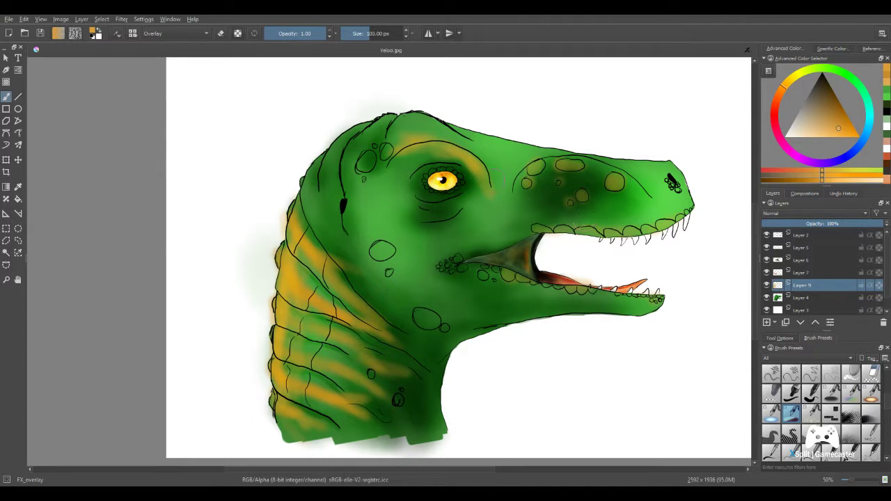
drag(365, 165, 369, 162)
click(385, 155)
click(382, 250)
click(426, 319)
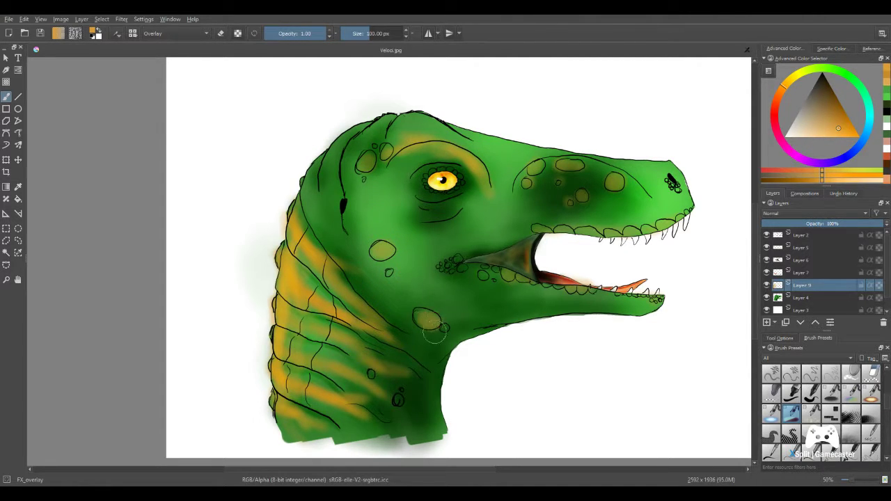
click(493, 278)
click(465, 271)
click(446, 268)
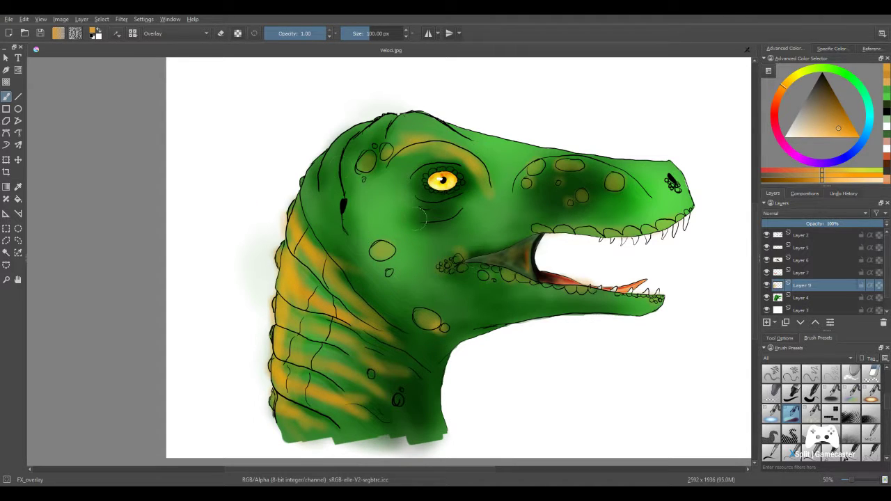
- Paint an orange stripe along the fold behind the head, reducing the brush size to about 56 px
mouse_move(338, 225)
mouse_down()
mouse_move(318, 150)
mouse_move(330, 202)
mouse_move(322, 169)
mouse_up()
click(364, 35)
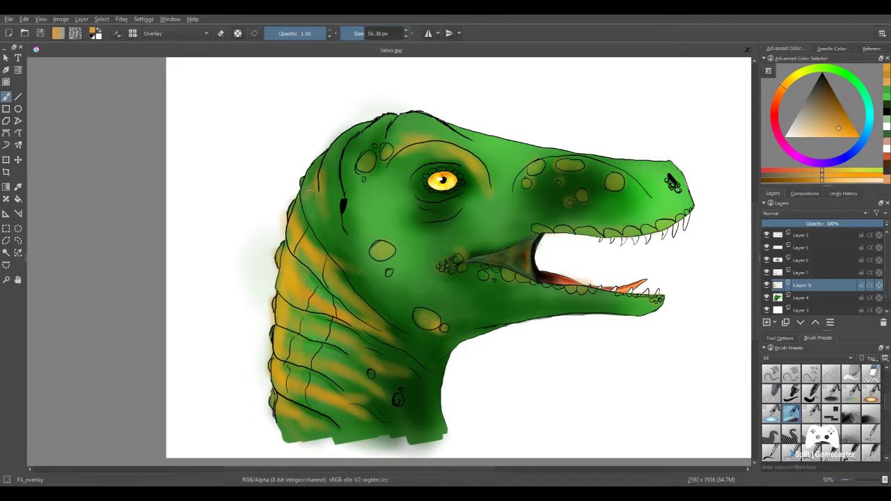
mouse_move(340, 237)
mouse_down()
mouse_move(319, 182)
mouse_move(322, 203)
mouse_move(321, 175)
mouse_up()
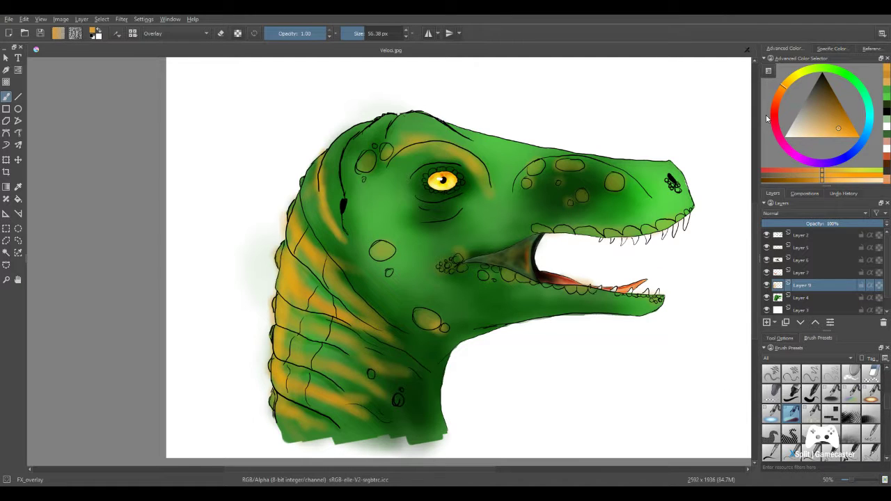
- Shade across the neck folds and the back of the head with a dark brown brush of 111.42 px
click(816, 88)
click(388, 33)
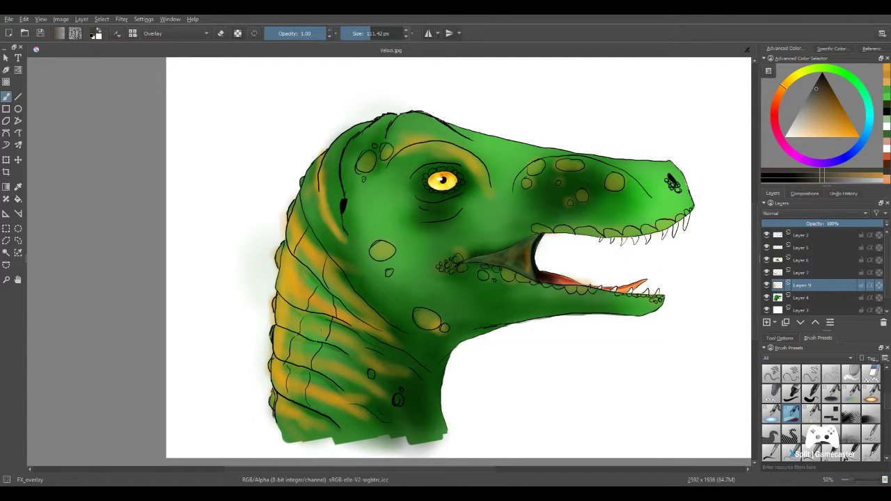
mouse_move(280, 271)
mouse_down()
mouse_move(295, 311)
mouse_move(354, 346)
mouse_move(383, 381)
mouse_up()
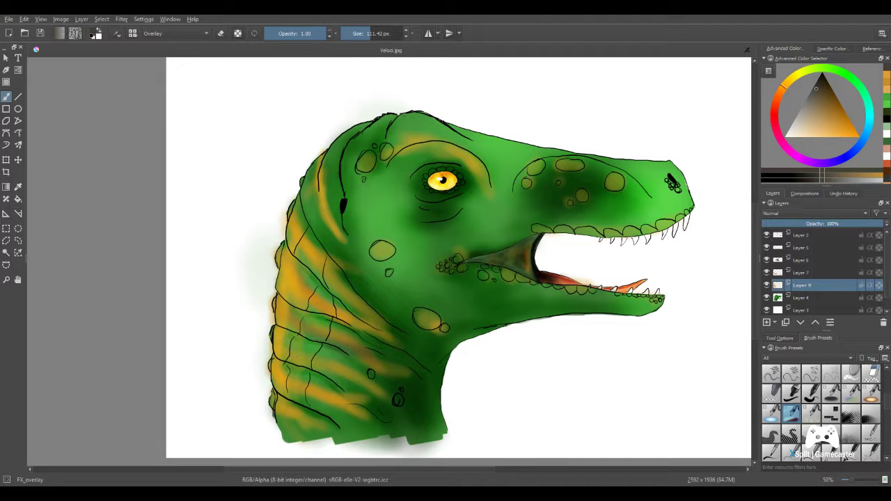
drag(274, 294, 298, 348)
drag(275, 320, 356, 392)
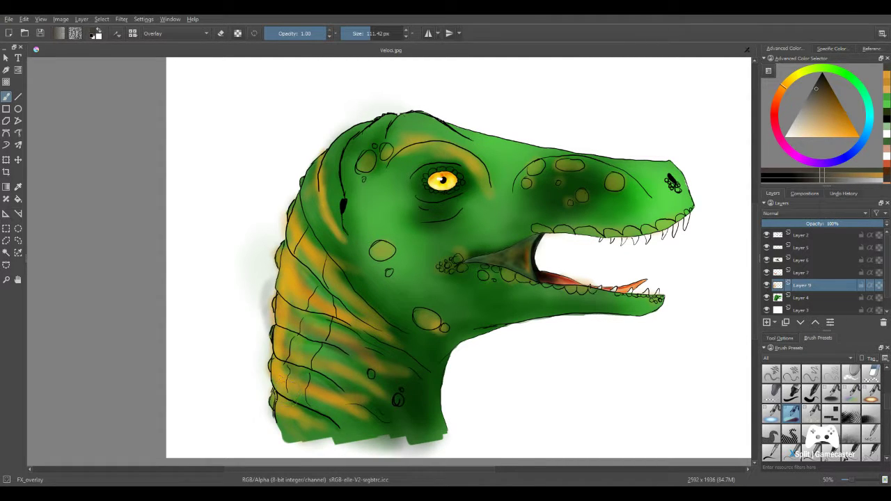
drag(314, 222, 302, 169)
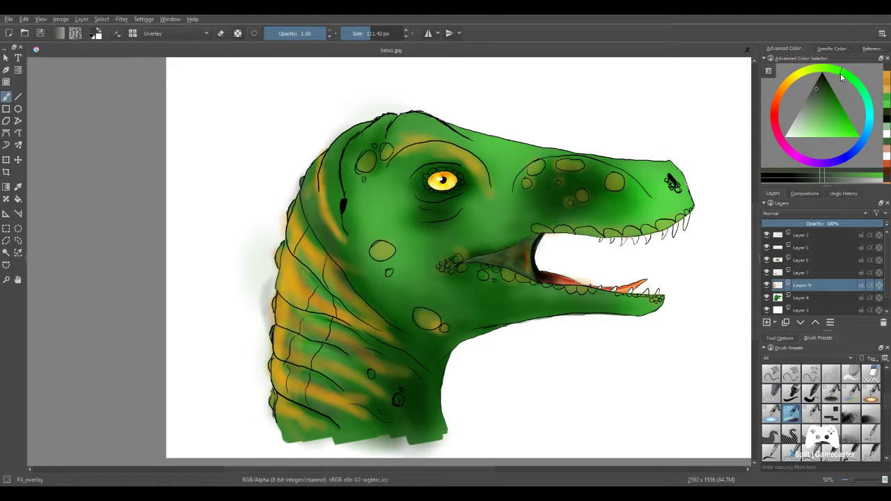
- Blend medium-dark green over the neck stripes from the upper folds to the base with a brush of about 234 px
drag(836, 104, 837, 102)
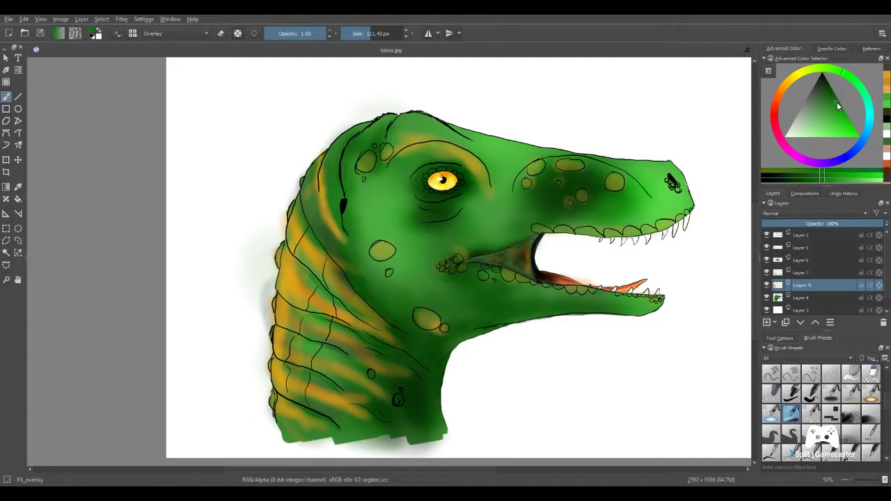
click(378, 33)
mouse_move(307, 254)
mouse_down()
mouse_move(301, 227)
mouse_move(310, 275)
mouse_up()
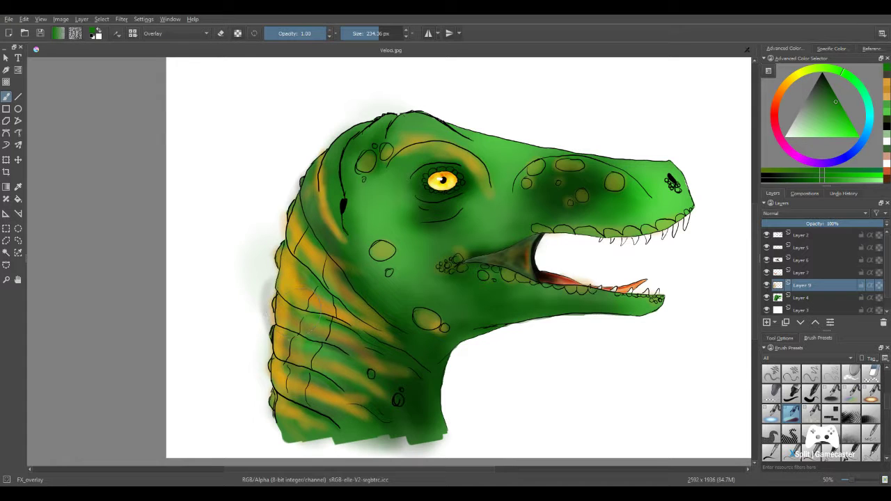
mouse_move(307, 315)
mouse_down()
mouse_move(326, 339)
mouse_move(313, 365)
mouse_up()
mouse_move(299, 416)
mouse_down()
mouse_move(314, 276)
mouse_move(306, 202)
mouse_move(300, 220)
mouse_move(369, 355)
mouse_move(414, 374)
mouse_move(406, 394)
mouse_move(307, 383)
mouse_move(352, 391)
mouse_move(310, 283)
mouse_up()
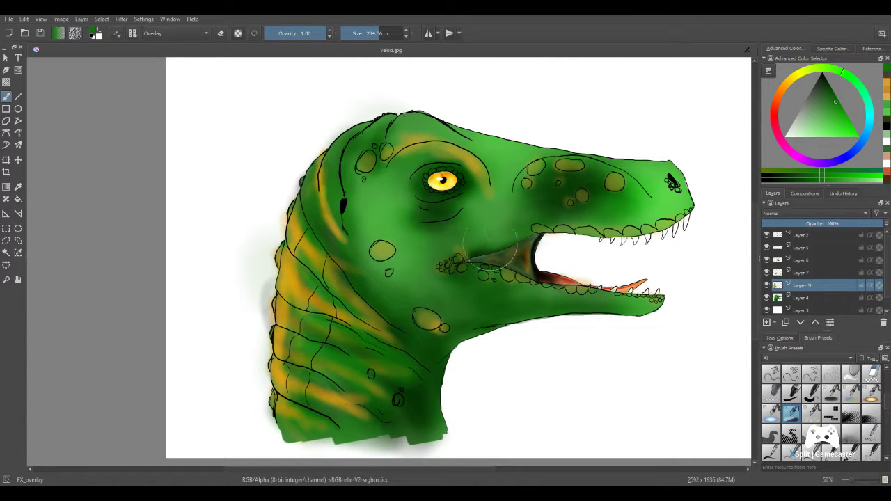
- Deepen the neck folds and the area behind the head with a darker green brush of 74.64 px, undoing the first stroke
mouse_move(501, 227)
mouse_down()
mouse_move(483, 241)
mouse_move(444, 247)
mouse_move(457, 217)
mouse_up()
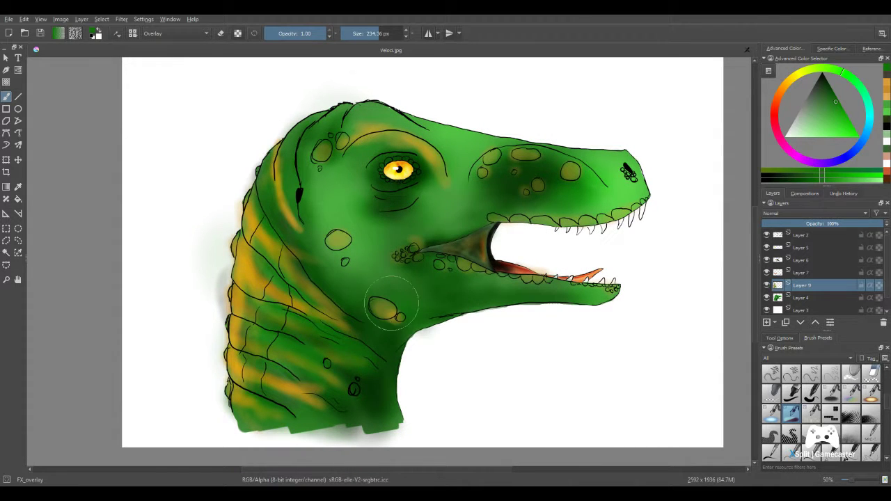
click(831, 86)
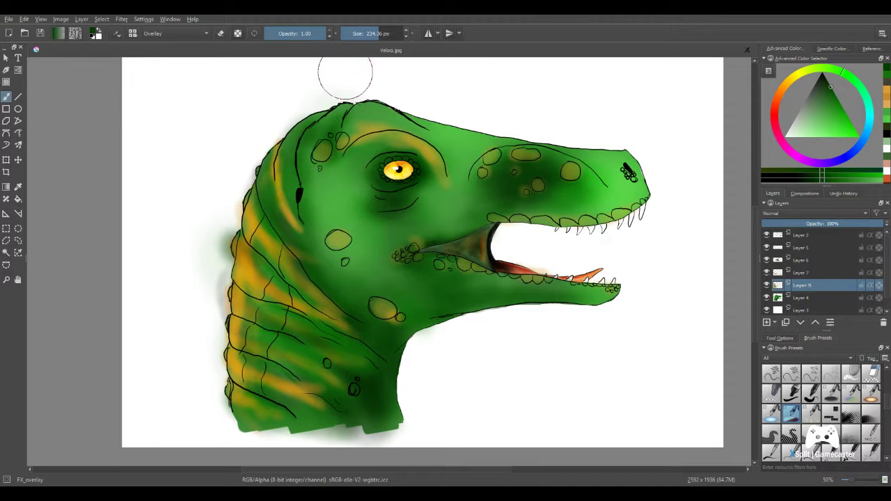
drag(360, 35, 351, 35)
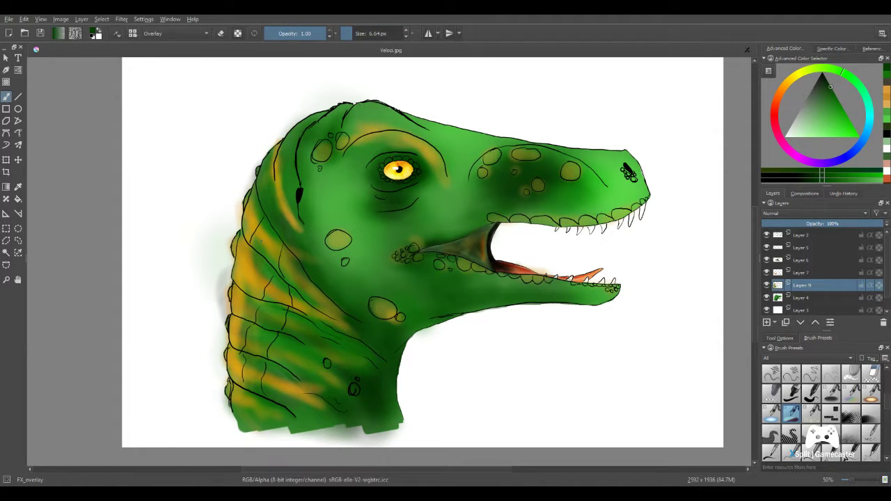
click(367, 38)
mouse_move(242, 211)
mouse_down()
mouse_move(275, 256)
mouse_move(263, 217)
mouse_move(284, 253)
mouse_move(279, 238)
mouse_move(250, 214)
mouse_move(286, 258)
mouse_move(268, 279)
mouse_move(250, 266)
mouse_move(286, 304)
mouse_up()
key(ctrl+z)
mouse_move(232, 301)
mouse_down()
mouse_move(241, 296)
mouse_move(240, 328)
mouse_move(262, 369)
mouse_move(252, 371)
mouse_move(296, 389)
mouse_up()
drag(260, 349, 310, 361)
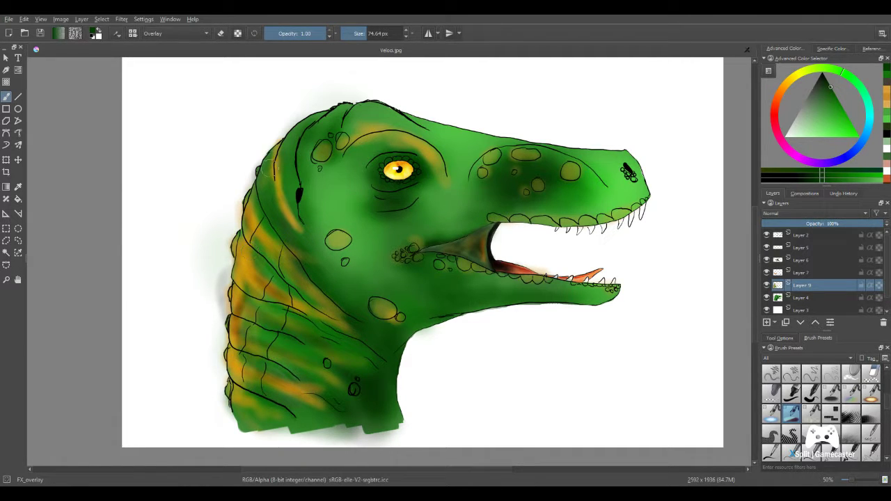
mouse_move(273, 154)
mouse_down()
mouse_move(267, 218)
mouse_move(333, 306)
mouse_move(268, 225)
mouse_up()
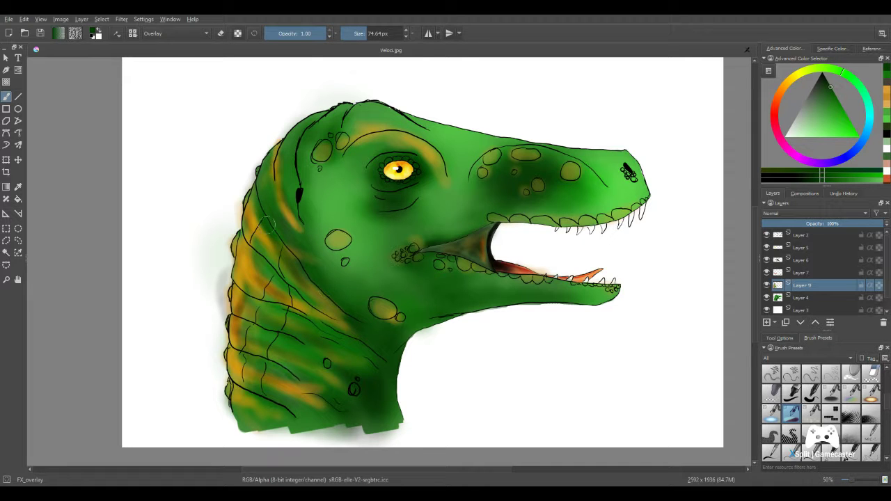
- Darken the ring of small scales around the eye with dark green at a brush size of 27.20 px
scroll(350, 284, down, 2)
scroll(376, 306, up, 4)
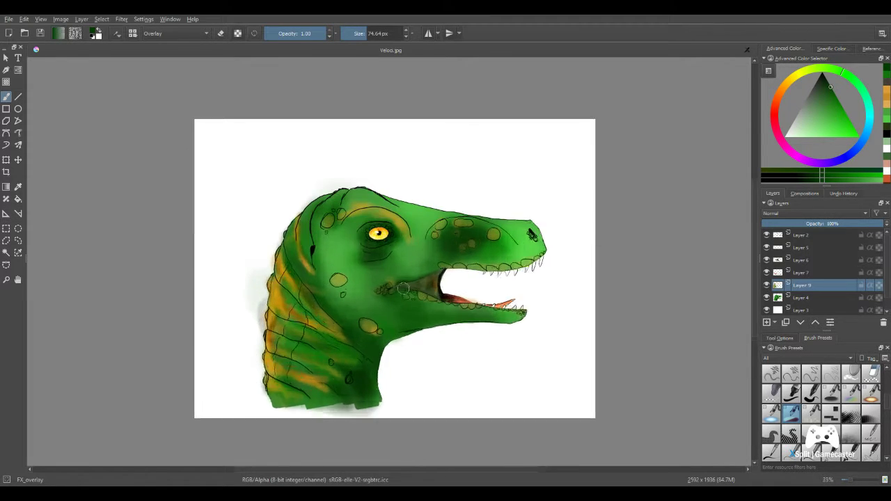
scroll(406, 324, up, 3)
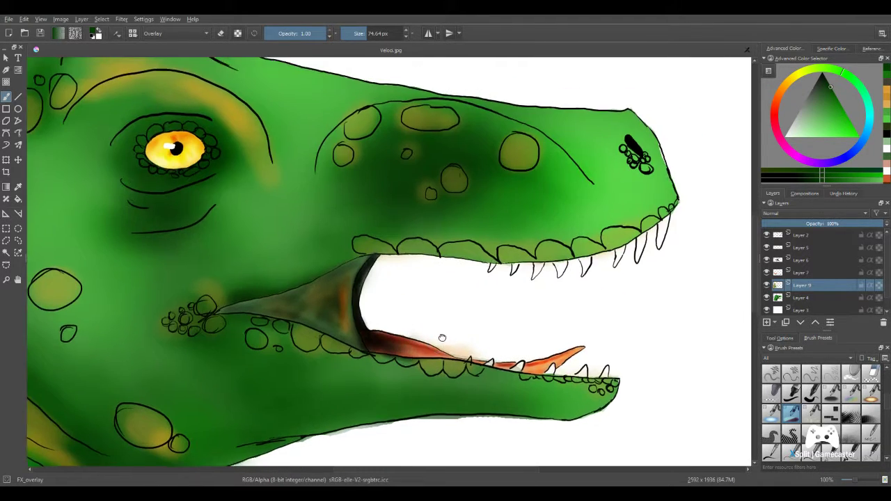
scroll(441, 356, up, 2)
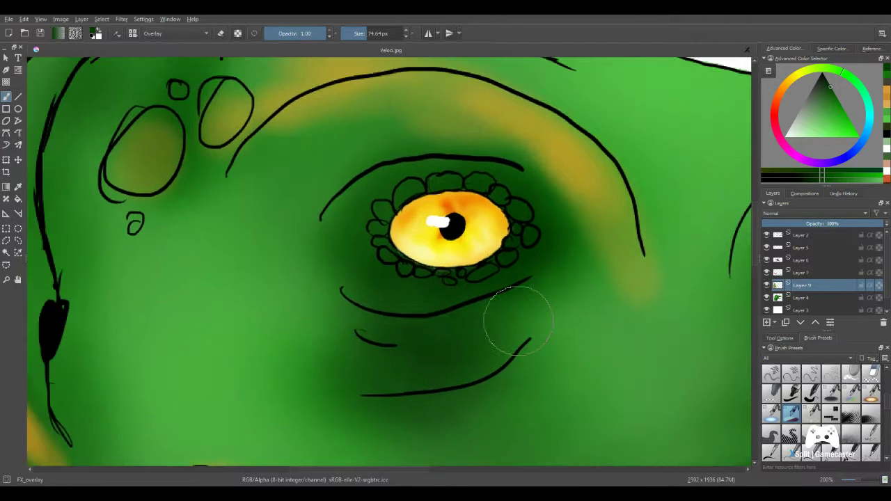
click(359, 33)
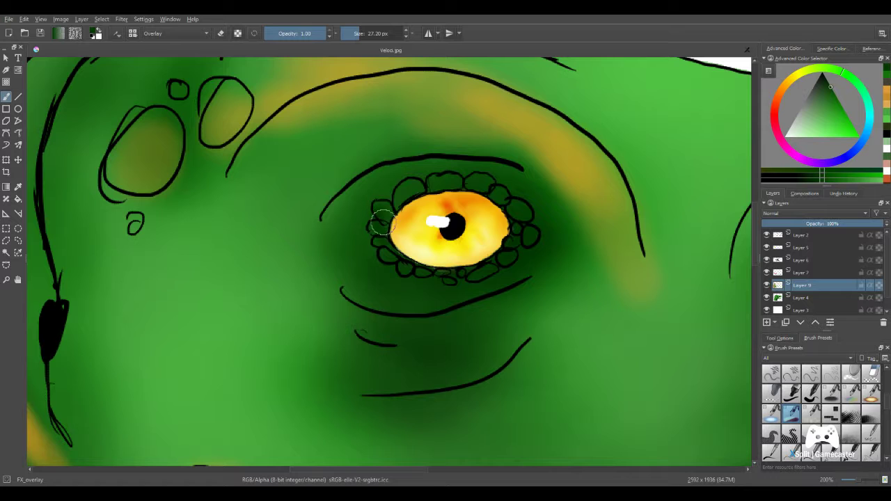
mouse_move(388, 254)
mouse_down()
mouse_move(436, 271)
mouse_move(480, 271)
mouse_move(521, 250)
mouse_move(526, 232)
mouse_move(481, 274)
mouse_up()
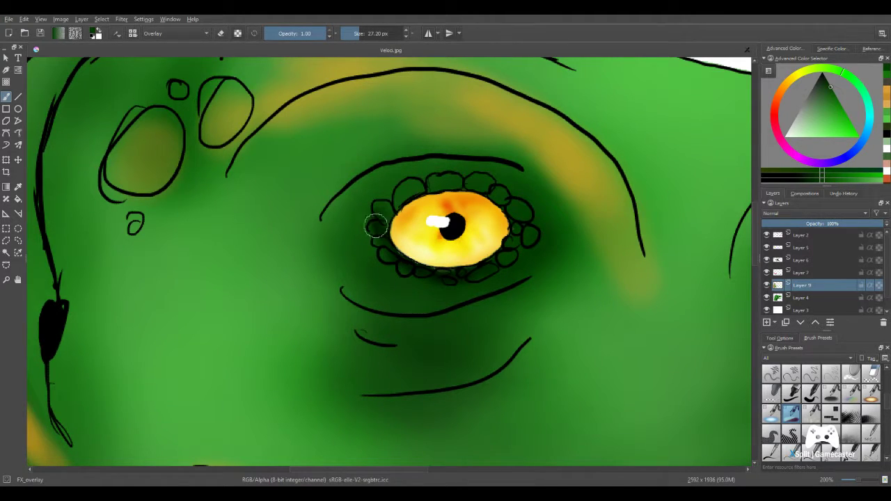
mouse_move(376, 225)
mouse_down()
mouse_move(415, 188)
mouse_move(464, 194)
mouse_move(525, 227)
mouse_move(511, 246)
mouse_up()
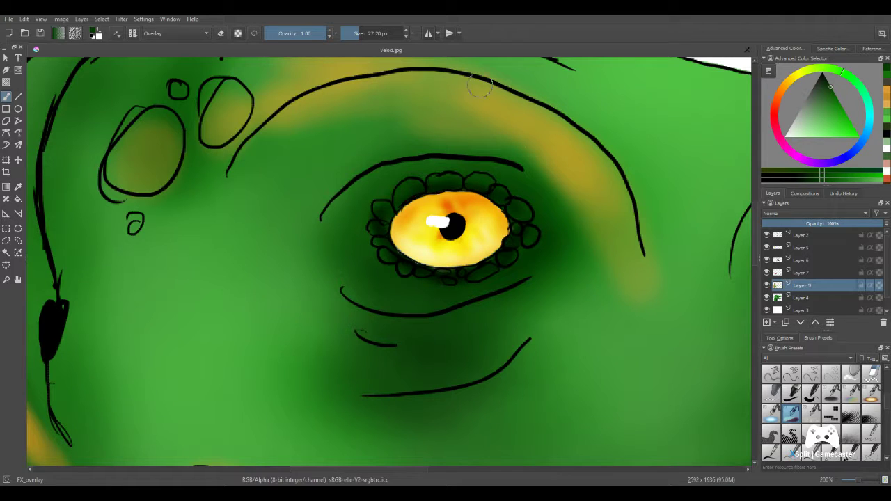
- Switch the brush colour back to orange and tint the small scales around the eye, undoing the first stroke
click(790, 87)
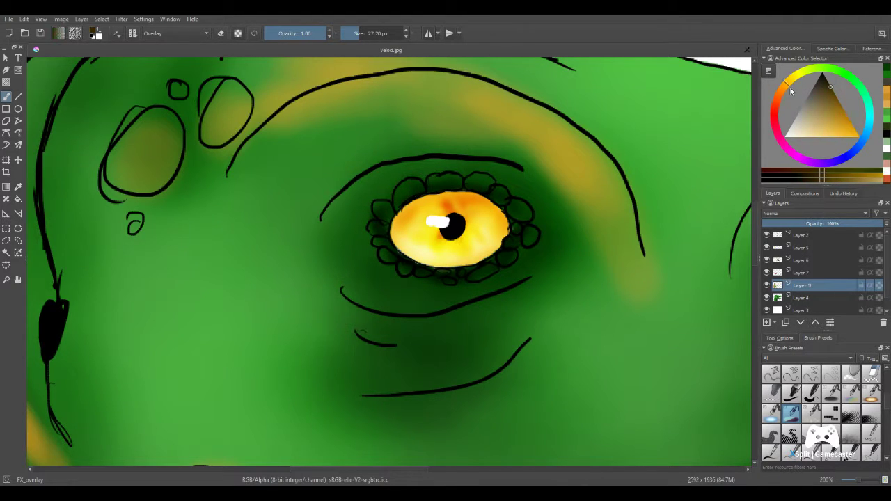
mouse_move(818, 99)
mouse_down()
mouse_move(844, 136)
mouse_move(841, 126)
mouse_up()
drag(380, 241, 418, 275)
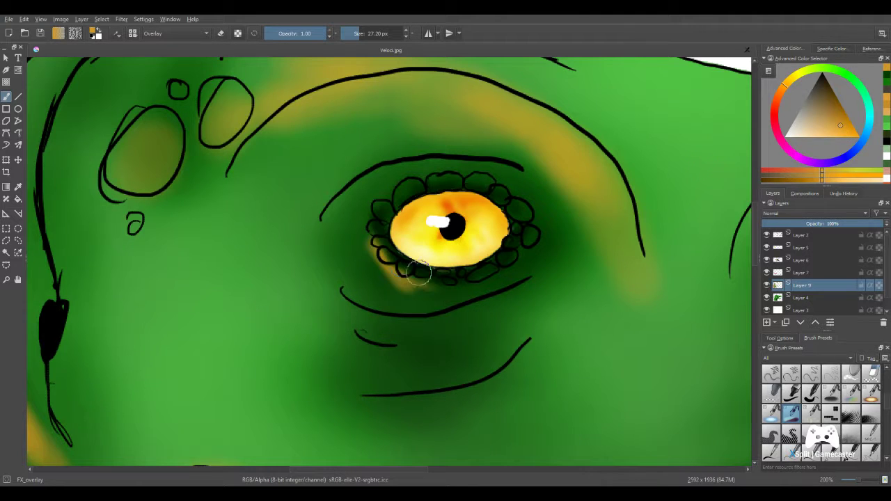
key(ctrl+z)
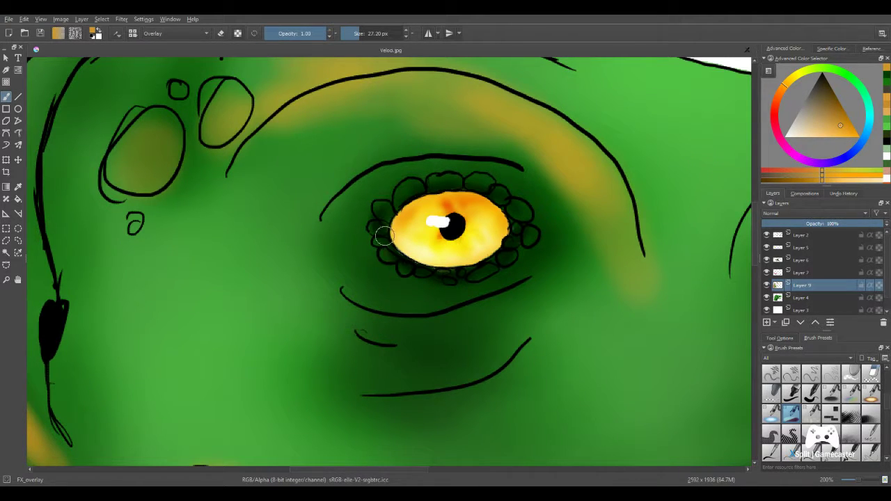
ctrl+click(516, 247)
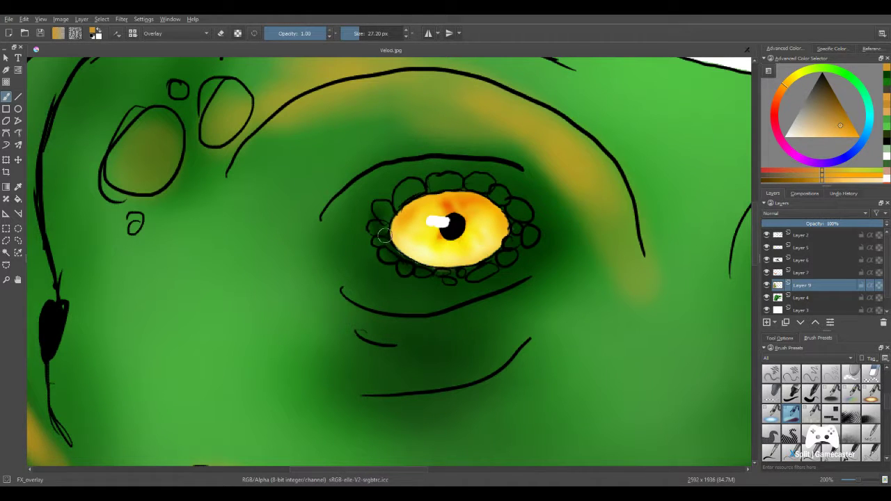
mouse_move(386, 236)
mouse_down()
mouse_move(407, 265)
mouse_move(490, 270)
mouse_move(515, 246)
mouse_move(520, 221)
mouse_move(462, 185)
mouse_move(396, 199)
mouse_move(379, 222)
mouse_move(412, 269)
mouse_move(459, 271)
mouse_move(466, 265)
mouse_move(443, 240)
mouse_up()
scroll(460, 269, down, 6)
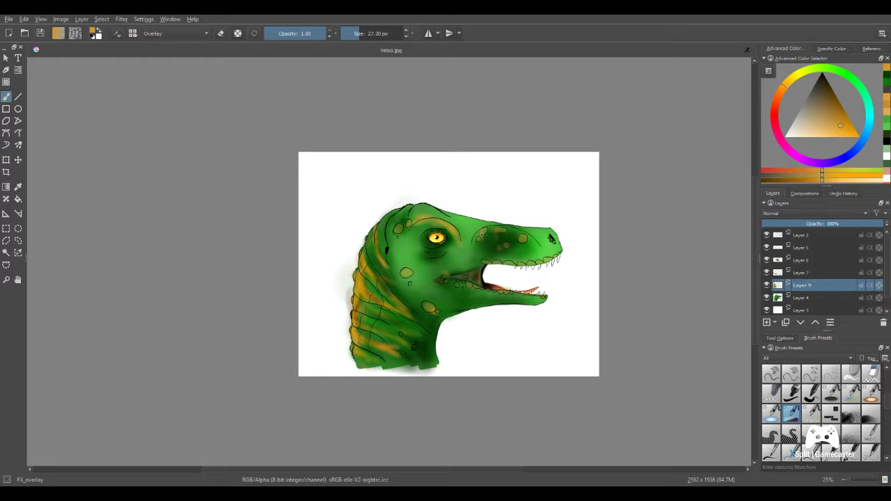
- Tint the small outline bumps along the back of the neck orange on Layer 9 with the FX_overlay brush at 27.20 px
scroll(472, 239, up, 3)
drag(273, 331, 224, 305)
scroll(266, 256, up, 2)
drag(266, 256, 356, 292)
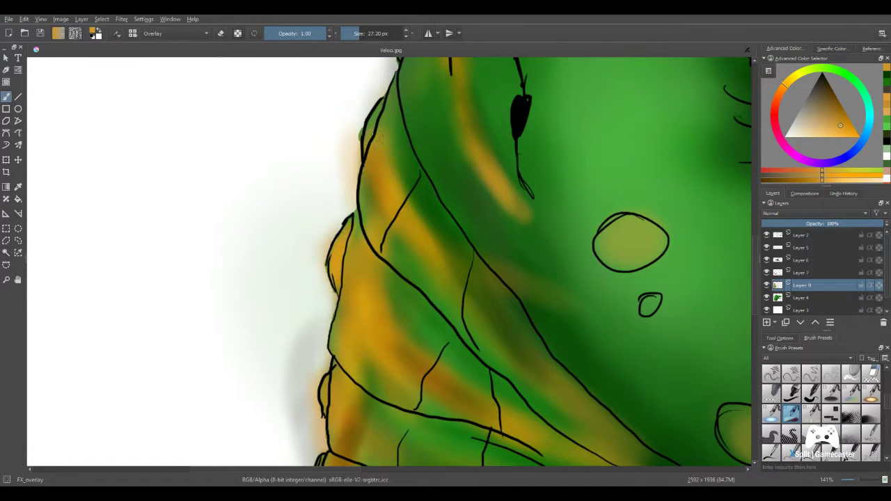
drag(376, 120, 381, 99)
drag(370, 279, 384, 177)
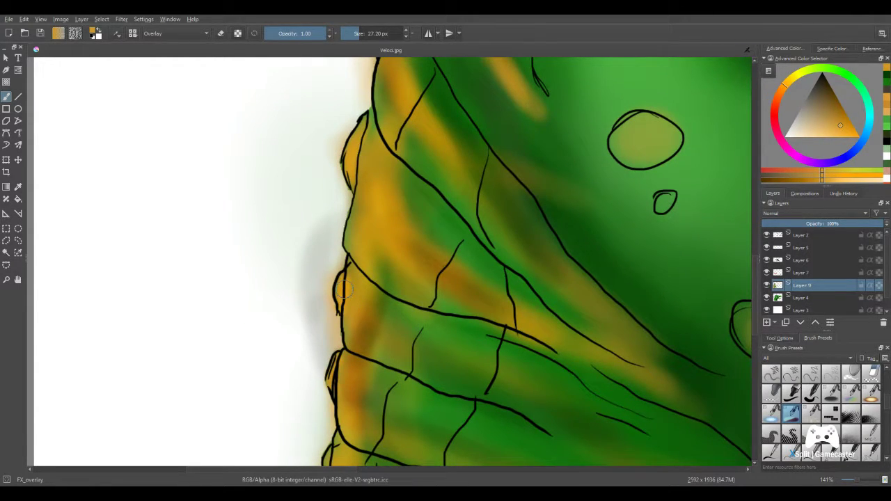
scroll(342, 343, down, 3)
drag(341, 342, 352, 230)
scroll(361, 255, up, 3)
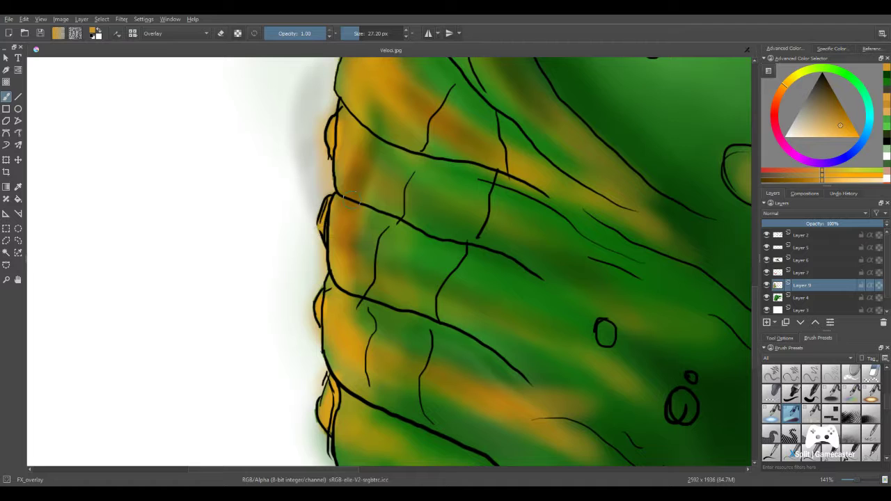
- Tint the bump behind the head orange and erase the colour spilling outside the head outline with the Eraser_hard brush at 15 px
drag(352, 146, 444, 453)
mouse_move(526, 142)
mouse_down()
mouse_move(411, 237)
mouse_move(388, 328)
mouse_up()
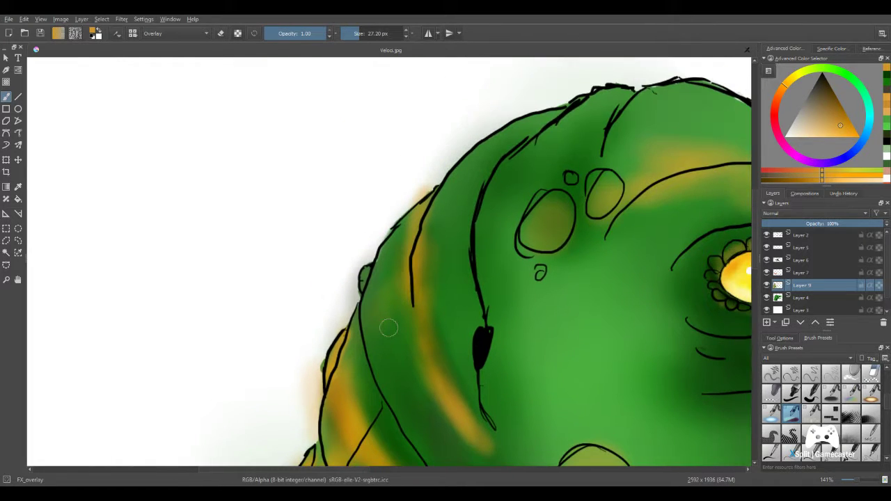
drag(362, 280, 369, 268)
click(866, 371)
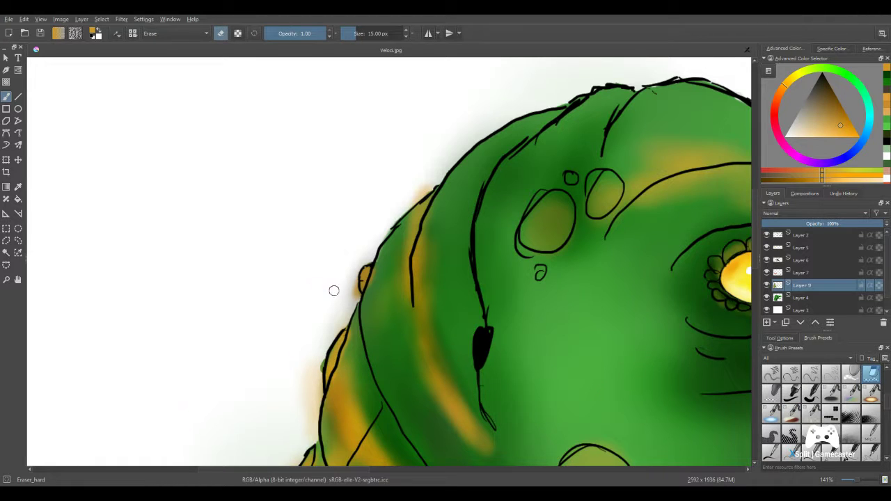
mouse_move(334, 290)
mouse_down()
mouse_move(347, 282)
mouse_move(349, 312)
mouse_up()
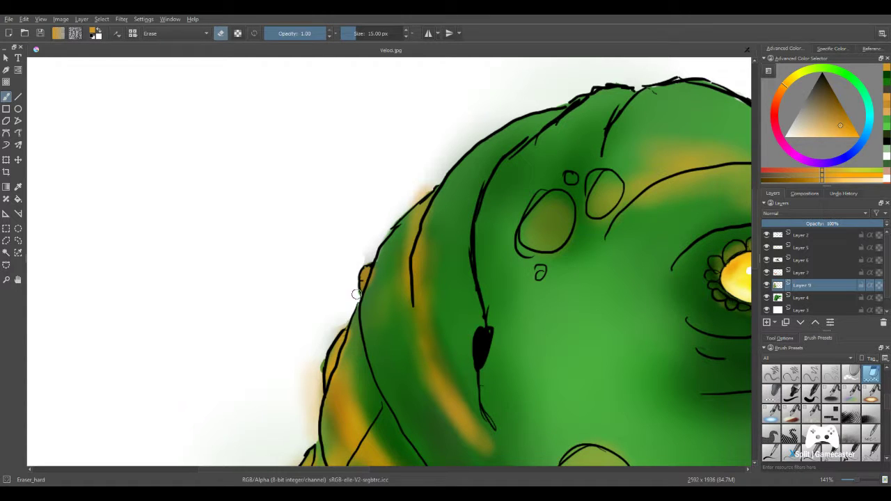
drag(415, 199, 426, 188)
scroll(319, 313, down, 5)
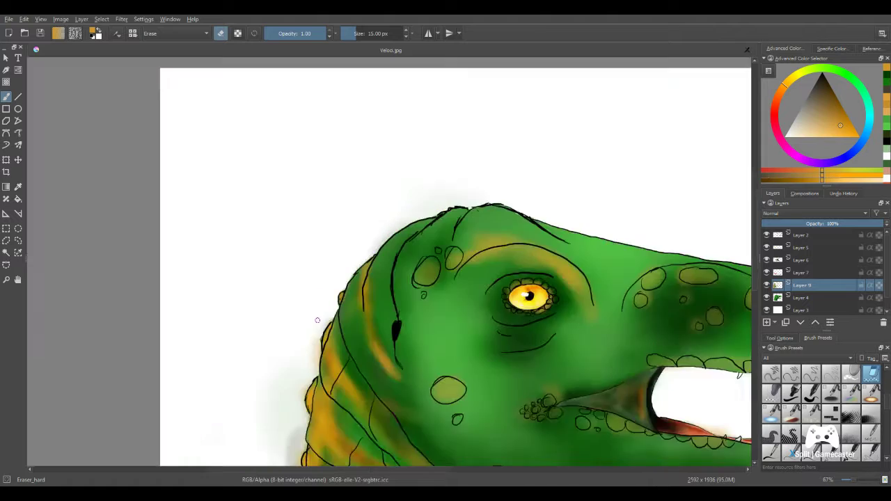
- Try to blend a sampled dark green along the upper edge of the mouth corner on Layer 6 with the FX_overlay brush at 15.27 px
scroll(381, 265, up, 3)
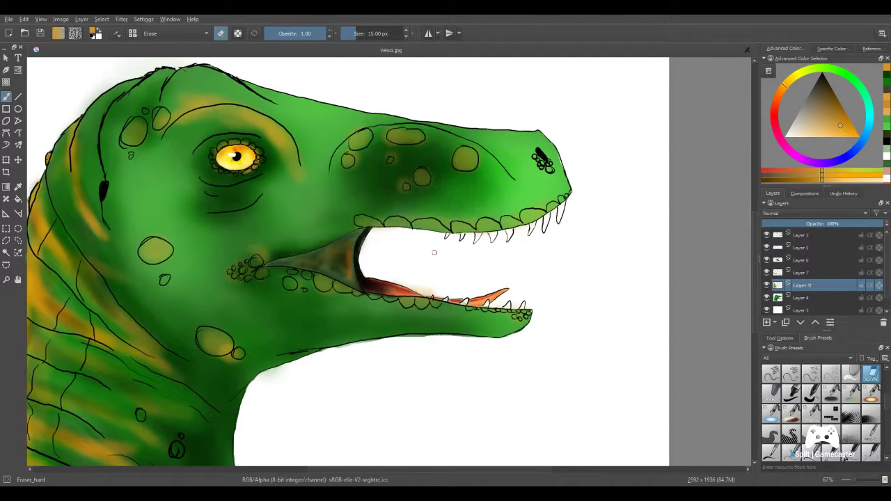
drag(435, 255, 454, 249)
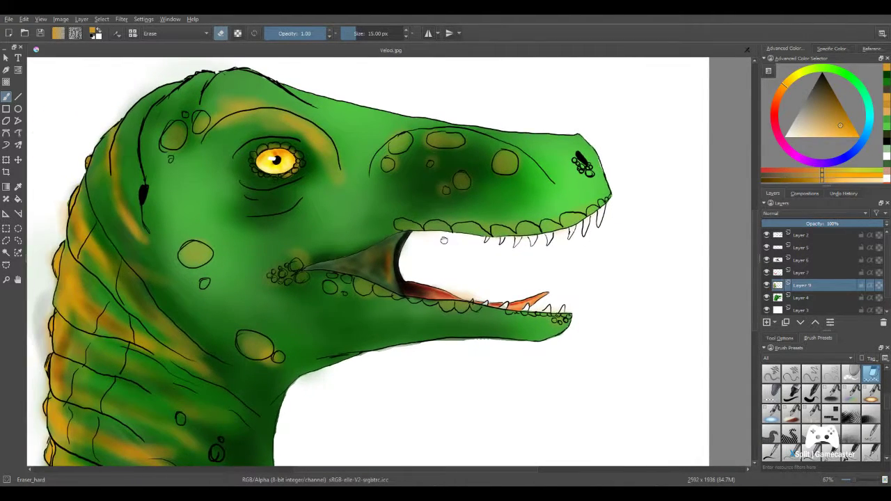
scroll(444, 240, up, 2)
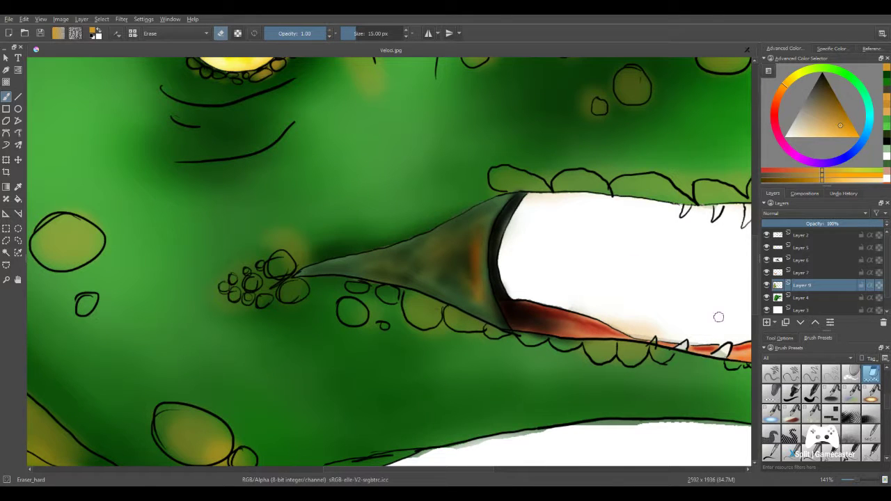
click(788, 263)
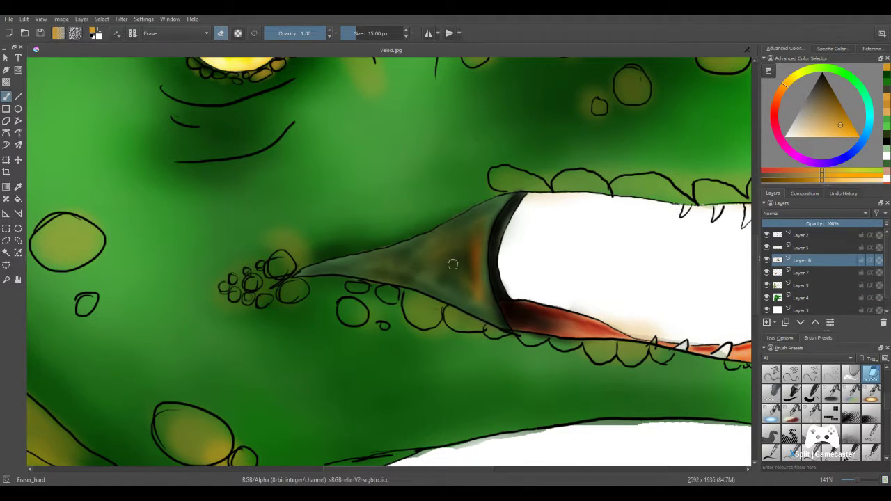
ctrl+click(496, 245)
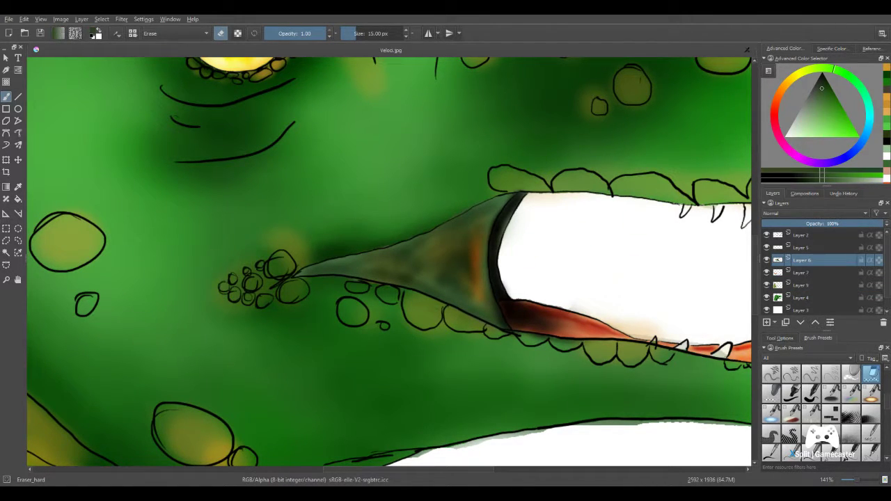
ctrl+click(460, 216)
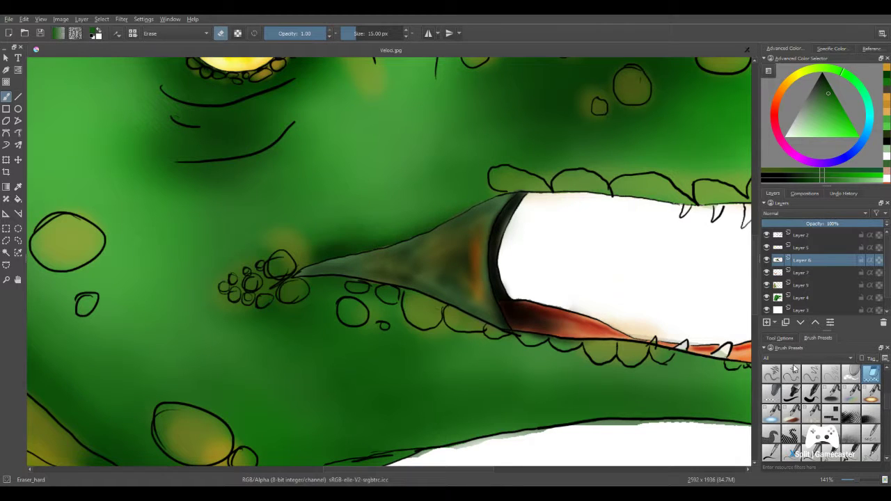
click(792, 414)
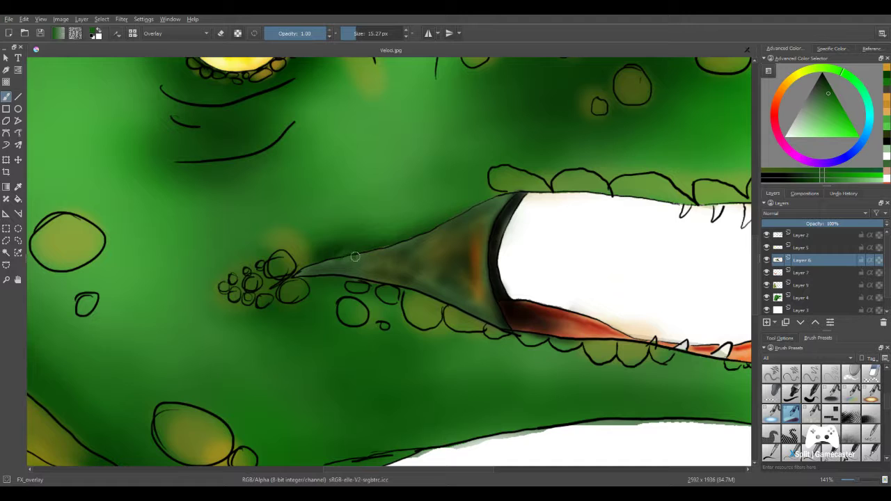
mouse_move(356, 257)
mouse_down()
mouse_move(371, 251)
mouse_move(340, 258)
mouse_up()
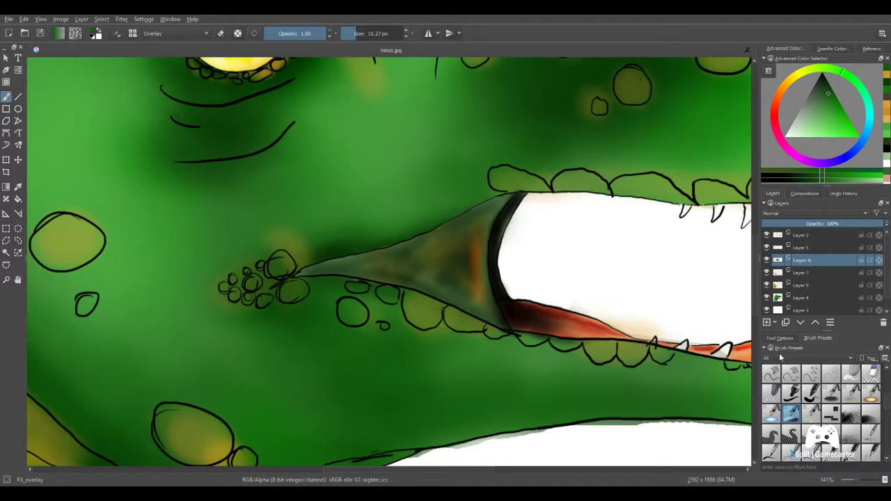
- Erase the black outlines above and below the mouth-corner skin on Layer 2 with the Eraser_hard brush at 21.53 px
click(871, 374)
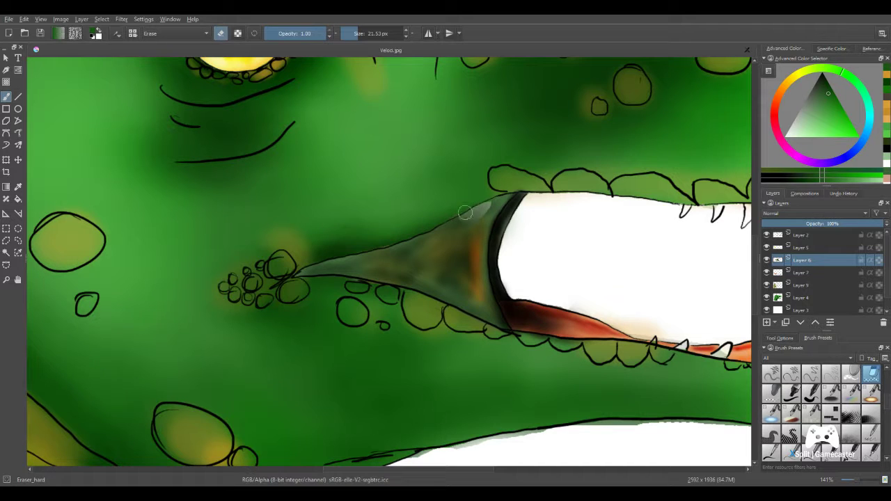
drag(465, 212, 485, 204)
click(814, 236)
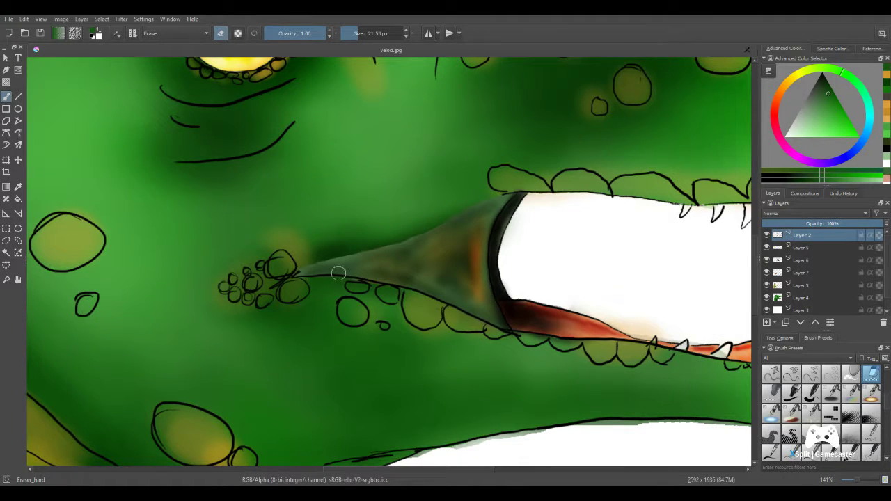
drag(364, 273, 432, 290)
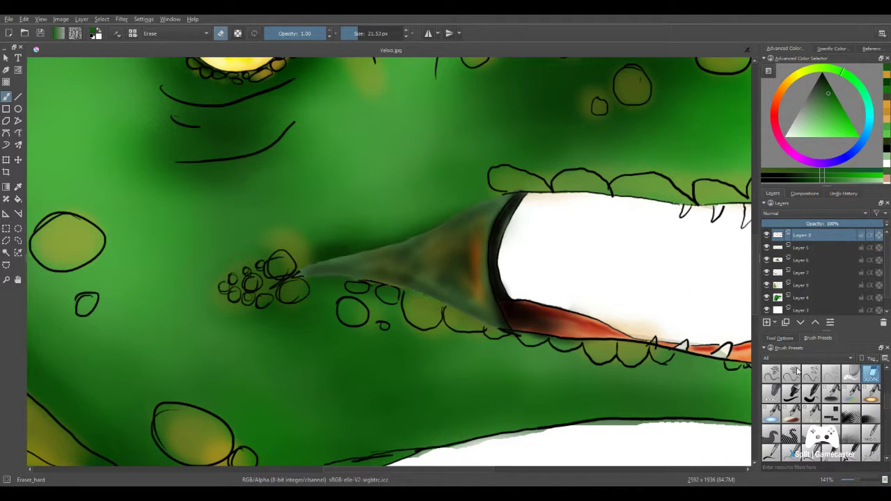
- Try softening the mouth corner's edges with sampled dark green and the FX_overlay brush at 100 px, undoing the last strokes
click(792, 413)
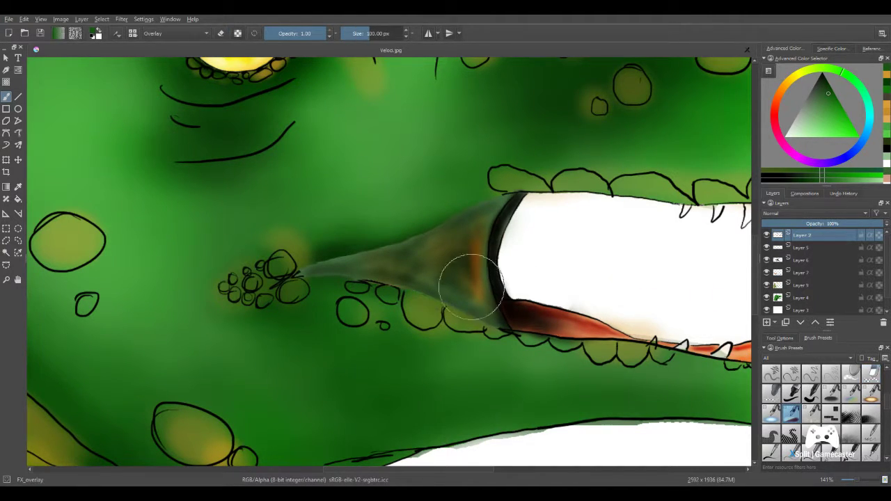
ctrl+click(417, 234)
drag(425, 231, 418, 237)
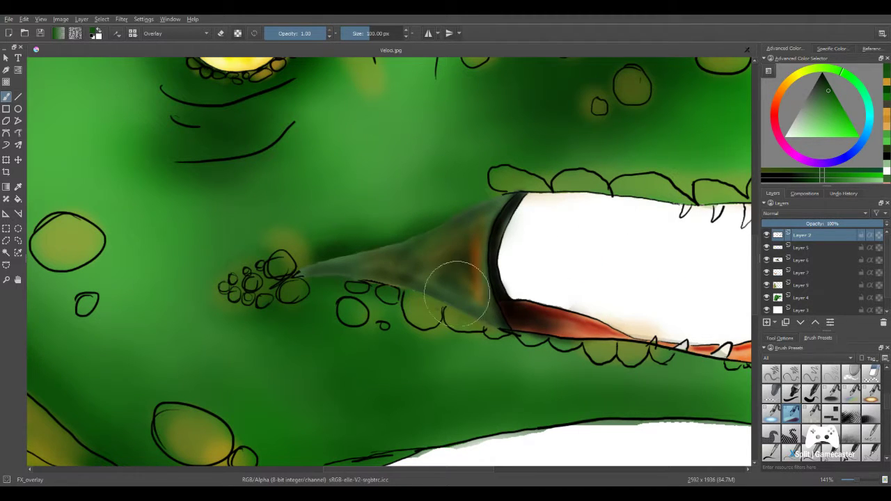
mouse_move(457, 293)
mouse_down()
mouse_move(328, 261)
mouse_move(493, 186)
mouse_move(446, 204)
mouse_up()
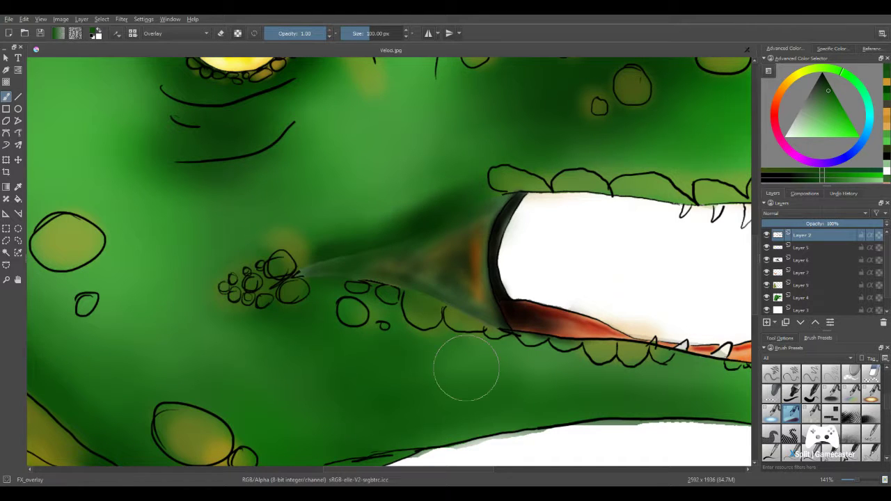
scroll(466, 369, down, 6)
scroll(467, 301, up, 6)
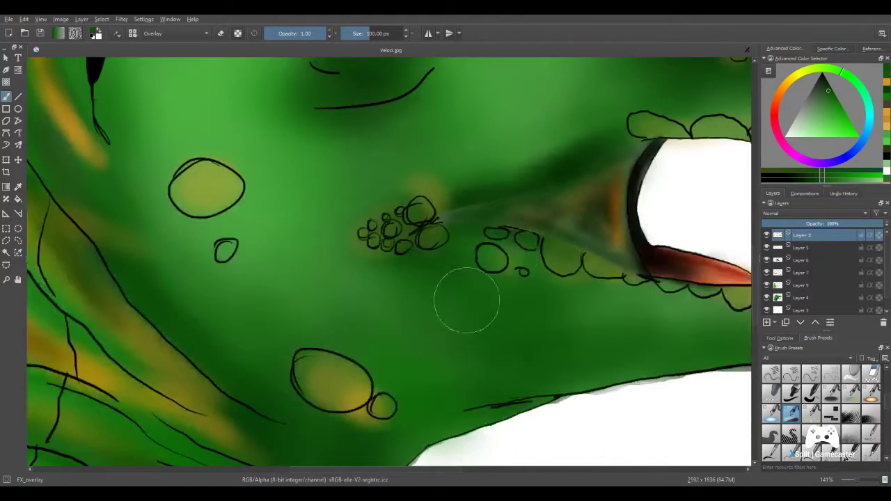
scroll(466, 301, up, 4)
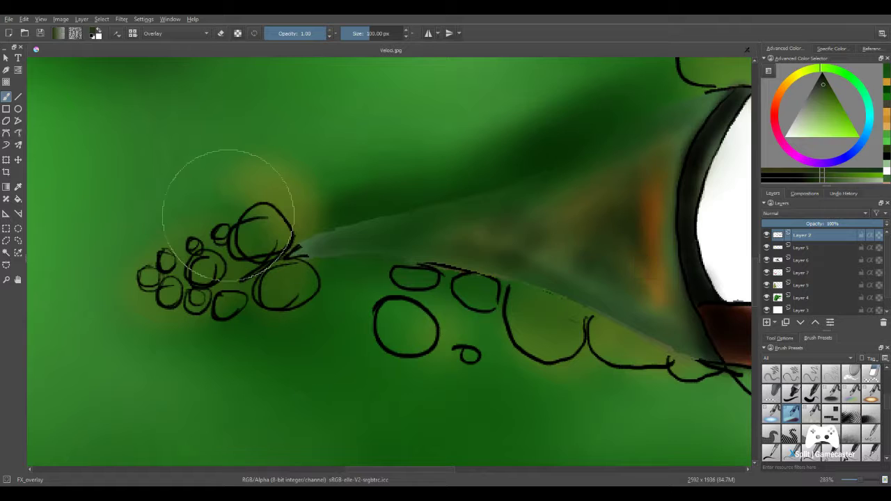
key(ctrl+z)
key(ctrl+z)
key(ctrl+z)
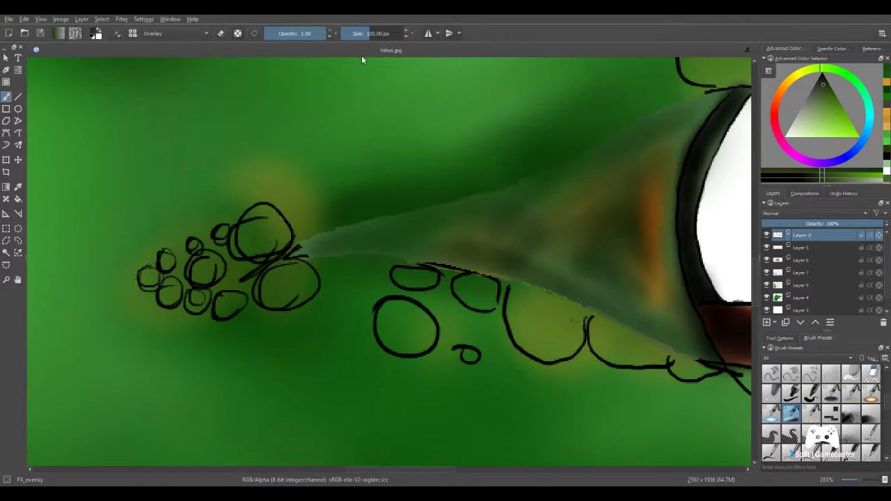
- Set the brush size to 41.37 px and shade the upper and lower edges of the mouth-corner skin with very dark green
drag(368, 38, 362, 38)
mouse_move(322, 229)
mouse_down()
mouse_move(417, 208)
mouse_move(382, 221)
mouse_move(532, 169)
mouse_move(523, 179)
mouse_move(693, 96)
mouse_up()
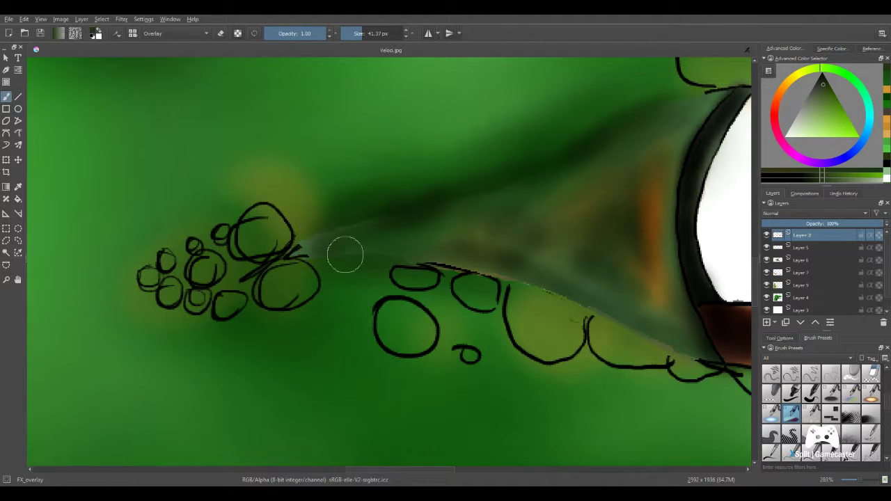
mouse_move(345, 255)
mouse_down()
mouse_move(431, 259)
mouse_move(604, 305)
mouse_move(516, 273)
mouse_move(599, 296)
mouse_move(698, 347)
mouse_move(623, 319)
mouse_move(484, 233)
mouse_move(611, 333)
mouse_up()
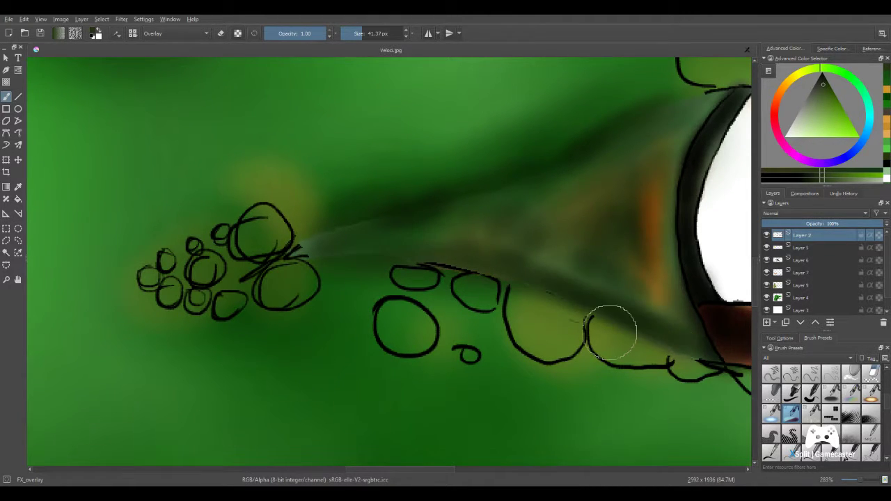
- Deepen the shadow across the mouth-corner skin, from the small scale cluster to the black mouth edge, with the same dark green
scroll(611, 333, down, 5)
drag(563, 280, 349, 255)
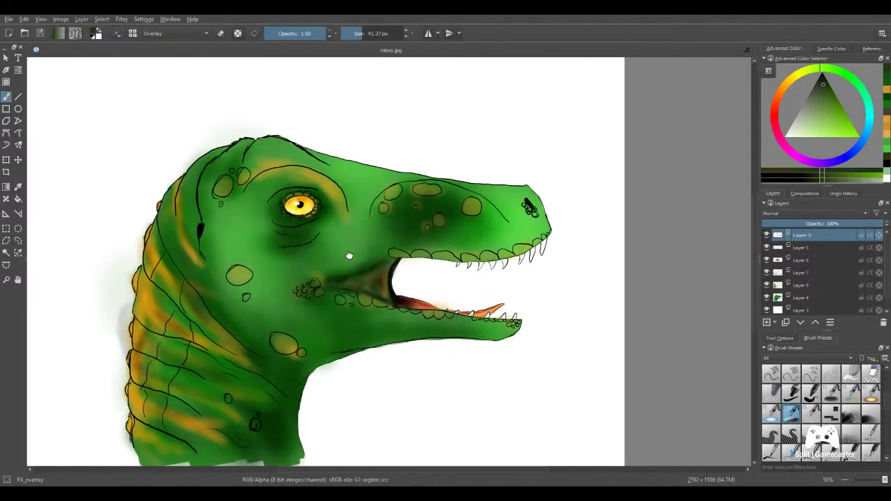
scroll(341, 291, up, 4)
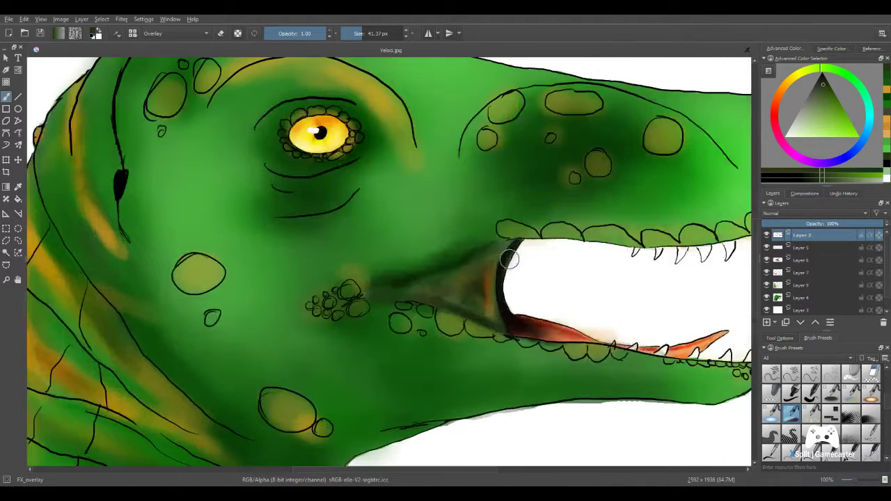
scroll(453, 265, up, 2)
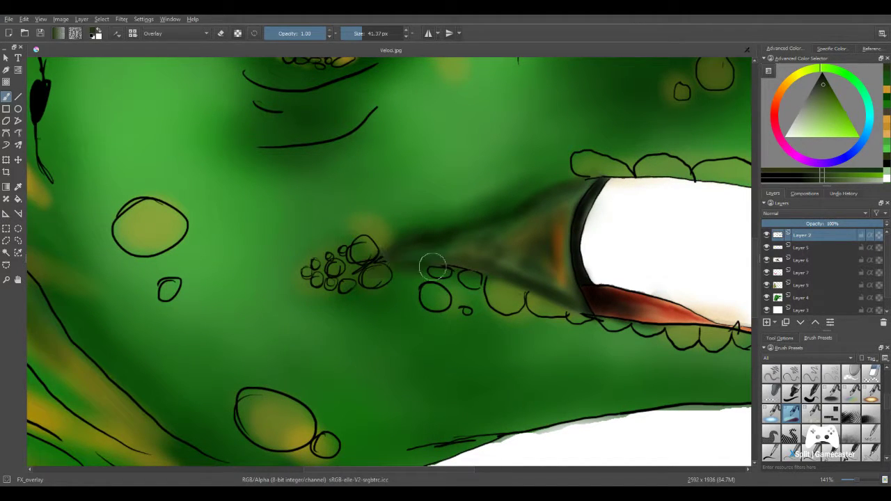
mouse_move(382, 273)
mouse_down()
mouse_move(426, 267)
mouse_move(534, 290)
mouse_up()
mouse_move(391, 248)
mouse_down()
mouse_move(477, 241)
mouse_move(542, 261)
mouse_up()
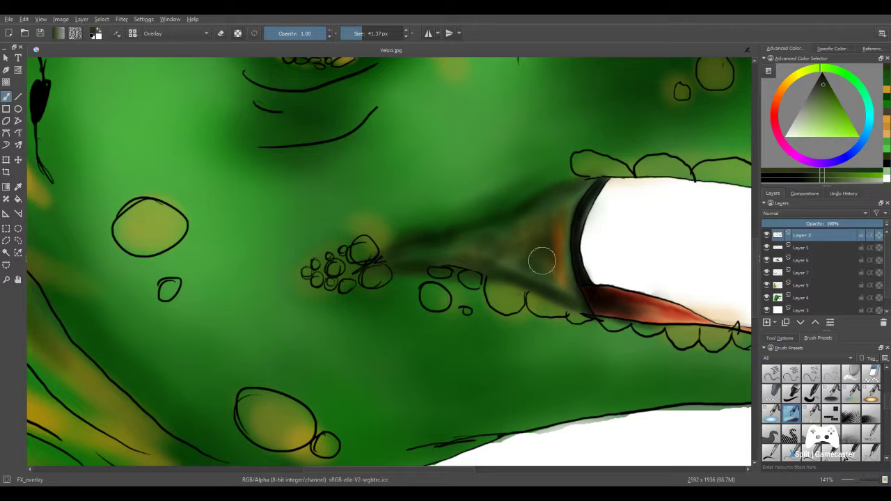
drag(584, 198, 489, 238)
drag(542, 204, 391, 266)
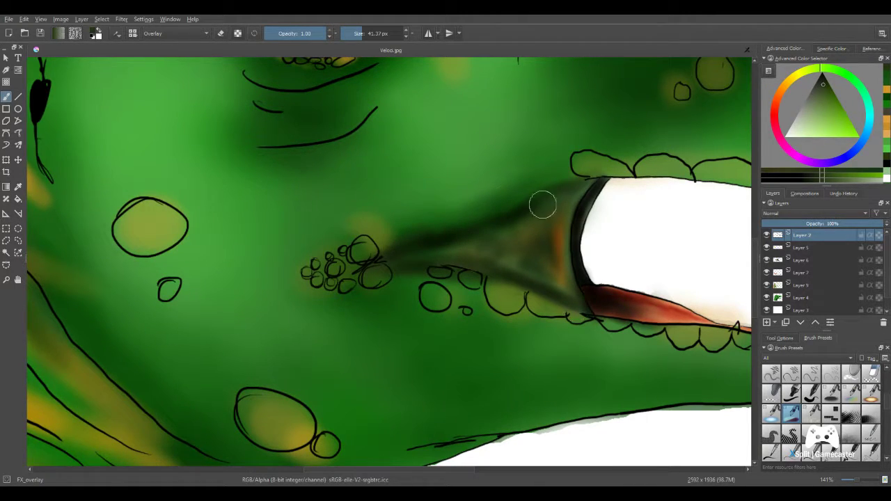
- Try highlighting the upper edge of the mouth corner with pale green and bright yellow-green, undoing the strokes
click(791, 151)
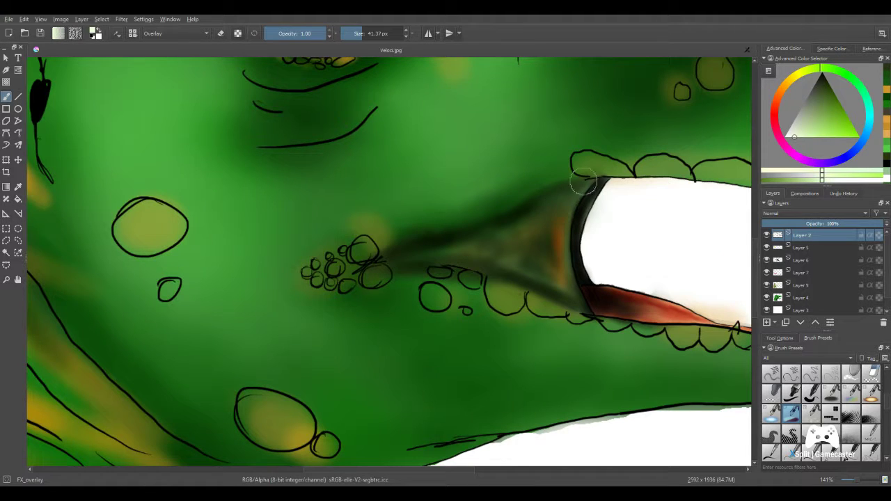
drag(582, 177, 525, 187)
key(ctrl+z)
key(ctrl+z)
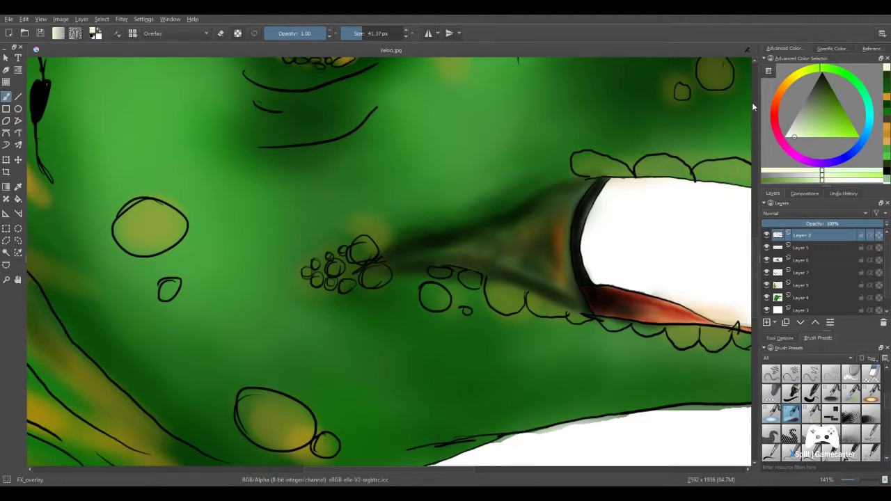
drag(819, 126, 835, 131)
drag(582, 174, 536, 190)
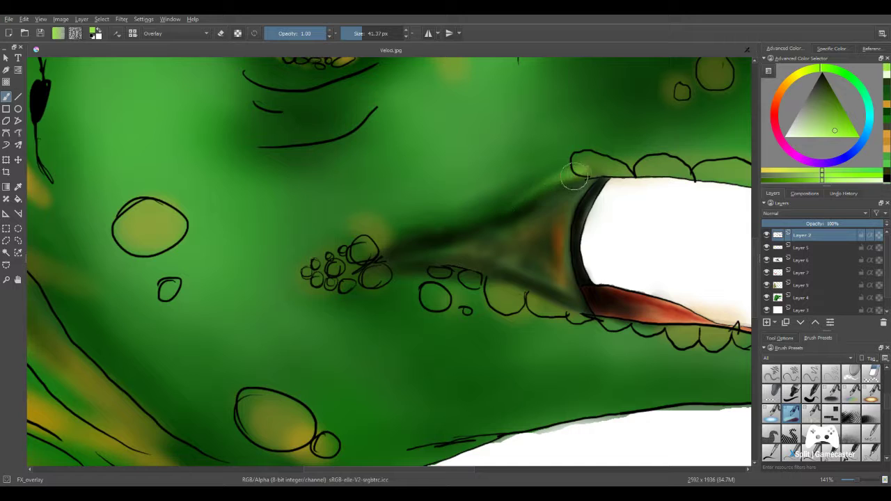
key(ctrl+z)
- Choose a medium-dark yellow-green and shade the upper-lip scales beside the mouth corner
click(840, 104)
drag(591, 185, 592, 171)
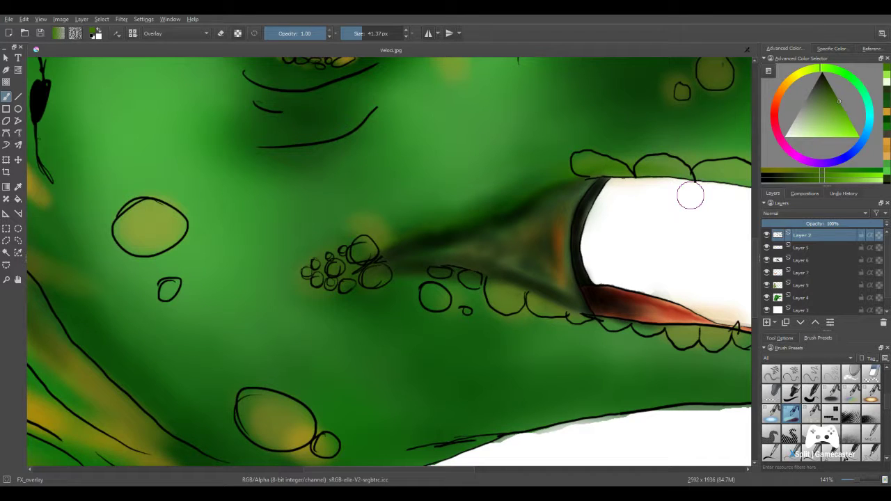
- Select Layer 5, check its contents by hiding and showing it, and add a new paint layer above it
scroll(523, 198, down, 5)
drag(506, 192, 457, 219)
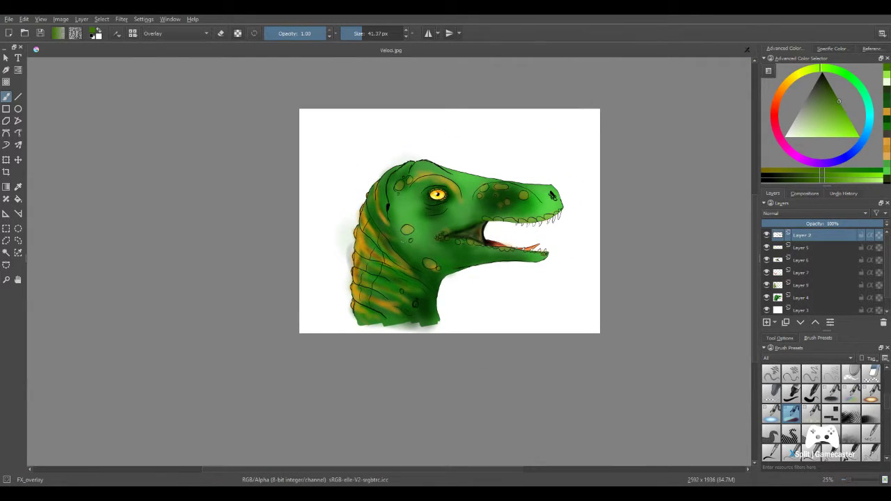
drag(402, 244, 368, 259)
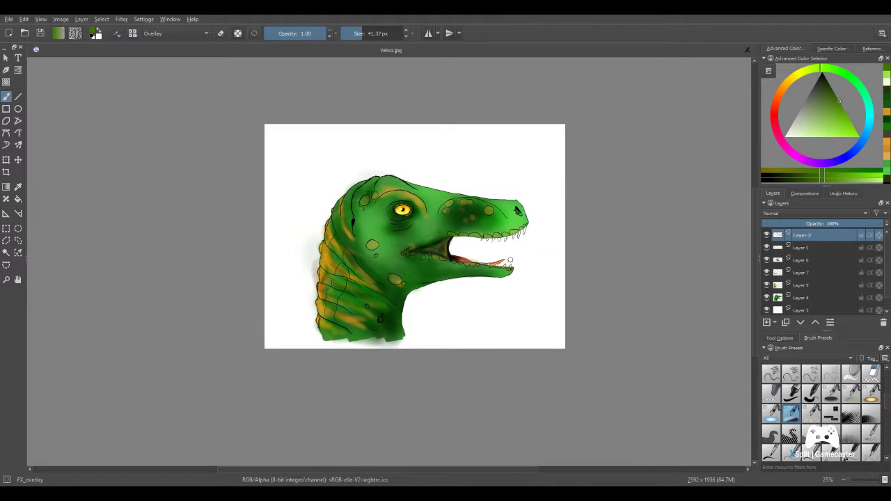
scroll(510, 260, up, 6)
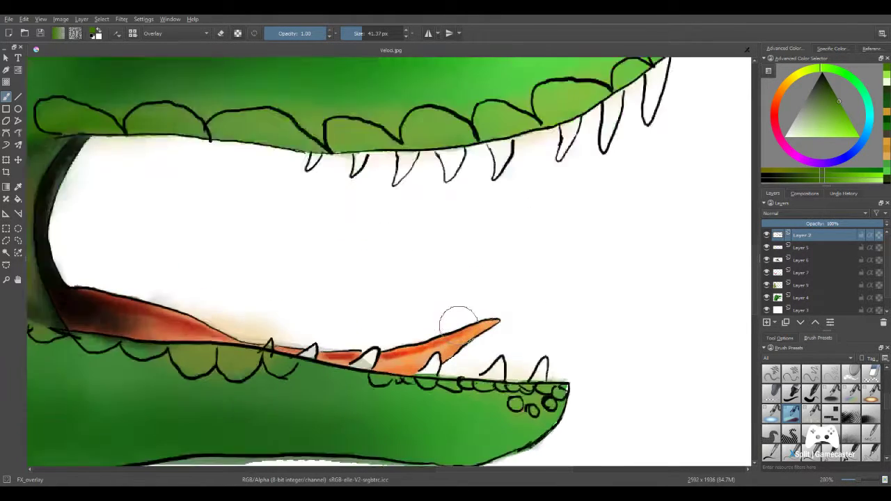
scroll(457, 321, up, 1)
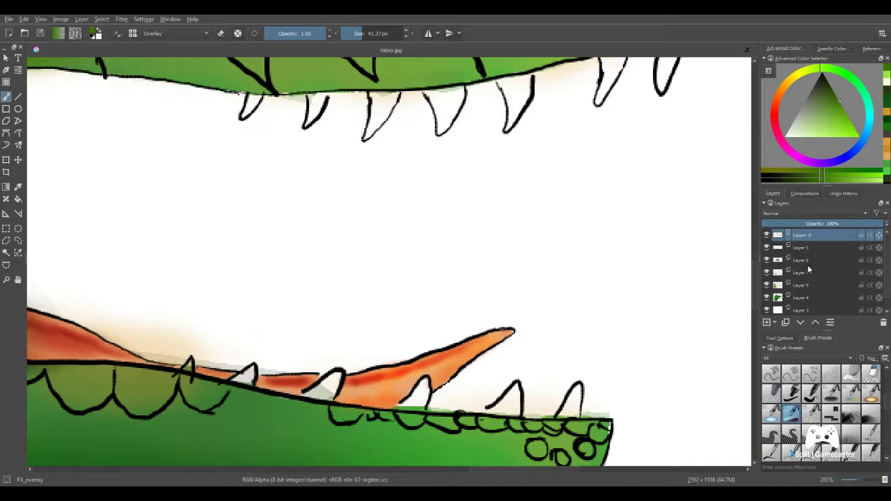
click(801, 251)
scroll(635, 229, down, 5)
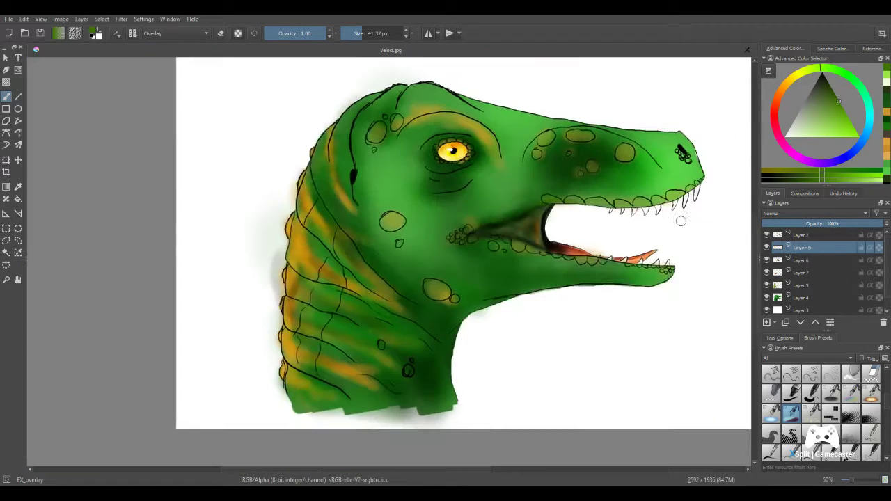
drag(682, 222, 684, 244)
click(767, 248)
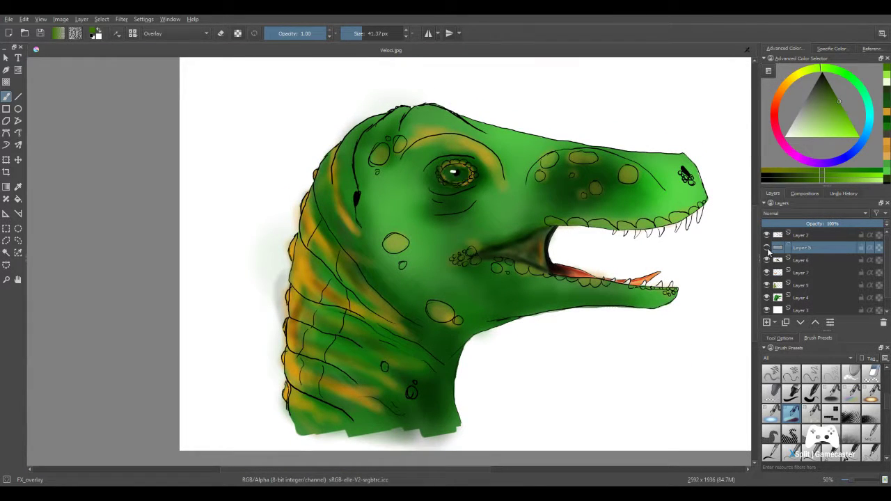
click(767, 248)
scroll(429, 295, up, 2)
drag(429, 295, 535, 307)
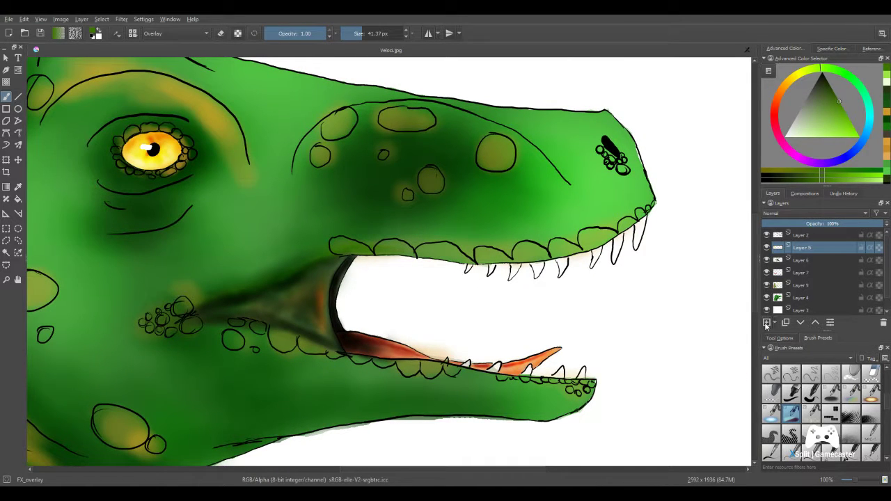
click(767, 323)
- Pick a light greenish grey and the Fill_circle brush at 8.36 px, and fill the rearmost upper tooth
scroll(481, 282, up, 2)
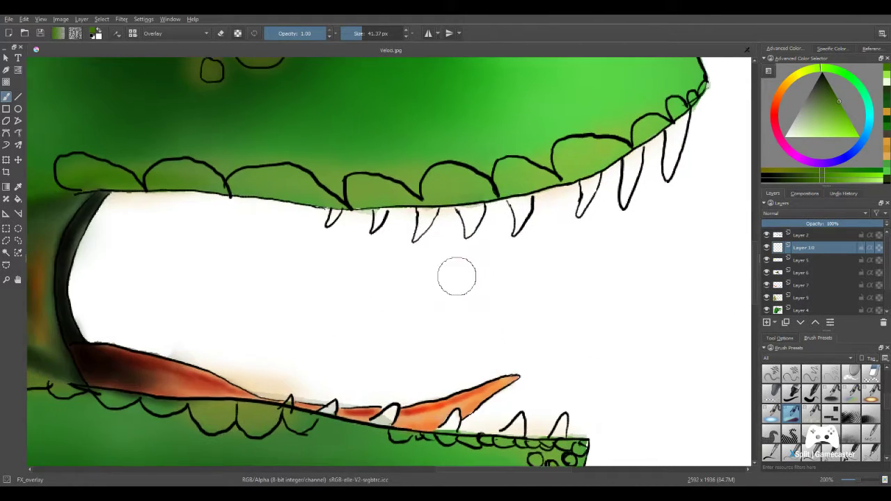
scroll(388, 249, up, 3)
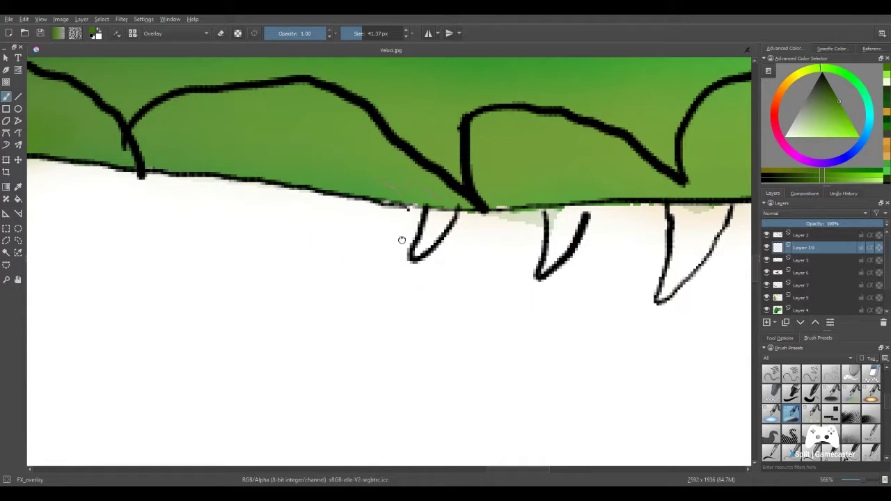
drag(402, 239, 397, 246)
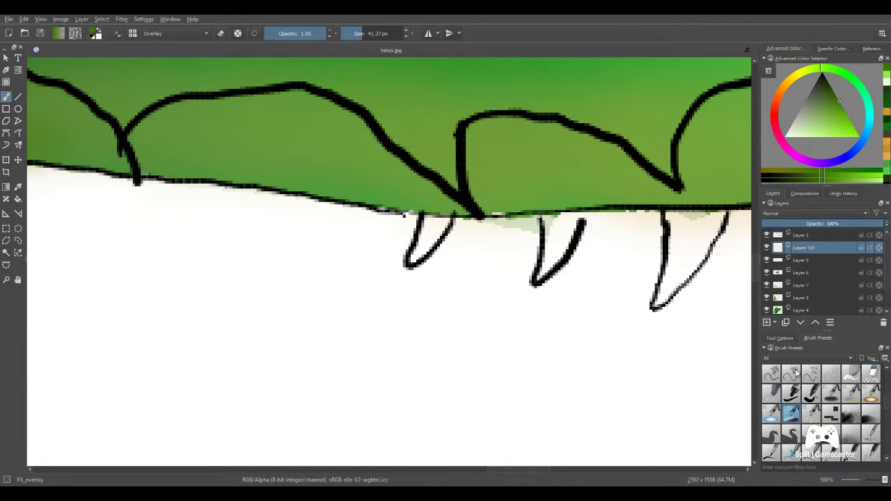
click(792, 393)
drag(808, 136, 799, 120)
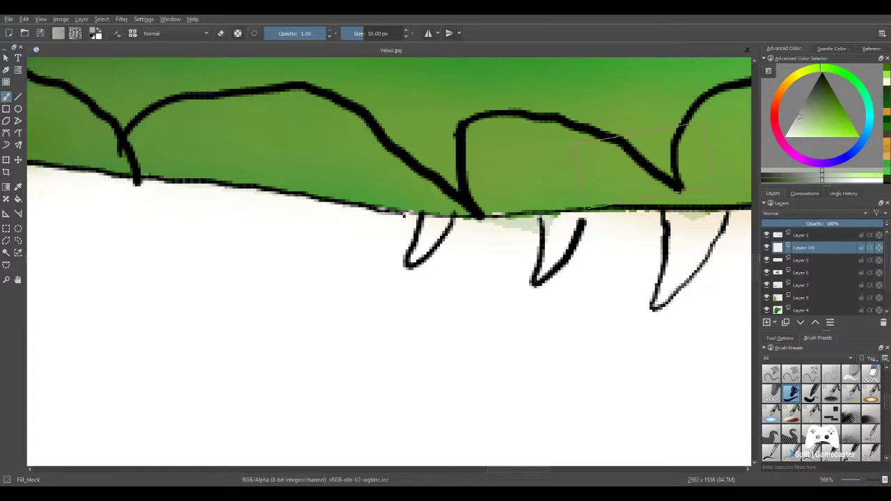
drag(688, 276, 707, 318)
click(811, 394)
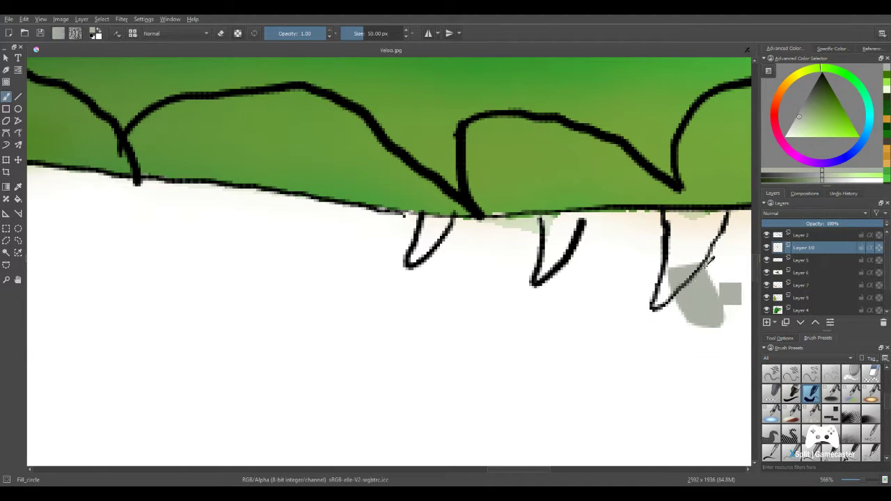
key(ctrl+z)
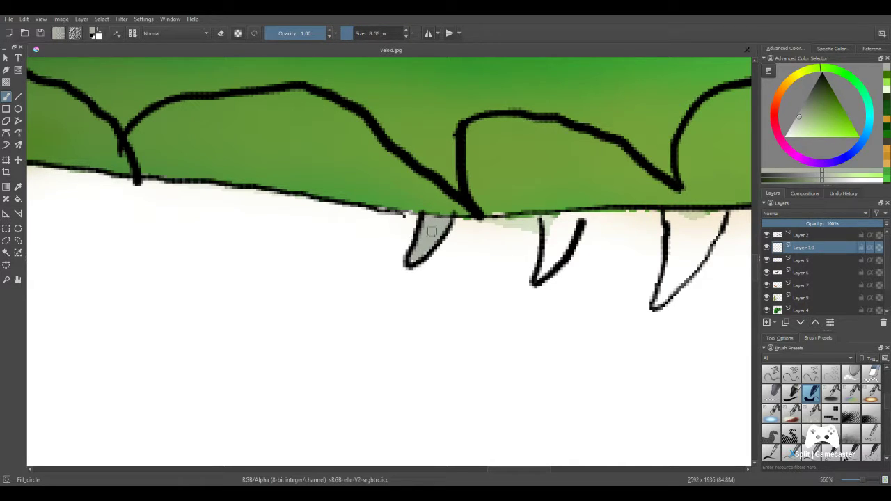
- Fill the second and third upper teeth from the back with the light grey, staying inside their outlines
mouse_move(563, 242)
mouse_down()
mouse_move(568, 230)
mouse_move(557, 247)
mouse_move(556, 226)
mouse_move(540, 276)
mouse_up()
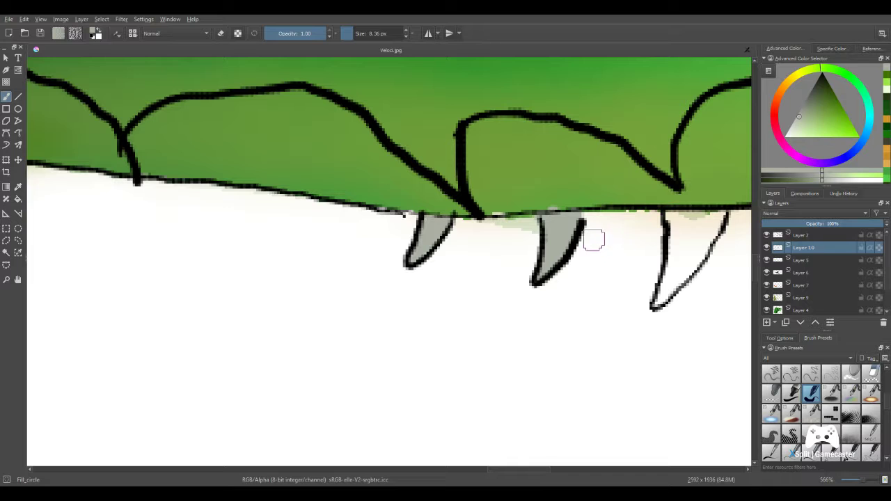
scroll(514, 222, down, 2)
drag(493, 219, 374, 253)
scroll(447, 265, up, 3)
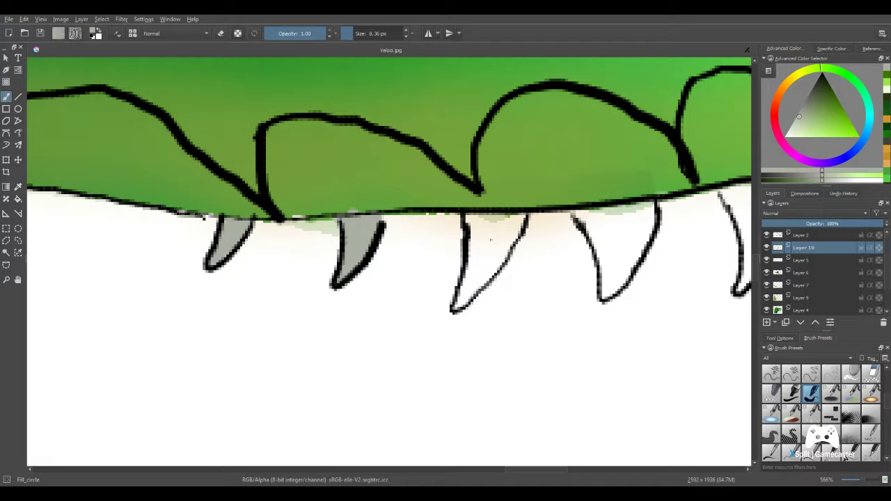
mouse_move(491, 240)
mouse_down()
mouse_move(463, 298)
mouse_move(494, 262)
mouse_move(490, 272)
mouse_move(520, 220)
mouse_move(503, 241)
mouse_move(505, 225)
mouse_move(499, 242)
mouse_move(498, 221)
mouse_move(484, 229)
mouse_move(481, 257)
mouse_move(475, 240)
mouse_move(469, 302)
mouse_up()
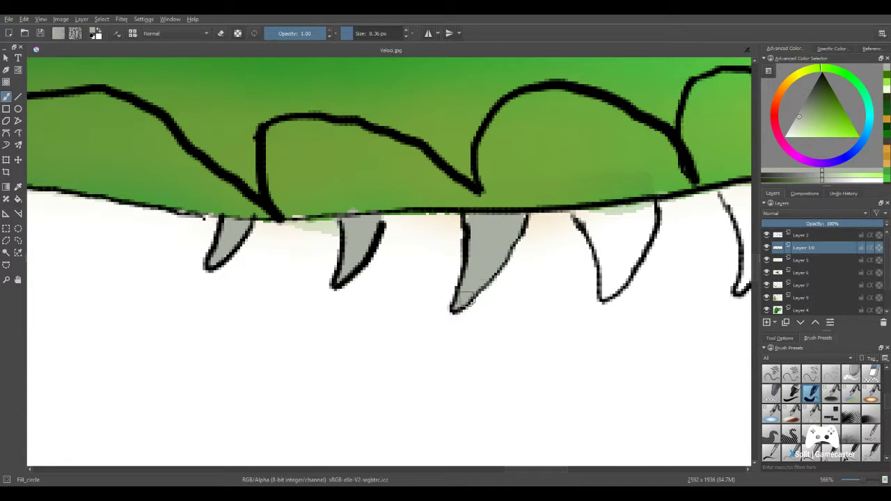
- Fill the fourth and fifth upper teeth from the back with the same light grey up to the lip line
scroll(495, 203, down, 5)
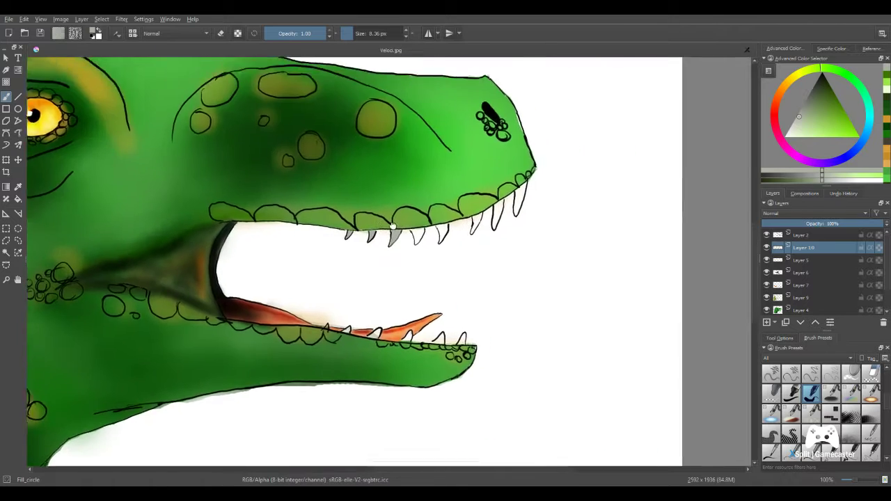
scroll(417, 233, up, 5)
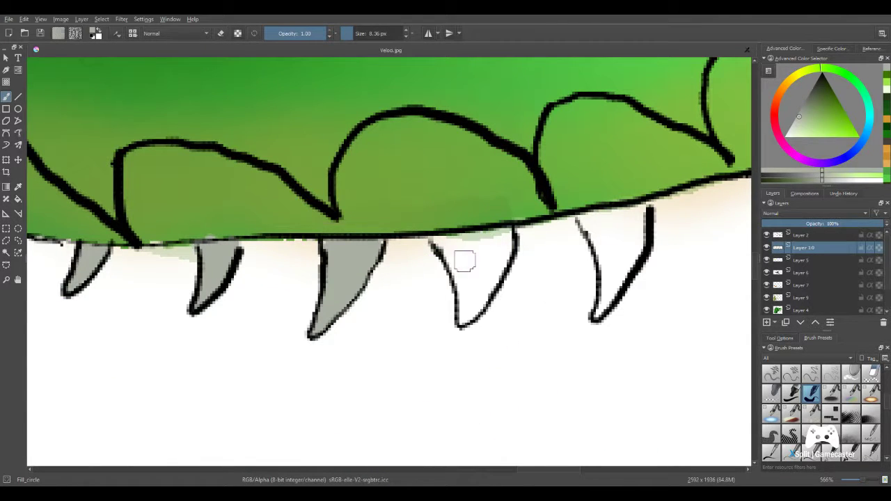
mouse_move(464, 261)
mouse_down()
mouse_move(442, 246)
mouse_move(466, 269)
mouse_move(470, 297)
mouse_move(491, 255)
mouse_move(501, 255)
mouse_move(477, 266)
mouse_move(465, 247)
mouse_up()
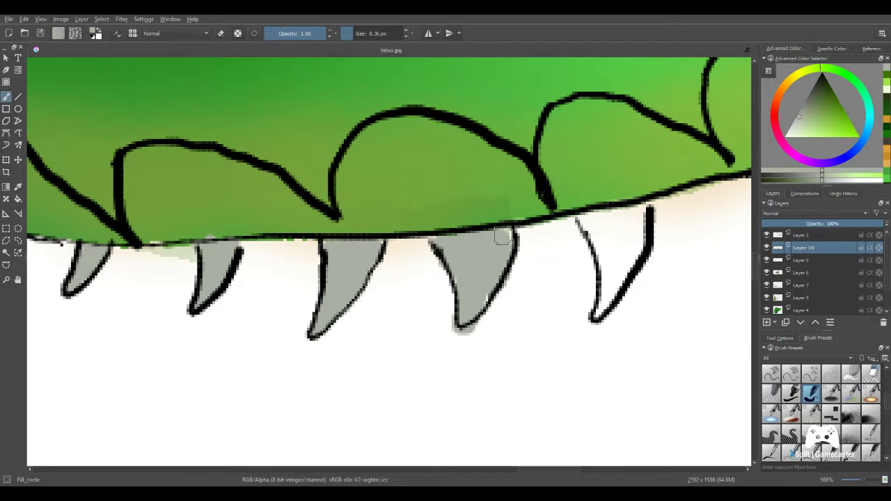
mouse_move(603, 223)
mouse_down()
mouse_move(617, 250)
mouse_move(592, 225)
mouse_move(603, 232)
mouse_move(612, 286)
mouse_move(649, 229)
mouse_move(632, 242)
mouse_move(635, 220)
mouse_move(614, 229)
mouse_move(602, 220)
mouse_move(613, 266)
mouse_move(598, 312)
mouse_move(617, 249)
mouse_up()
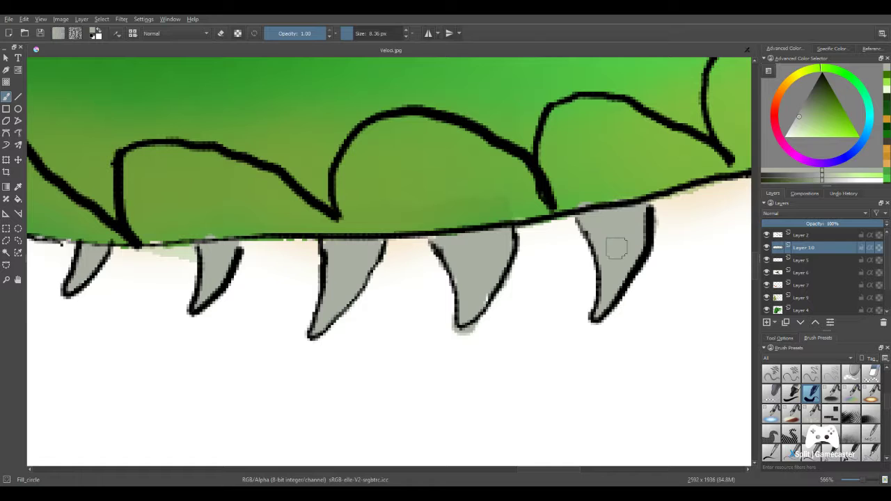
- Fill the sixth and seventh upper teeth from the back, near the snout, with the light grey
scroll(397, 291, down, 4)
scroll(388, 291, up, 4)
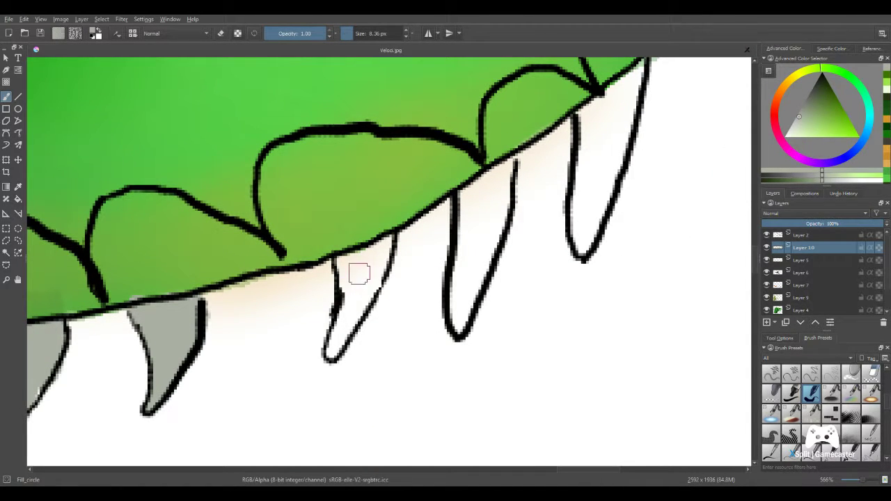
mouse_move(360, 274)
mouse_down()
mouse_move(325, 351)
mouse_move(378, 256)
mouse_move(349, 315)
mouse_move(372, 284)
mouse_move(386, 242)
mouse_move(370, 292)
mouse_move(362, 260)
mouse_up()
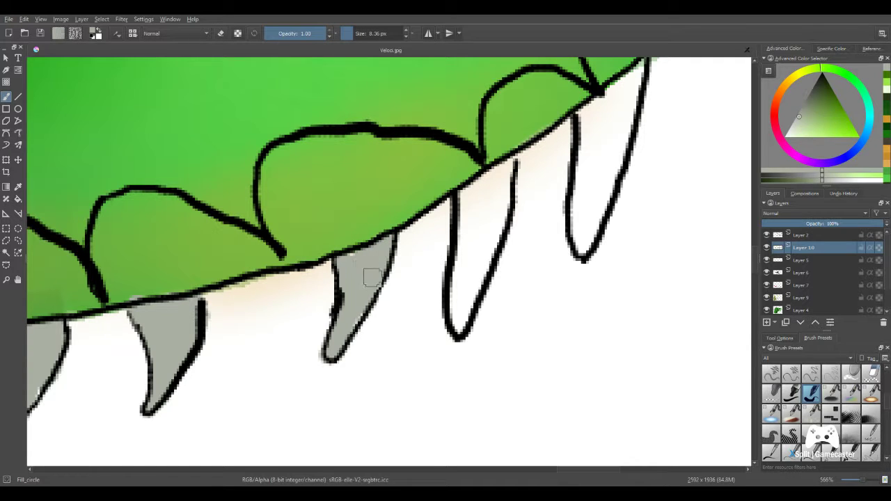
mouse_move(488, 198)
mouse_down()
mouse_move(489, 248)
mouse_move(488, 229)
mouse_move(467, 283)
mouse_move(492, 235)
mouse_move(505, 171)
mouse_move(472, 205)
mouse_move(464, 201)
mouse_move(493, 177)
mouse_move(468, 194)
mouse_move(470, 231)
mouse_up()
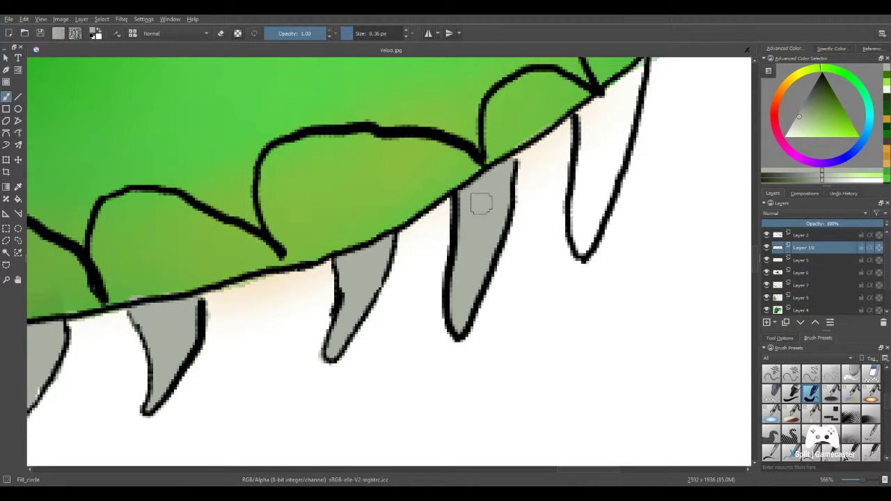
- Fill the frontmost long upper tooth at the snout tip with the light grey
scroll(563, 142, down, 6)
drag(378, 179, 490, 203)
scroll(445, 214, up, 4)
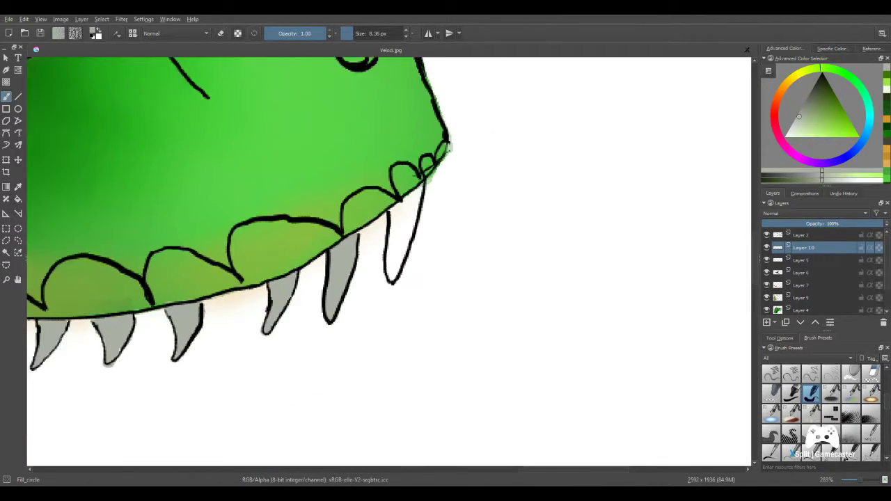
scroll(415, 199, up, 3)
drag(386, 102, 382, 51)
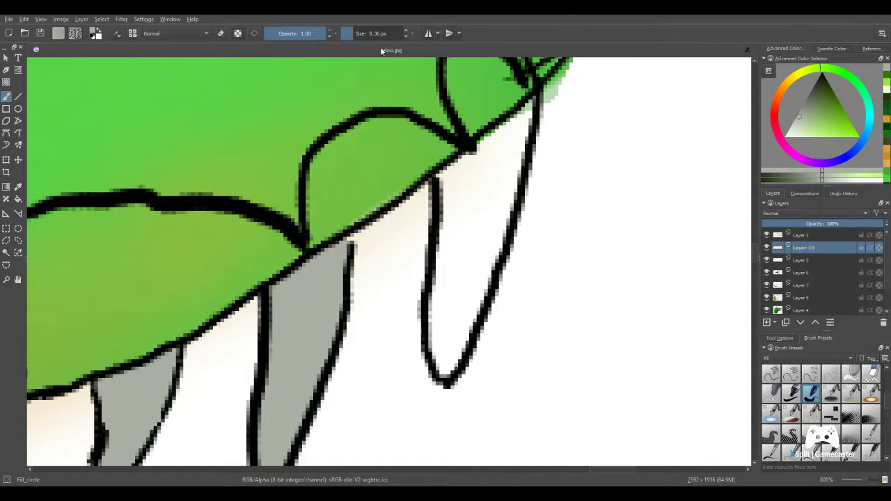
mouse_move(481, 185)
mouse_down()
mouse_move(471, 216)
mouse_move(468, 202)
mouse_move(447, 337)
mouse_move(490, 236)
mouse_move(525, 108)
mouse_move(464, 180)
mouse_move(467, 173)
mouse_move(432, 299)
mouse_up()
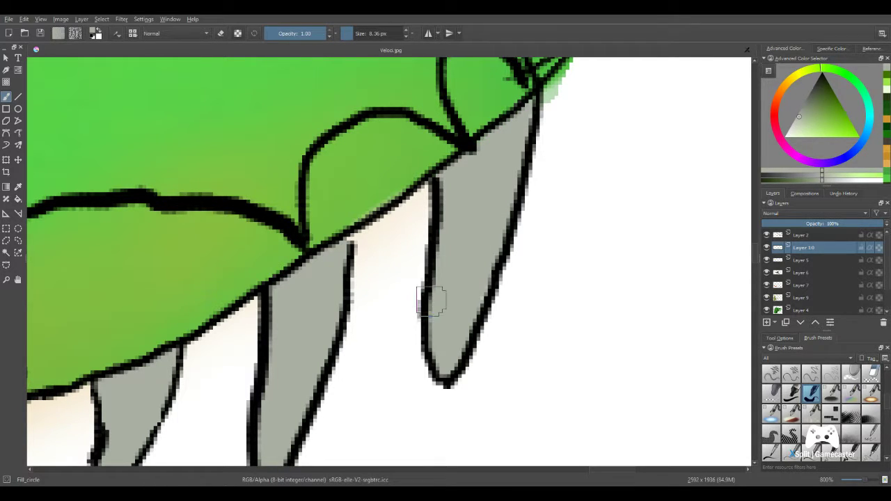
- Fill the two rearmost lower teeth beside the tongue with the same light grey
scroll(438, 411, down, 10)
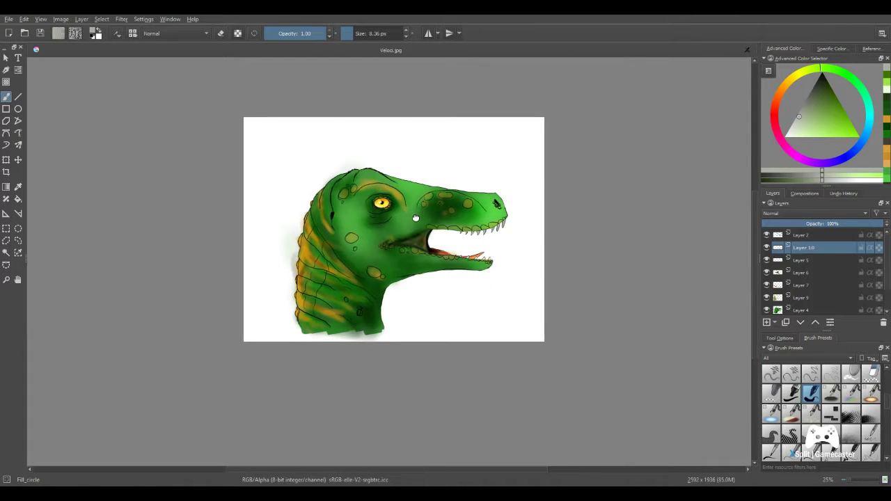
drag(416, 218, 453, 227)
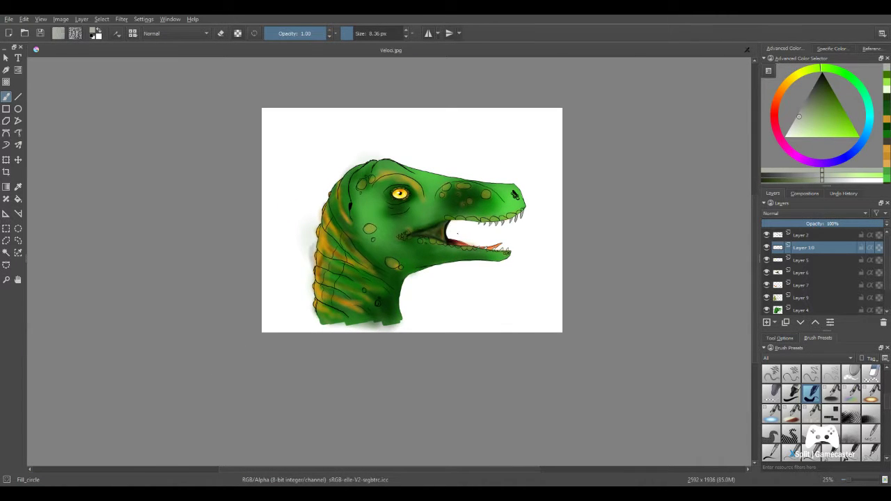
scroll(375, 329, up, 4)
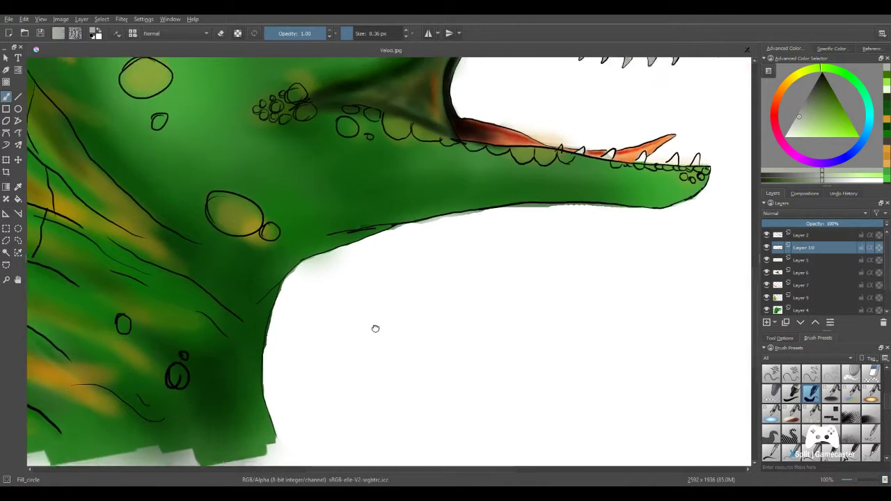
drag(375, 328, 151, 448)
drag(510, 225, 478, 261)
drag(417, 277, 550, 219)
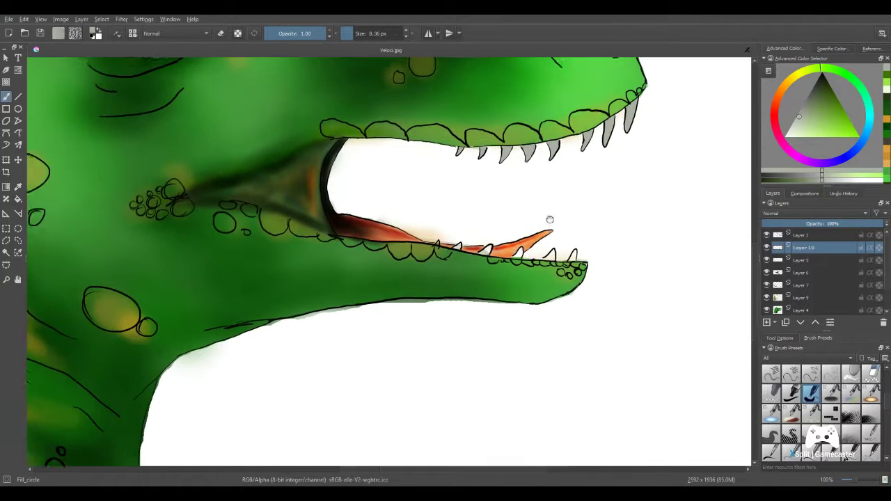
drag(517, 265, 550, 234)
scroll(504, 209, up, 4)
drag(477, 208, 456, 271)
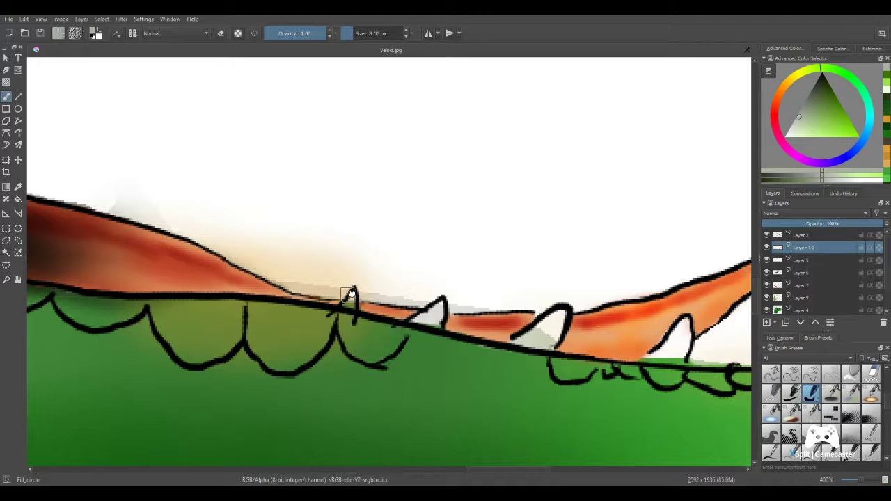
drag(349, 293, 446, 261)
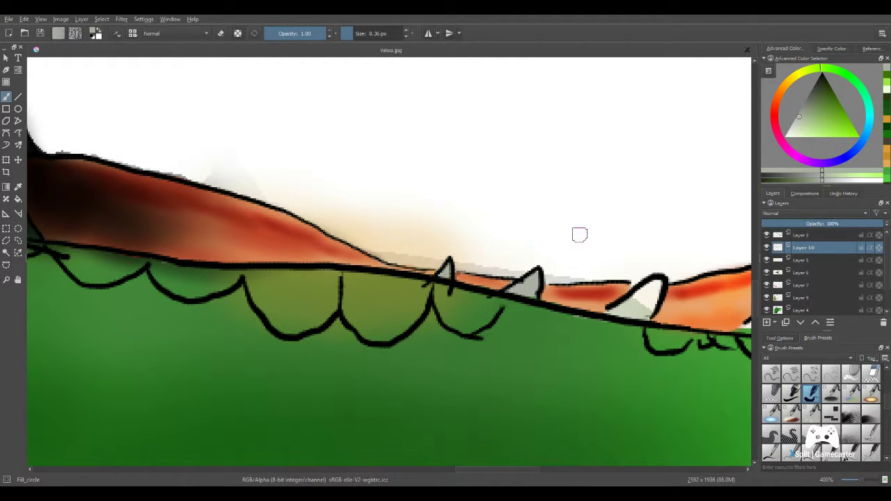
- Fill the third lower tooth from the back, in front of the tongue, with the light grey
drag(580, 235, 406, 246)
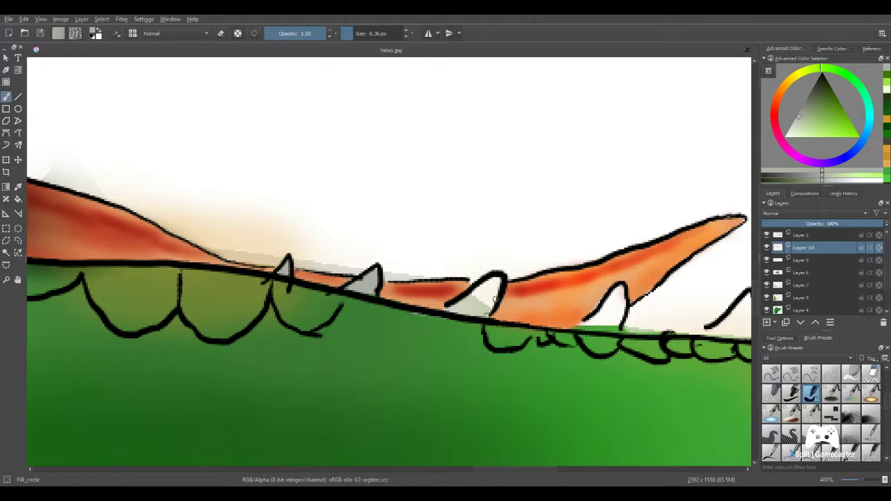
mouse_move(486, 301)
mouse_down()
mouse_move(490, 290)
mouse_move(474, 307)
mouse_move(491, 282)
mouse_up()
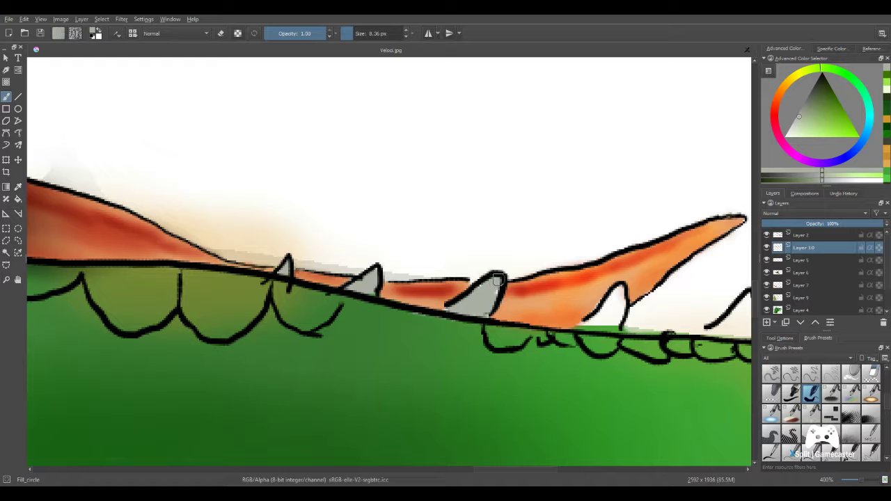
scroll(479, 298, down, 9)
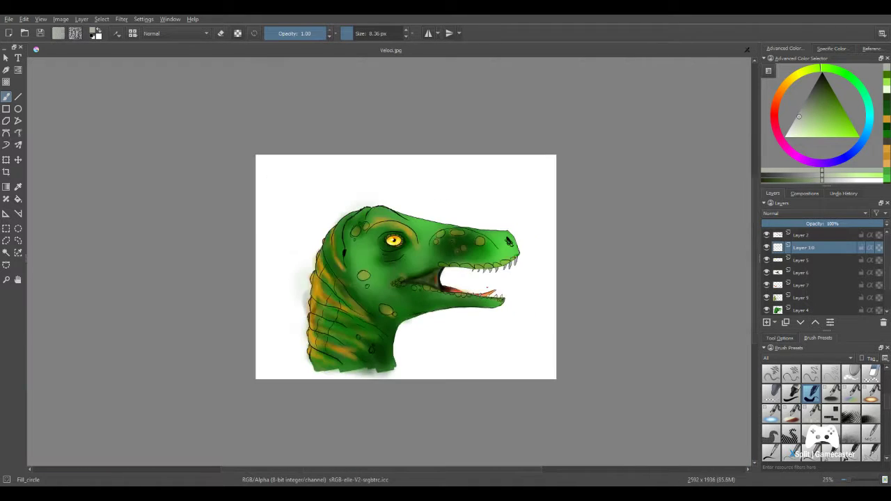
- Fill the three frontmost lower teeth, near the tip of the lower jaw, with the same light grey
drag(479, 296, 386, 221)
scroll(392, 291, up, 7)
scroll(393, 234, up, 2)
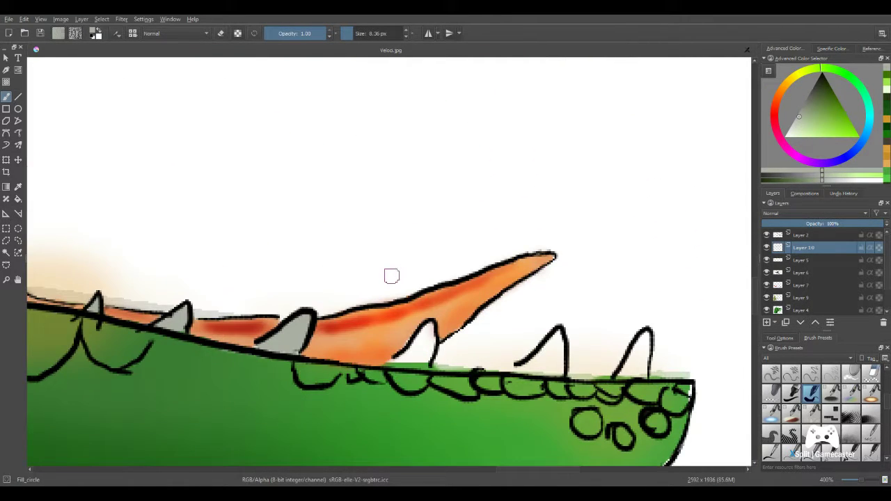
mouse_move(424, 350)
mouse_down()
mouse_move(429, 332)
mouse_move(408, 364)
mouse_up()
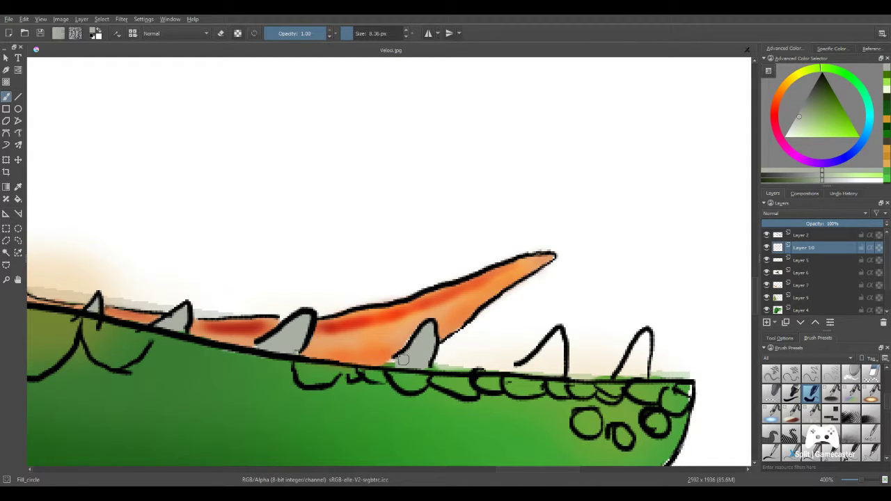
mouse_move(539, 347)
mouse_down()
mouse_move(551, 367)
mouse_move(559, 341)
mouse_move(532, 358)
mouse_up()
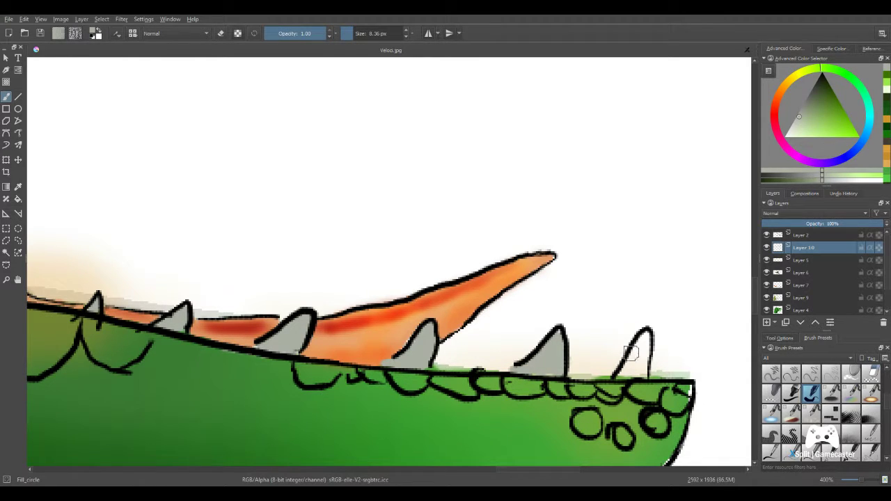
mouse_move(631, 353)
mouse_down()
mouse_move(645, 340)
mouse_move(629, 369)
mouse_up()
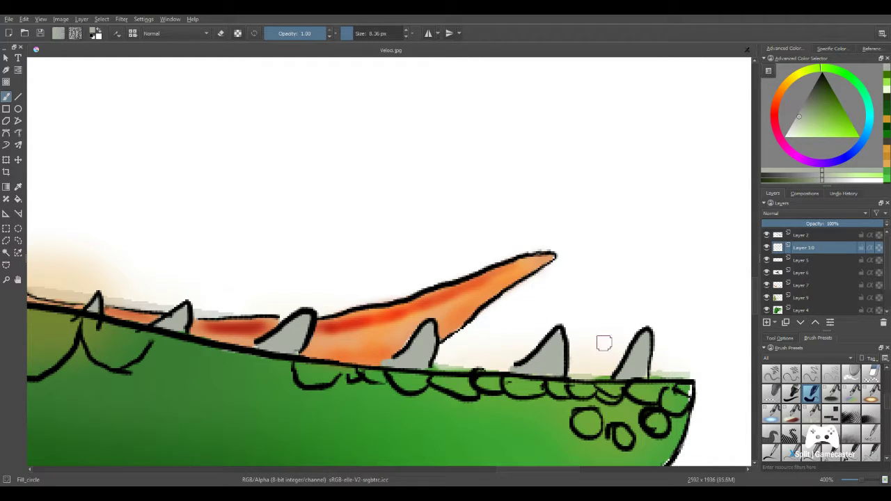
- Erase the green spill on Layer 4 above the lower jaw line between the front teeth, using the Eraser_hard preset at 15 px
click(874, 374)
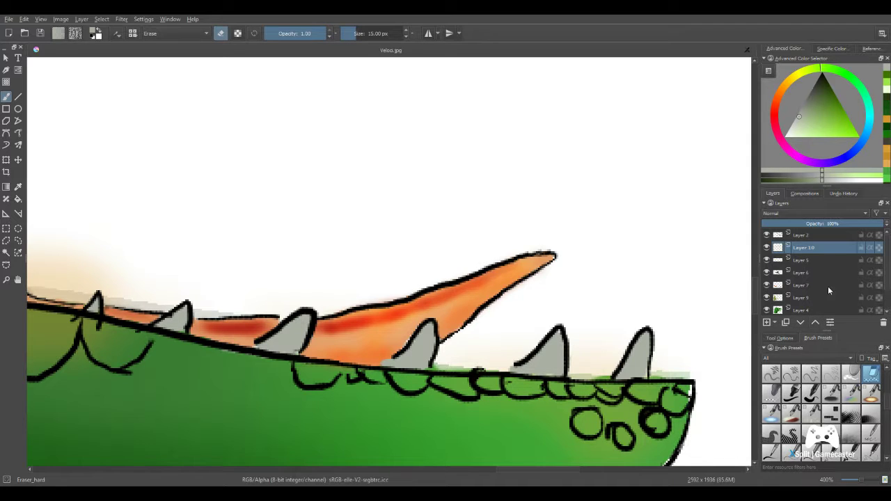
scroll(890, 264, down, 1)
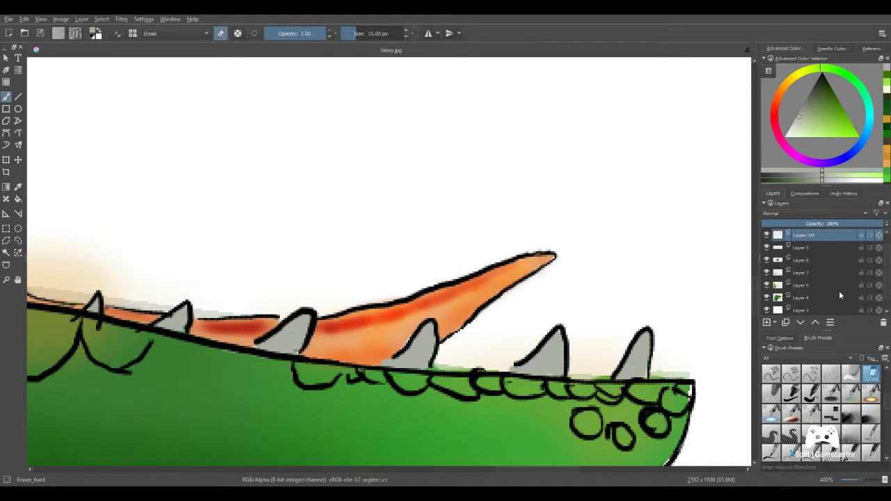
click(840, 296)
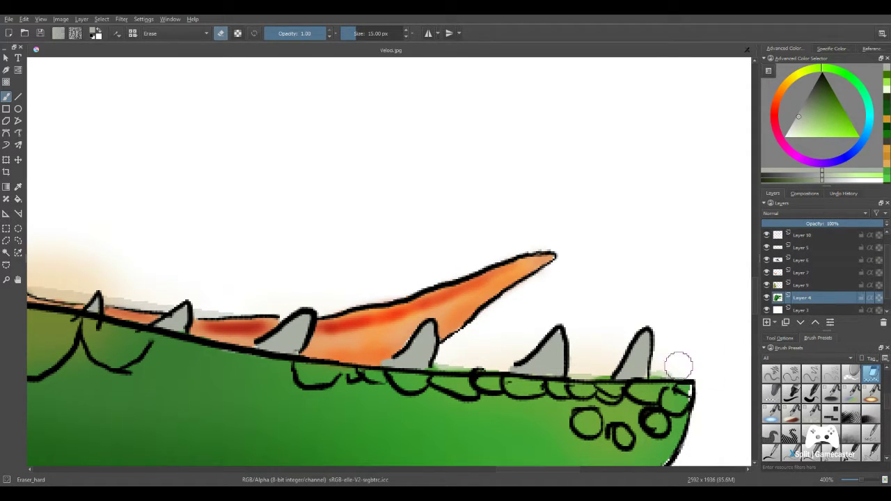
drag(679, 366, 663, 365)
drag(592, 364, 579, 367)
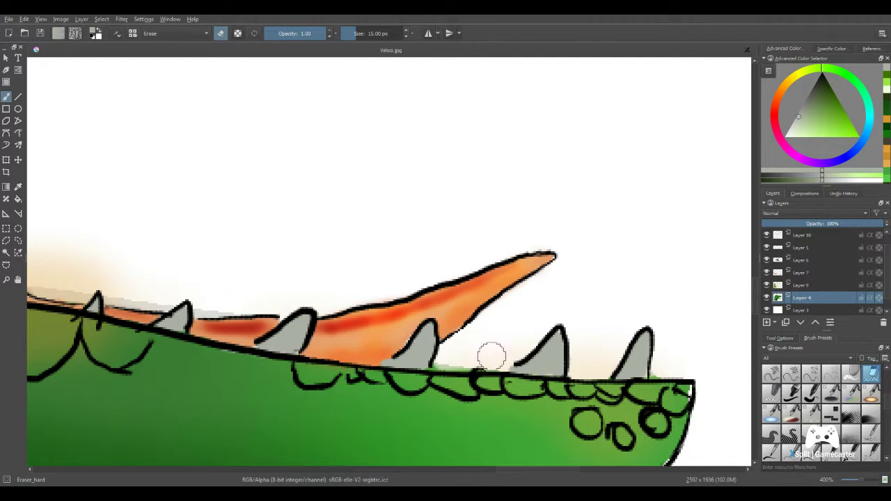
mouse_move(491, 357)
mouse_down()
mouse_move(447, 356)
mouse_move(456, 358)
mouse_move(450, 348)
mouse_up()
- Erase the stray haze above the rear lower teeth and the colour spill below the upper jaw line at the rear teeth
scroll(430, 341, down, 1)
mouse_move(381, 309)
mouse_down()
mouse_move(593, 328)
mouse_move(663, 309)
mouse_up()
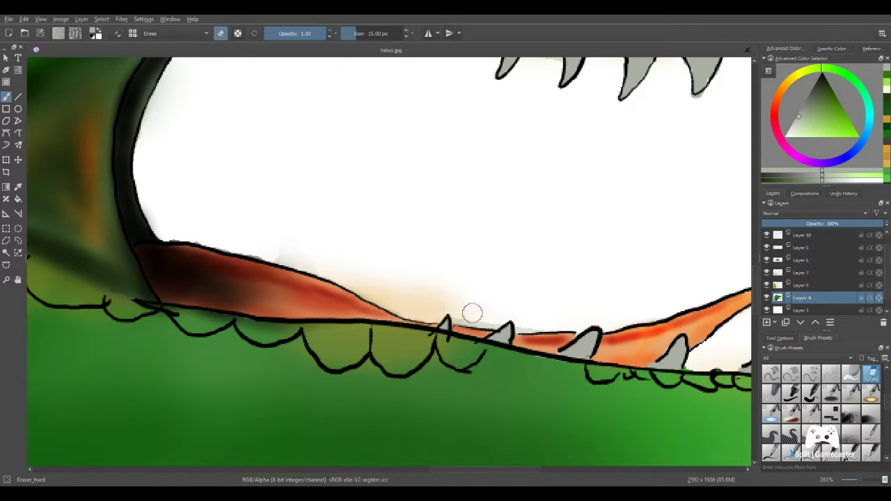
drag(467, 312, 458, 318)
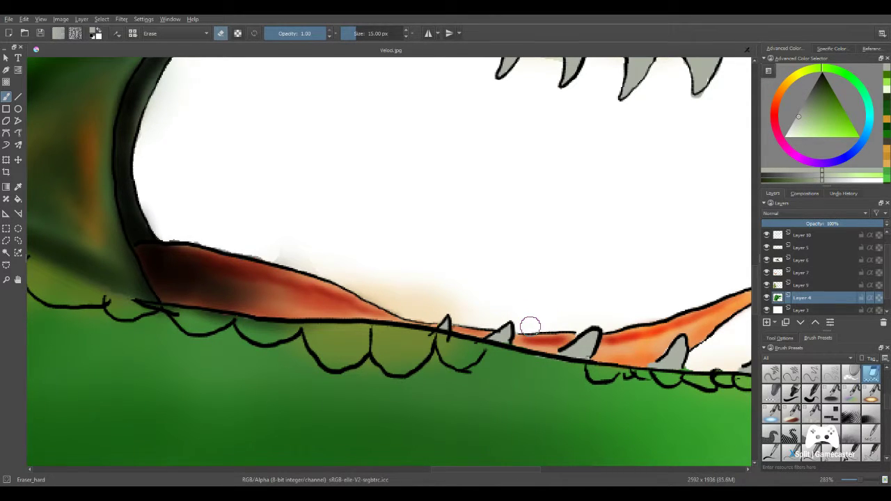
scroll(523, 295, down, 1)
drag(390, 226, 410, 244)
scroll(410, 244, down, 2)
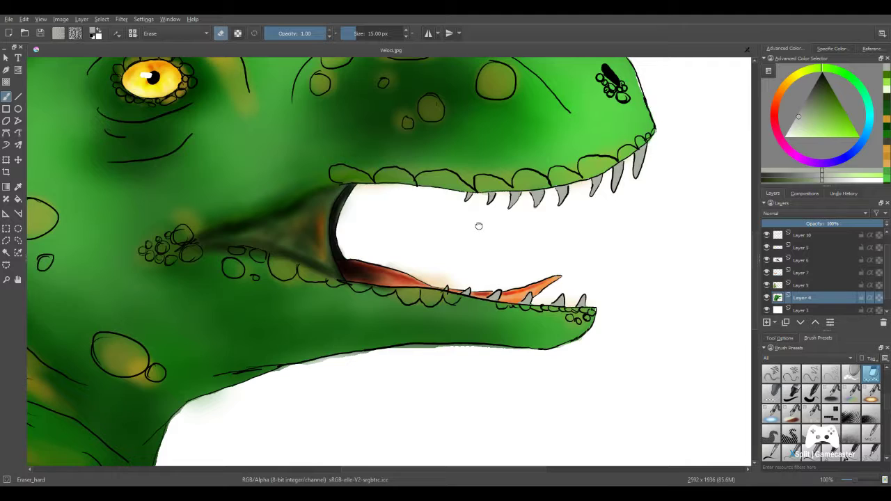
scroll(479, 227, up, 7)
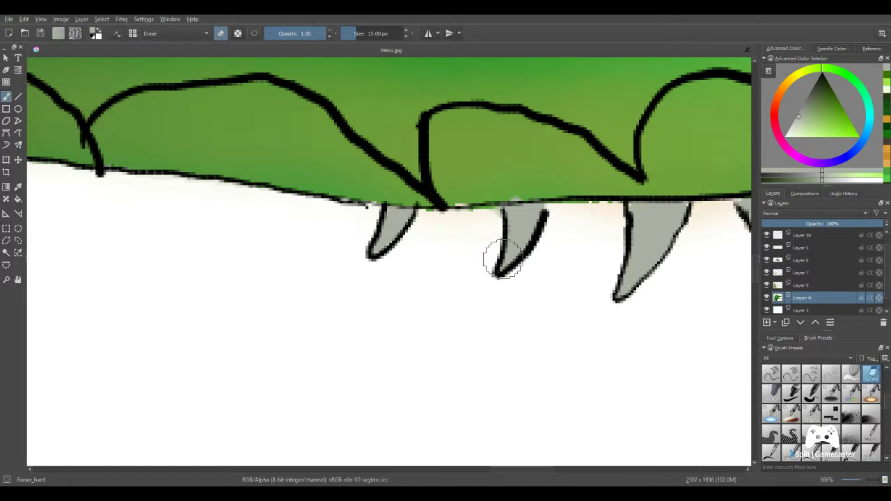
scroll(616, 277, down, 6)
drag(539, 258, 576, 235)
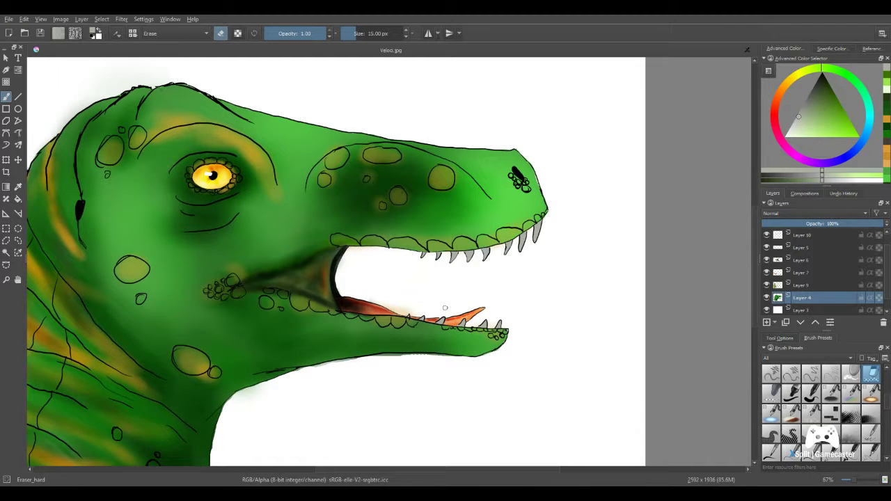
- Enlarge the eraser to 50 px and erase the green spill along the underside of the lower jaw
drag(445, 308, 519, 335)
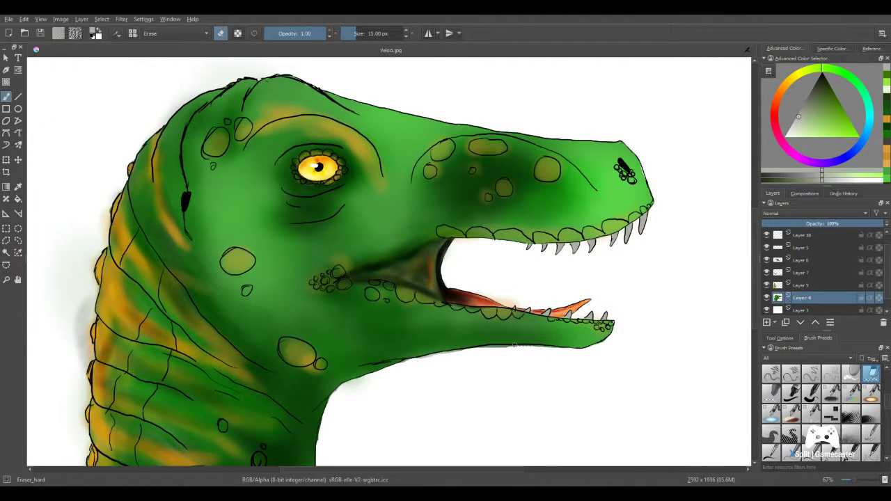
scroll(513, 346, up, 5)
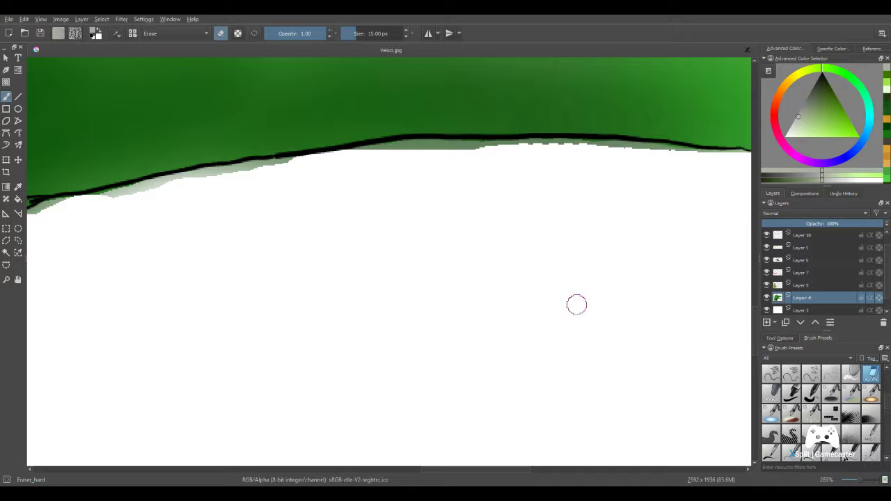
click(363, 33)
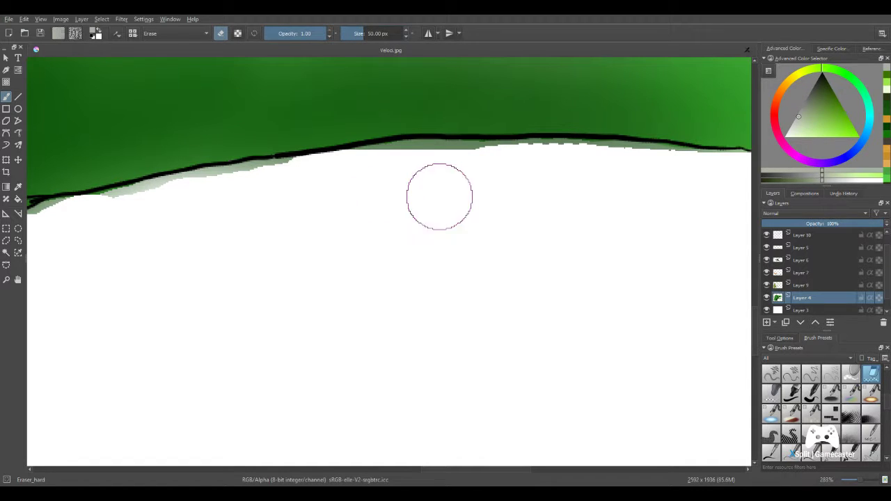
mouse_move(498, 183)
mouse_down()
mouse_move(399, 170)
mouse_move(376, 174)
mouse_move(378, 203)
mouse_move(414, 177)
mouse_move(453, 177)
mouse_move(383, 172)
mouse_move(406, 174)
mouse_move(245, 198)
mouse_move(148, 224)
mouse_move(129, 221)
mouse_move(142, 211)
mouse_move(103, 225)
mouse_up()
key(ctrl+z)
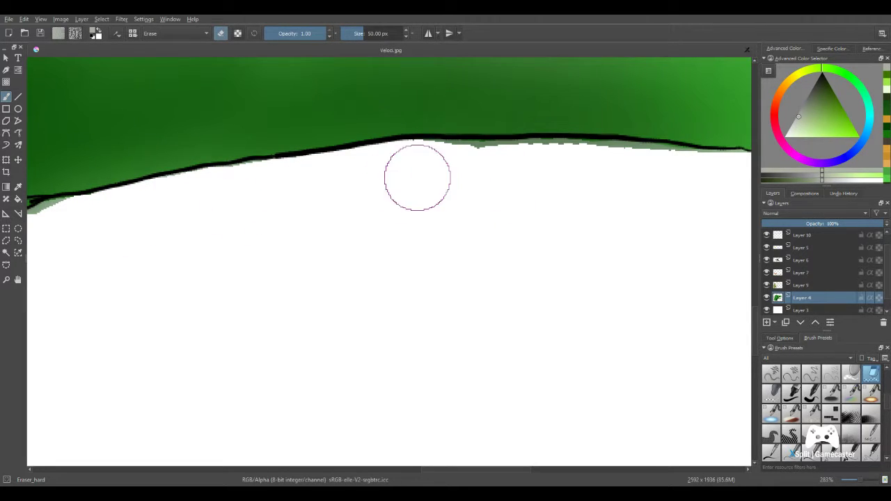
mouse_move(416, 175)
mouse_down()
mouse_move(628, 176)
mouse_move(583, 169)
mouse_move(716, 178)
mouse_up()
scroll(708, 175, down, 7)
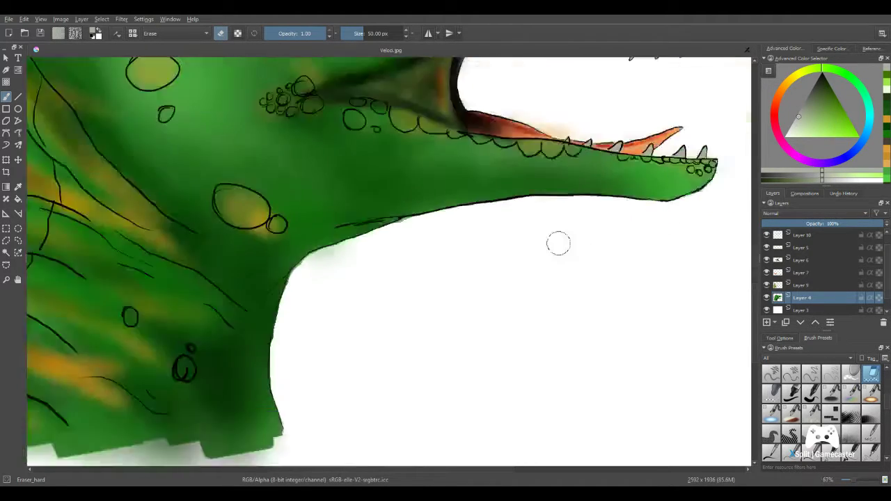
- Shade the back edge and base of the frontmost upper tooth on Layer 10 with the FX_overlay brush in dark grey at 10.36 px
mouse_move(622, 242)
mouse_down()
mouse_move(514, 266)
mouse_move(525, 282)
mouse_up()
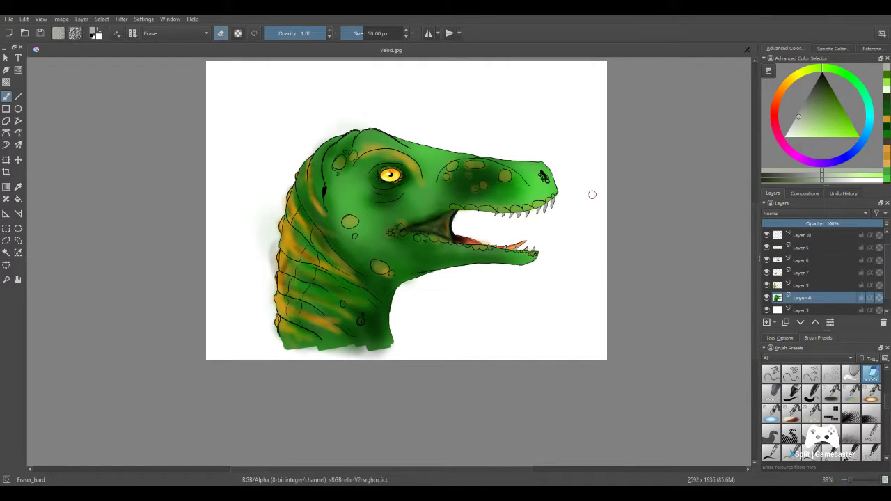
scroll(444, 248, up, 8)
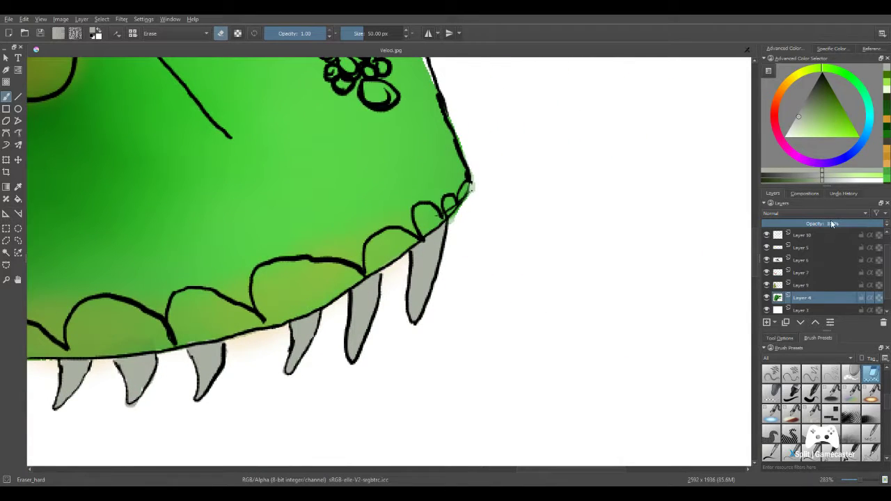
scroll(820, 248, up, 1)
click(817, 250)
drag(417, 233, 422, 256)
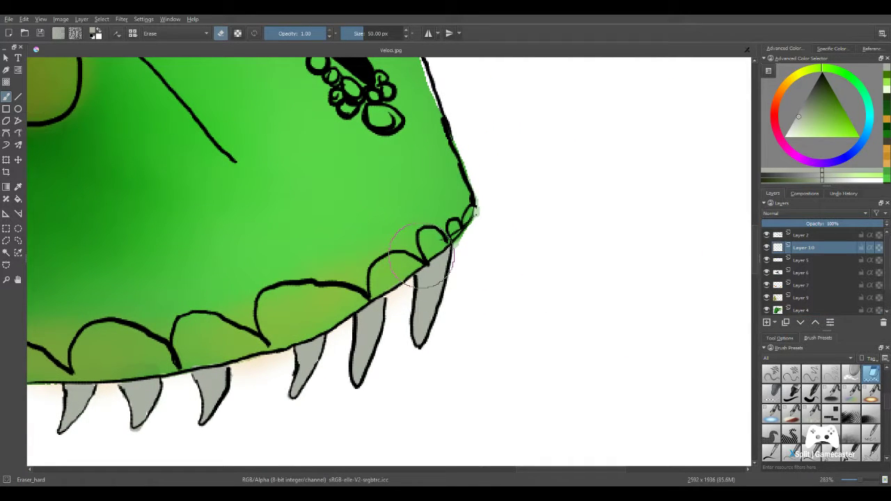
scroll(428, 251, up, 4)
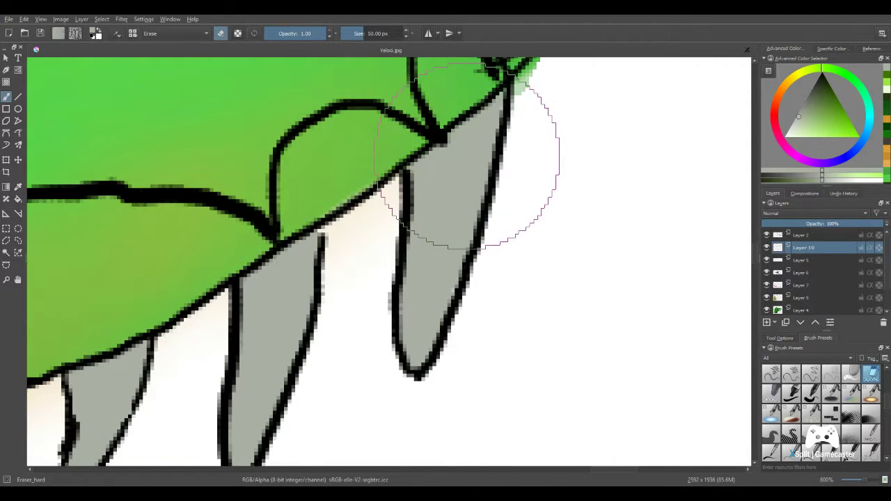
click(792, 413)
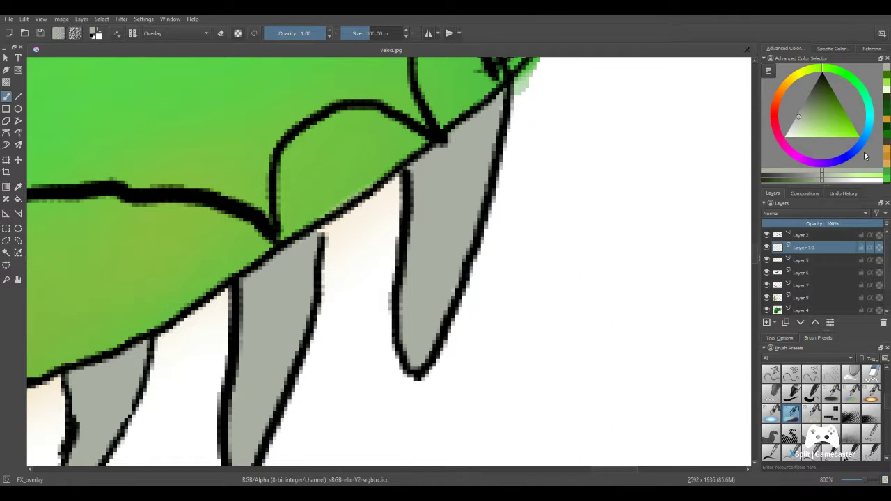
drag(815, 105, 812, 88)
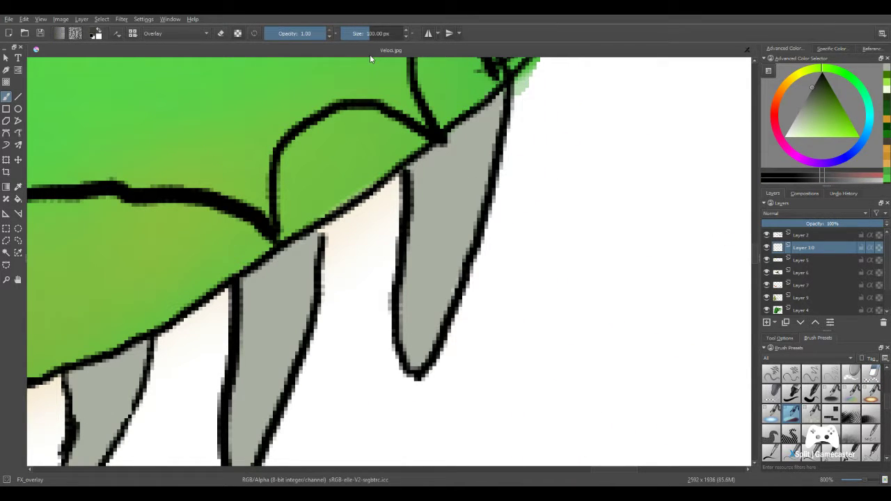
click(354, 32)
mouse_move(422, 169)
mouse_down()
mouse_move(442, 182)
mouse_move(418, 232)
mouse_move(402, 326)
mouse_move(406, 360)
mouse_move(440, 158)
mouse_move(492, 115)
mouse_move(424, 206)
mouse_move(465, 129)
mouse_move(404, 295)
mouse_up()
drag(424, 197, 398, 353)
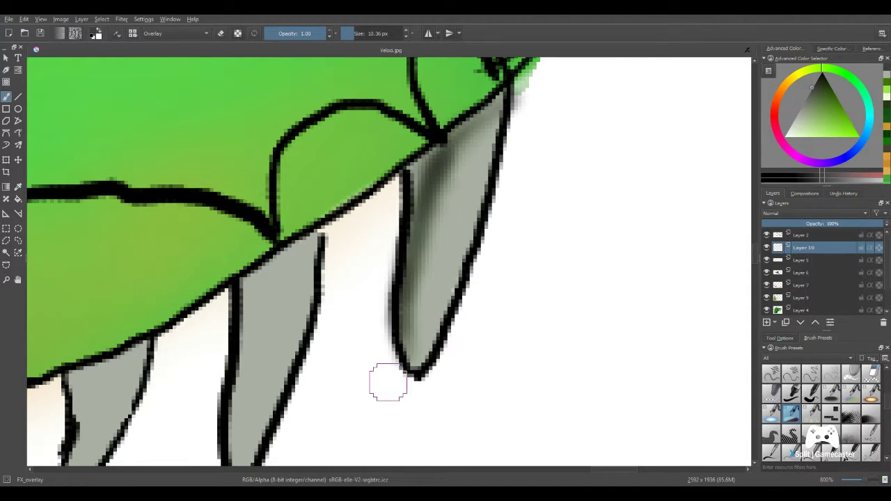
scroll(401, 356, down, 4)
scroll(407, 327, up, 4)
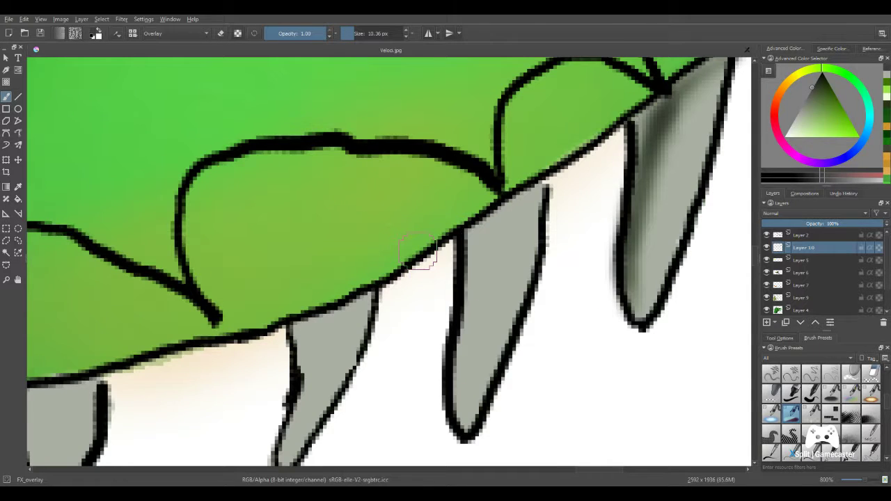
drag(643, 119, 622, 162)
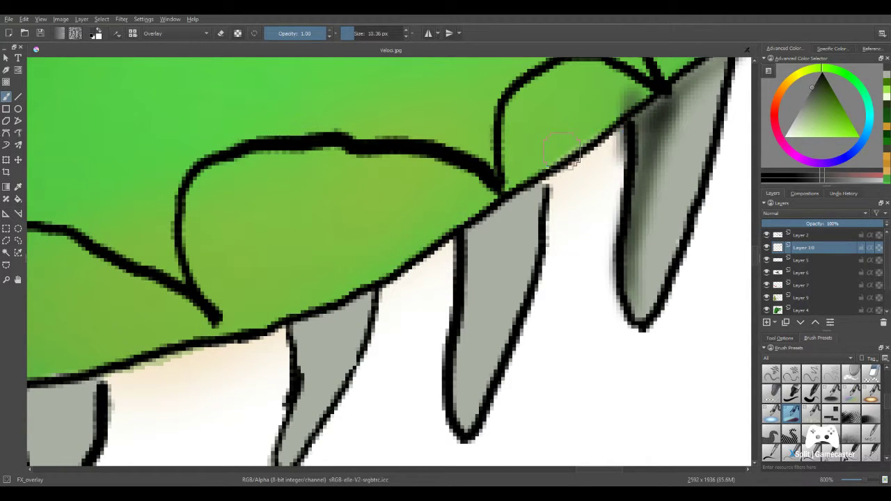
- Shade the back edges of the second and third upper teeth from the snout tip with the same dark overlay brush
mouse_move(514, 215)
mouse_down()
mouse_move(532, 200)
mouse_move(503, 217)
mouse_move(466, 258)
mouse_move(491, 236)
mouse_move(450, 394)
mouse_move(468, 334)
mouse_move(470, 376)
mouse_move(485, 223)
mouse_move(501, 229)
mouse_move(465, 310)
mouse_move(456, 383)
mouse_move(472, 418)
mouse_move(468, 352)
mouse_move(469, 419)
mouse_move(477, 322)
mouse_move(496, 395)
mouse_move(516, 372)
mouse_move(538, 282)
mouse_up()
scroll(531, 384, down, 6)
scroll(538, 281, up, 6)
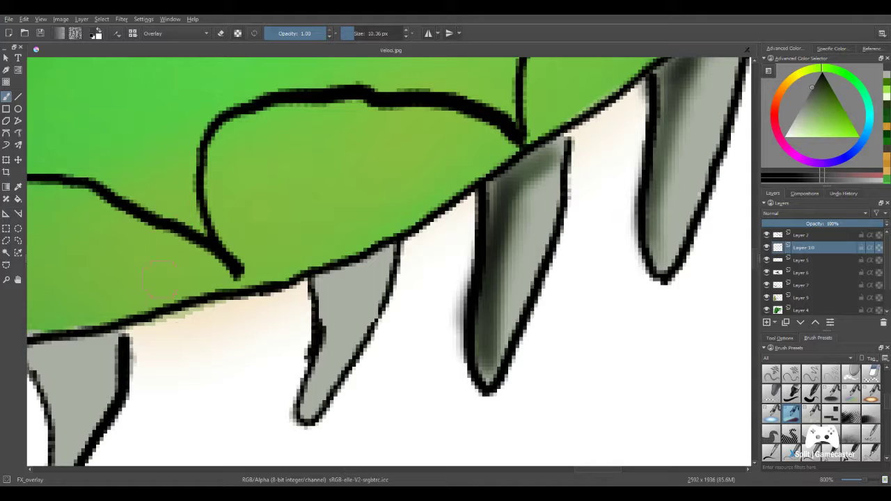
mouse_move(300, 401)
mouse_down()
mouse_move(342, 278)
mouse_move(329, 287)
mouse_move(325, 349)
mouse_move(296, 411)
mouse_up()
scroll(290, 342, down, 5)
- Shade the fourth and fifth upper teeth from the snout tip with the dark overlay brush
drag(289, 358, 438, 215)
scroll(440, 214, up, 2)
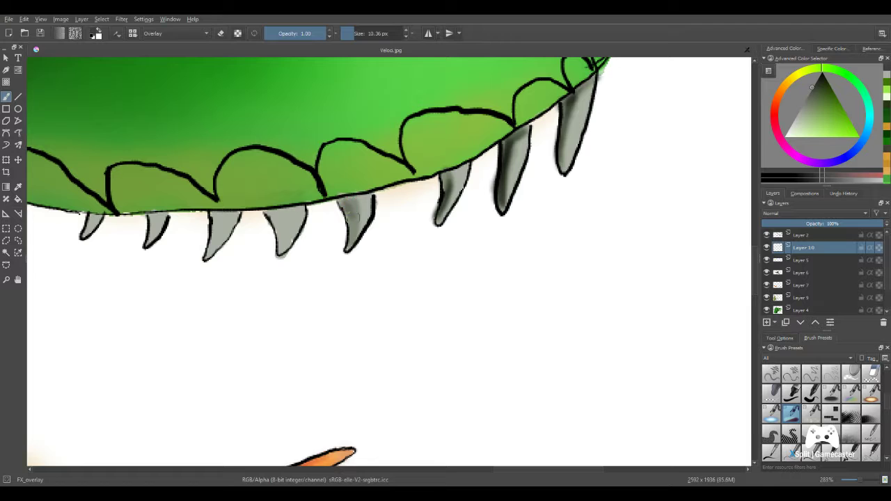
drag(357, 216, 346, 234)
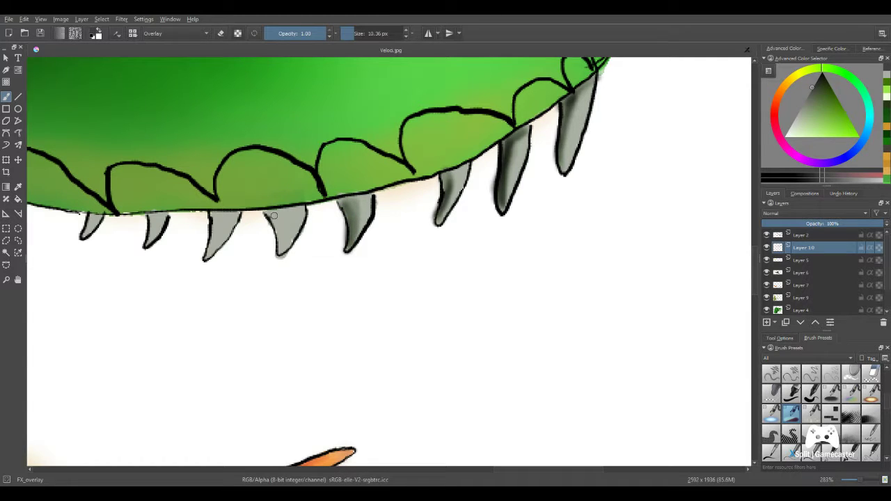
drag(282, 232, 281, 247)
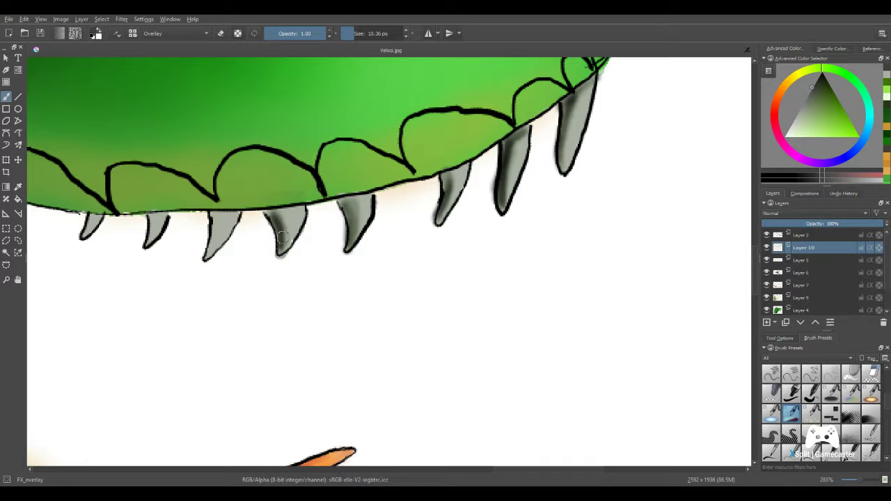
mouse_move(284, 237)
mouse_down()
mouse_move(285, 217)
mouse_move(425, 231)
mouse_up()
- Shade the back edges of the sixth and seventh upper teeth from the snout tip with the dark overlay brush
scroll(272, 245, down, 5)
scroll(424, 231, up, 4)
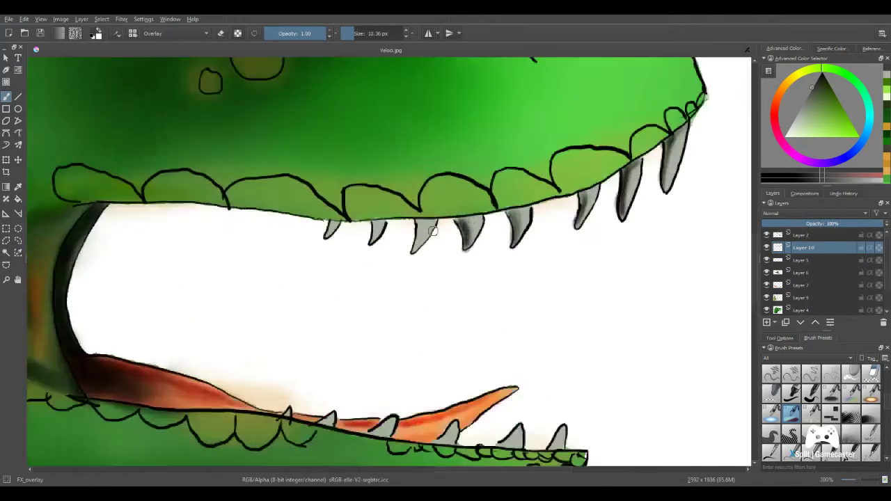
scroll(432, 232, up, 4)
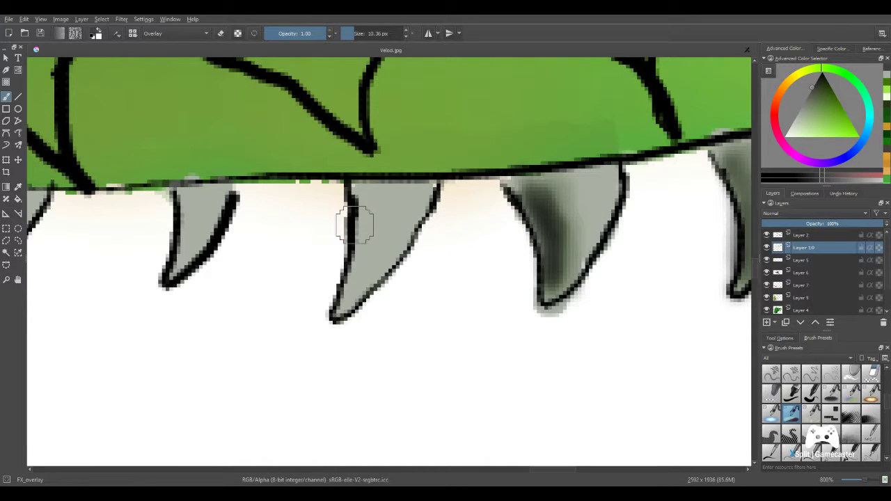
mouse_move(383, 213)
mouse_down()
mouse_move(369, 192)
mouse_move(348, 284)
mouse_move(372, 236)
mouse_move(355, 186)
mouse_move(365, 220)
mouse_move(359, 300)
mouse_move(383, 230)
mouse_move(353, 190)
mouse_up()
mouse_move(239, 193)
mouse_down()
mouse_move(174, 208)
mouse_move(192, 196)
mouse_move(176, 261)
mouse_move(186, 251)
mouse_move(184, 262)
mouse_move(190, 197)
mouse_move(179, 235)
mouse_up()
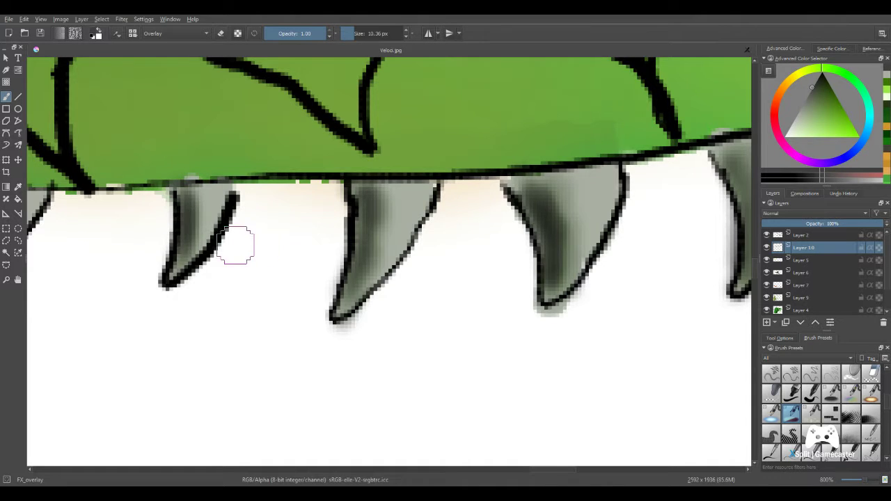
scroll(282, 250, down, 2)
drag(397, 257, 473, 268)
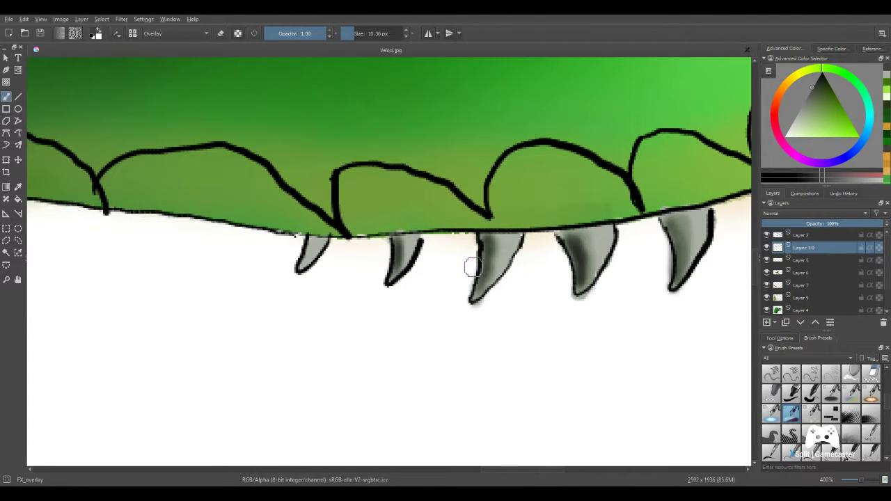
drag(409, 269, 450, 275)
scroll(437, 286, up, 2)
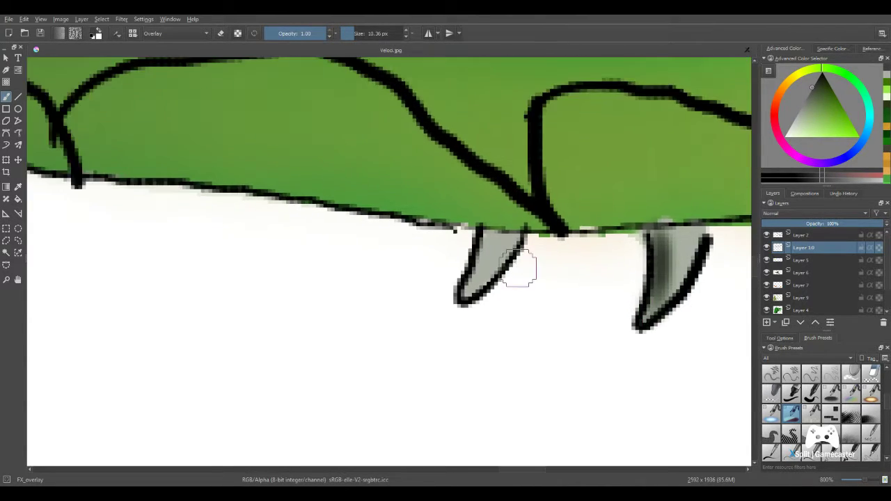
scroll(453, 320, up, 2)
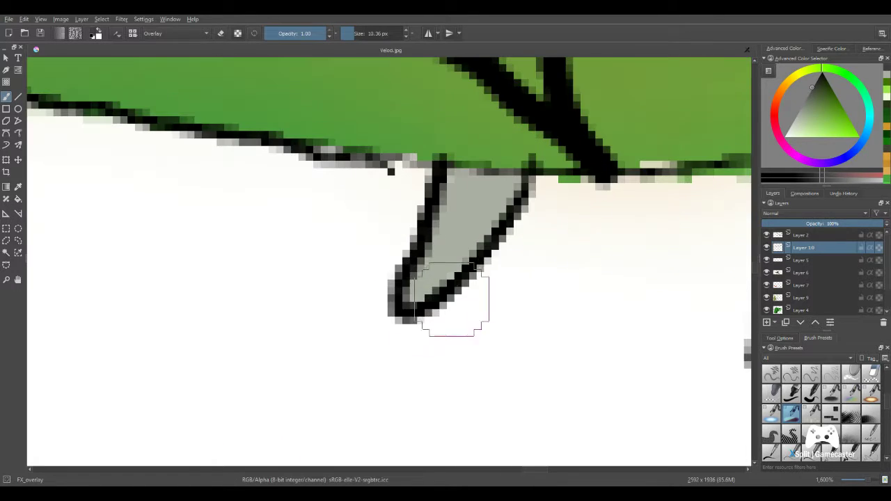
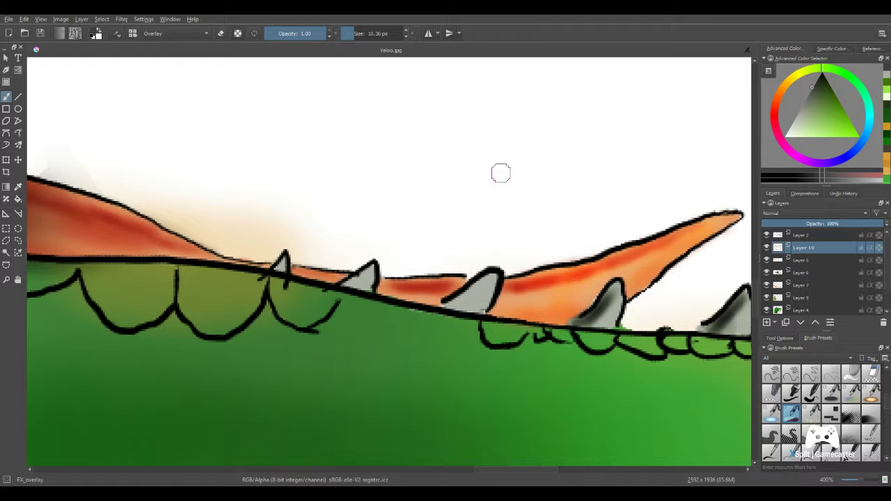
- Shade the back edge of the fourth lower tooth from the jaw tip with the dark grey FX_overlay brush
drag(481, 316, 495, 297)
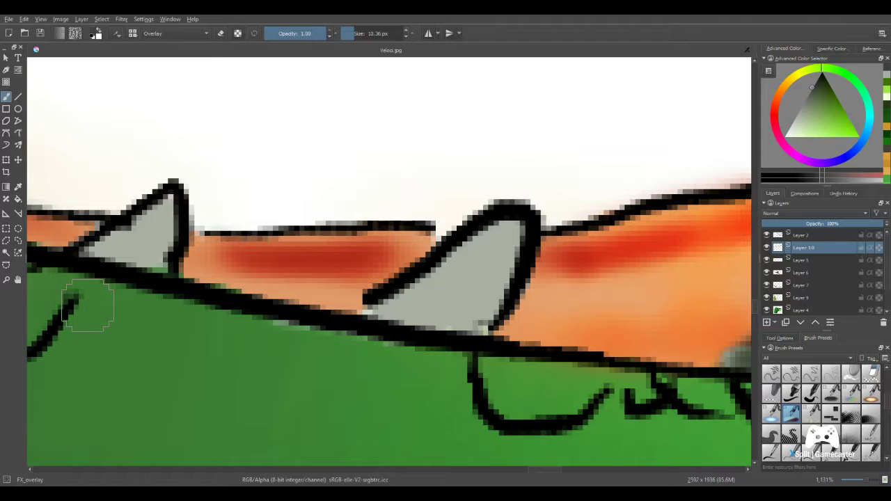
drag(269, 255, 277, 252)
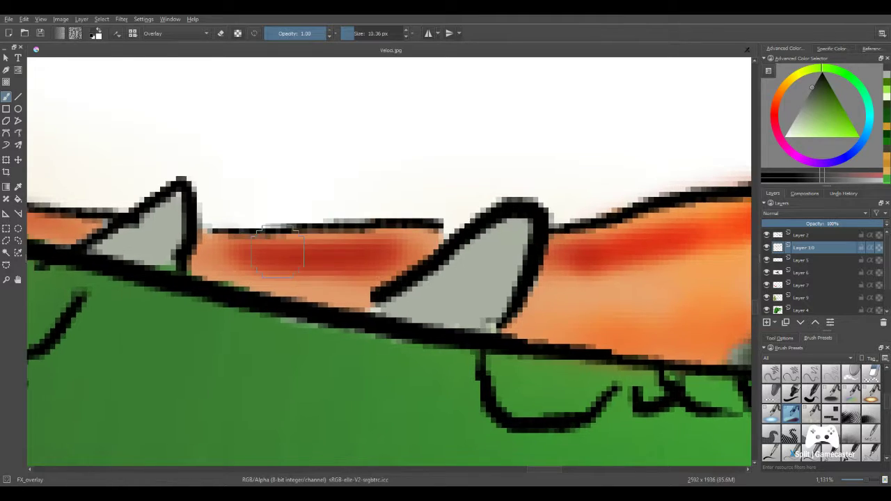
mouse_move(412, 300)
mouse_down()
mouse_move(517, 225)
mouse_move(399, 302)
mouse_move(476, 256)
mouse_move(471, 274)
mouse_move(508, 237)
mouse_up()
scroll(408, 418, down, 8)
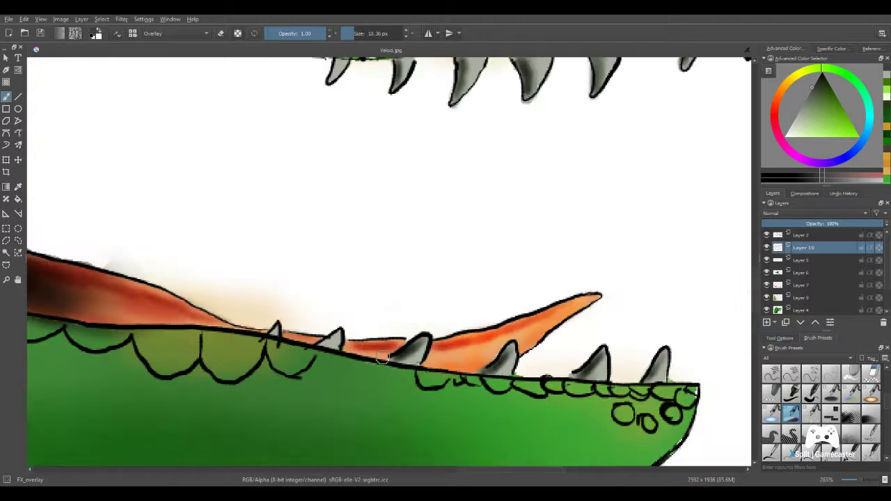
- Shade the back edges of the fifth and sixth lower teeth from the jaw tip with the dark overlay brush
scroll(482, 322, up, 4)
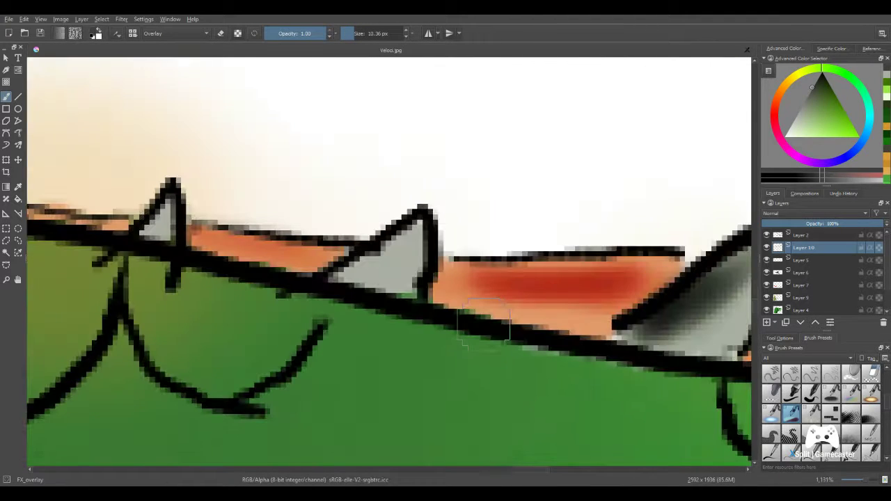
mouse_move(348, 282)
mouse_down()
mouse_move(390, 251)
mouse_move(341, 282)
mouse_move(369, 277)
mouse_up()
mouse_move(131, 231)
mouse_down()
mouse_move(163, 206)
mouse_move(158, 240)
mouse_up()
scroll(178, 159, down, 10)
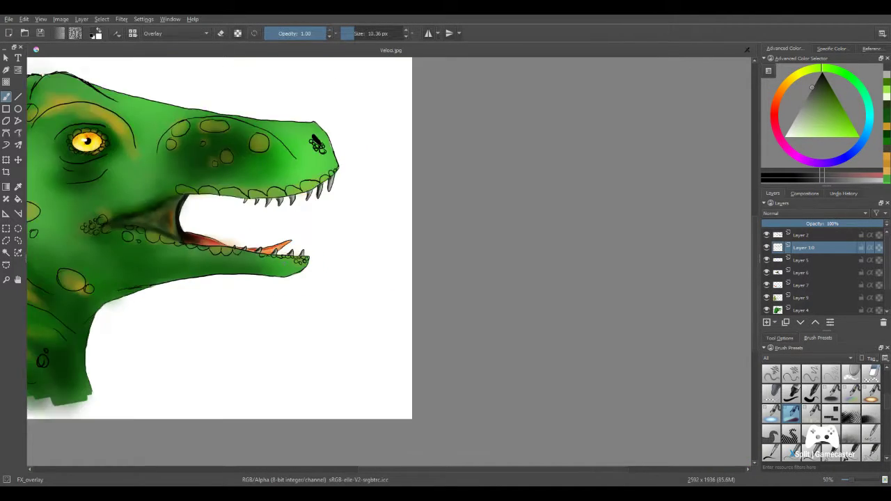
- Highlight the front sides of the two frontmost upper teeth in white with the 10.36 px overlay brush
scroll(369, 238, up, 8)
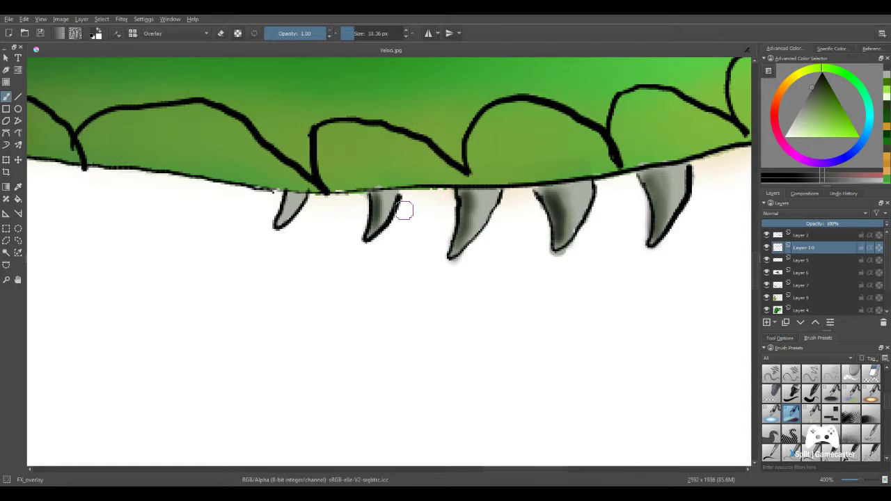
scroll(402, 207, down, 3)
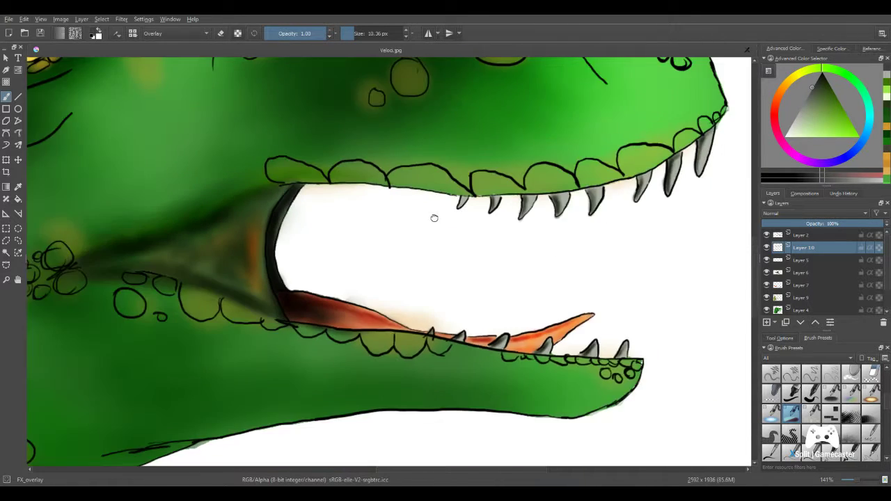
scroll(434, 217, down, 3)
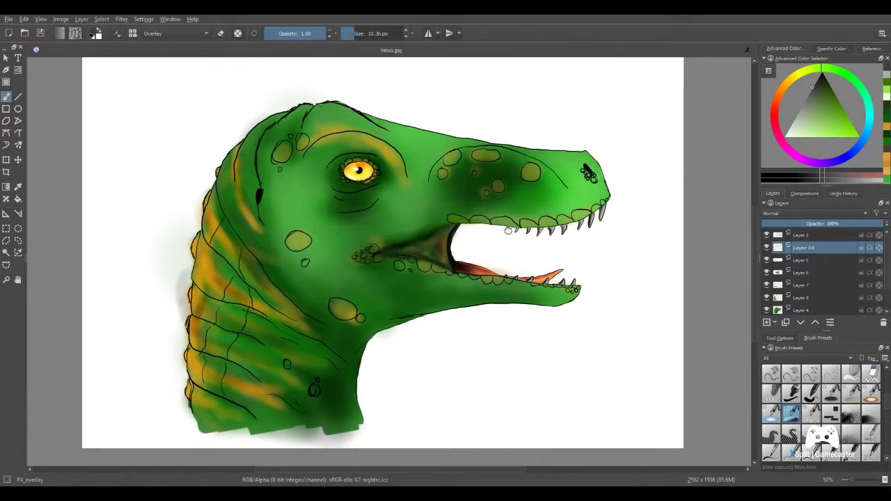
drag(509, 230, 443, 231)
scroll(443, 231, up, 5)
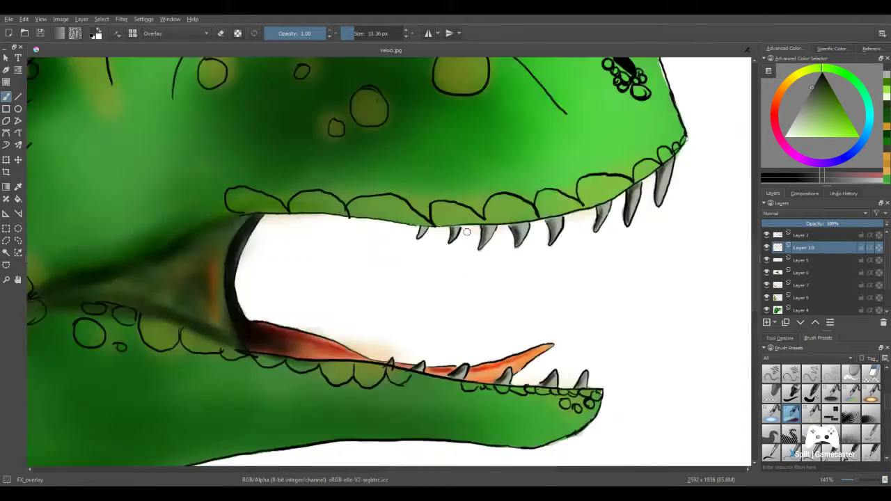
scroll(334, 219, up, 5)
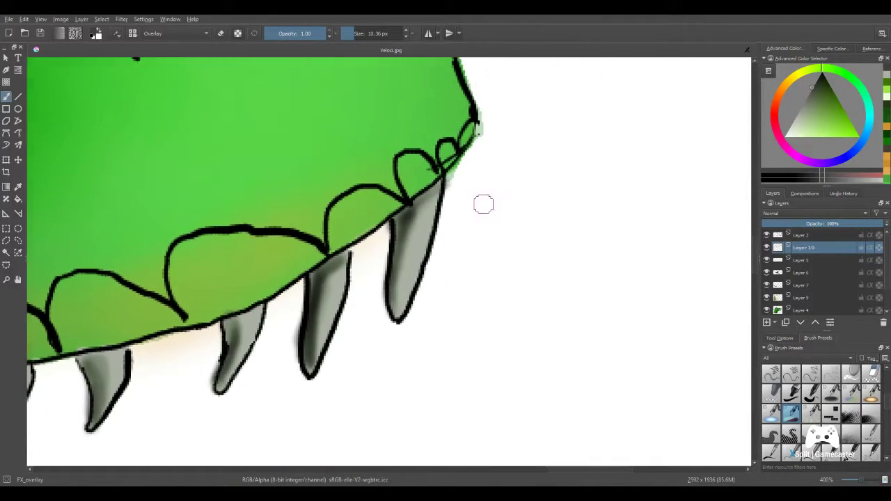
scroll(431, 194, up, 2)
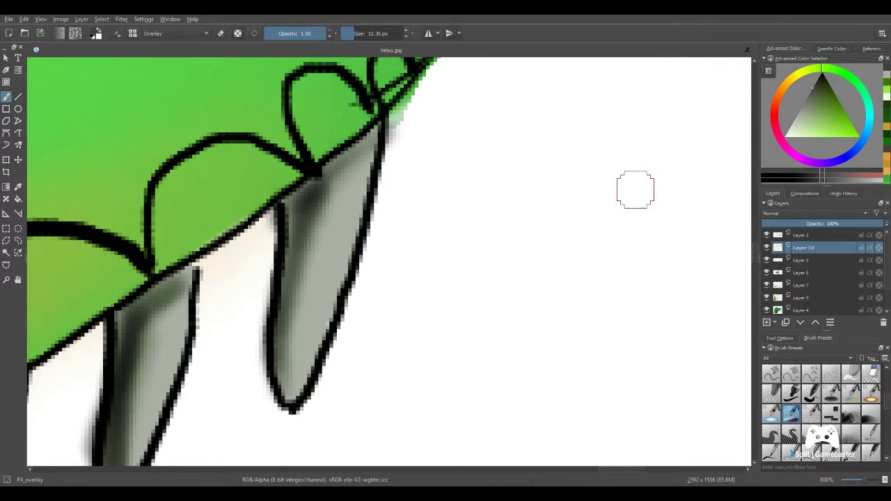
key(x)
mouse_move(381, 144)
mouse_down()
mouse_move(333, 262)
mouse_move(362, 167)
mouse_move(312, 358)
mouse_move(300, 324)
mouse_move(438, 155)
mouse_up()
mouse_move(370, 95)
mouse_down()
mouse_move(338, 144)
mouse_move(320, 211)
mouse_move(269, 309)
mouse_up()
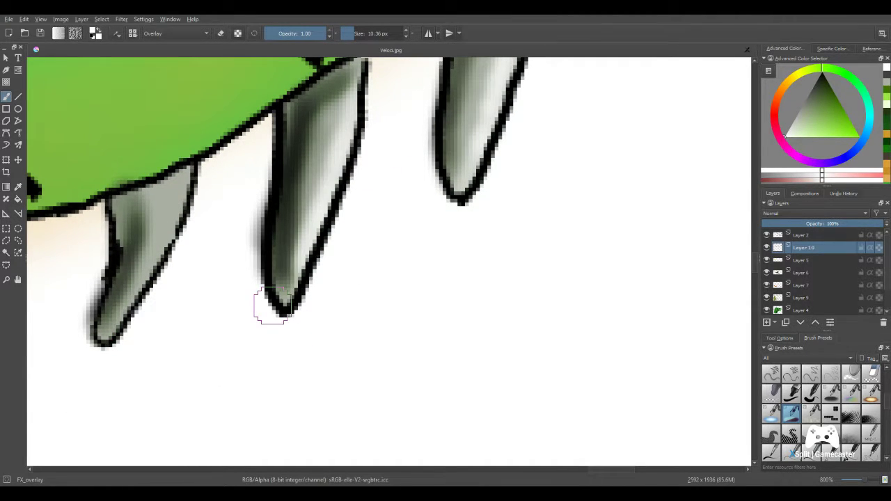
- Highlight the front sides of the third to seventh upper teeth from the snout tip with the white overlay brush
scroll(249, 299, down, 3)
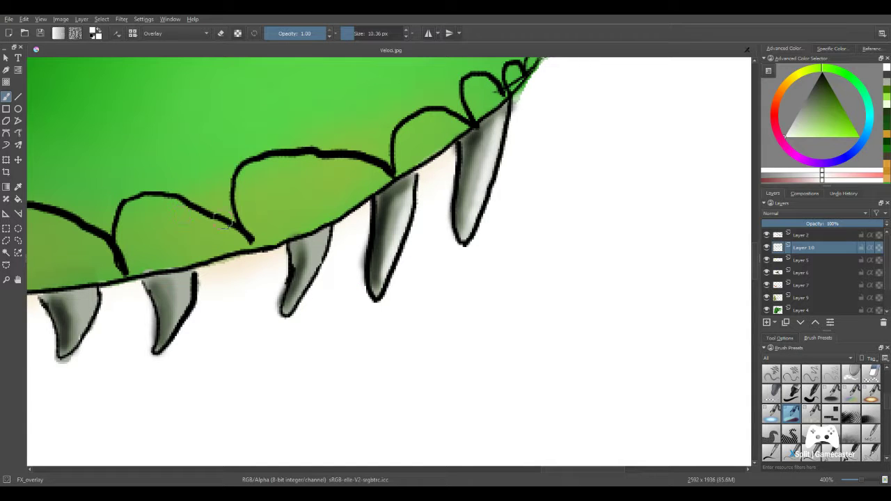
mouse_move(322, 237)
mouse_down()
mouse_move(298, 290)
mouse_move(462, 269)
mouse_move(524, 246)
mouse_up()
scroll(271, 325, down, 1)
drag(454, 223, 437, 262)
drag(392, 225, 376, 255)
drag(321, 228, 296, 265)
drag(258, 238, 241, 255)
drag(255, 212, 384, 206)
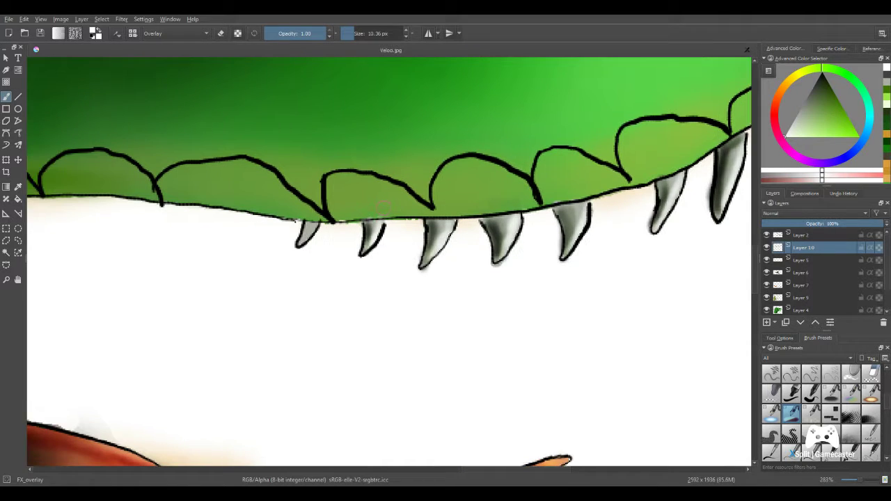
- Try to highlight the rearmost upper tooth with the white overlay brush
drag(308, 229, 302, 236)
scroll(304, 196, up, 5)
drag(286, 343, 362, 140)
- Undo the white highlight on the rearmost upper tooth and shade its back edge with the overlay brush in black
drag(801, 108, 823, 73)
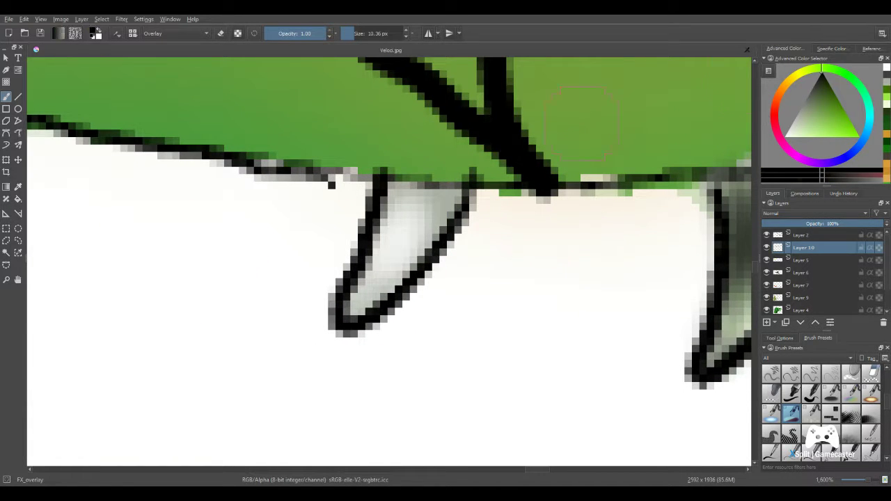
mouse_move(410, 205)
mouse_down()
mouse_move(366, 273)
mouse_move(378, 262)
mouse_move(396, 192)
mouse_move(367, 287)
mouse_up()
key(ctrl+z)
key(ctrl+z)
key(ctrl+z)
key(ctrl+z)
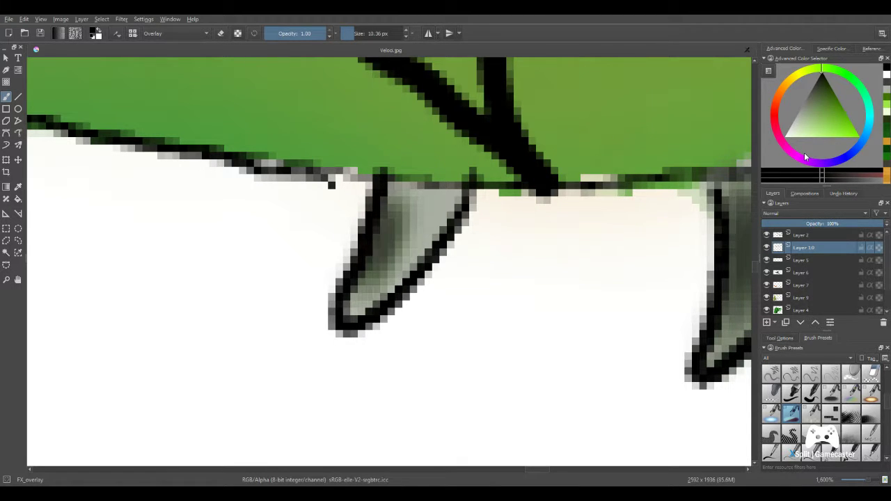
- Highlight the front side of the rearmost upper tooth with the overlay brush in white
click(786, 137)
drag(439, 202, 369, 292)
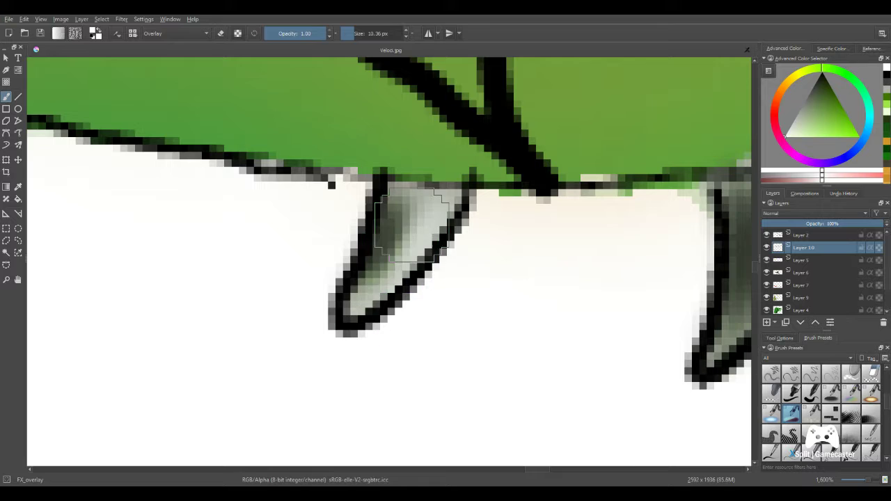
scroll(409, 224, down, 10)
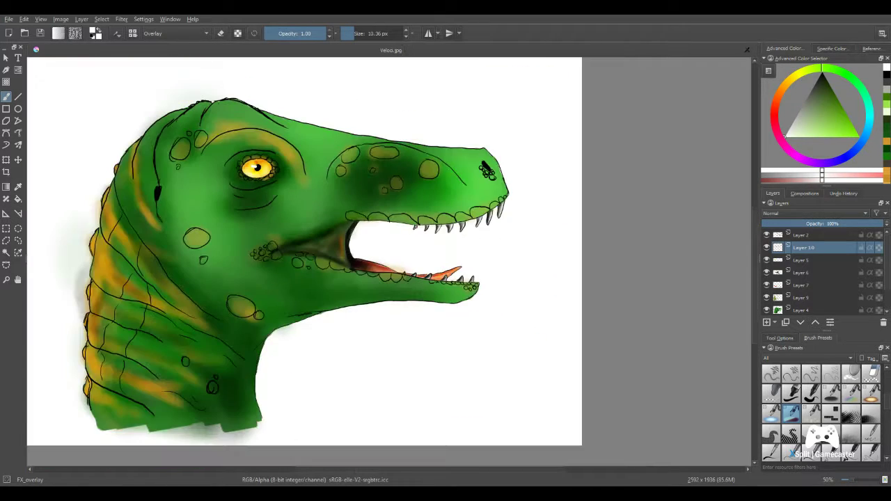
- Highlight the front sides of the two frontmost lower teeth with the white overlay brush
scroll(371, 237, up, 8)
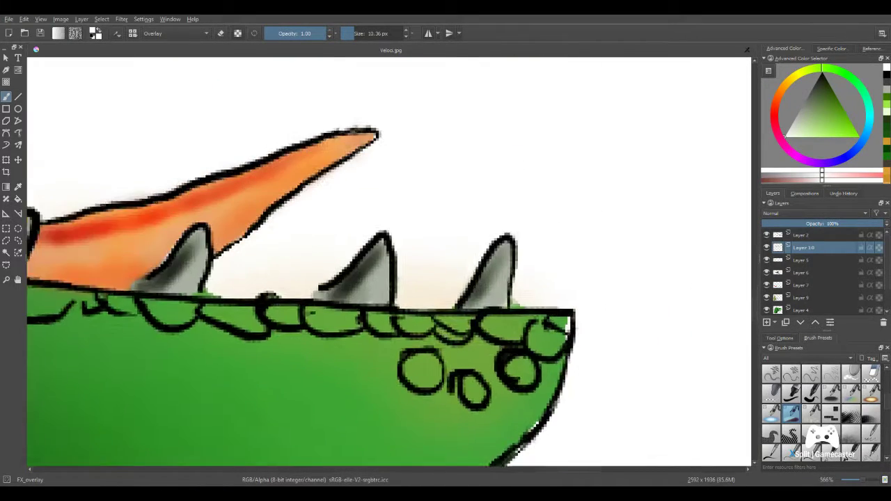
scroll(544, 303, up, 2)
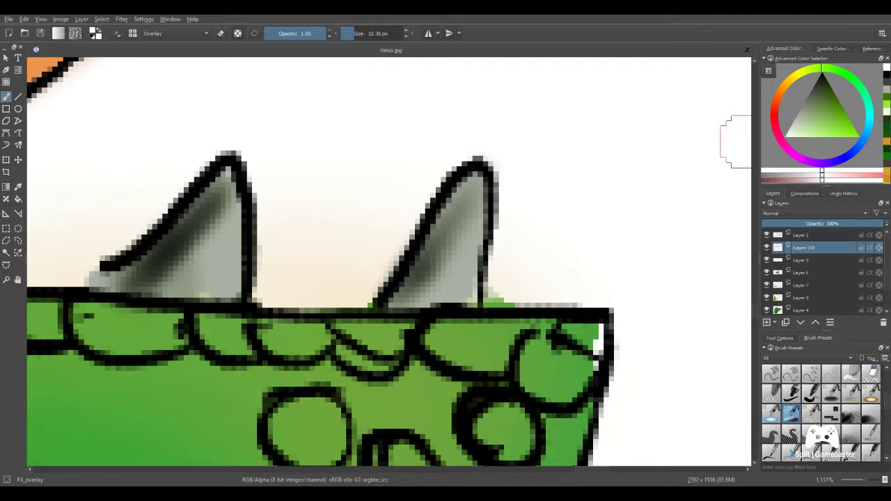
mouse_move(460, 289)
mouse_down()
mouse_move(457, 255)
mouse_move(462, 267)
mouse_up()
mouse_move(237, 285)
mouse_down()
mouse_move(219, 278)
mouse_move(240, 163)
mouse_up()
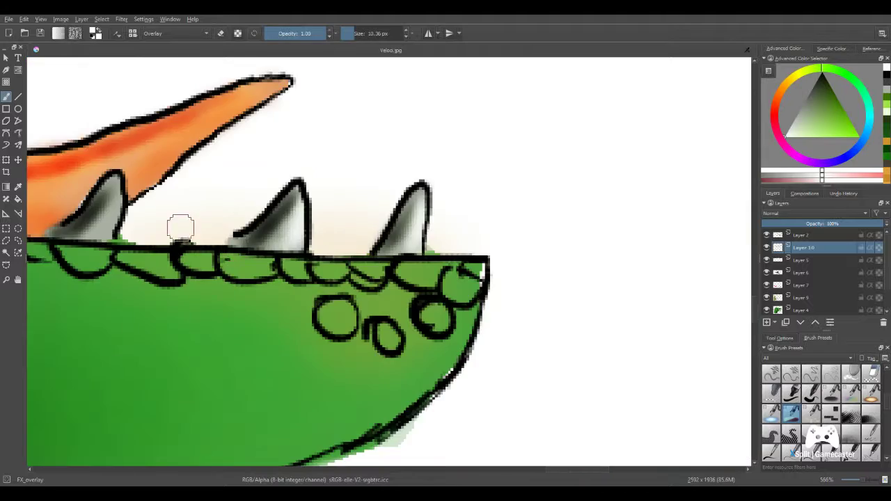
- Highlight the front sides of the third and fourth lower teeth from the jaw tip with the white overlay brush
scroll(301, 238, up, 2)
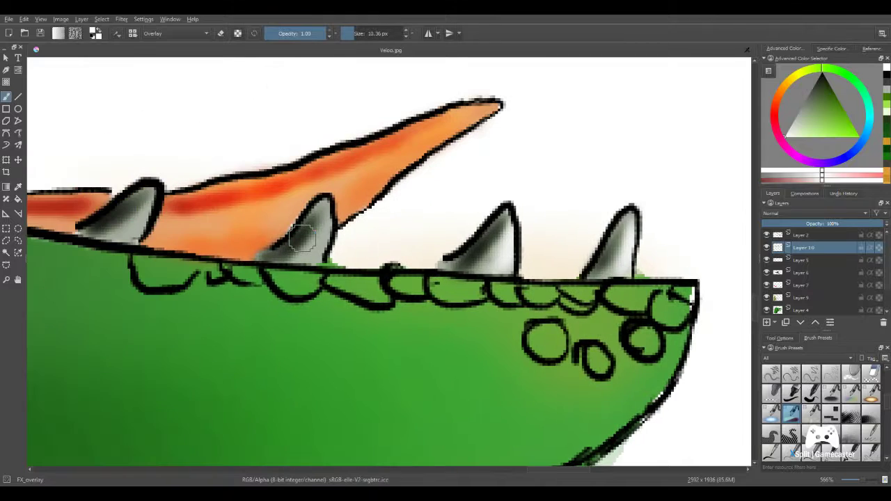
drag(325, 216, 314, 259)
drag(231, 220, 459, 248)
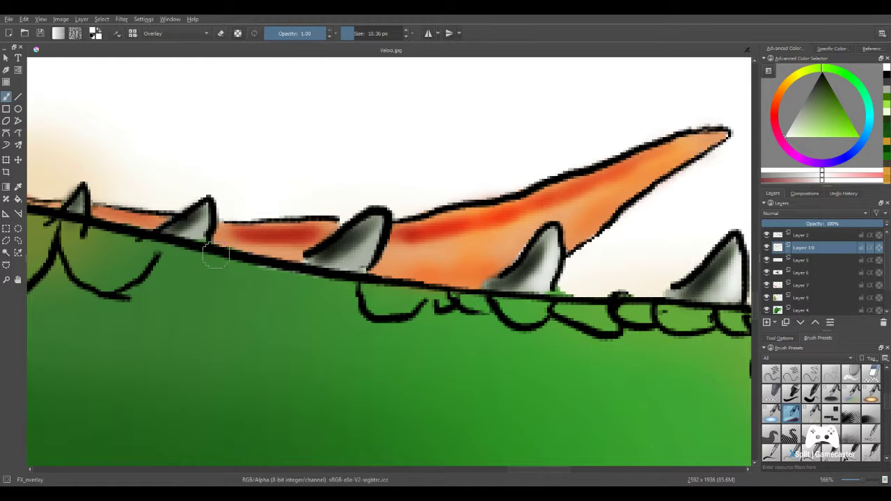
drag(358, 265, 375, 234)
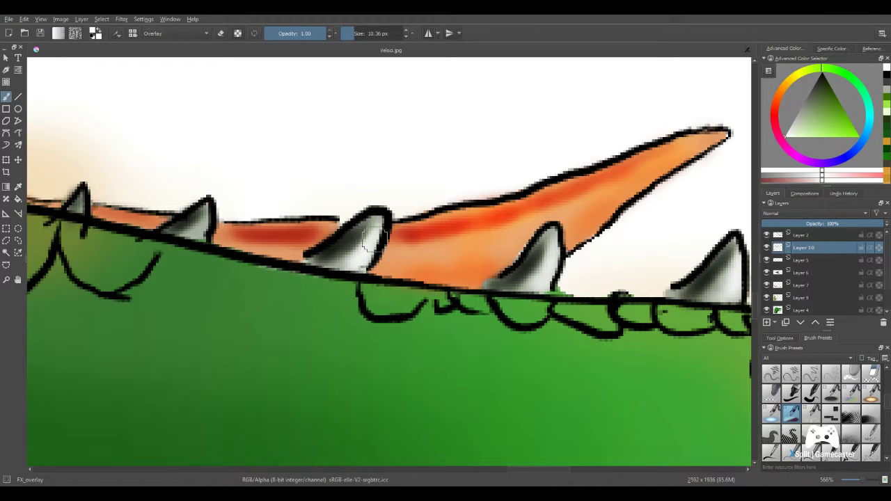
- Highlight the front sides of the fifth and sixth lower teeth from the jaw tip with the white overlay brush
drag(35, 224, 191, 259)
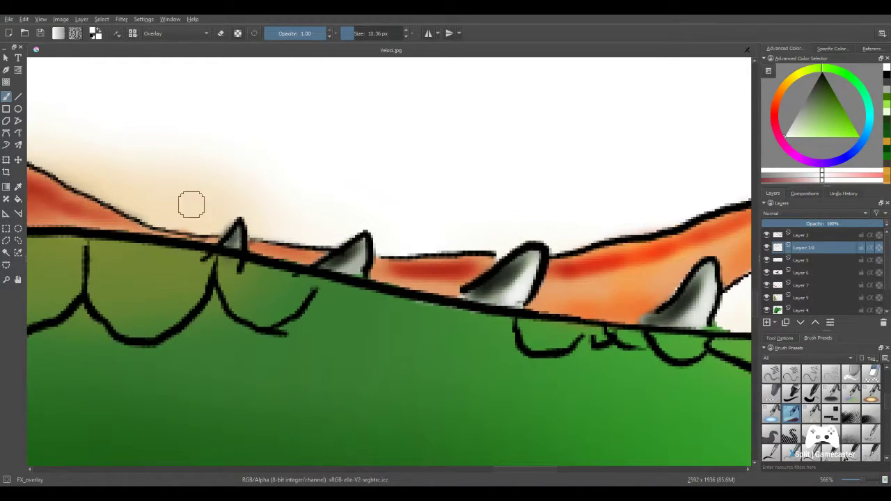
mouse_move(352, 269)
mouse_down()
mouse_move(356, 255)
mouse_move(356, 273)
mouse_up()
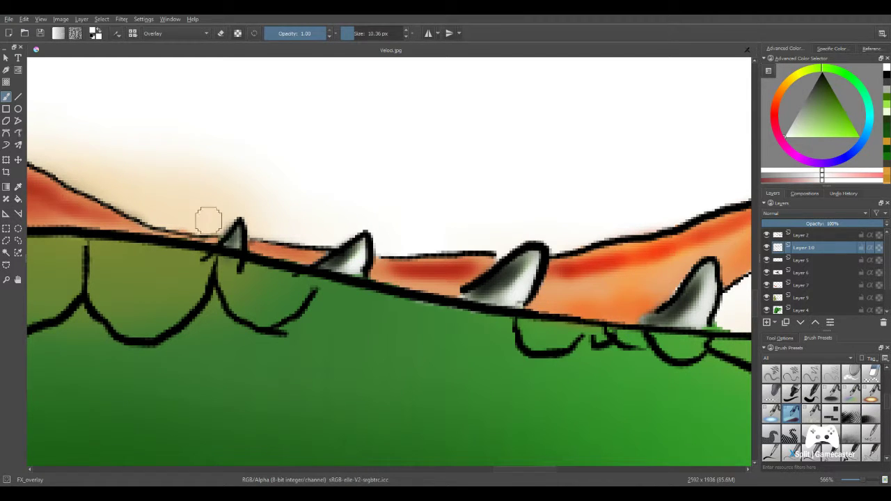
drag(229, 243, 236, 241)
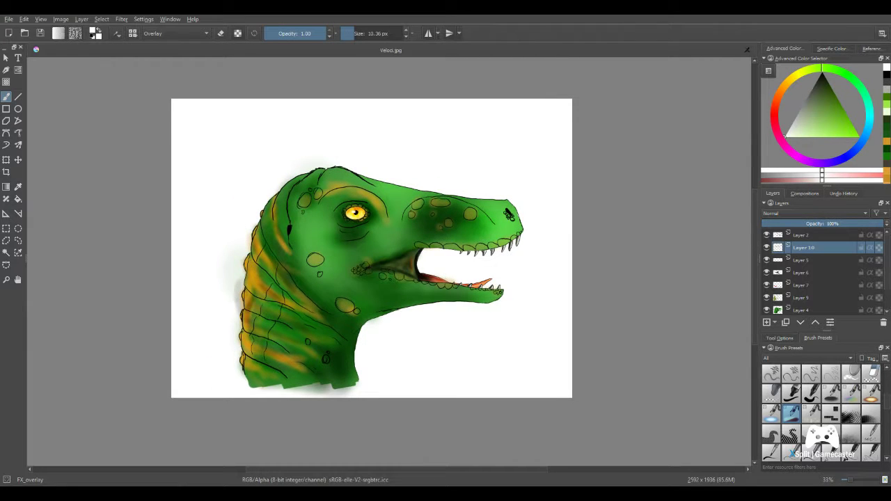
- Darken the orange stripes on the neck on Layer 9 with the FX_overlay brush in black at 387.93 px
drag(365, 280, 369, 273)
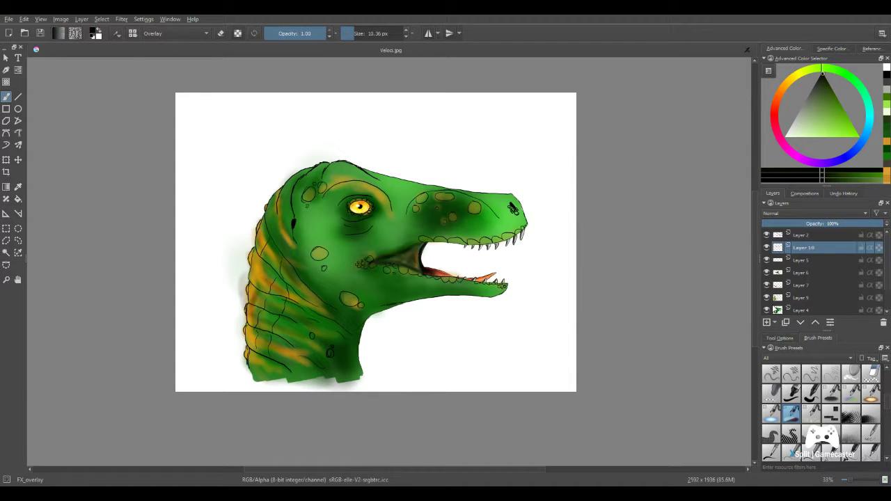
click(804, 299)
click(386, 33)
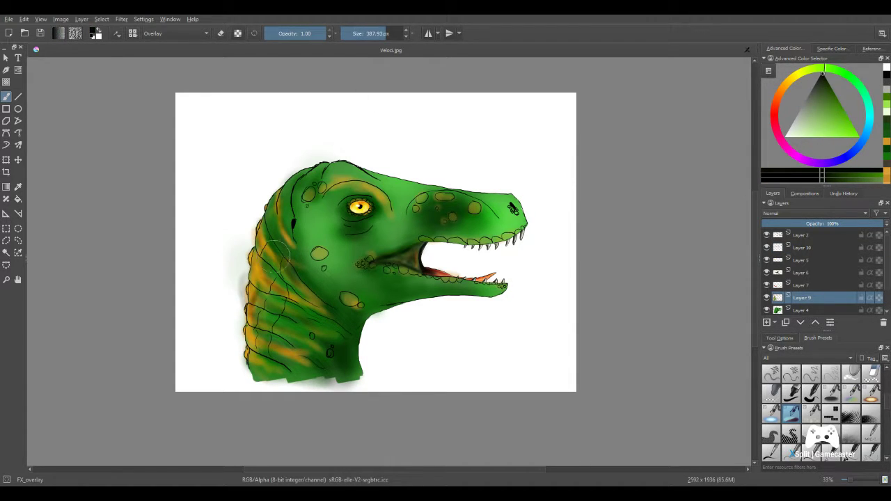
drag(276, 268, 262, 341)
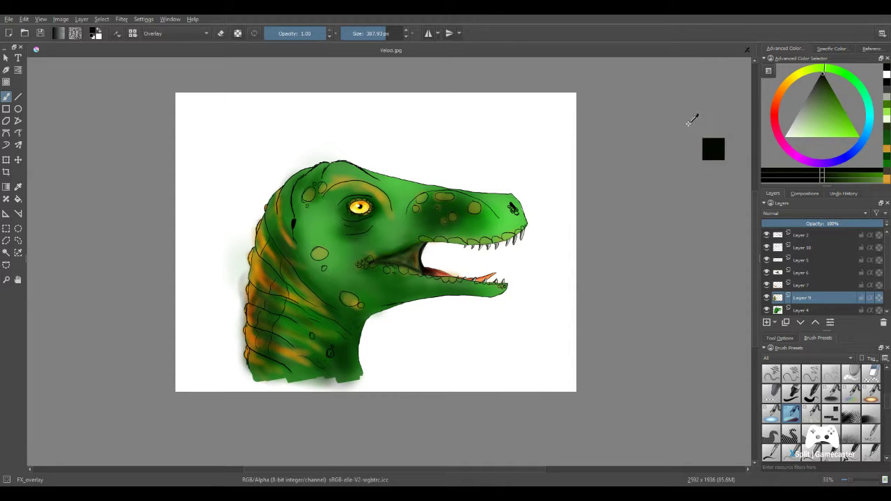
- Extend the canvas upward to 2592 × 3872 px
scroll(752, 134, up, 5)
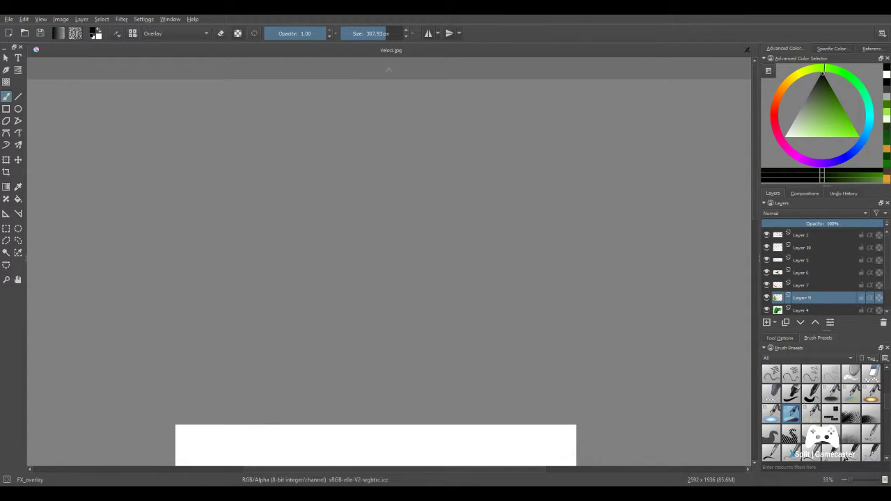
click(388, 70)
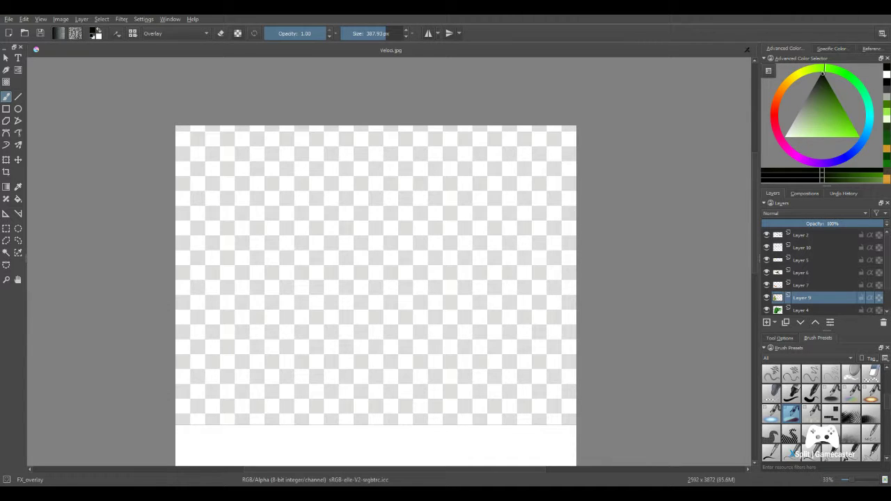
- Undo the upward canvas extension
scroll(470, 217, down, 4)
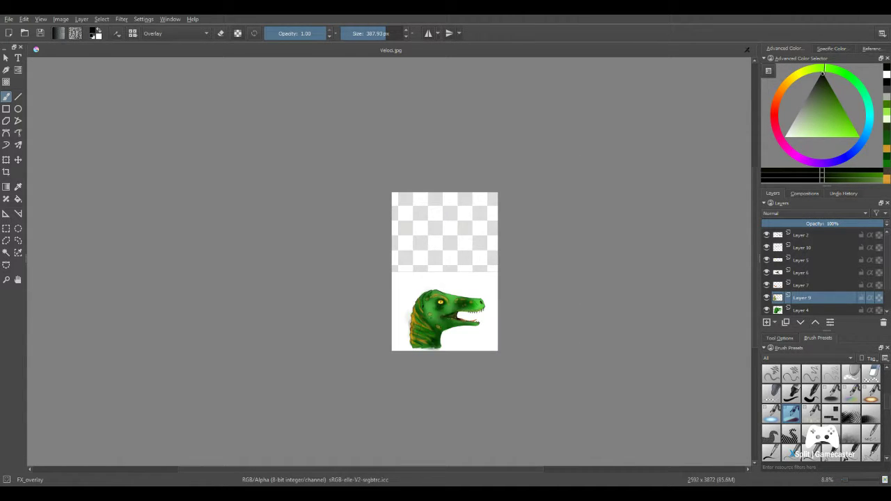
key(ctrl+z)
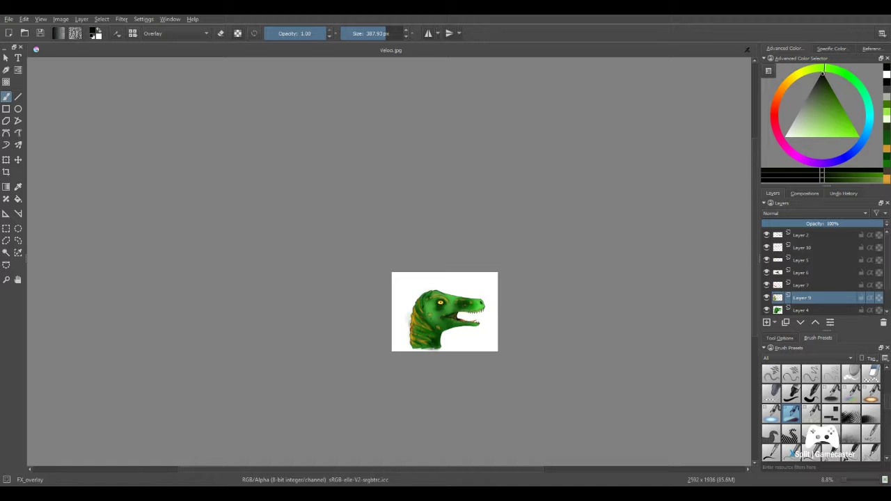
- Darken the orange neck stripes on Layer 9 with the FX_overlay brush in dark grey at 437.93 px
scroll(591, 246, up, 2)
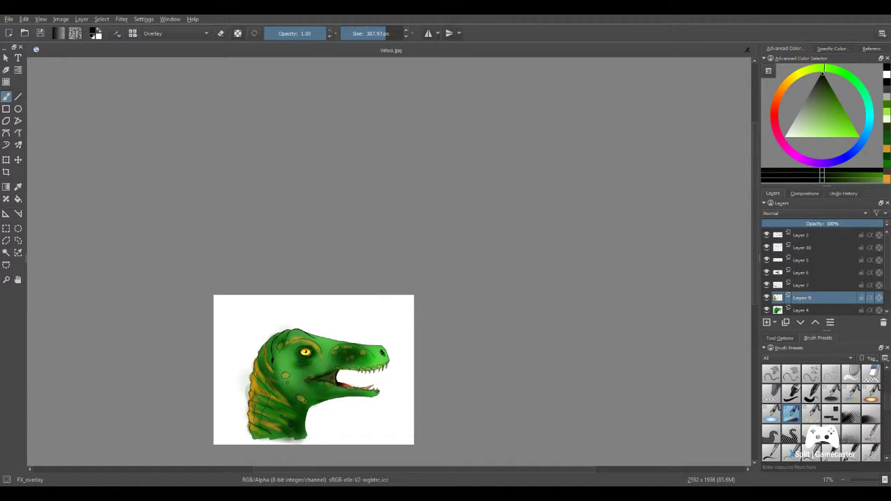
key(x)
drag(758, 239, 755, 240)
drag(444, 279, 617, 212)
scroll(548, 257, up, 3)
drag(563, 286, 583, 174)
drag(380, 299, 376, 243)
scroll(326, 315, up, 2)
mouse_move(289, 236)
mouse_down()
mouse_move(326, 314)
mouse_move(358, 225)
mouse_up()
scroll(307, 313, down, 3)
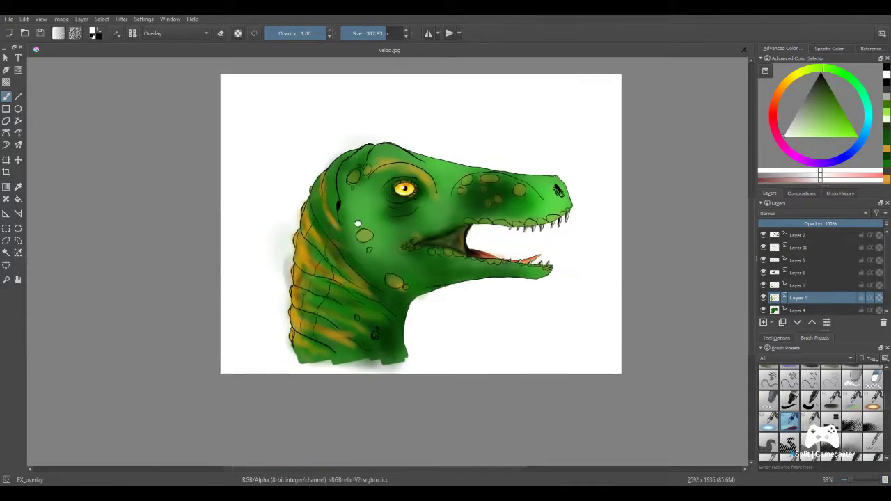
scroll(358, 225, down, 1)
scroll(359, 237, up, 1)
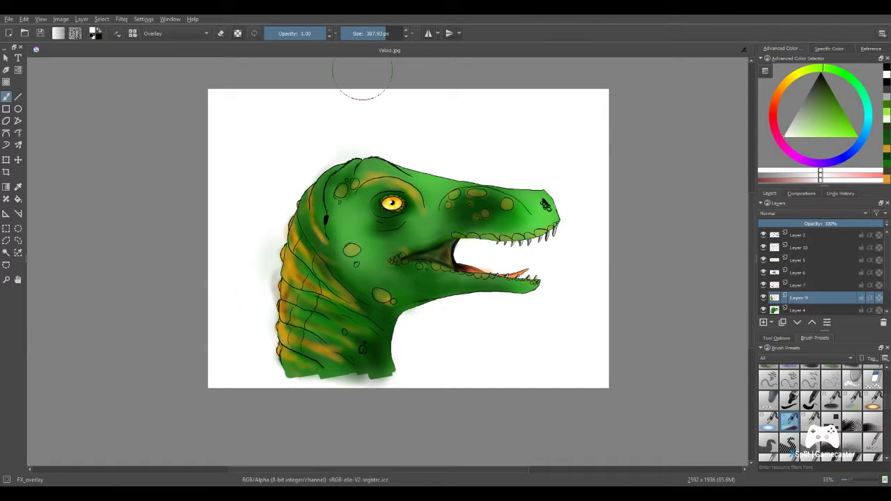
click(807, 90)
click(407, 30)
mouse_move(296, 244)
mouse_down()
mouse_move(307, 331)
mouse_move(319, 292)
mouse_up()
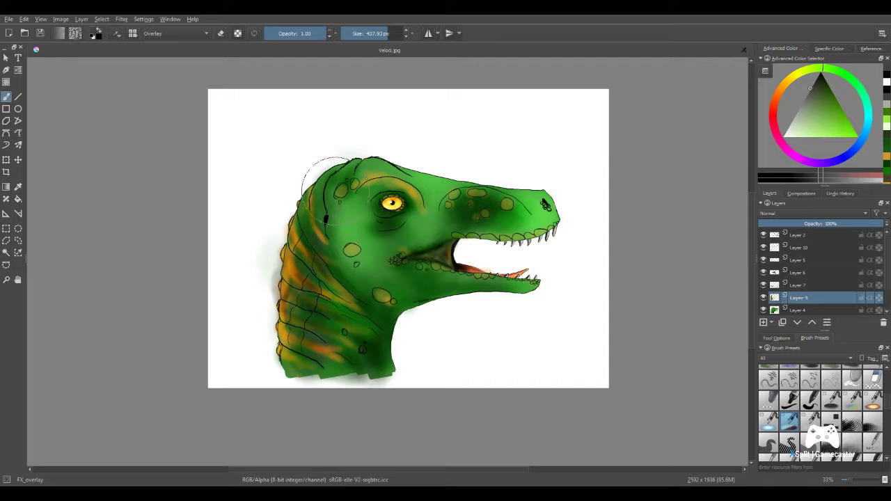
- Shade the cheek, snout and throat with broad dark grey overlay strokes, and undo the last stroke over the cheek spots
drag(342, 220, 352, 250)
drag(351, 209, 348, 238)
mouse_move(421, 212)
mouse_down()
mouse_move(425, 235)
mouse_move(456, 244)
mouse_move(502, 234)
mouse_move(529, 208)
mouse_up()
mouse_move(311, 199)
mouse_down()
mouse_move(313, 328)
mouse_move(371, 364)
mouse_move(390, 317)
mouse_move(369, 279)
mouse_up()
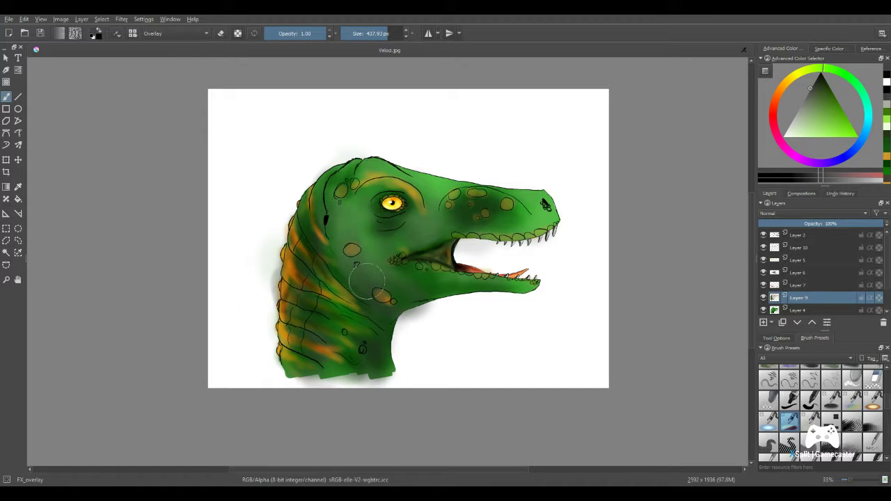
key(ctrl+z)
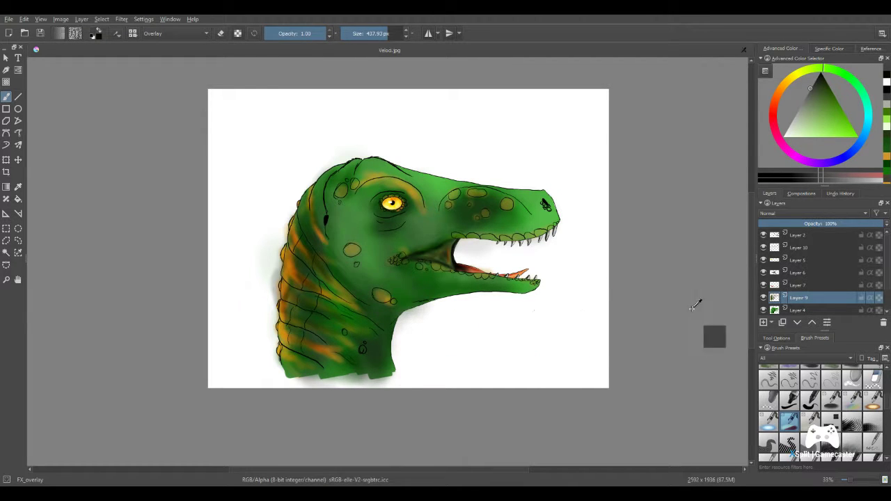
- Select the background Layer 3 and hide all the layers of the drawing
click(801, 309)
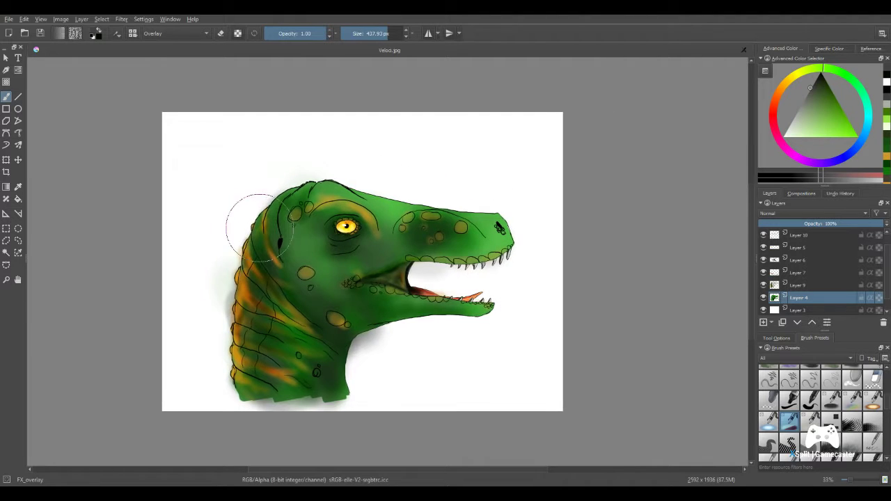
drag(271, 252, 429, 196)
click(807, 311)
click(764, 310)
click(764, 285)
click(764, 272)
click(764, 261)
click(764, 248)
click(764, 235)
scroll(776, 280, up, 2)
click(764, 247)
click(764, 236)
- Make the white background Layer 3 visible again on its own
drag(580, 247, 547, 306)
scroll(823, 303, down, 2)
drag(526, 260, 493, 288)
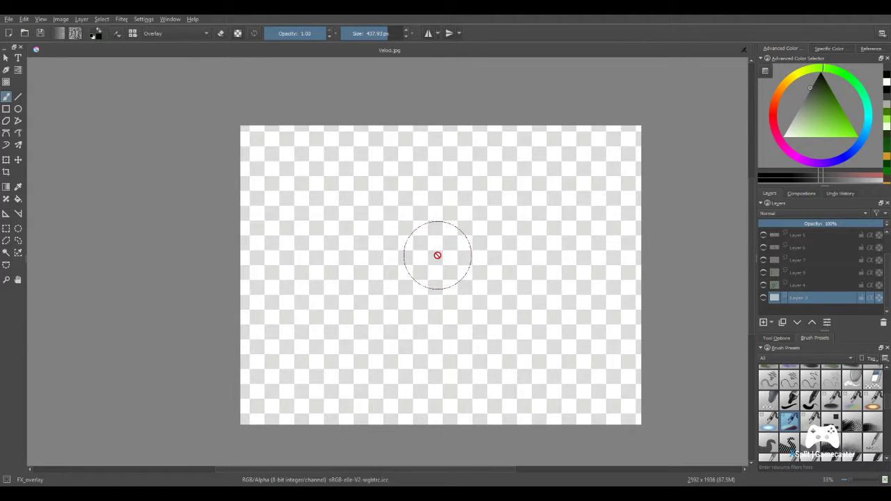
click(764, 298)
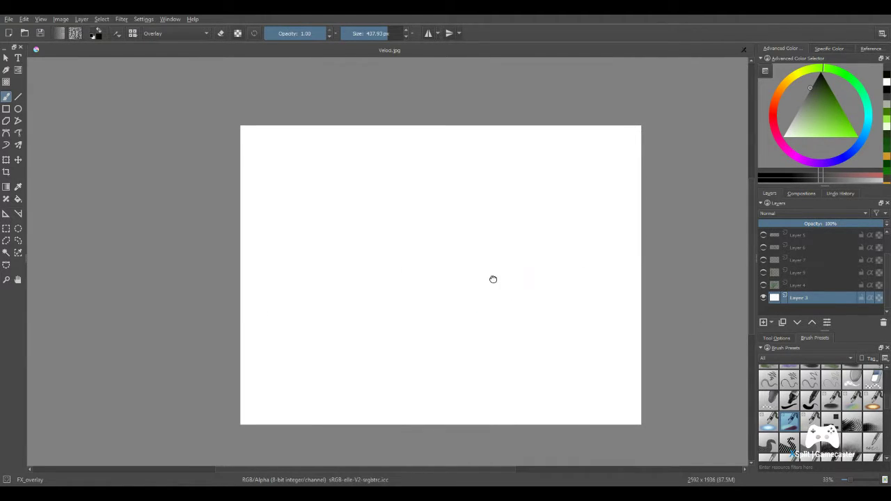
drag(492, 278, 502, 282)
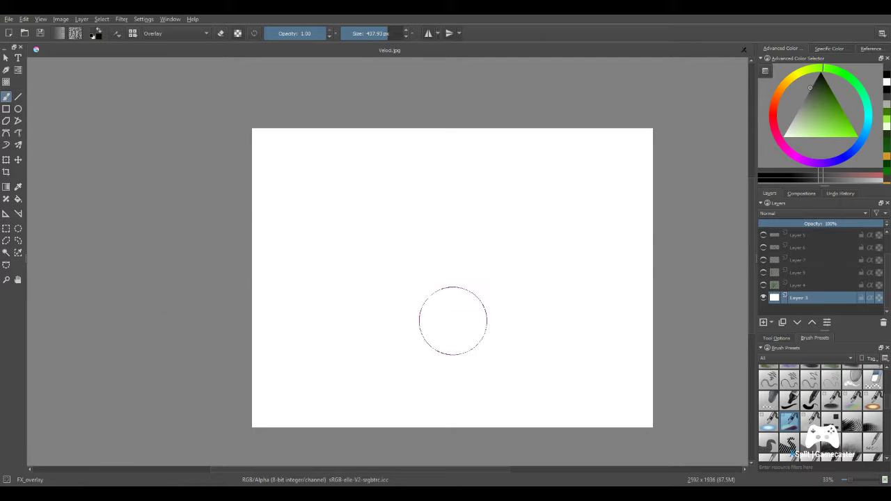
- Fill the whole background on Layer 3 with a muted brown
click(789, 400)
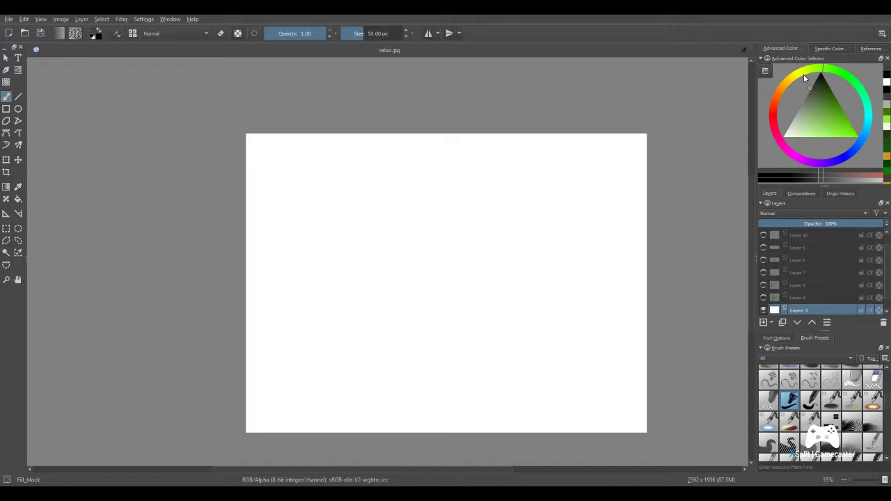
click(787, 87)
click(825, 99)
click(822, 108)
click(315, 210)
drag(26, 202, 24, 203)
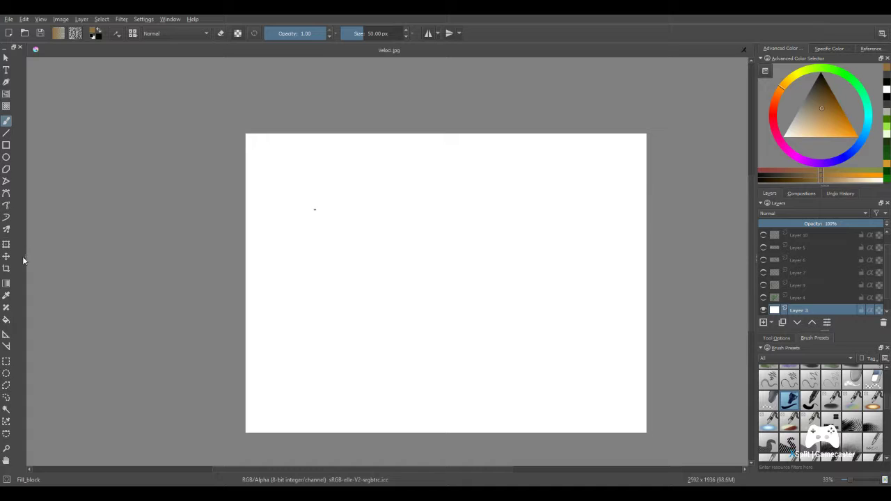
drag(26, 259, 32, 256)
click(18, 199)
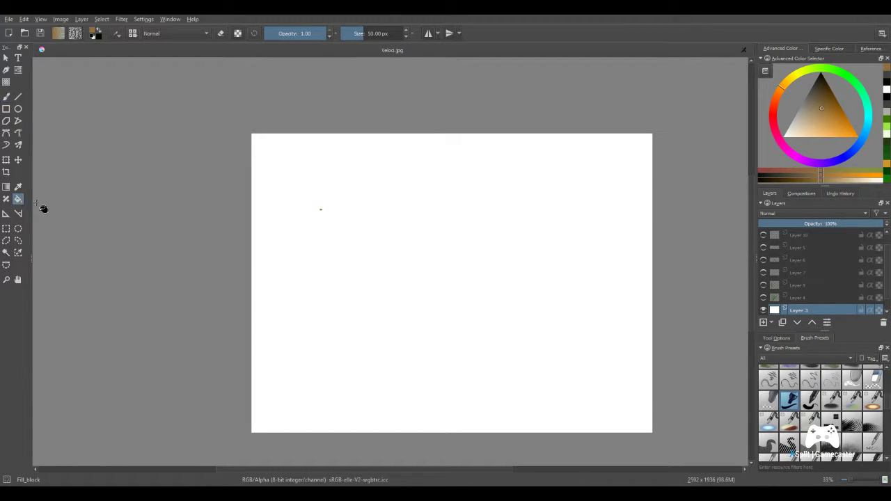
click(324, 307)
key(ctrl+z)
click(374, 256)
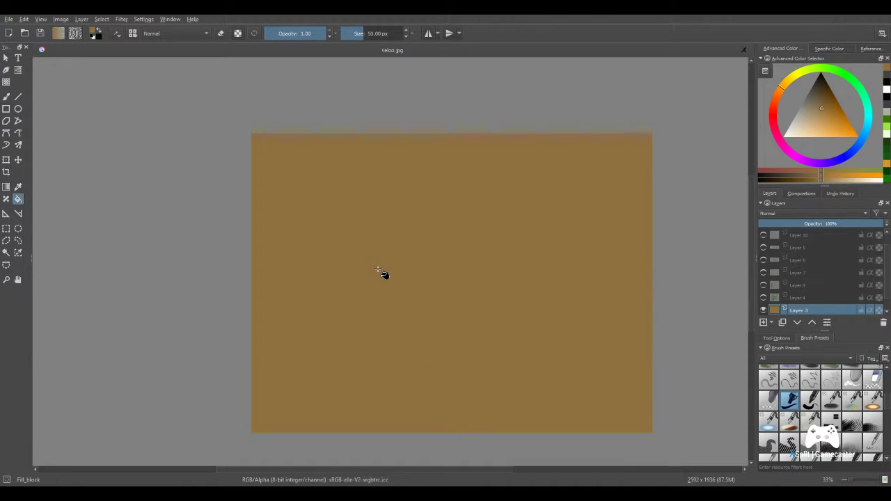
- Try the FX_overlay brush in brown at 376.06 px on the background, and undo back to before the brown fill
click(768, 422)
click(789, 421)
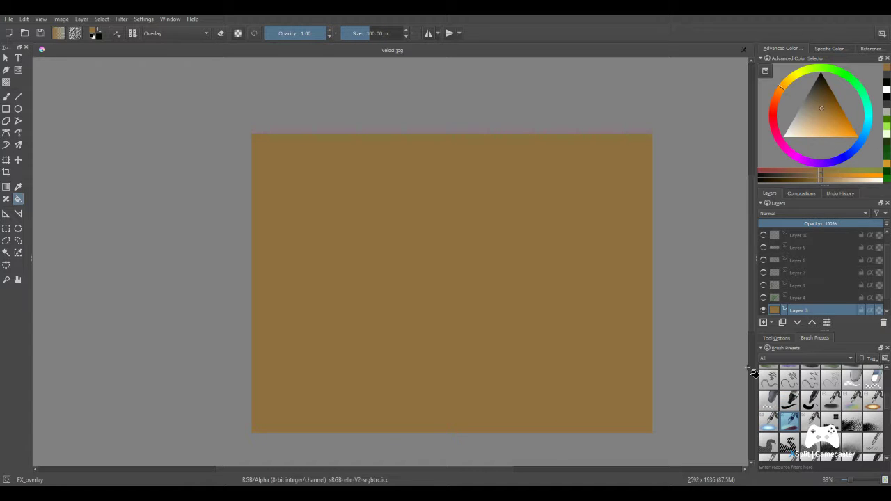
click(385, 33)
click(6, 96)
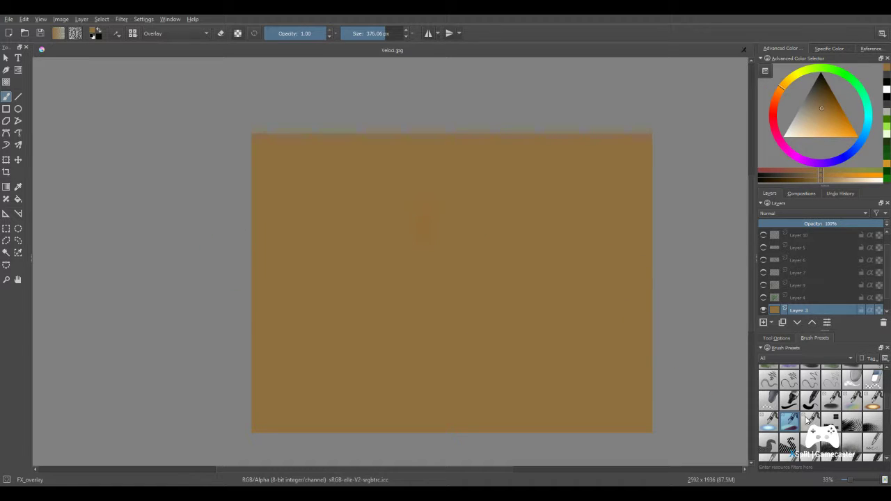
key(ctrl+z)
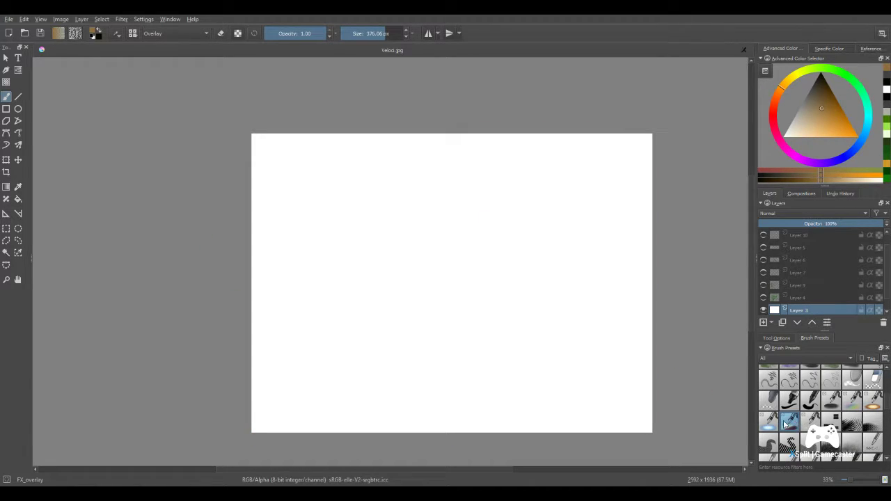
- Fill the whole background on Layer 3 with bright green
click(843, 74)
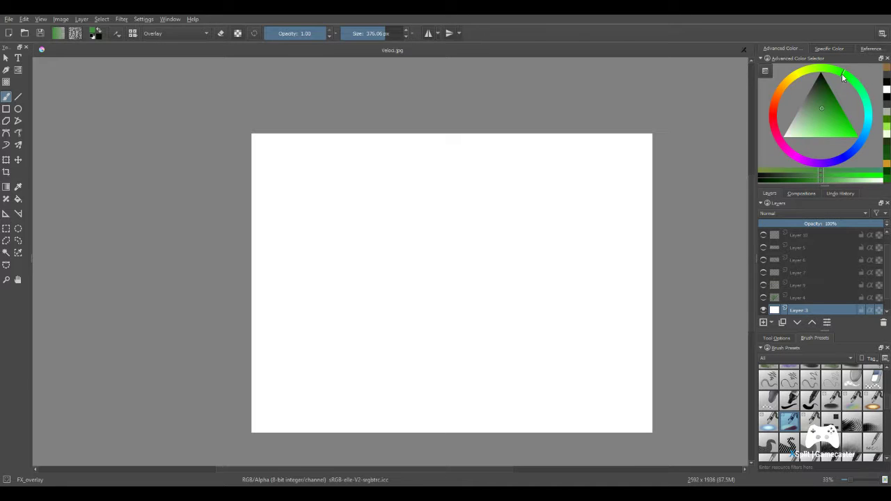
drag(826, 133, 834, 123)
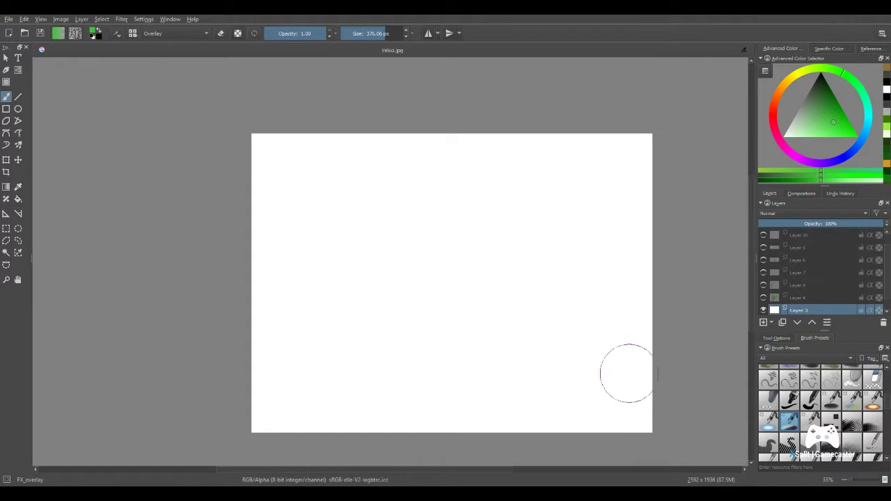
drag(659, 386, 135, 257)
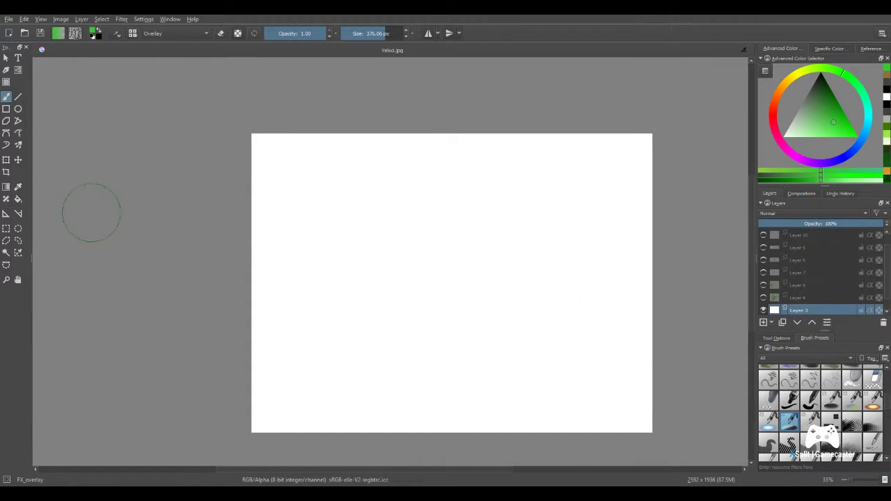
click(18, 199)
click(789, 400)
click(578, 362)
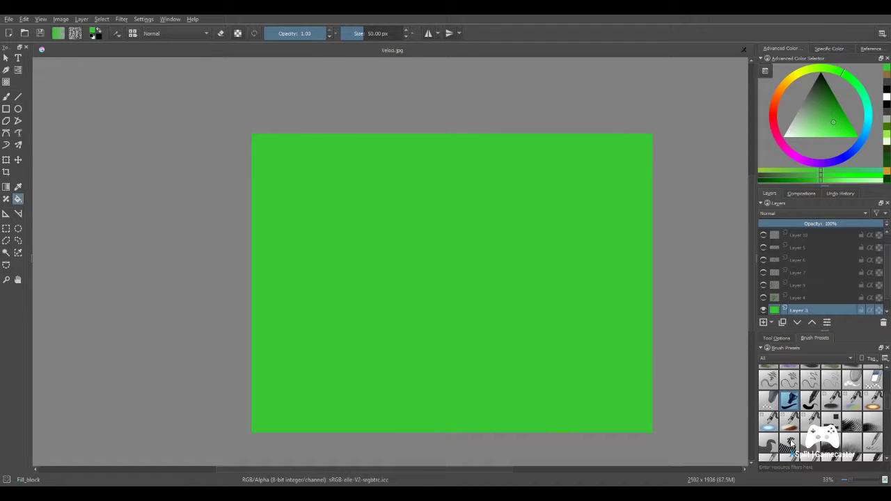
- Mottle the green background with pale green strokes of the FX_overlay brush at 478.12 px
click(790, 422)
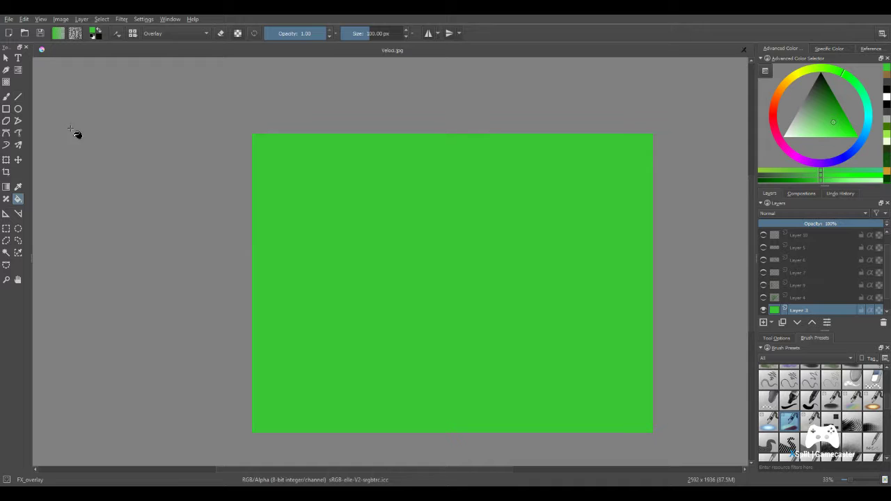
click(7, 97)
click(815, 122)
click(384, 34)
drag(385, 38, 390, 34)
drag(281, 175, 437, 351)
mouse_move(310, 201)
mouse_down()
mouse_move(385, 293)
mouse_move(594, 369)
mouse_move(411, 331)
mouse_move(502, 291)
mouse_move(514, 295)
mouse_move(349, 322)
mouse_move(270, 360)
mouse_move(470, 394)
mouse_move(550, 126)
mouse_move(613, 205)
mouse_move(415, 193)
mouse_move(390, 183)
mouse_move(575, 313)
mouse_up()
drag(265, 185, 205, 374)
mouse_move(625, 261)
mouse_down()
mouse_move(583, 377)
mouse_move(602, 428)
mouse_move(665, 438)
mouse_move(612, 257)
mouse_up()
- Paint dark green overlay blotches across the background at the same brush size
click(827, 83)
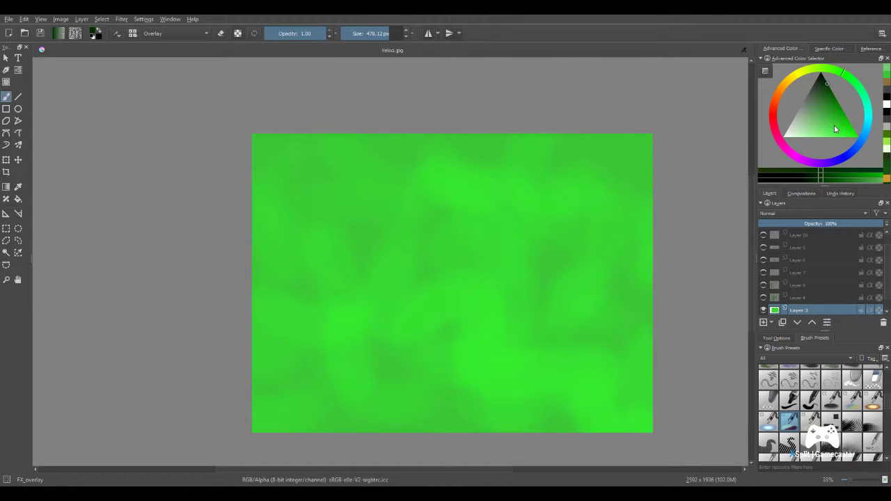
mouse_move(397, 220)
mouse_down()
mouse_move(310, 203)
mouse_move(497, 324)
mouse_move(459, 336)
mouse_move(417, 296)
mouse_move(453, 298)
mouse_move(477, 345)
mouse_move(301, 334)
mouse_move(440, 417)
mouse_move(618, 461)
mouse_move(622, 239)
mouse_move(550, 394)
mouse_move(422, 417)
mouse_move(263, 389)
mouse_move(325, 381)
mouse_move(299, 332)
mouse_move(314, 230)
mouse_move(413, 156)
mouse_move(419, 168)
mouse_move(618, 227)
mouse_move(525, 216)
mouse_move(516, 347)
mouse_move(469, 348)
mouse_move(250, 255)
mouse_move(632, 392)
mouse_move(700, 296)
mouse_move(702, 249)
mouse_move(654, 155)
mouse_move(670, 144)
mouse_move(307, 109)
mouse_move(259, 138)
mouse_move(321, 281)
mouse_up()
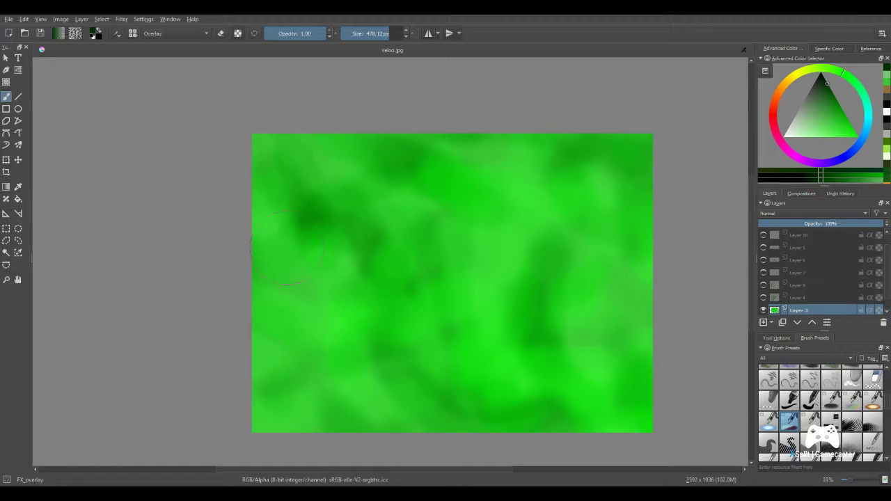
drag(378, 422, 340, 392)
drag(665, 404, 624, 422)
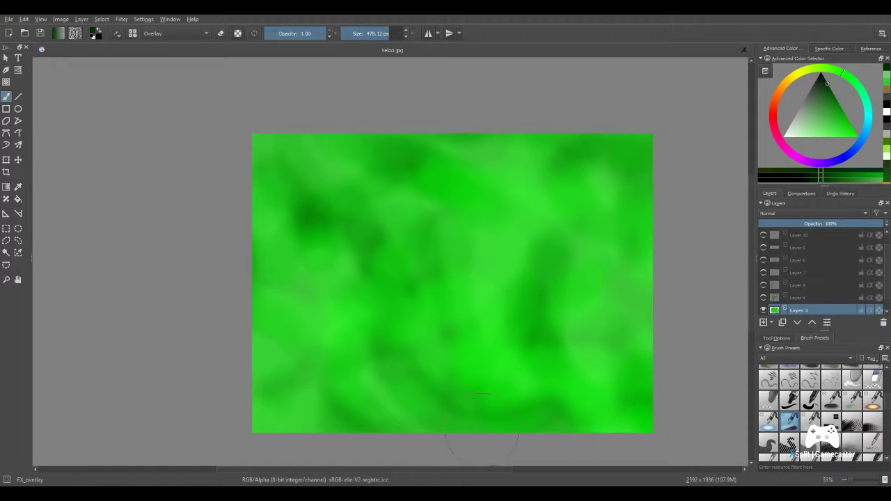
drag(277, 425, 293, 387)
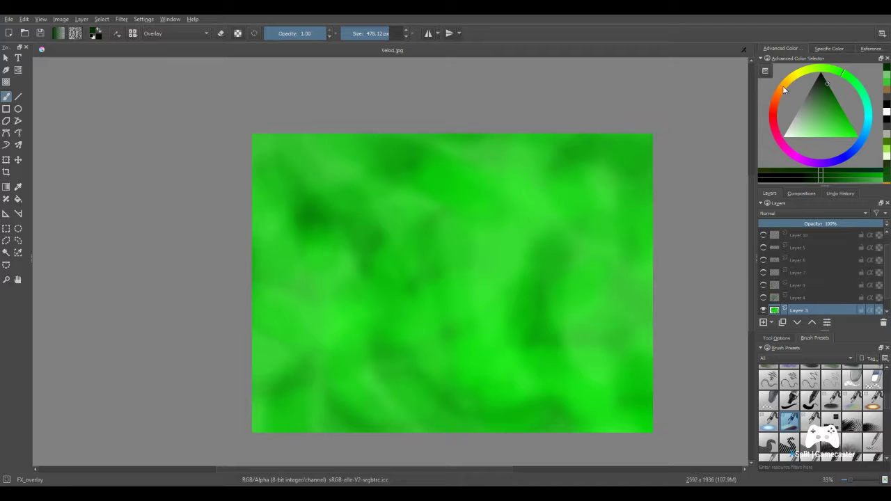
- Tint the middle of the green background on Layer 3 with the overlay brush in orange-brown at 1,000 px
mouse_move(782, 87)
mouse_down()
mouse_move(778, 93)
mouse_move(783, 85)
mouse_up()
mouse_move(816, 131)
mouse_down()
mouse_move(832, 136)
mouse_move(829, 102)
mouse_up()
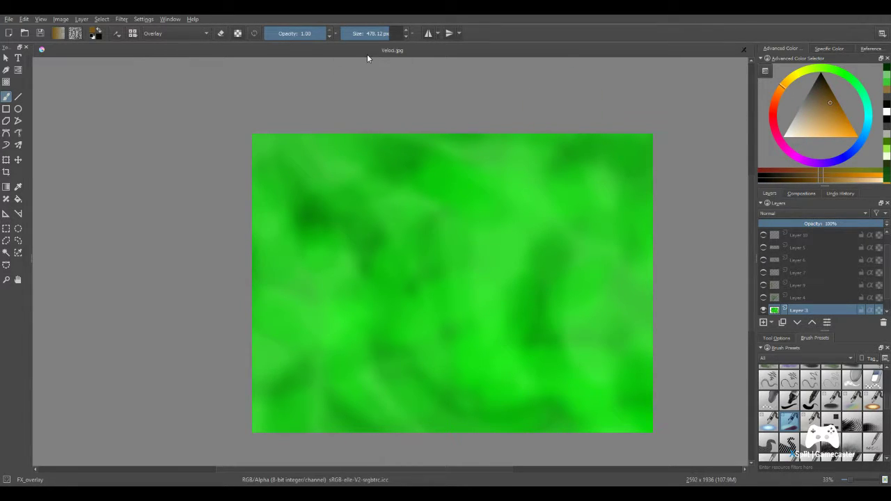
click(403, 33)
mouse_move(425, 230)
mouse_down()
mouse_move(436, 272)
mouse_move(343, 235)
mouse_move(551, 327)
mouse_move(458, 315)
mouse_move(532, 370)
mouse_up()
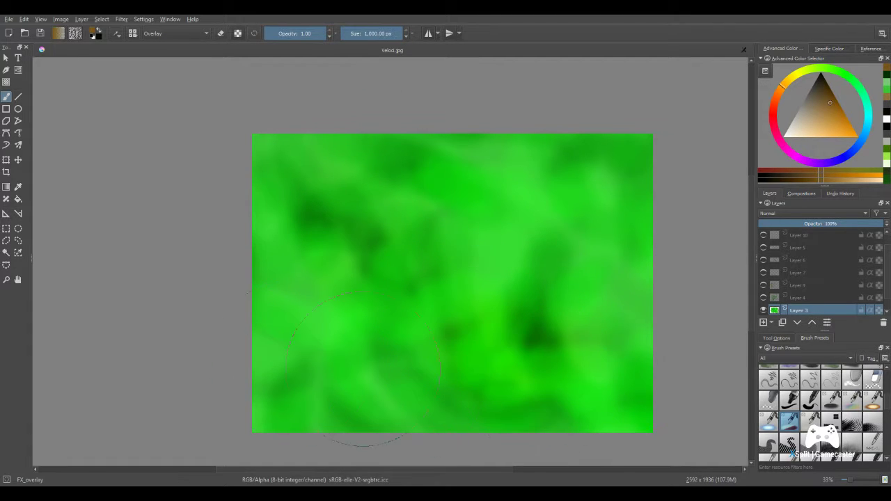
- Add a new layer above Layer 3, try a 1,000 px brown overlay stroke on it, and undo the stroke
click(764, 323)
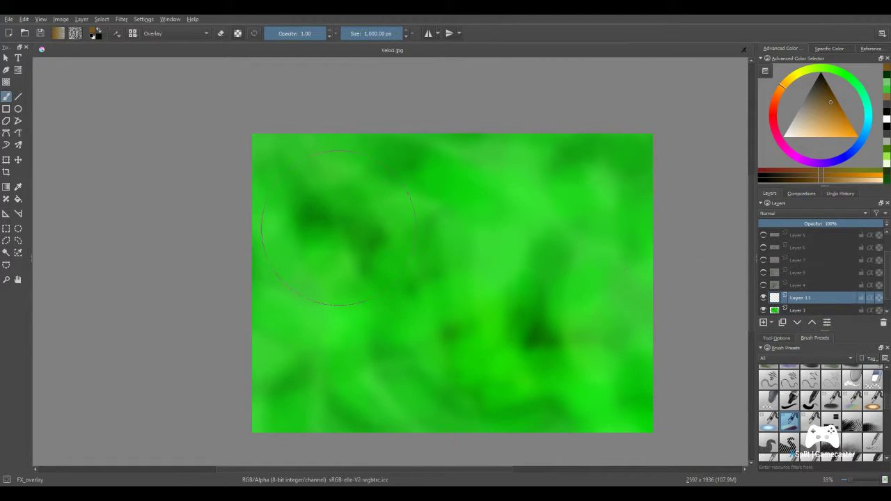
drag(339, 302, 359, 321)
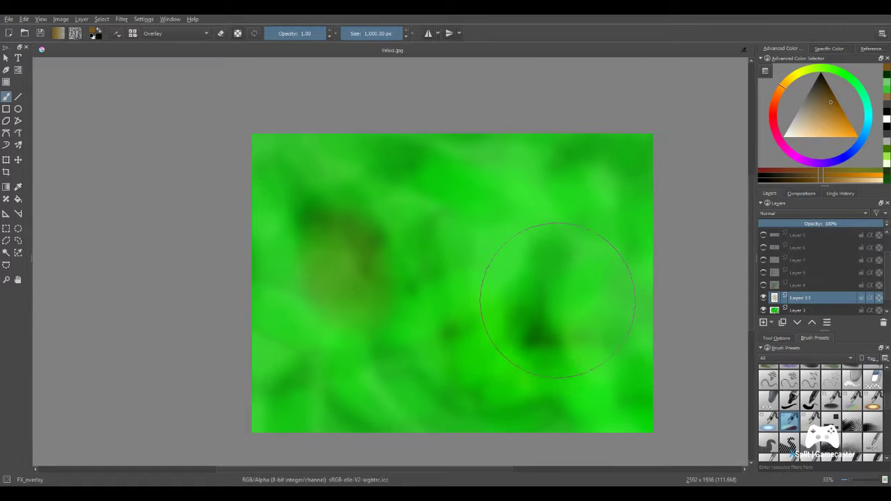
key(ctrl+z)
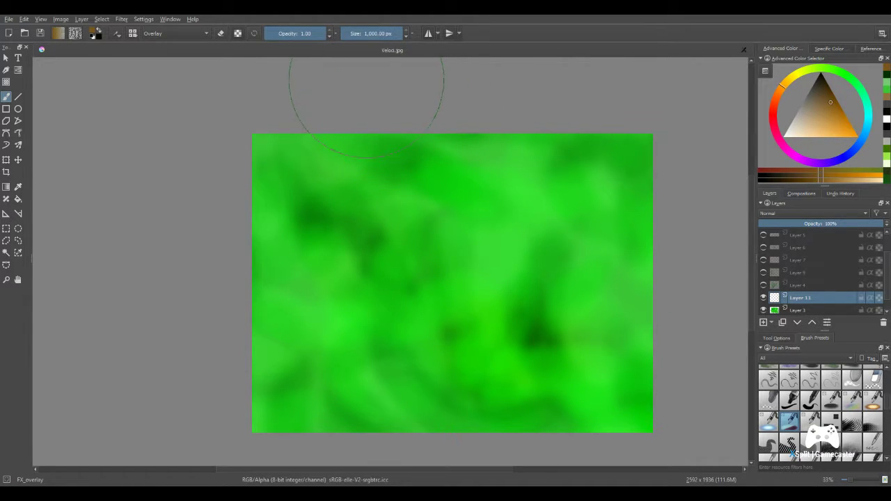
- Paint scattered brown patches over the green background on the new layer with the overlay brush at 506.24 px
click(376, 33)
click(397, 36)
drag(287, 149, 329, 170)
drag(380, 359, 335, 289)
drag(397, 237, 449, 335)
drag(557, 321, 474, 322)
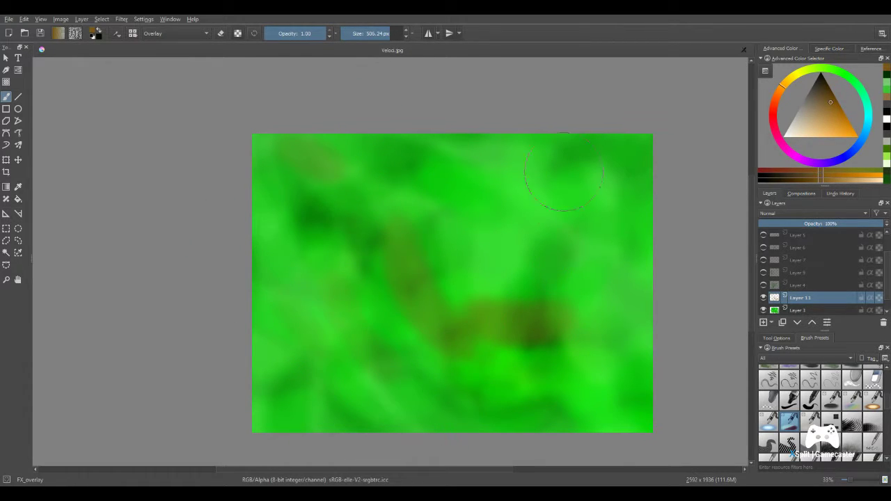
drag(453, 376, 558, 415)
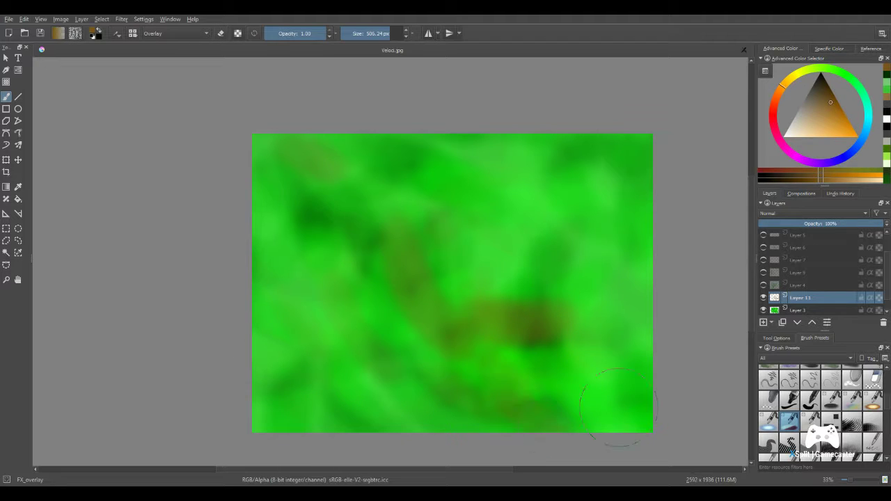
- Extend the brown overlay patches on Layer 11 across the upper middle, along the bottom and down the far side beyond the snout
drag(630, 268, 515, 199)
mouse_move(314, 164)
mouse_down()
mouse_move(554, 275)
mouse_move(381, 196)
mouse_up()
mouse_move(263, 261)
mouse_down()
mouse_move(310, 376)
mouse_move(487, 395)
mouse_up()
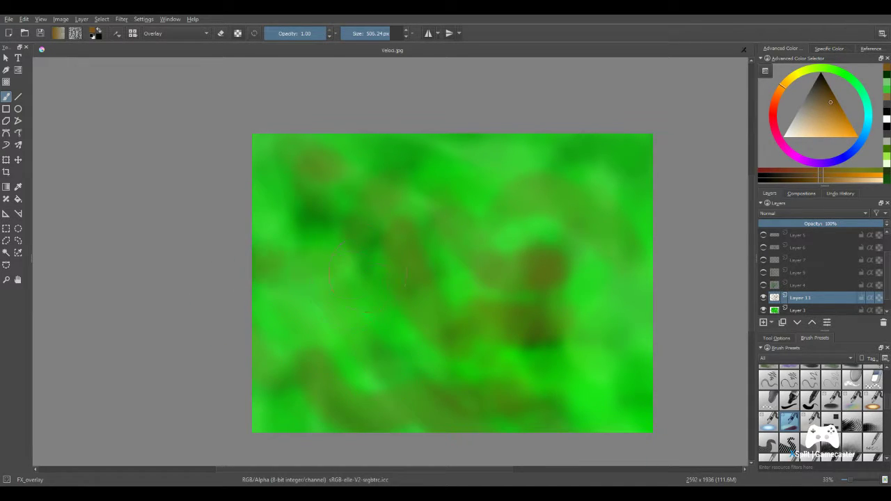
drag(301, 289, 333, 301)
mouse_move(581, 181)
mouse_down()
mouse_move(641, 327)
mouse_move(619, 377)
mouse_up()
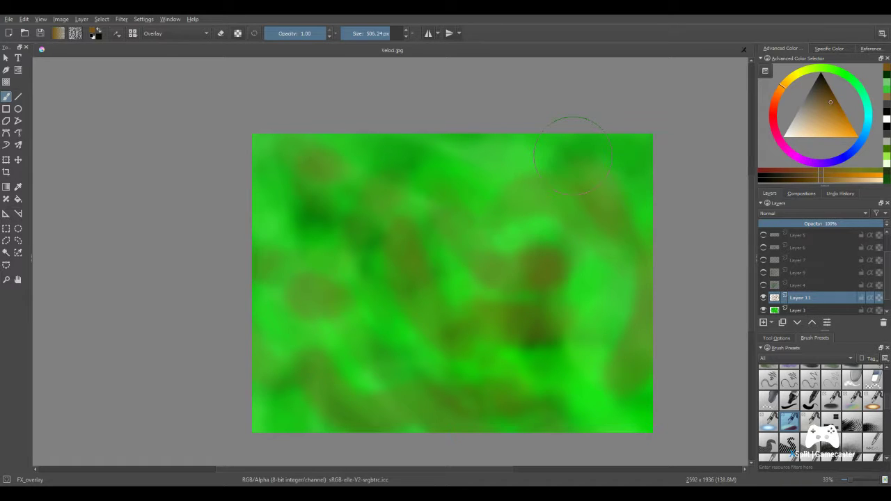
- Show the hidden velociraptor layers again, from Layer 4 up through Layer 2, over the painted background
click(764, 285)
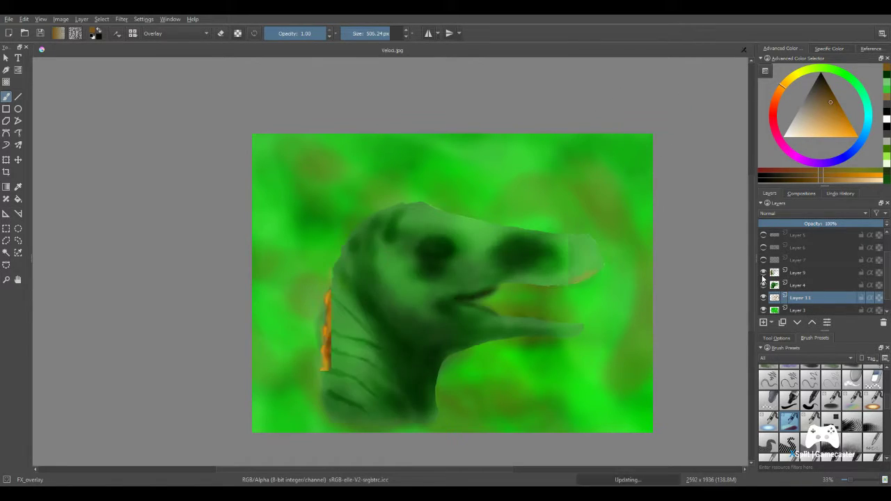
click(764, 272)
click(764, 260)
click(764, 248)
click(764, 235)
scroll(764, 236, up, 1)
click(764, 247)
click(764, 234)
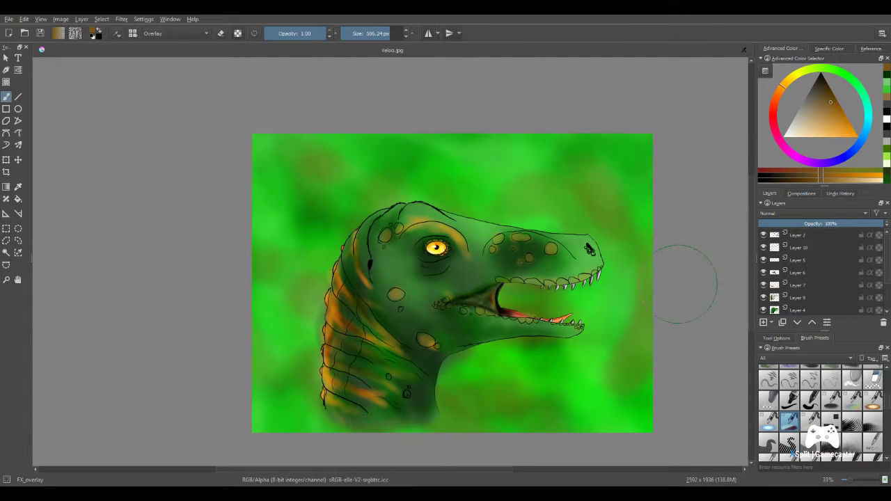
drag(679, 285, 689, 254)
mouse_move(623, 270)
mouse_down()
mouse_move(593, 259)
mouse_move(582, 277)
mouse_up()
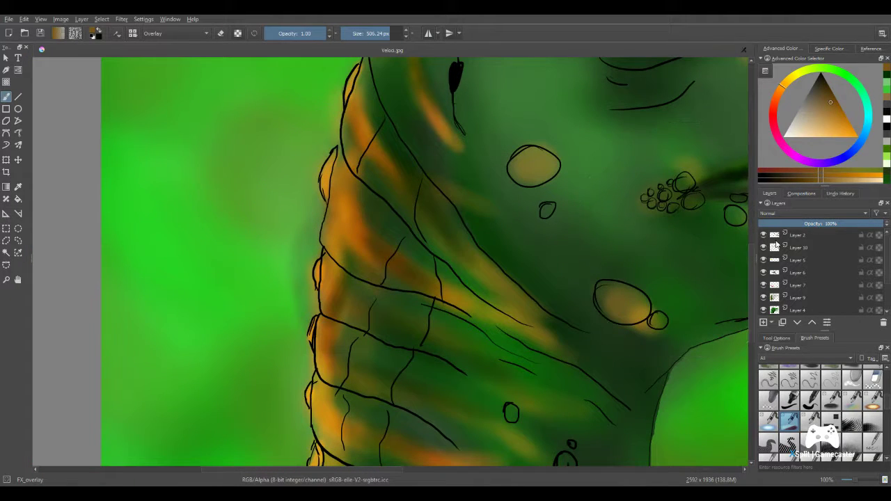
- Activate Layer 4 and the hard eraser preset, try a 15 px erasing stroke behind the neck, and undo it
click(872, 380)
scroll(836, 411, up, 2)
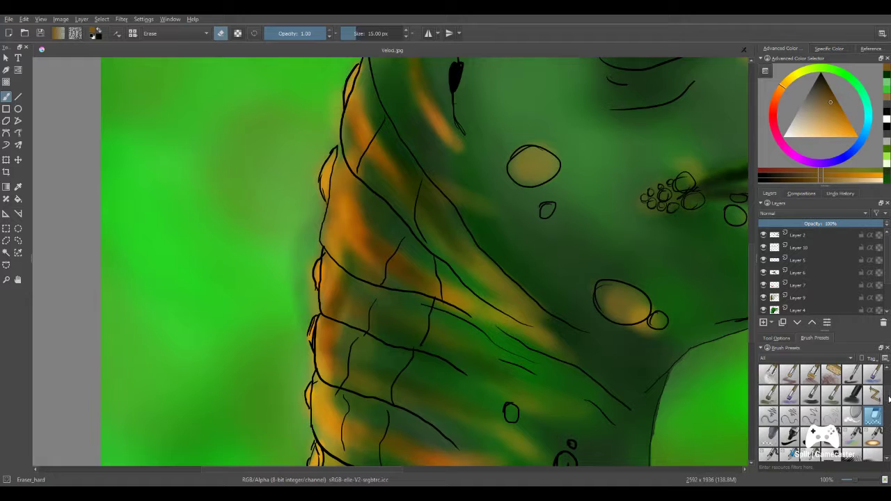
click(799, 310)
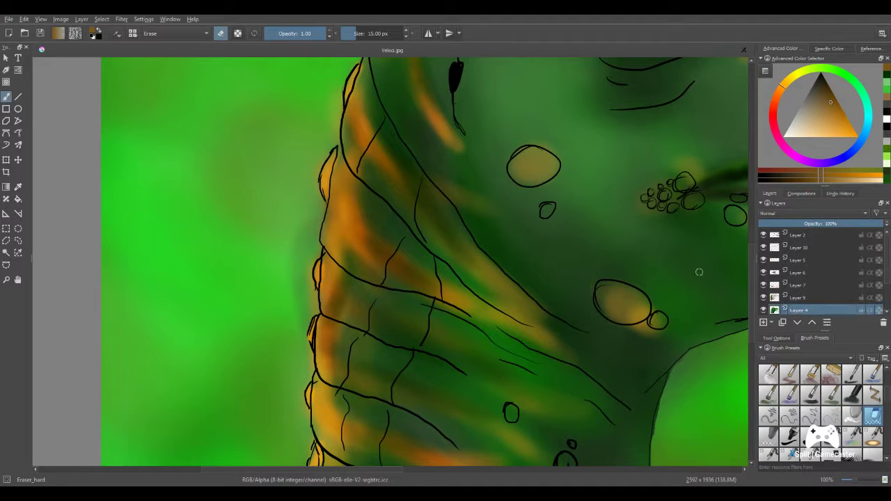
drag(304, 208, 278, 271)
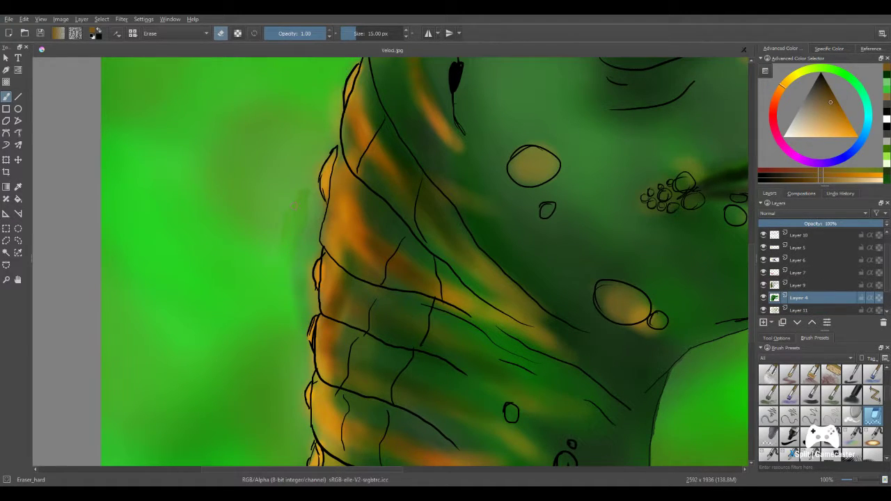
key(ctrl+z)
- Set the eraser size to 106.28 px and erase the stray green outside the jaw and throat outline on Layer 4
scroll(237, 301, down, 4)
drag(335, 274, 453, 252)
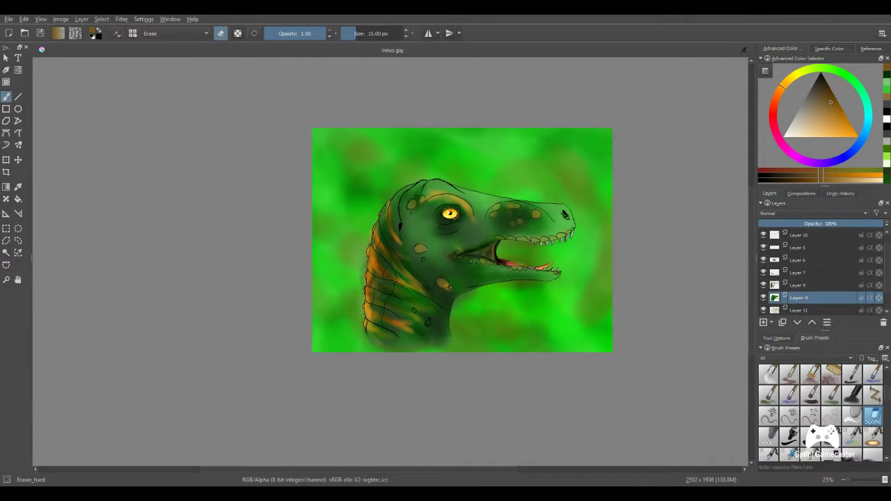
scroll(316, 258, up, 1)
drag(316, 258, 276, 291)
drag(473, 362, 480, 341)
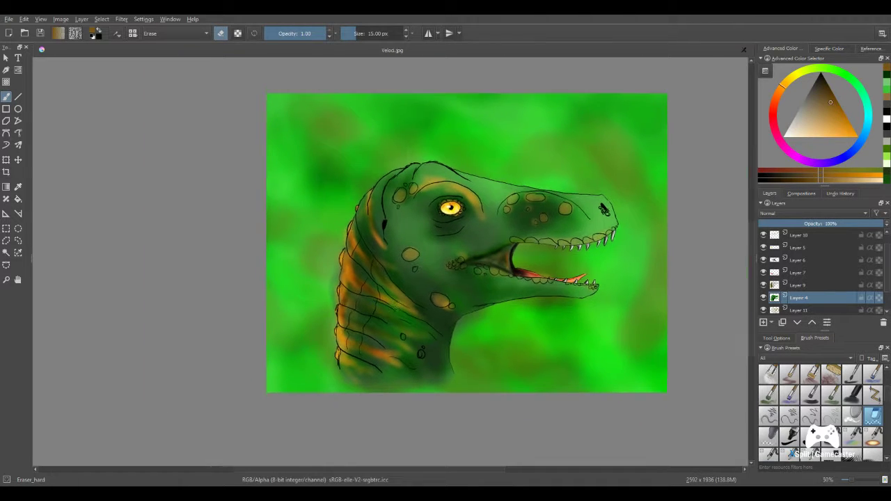
scroll(481, 341, up, 5)
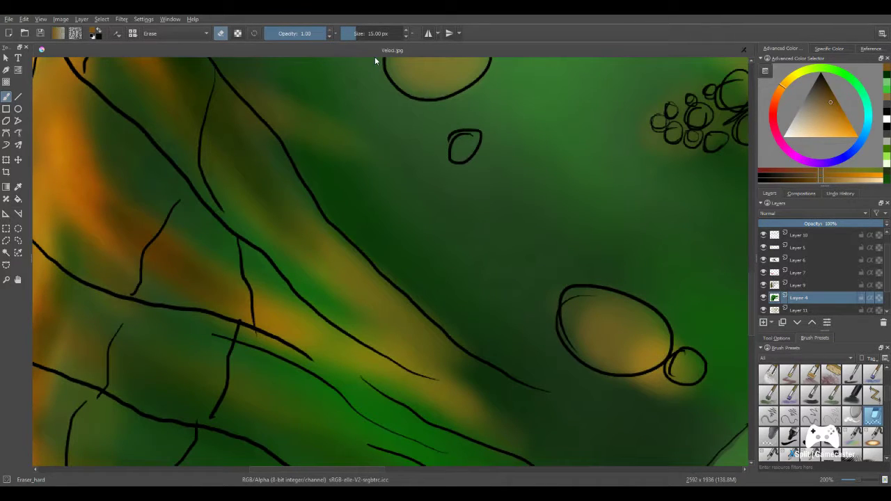
click(370, 33)
drag(383, 297, 382, 85)
drag(443, 326, 255, 102)
drag(496, 258, 253, 466)
mouse_move(404, 257)
mouse_down()
mouse_move(362, 271)
mouse_move(347, 304)
mouse_move(324, 261)
mouse_move(292, 313)
mouse_move(279, 393)
mouse_move(298, 324)
mouse_move(320, 296)
mouse_move(289, 307)
mouse_up()
key(ctrl+z)
mouse_move(366, 304)
mouse_down()
mouse_move(427, 280)
mouse_move(444, 299)
mouse_move(416, 358)
mouse_move(359, 391)
mouse_move(343, 336)
mouse_move(402, 256)
mouse_move(320, 350)
mouse_move(340, 294)
mouse_move(302, 418)
mouse_move(314, 322)
mouse_move(306, 311)
mouse_move(293, 368)
mouse_move(320, 294)
mouse_move(313, 291)
mouse_move(325, 264)
mouse_move(317, 266)
mouse_move(355, 238)
mouse_move(465, 203)
mouse_up()
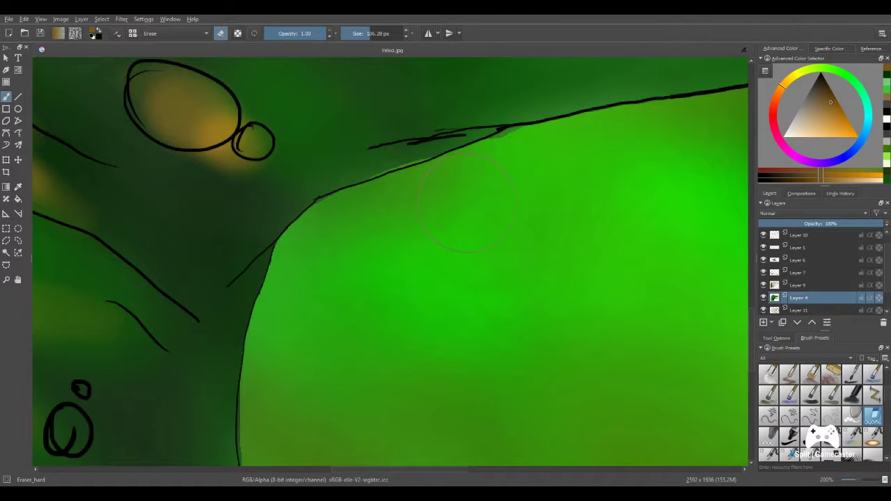
mouse_move(518, 186)
mouse_down()
mouse_move(498, 178)
mouse_move(471, 202)
mouse_up()
scroll(424, 314, down, 4)
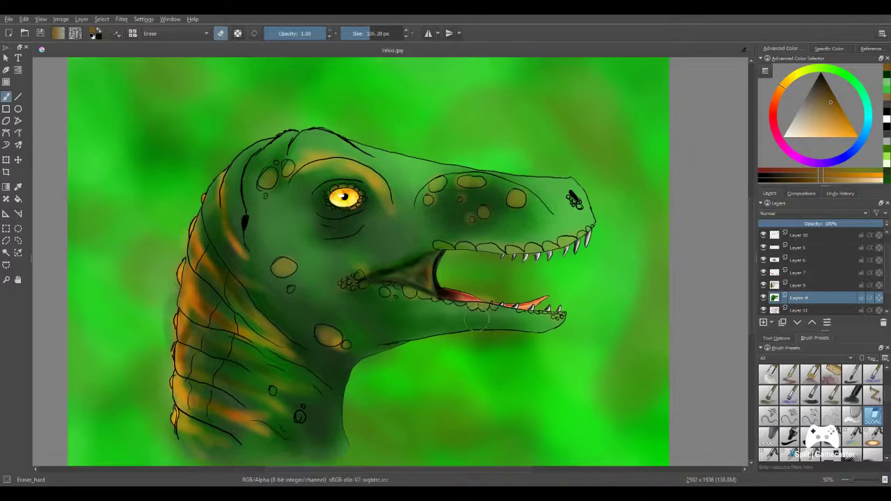
- Erase the stray green outside the back of the neck on Layer 4 with the same eraser
scroll(457, 264, up, 5)
scroll(486, 294, down, 4)
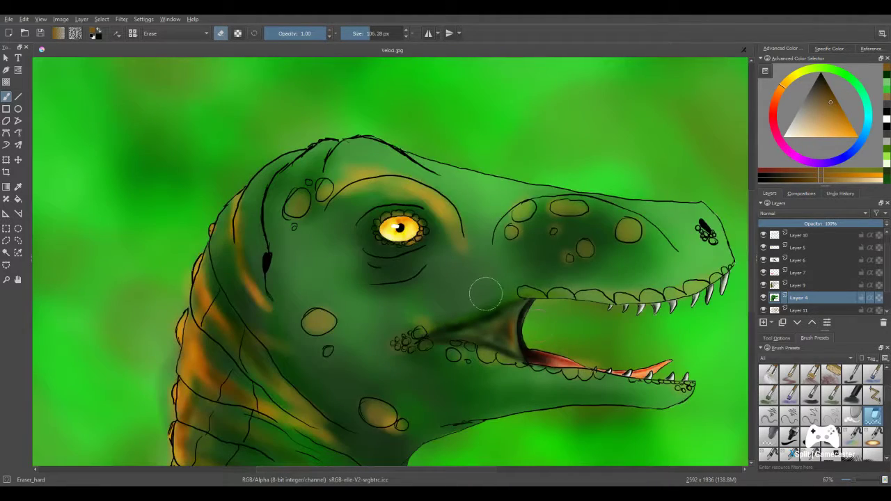
scroll(486, 295, down, 5)
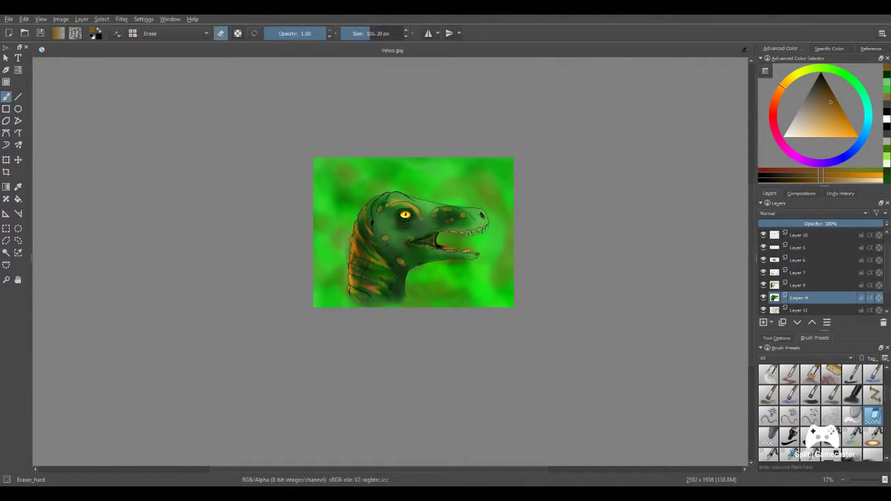
scroll(525, 317, up, 4)
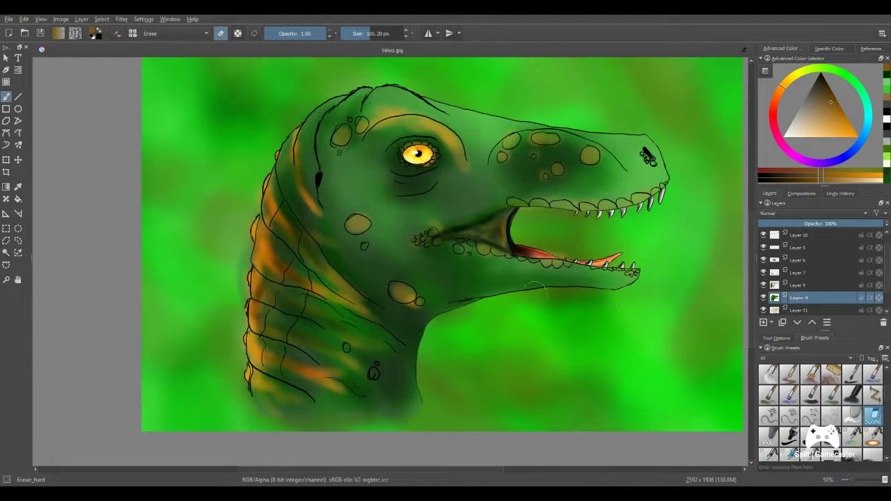
drag(479, 237, 473, 287)
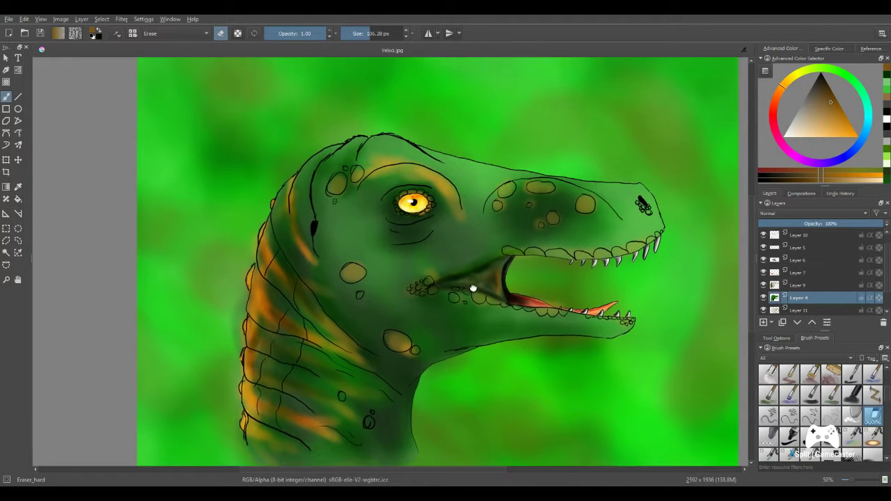
scroll(440, 304, up, 5)
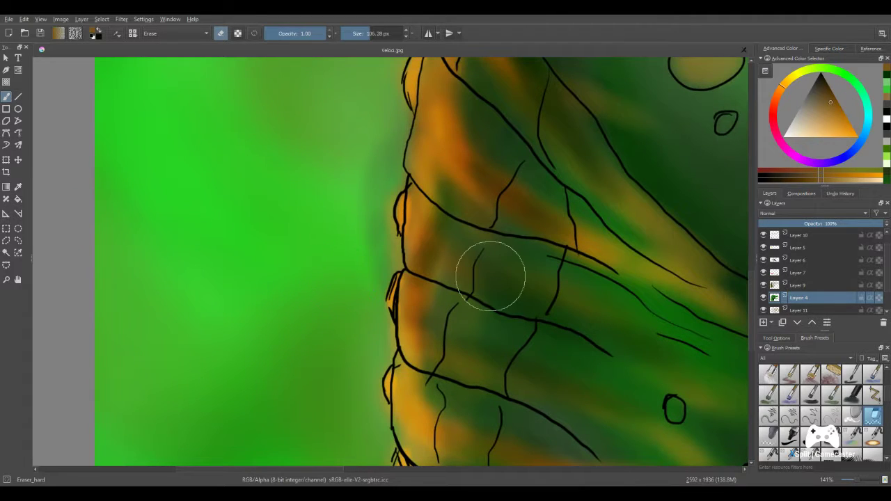
mouse_move(317, 145)
mouse_down()
mouse_move(321, 225)
mouse_move(332, 122)
mouse_move(334, 217)
mouse_move(356, 175)
mouse_move(358, 122)
mouse_up()
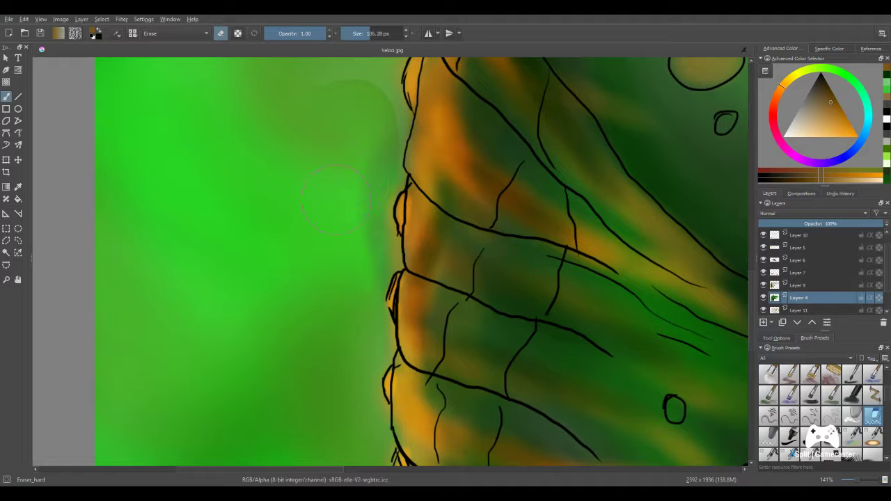
drag(357, 112, 340, 95)
mouse_move(298, 274)
mouse_down()
mouse_move(348, 348)
mouse_move(355, 407)
mouse_move(355, 367)
mouse_move(346, 383)
mouse_up()
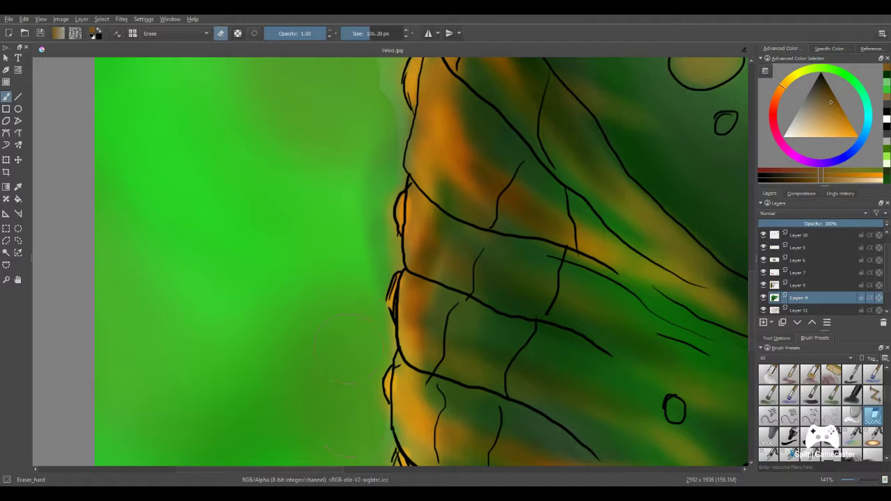
drag(344, 430, 353, 432)
scroll(305, 350, down, 3)
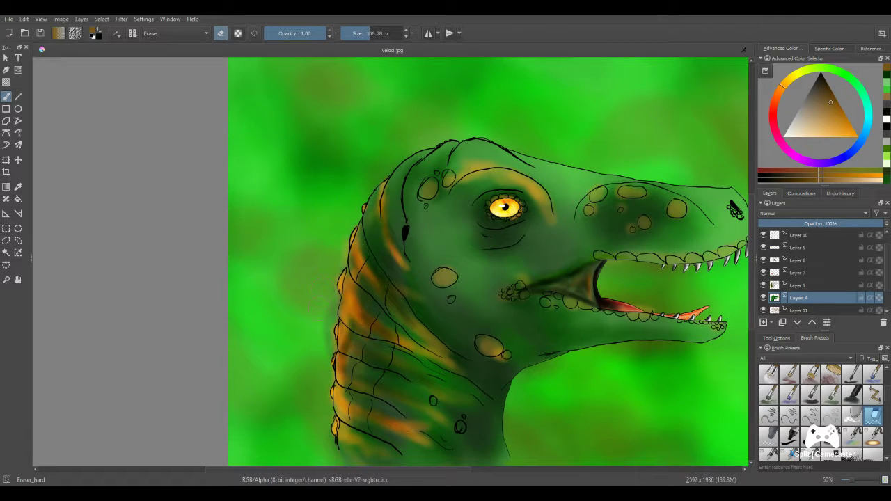
- Switch to Layer 9 and erase the leftover dark smudge outside the back of the neck
click(808, 272)
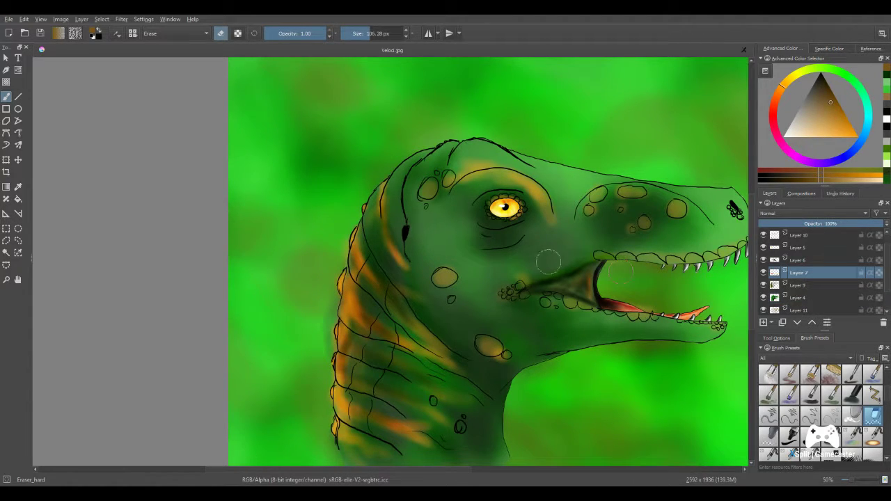
click(806, 283)
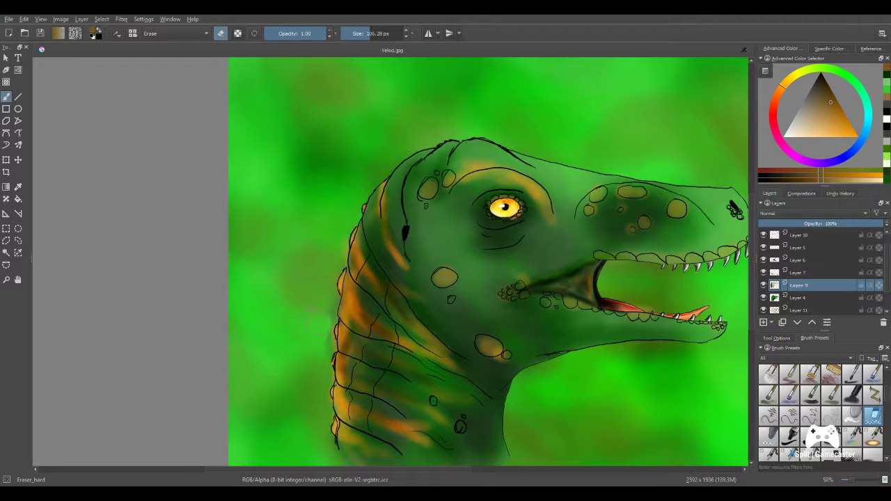
mouse_move(315, 326)
mouse_down()
mouse_move(332, 347)
mouse_move(324, 343)
mouse_up()
drag(323, 319, 328, 304)
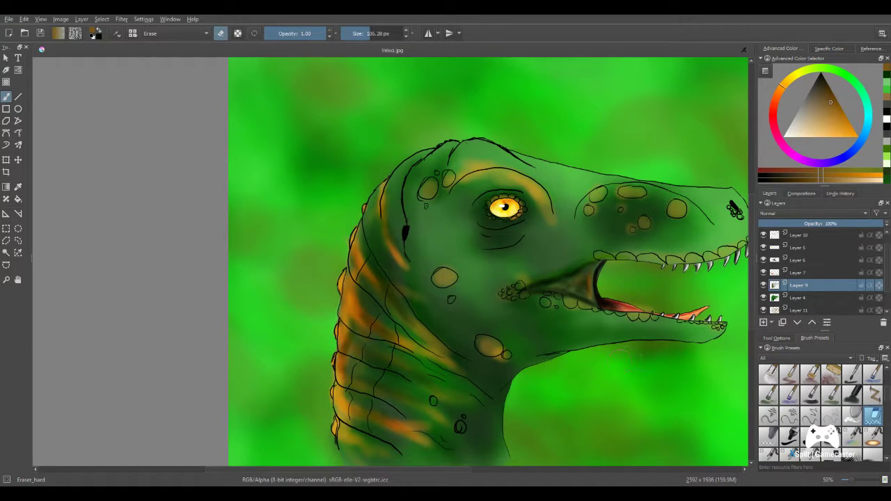
- Hide and show Layer 4 to check which parts of the head's colouring it holds
drag(667, 336, 429, 291)
scroll(471, 284, up, 5)
scroll(460, 309, down, 4)
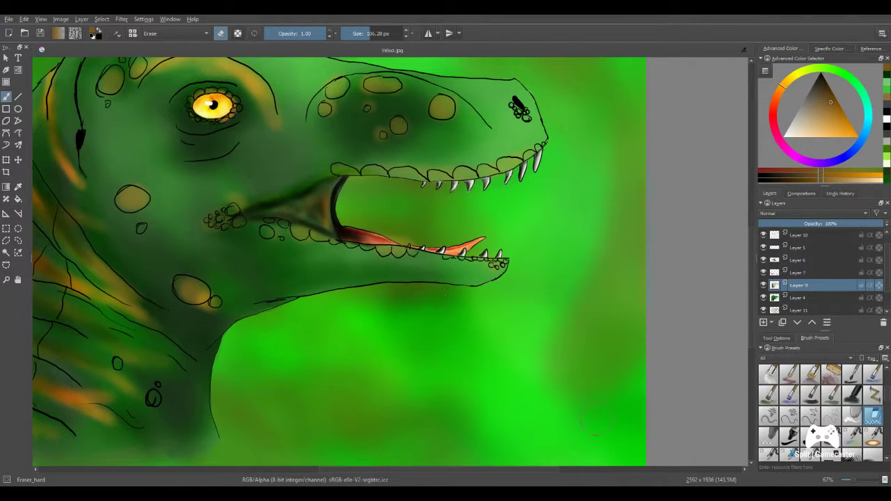
click(764, 298)
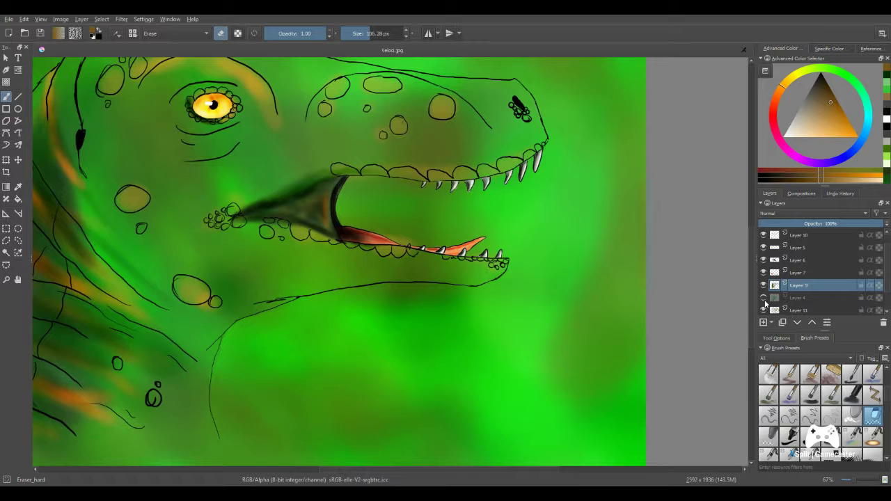
click(764, 298)
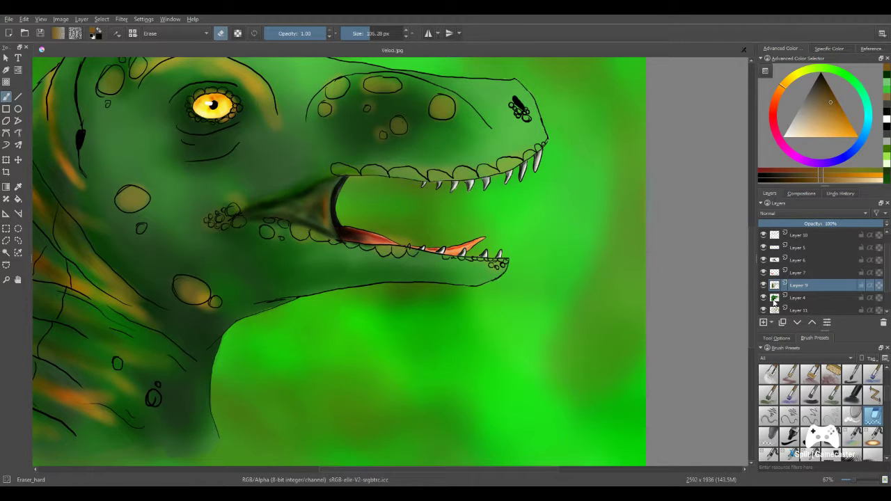
drag(352, 168, 563, 297)
drag(416, 197, 511, 246)
- Select Layer 4 and examine the head's colouring and outlines, both across the whole picture and up close at the snout
click(807, 298)
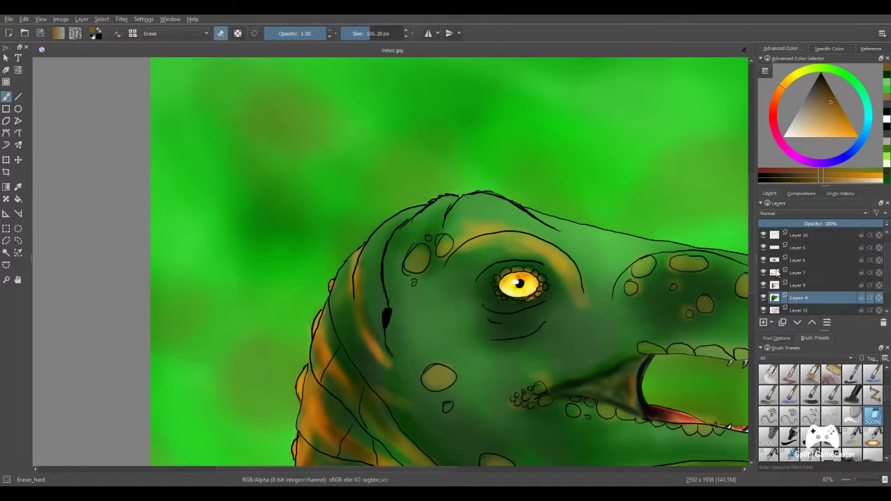
drag(717, 254, 597, 296)
scroll(786, 257, up, 1)
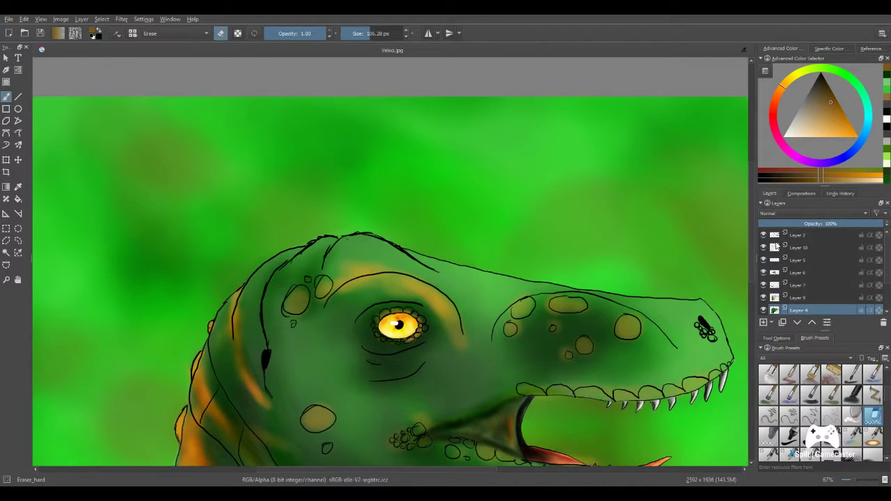
drag(661, 293, 623, 261)
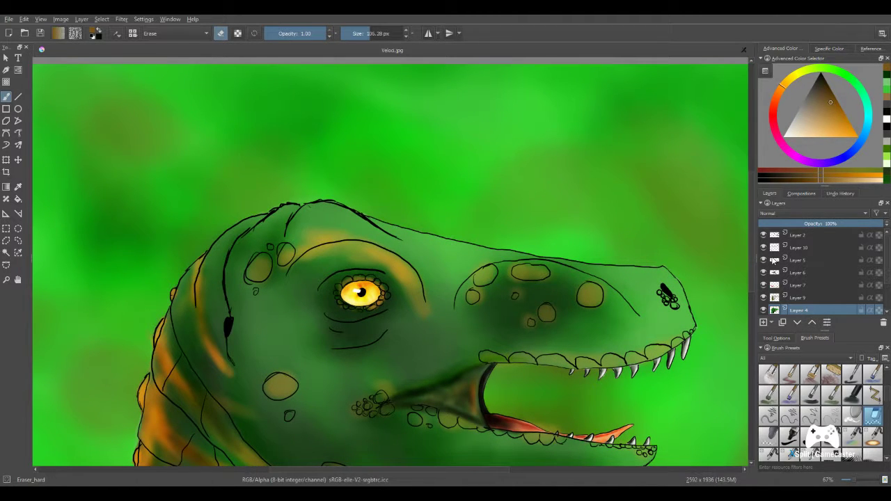
scroll(777, 288, down, 2)
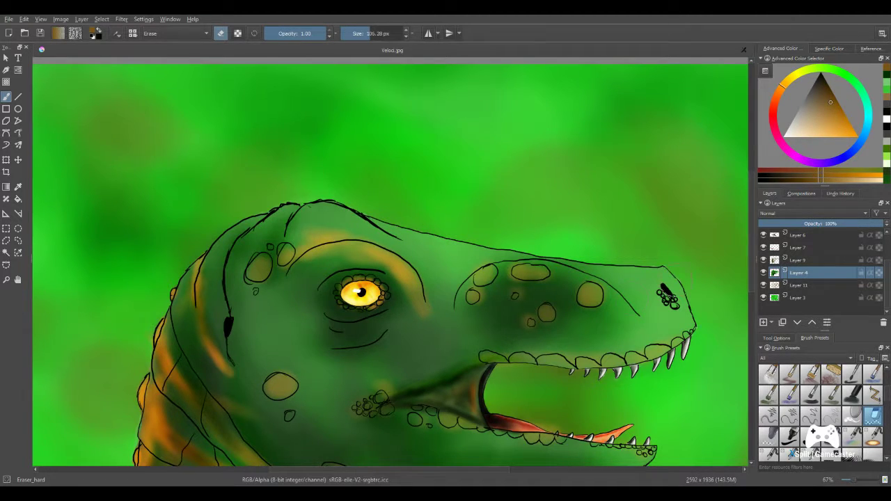
scroll(616, 306, down, 2)
mouse_move(597, 318)
mouse_down()
mouse_move(543, 210)
mouse_move(557, 237)
mouse_move(473, 241)
mouse_up()
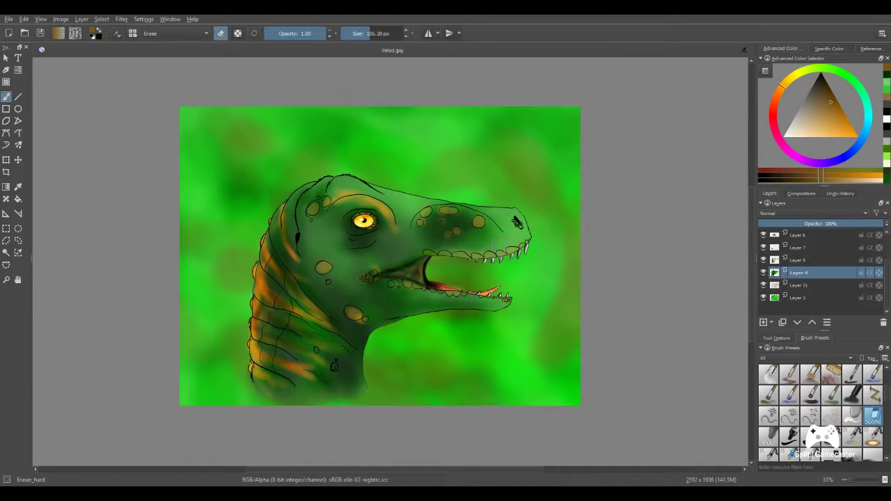
scroll(537, 238, up, 3)
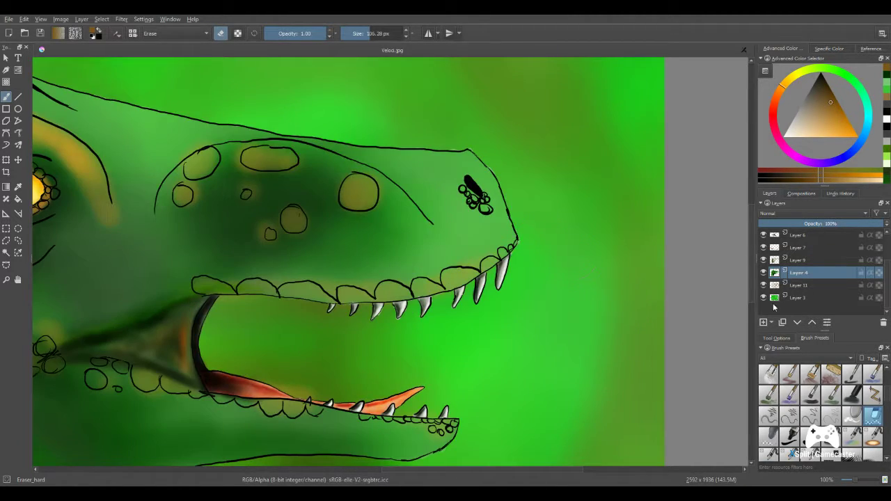
drag(320, 224, 330, 234)
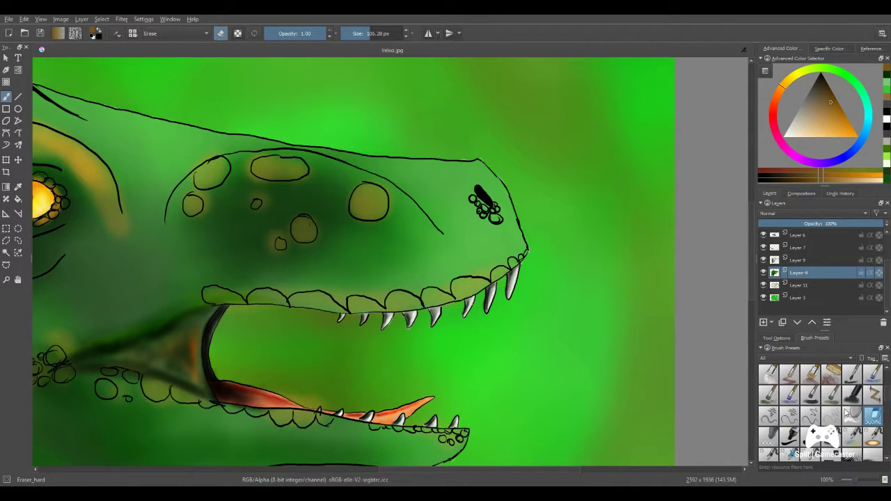
- Darken the skin around the nostril on Layer 4 with the FX_overlay brush in black at 59.76 px
scroll(888, 399, down, 1)
scroll(888, 399, down, 1)
click(789, 416)
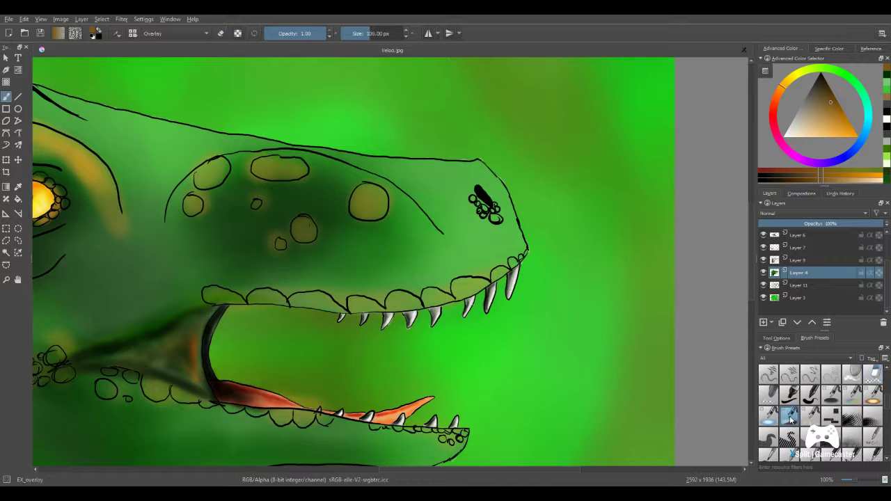
click(364, 33)
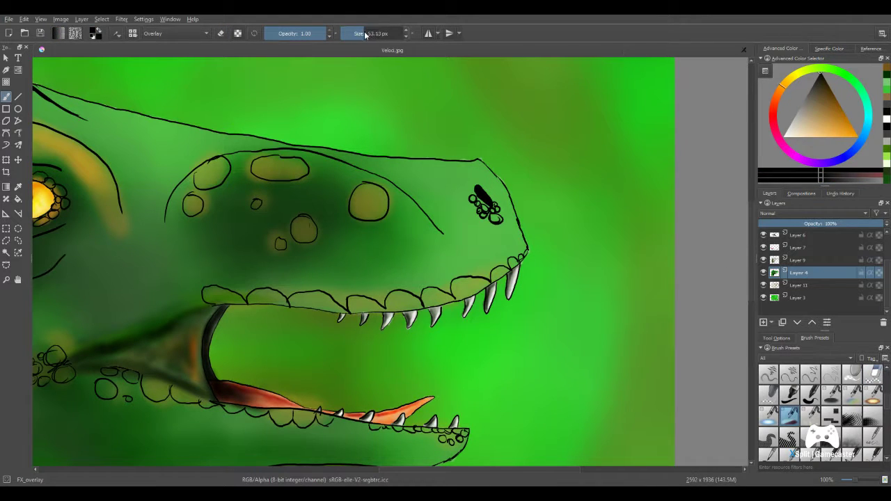
mouse_move(473, 195)
mouse_down()
mouse_move(500, 215)
mouse_move(492, 200)
mouse_move(467, 199)
mouse_move(435, 180)
mouse_up()
drag(479, 205, 497, 223)
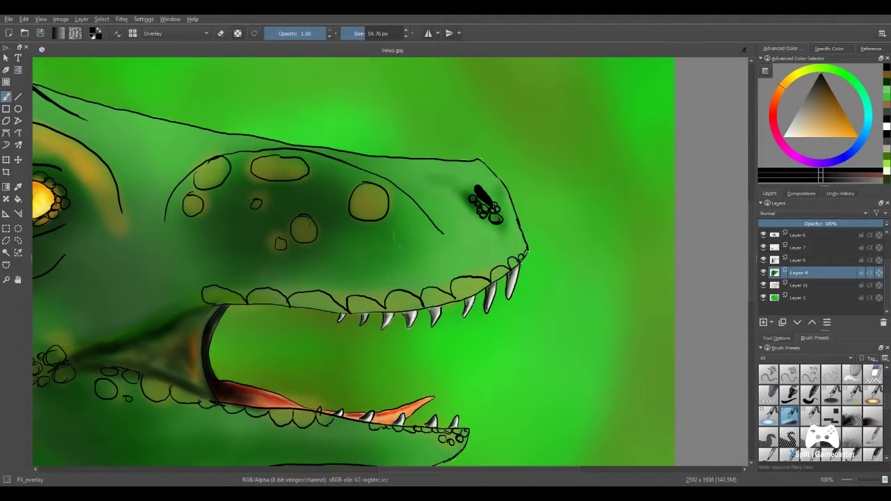
- Set the overlay brush size to 234.36 px and deepen the dark patch along the front of the snout
mouse_move(330, 171)
mouse_down()
mouse_move(351, 171)
mouse_move(367, 202)
mouse_move(369, 184)
mouse_move(394, 219)
mouse_move(396, 195)
mouse_move(428, 224)
mouse_up()
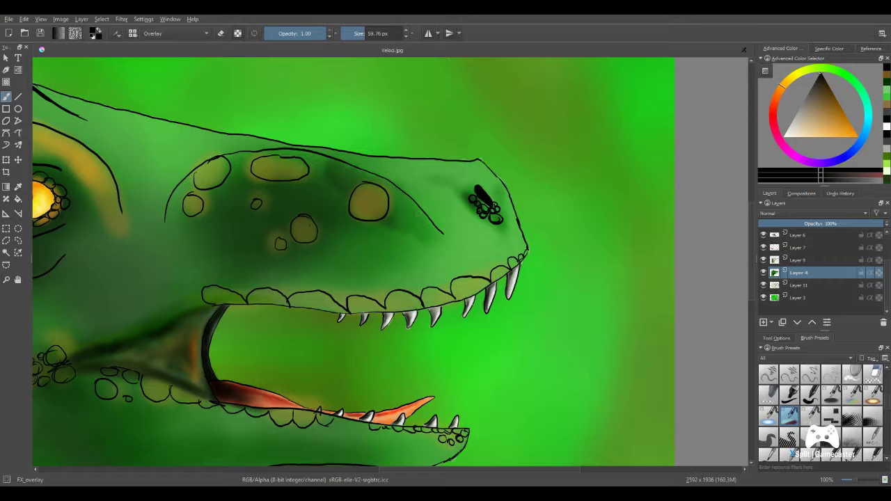
key(ctrl+z)
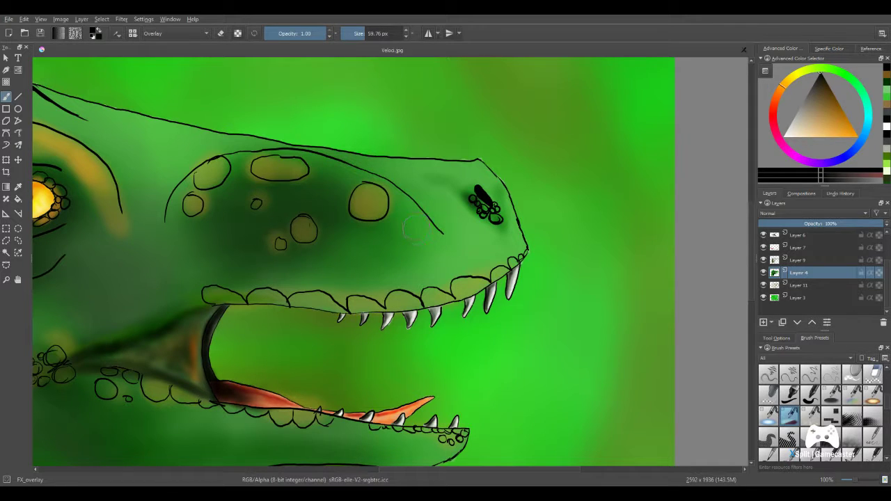
drag(369, 33, 379, 37)
mouse_move(387, 234)
mouse_down()
mouse_move(365, 200)
mouse_move(445, 241)
mouse_move(374, 198)
mouse_move(352, 203)
mouse_up()
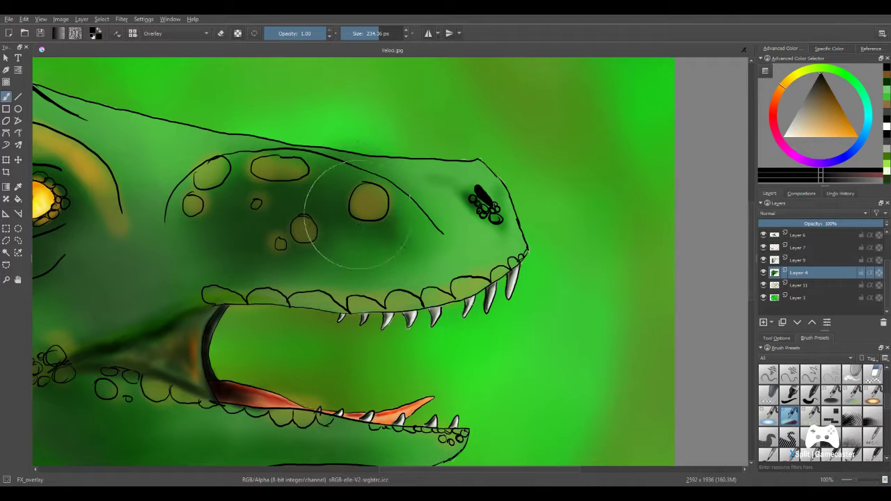
- Darken the throat and the base of the neck on Layer 4 with the same black overlay brush
scroll(384, 273, down, 2)
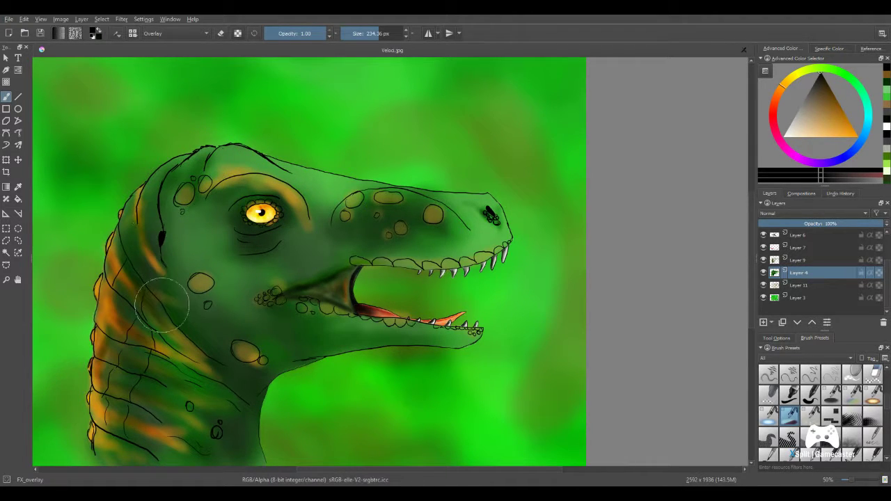
mouse_move(236, 389)
mouse_down()
mouse_move(224, 415)
mouse_move(210, 418)
mouse_move(237, 428)
mouse_move(242, 410)
mouse_move(240, 439)
mouse_up()
scroll(253, 305, down, 1)
drag(255, 304, 346, 267)
scroll(344, 346, up, 2)
drag(344, 346, 377, 271)
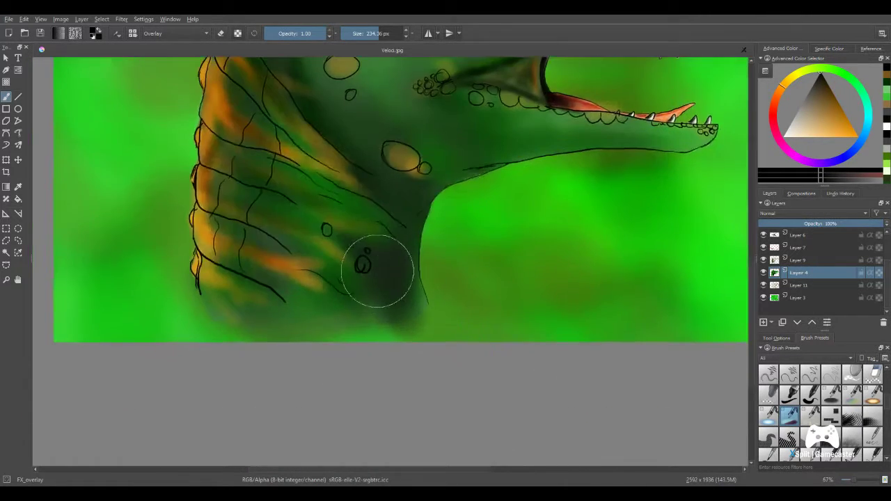
mouse_move(246, 311)
mouse_down()
mouse_move(240, 346)
mouse_move(271, 337)
mouse_move(296, 356)
mouse_move(298, 336)
mouse_move(314, 333)
mouse_move(330, 343)
mouse_move(342, 320)
mouse_move(374, 331)
mouse_move(426, 377)
mouse_move(438, 374)
mouse_move(409, 309)
mouse_move(438, 371)
mouse_move(420, 358)
mouse_up()
key(ctrl+z)
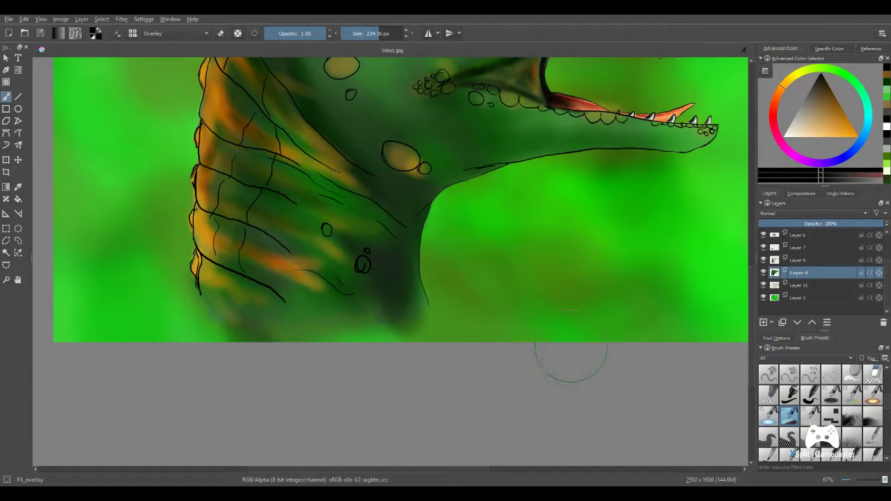
- Try to crop the canvas to cut off the strip along its lower edge beneath the neck
scroll(568, 262, down, 3)
drag(456, 259, 414, 300)
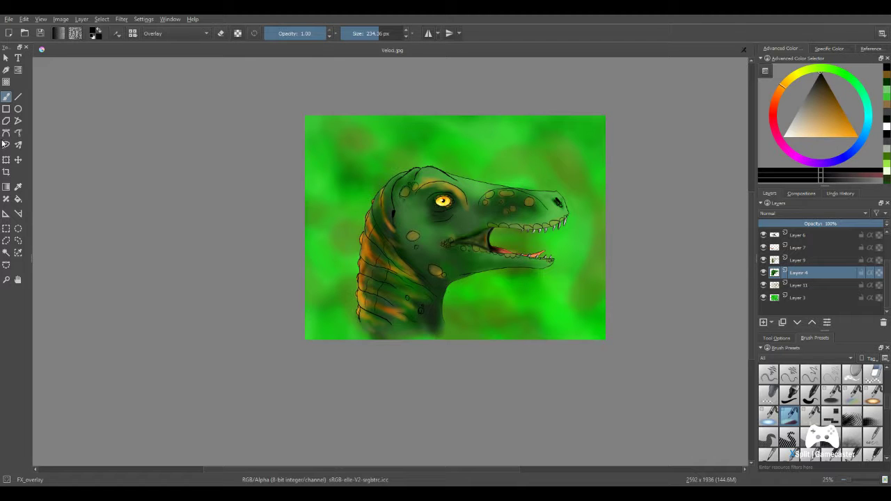
click(6, 172)
mouse_move(304, 115)
mouse_down()
mouse_move(438, 160)
mouse_move(604, 284)
mouse_move(616, 330)
mouse_up()
key(Return)
drag(566, 296, 548, 326)
scroll(508, 302, up, 2)
key(ctrl+z)
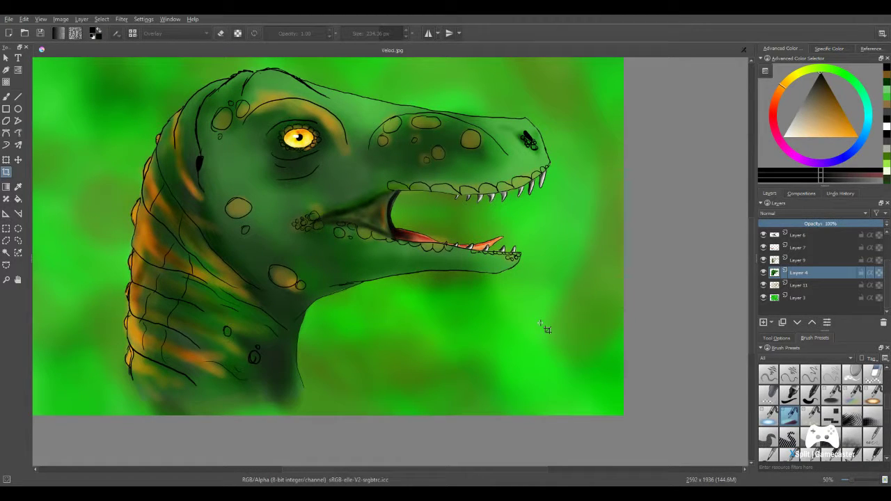
- Examine the shading of the snout, brow and eye area up close
scroll(492, 305, down, 1)
scroll(503, 307, up, 1)
drag(422, 318, 401, 262)
scroll(405, 213, up, 4)
drag(406, 213, 349, 358)
drag(534, 263, 261, 304)
scroll(260, 304, down, 2)
scroll(405, 269, down, 1)
scroll(369, 255, up, 2)
drag(369, 256, 408, 244)
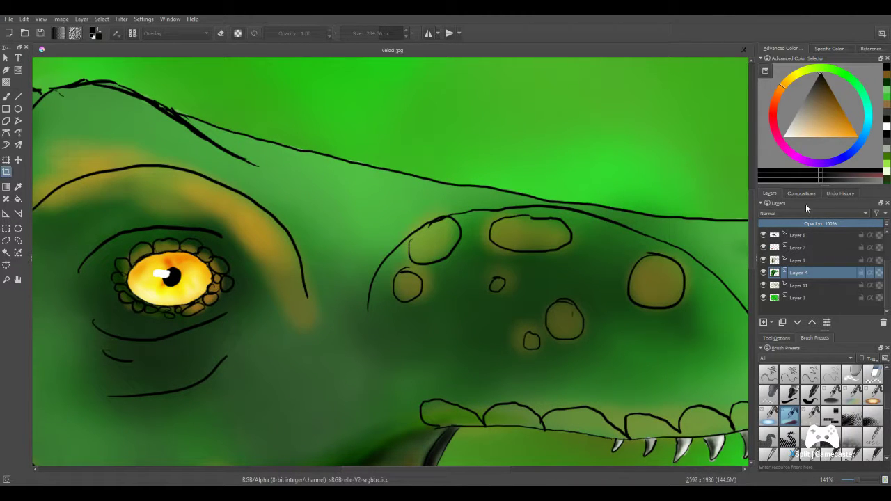
- Choose a dark green and deepen the shading between the eye and snout and around the eye with the overlay brush
click(841, 71)
drag(834, 78, 839, 94)
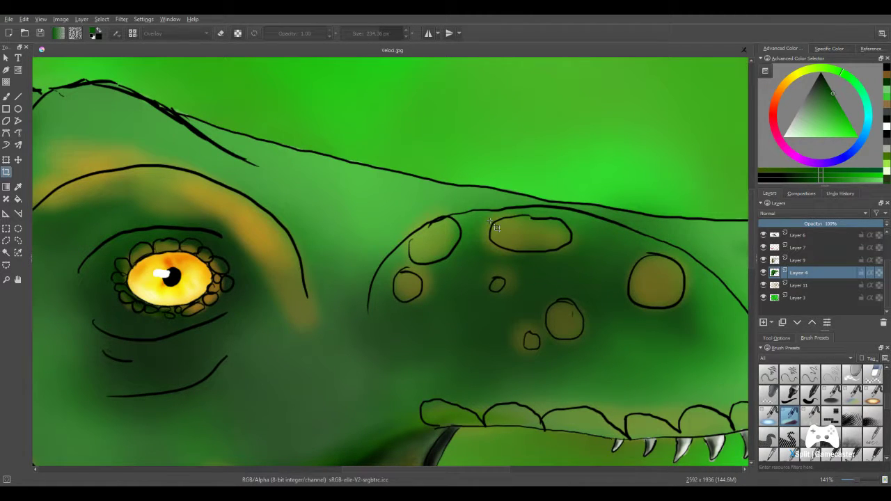
click(6, 97)
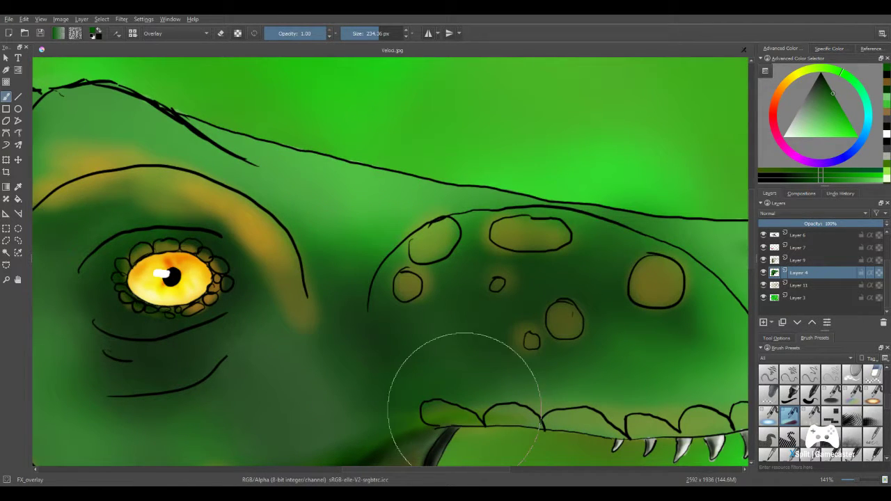
drag(441, 379, 526, 258)
mouse_move(446, 300)
mouse_down()
mouse_move(525, 258)
mouse_move(500, 261)
mouse_up()
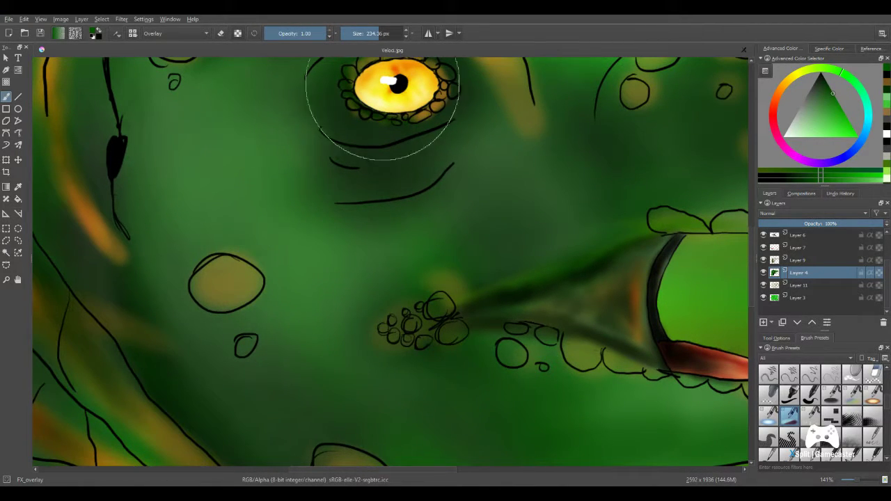
- Shade the cheek, jaw, front of the snout and neck in dark green with the 234.36 px overlay brush
scroll(370, 314, down, 3)
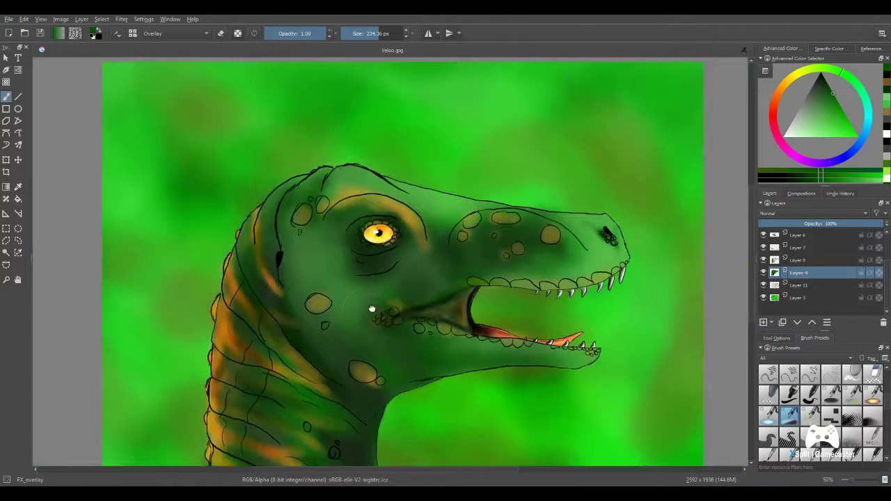
drag(372, 308, 416, 286)
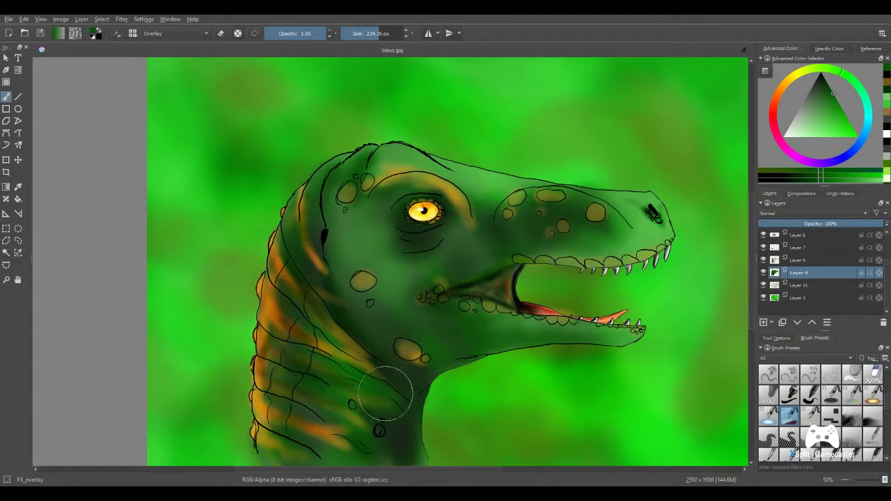
drag(423, 469, 414, 470)
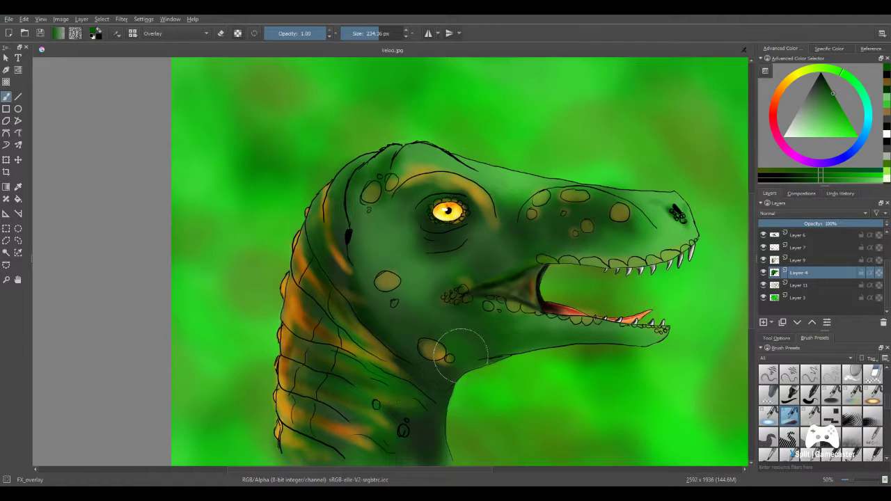
mouse_move(515, 313)
mouse_down()
mouse_move(518, 278)
mouse_move(468, 284)
mouse_move(519, 282)
mouse_move(498, 290)
mouse_move(535, 268)
mouse_up()
mouse_move(648, 231)
mouse_down()
mouse_move(682, 202)
mouse_move(677, 216)
mouse_move(605, 228)
mouse_move(581, 216)
mouse_move(593, 226)
mouse_move(586, 236)
mouse_move(593, 216)
mouse_move(461, 199)
mouse_move(420, 202)
mouse_move(399, 237)
mouse_move(408, 209)
mouse_move(432, 294)
mouse_move(415, 212)
mouse_move(450, 306)
mouse_move(430, 433)
mouse_up()
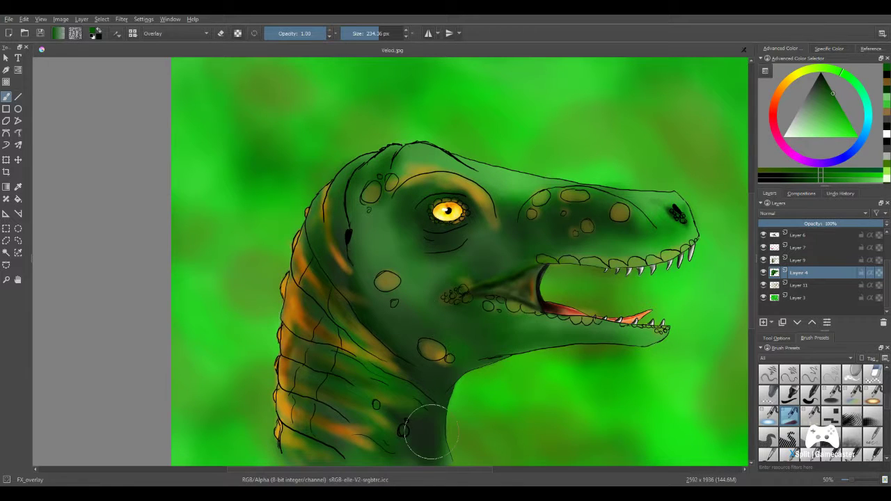
drag(393, 373, 307, 287)
- Try a single dark green dab of the FX_explode brush at 379.09 px by the front upper teeth on Layer 4
scroll(354, 291, down, 1)
mouse_move(397, 281)
mouse_down()
mouse_move(437, 325)
mouse_move(405, 279)
mouse_up()
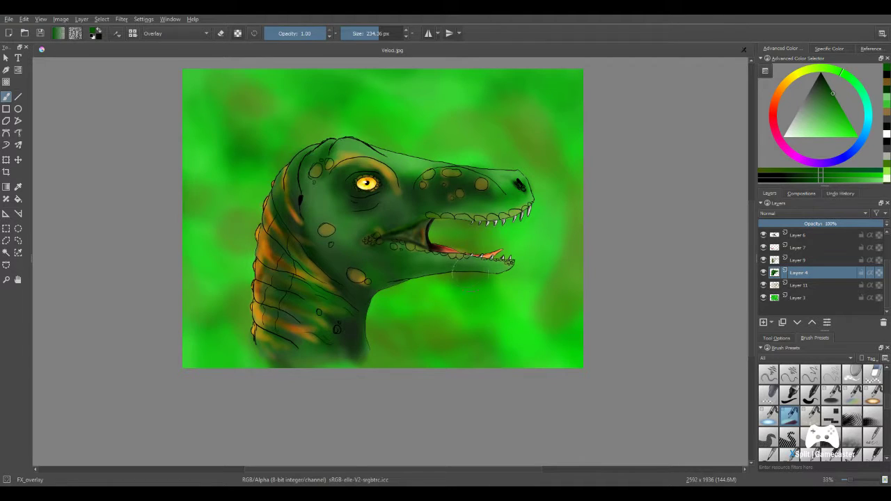
scroll(448, 279, up, 5)
scroll(448, 279, down, 3)
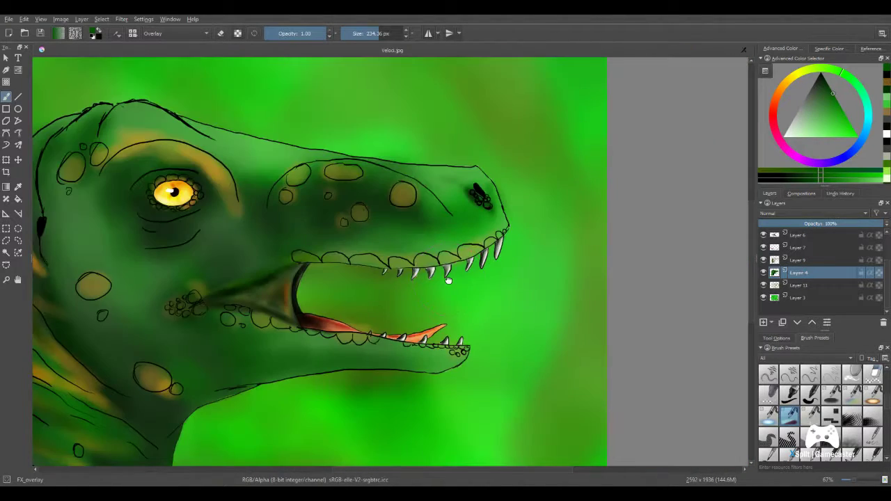
scroll(449, 280, up, 2)
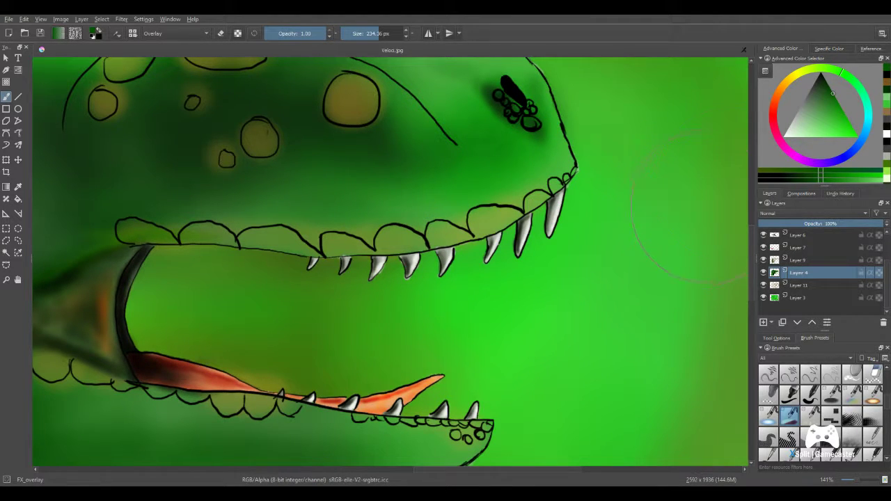
click(873, 394)
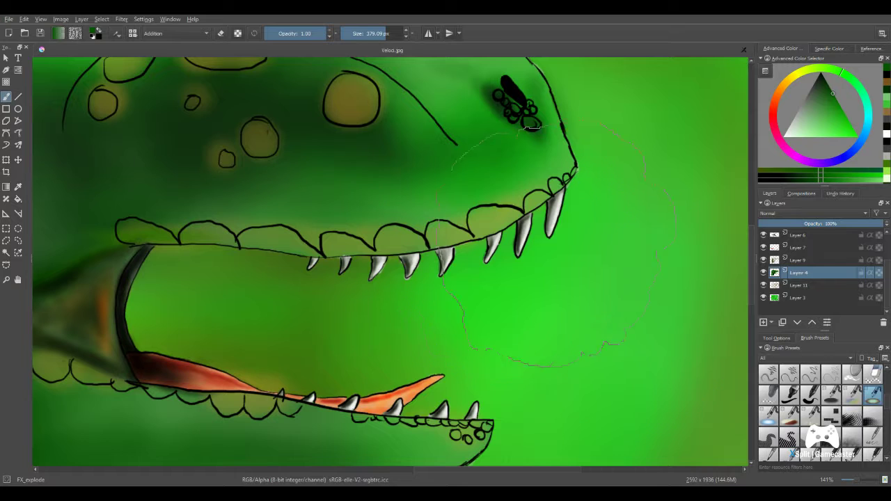
click(551, 246)
key(ctrl+z)
- Switch to Layer 10 and try dark green FX_explode strokes over and below the upper teeth
scroll(889, 280, up, 1)
scroll(890, 272, up, 2)
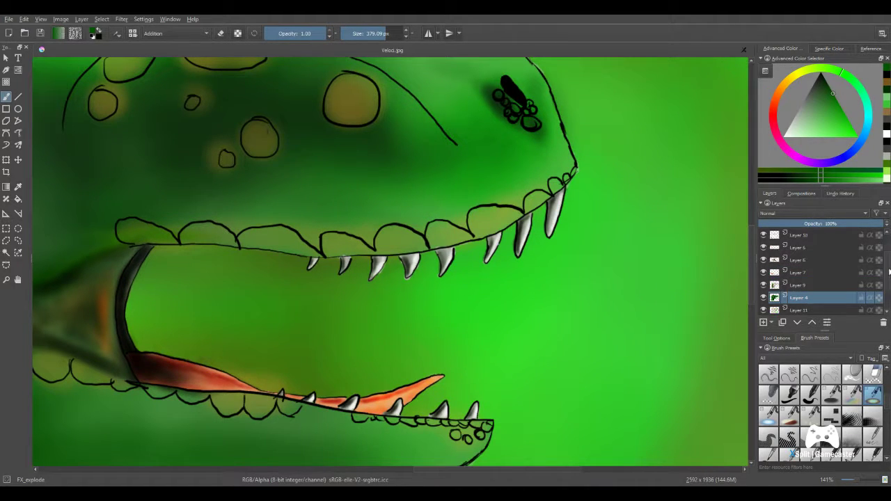
scroll(889, 259, down, 1)
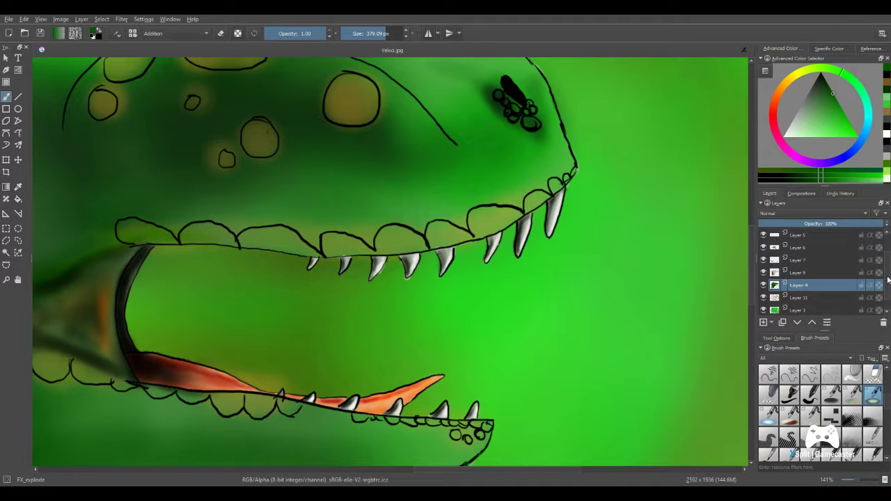
click(801, 235)
mouse_move(531, 245)
mouse_down()
mouse_move(521, 265)
mouse_move(381, 299)
mouse_up()
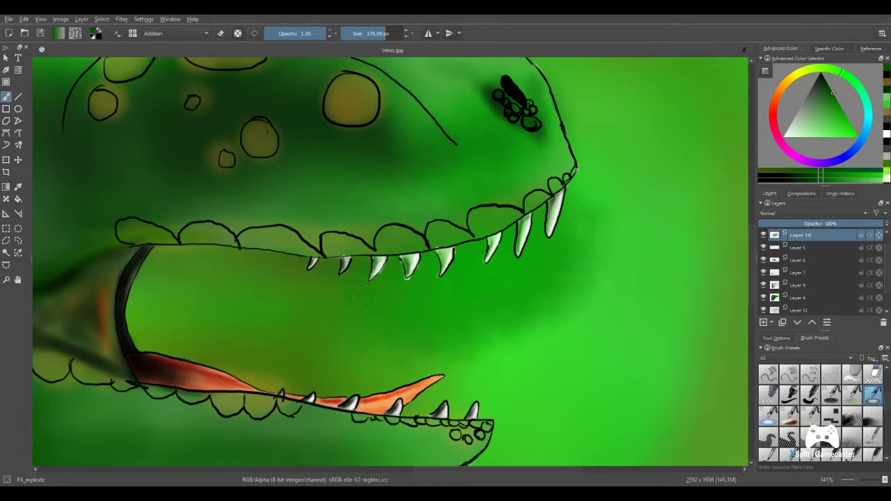
scroll(377, 271, down, 1)
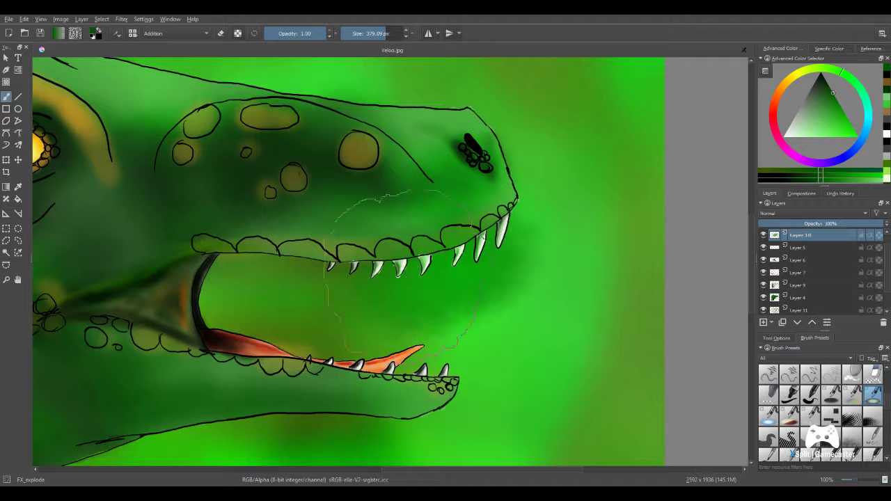
scroll(412, 273, up, 3)
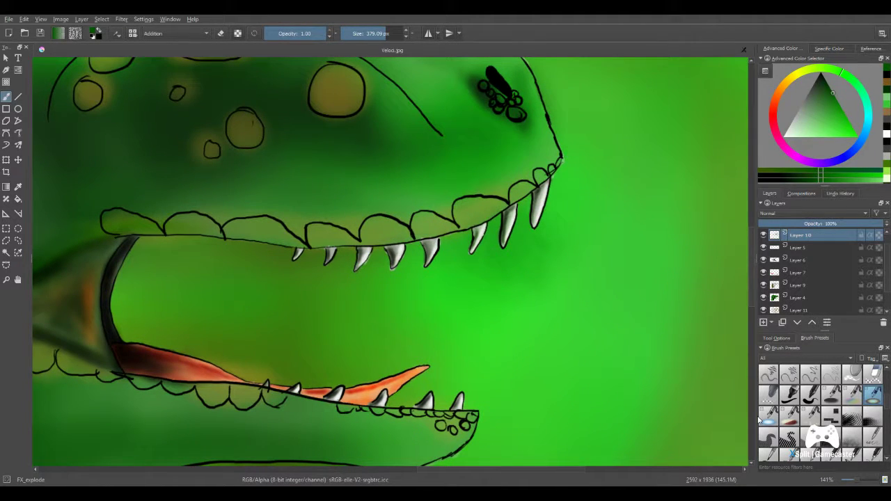
- Brighten the three larger middle upper teeth in white on Layer 10 with the FX_overlay brush at 27.20 px
click(790, 415)
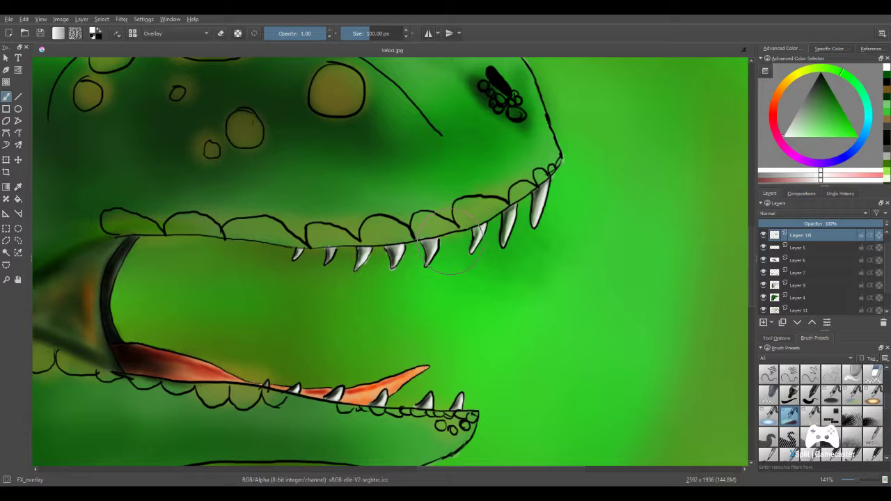
scroll(47, 414, up, 4)
drag(313, 70, 120, 283)
scroll(120, 282, down, 3)
drag(246, 285, 226, 286)
scroll(226, 286, up, 5)
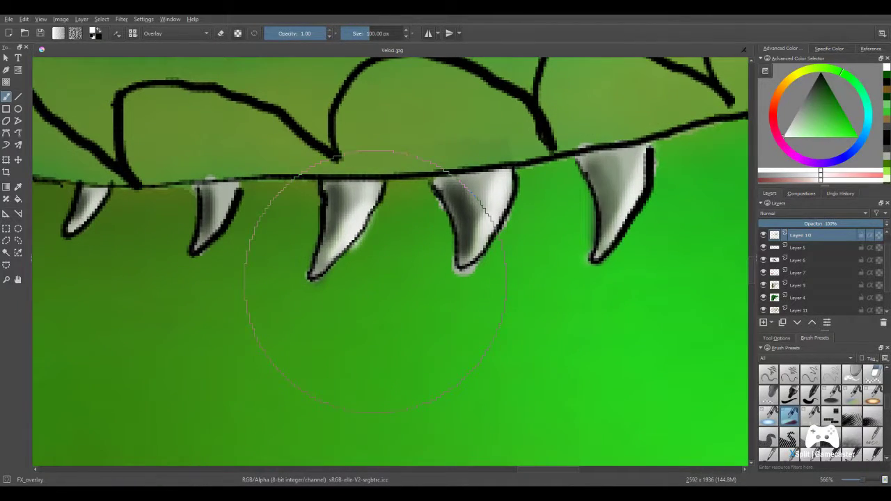
drag(365, 33, 359, 33)
drag(346, 192, 328, 240)
drag(459, 188, 475, 225)
mouse_move(611, 183)
mouse_down()
mouse_move(615, 227)
mouse_move(599, 198)
mouse_up()
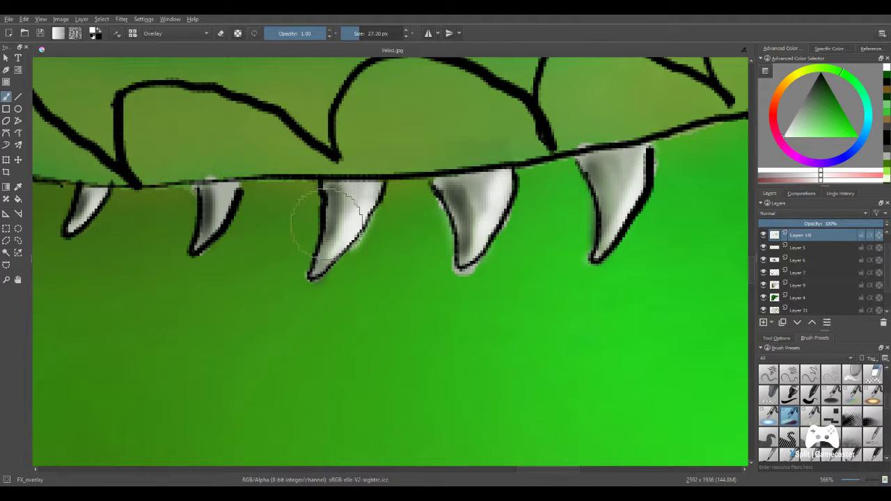
- Brighten the two small rear upper teeth in white with the same overlay brush
drag(206, 224, 206, 202)
drag(83, 213, 83, 208)
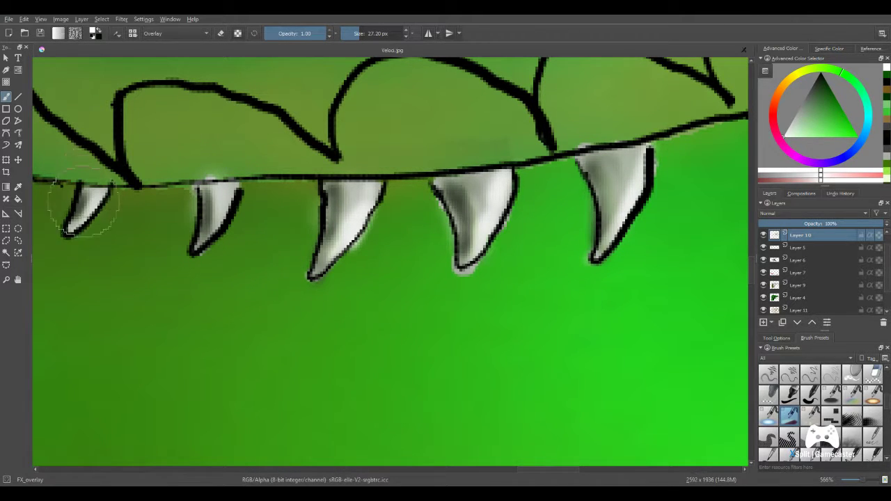
scroll(154, 222, down, 2)
drag(355, 255, 561, 257)
drag(239, 269, 226, 284)
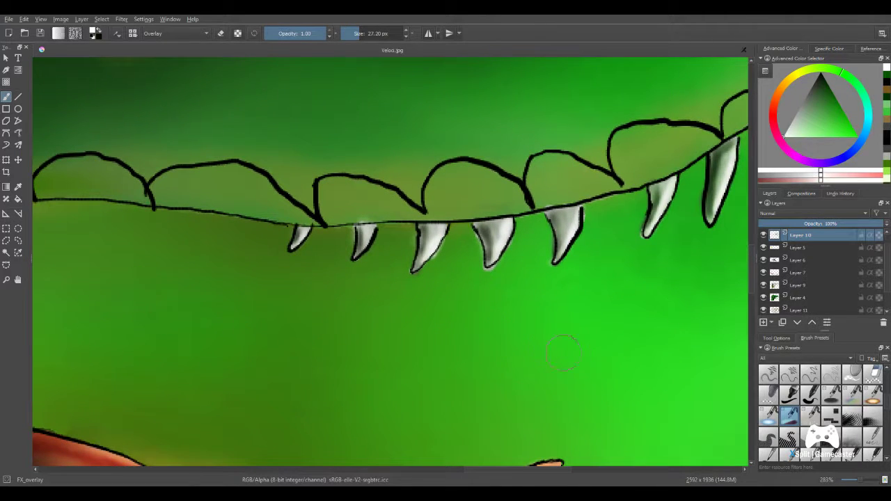
- Try an Eraser_hard stroke at 15 px on the area below the upper teeth and undo it
click(873, 374)
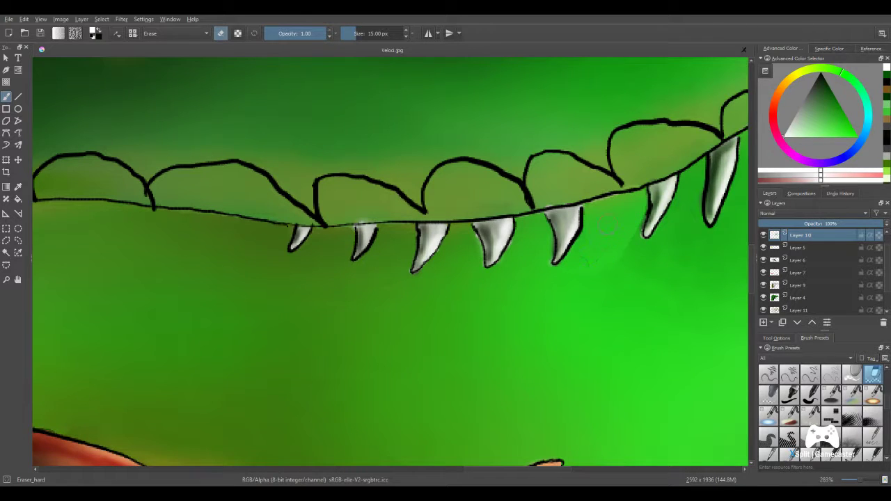
mouse_move(598, 356)
mouse_down()
mouse_move(650, 329)
mouse_move(651, 302)
mouse_up()
key(ctrl+z)
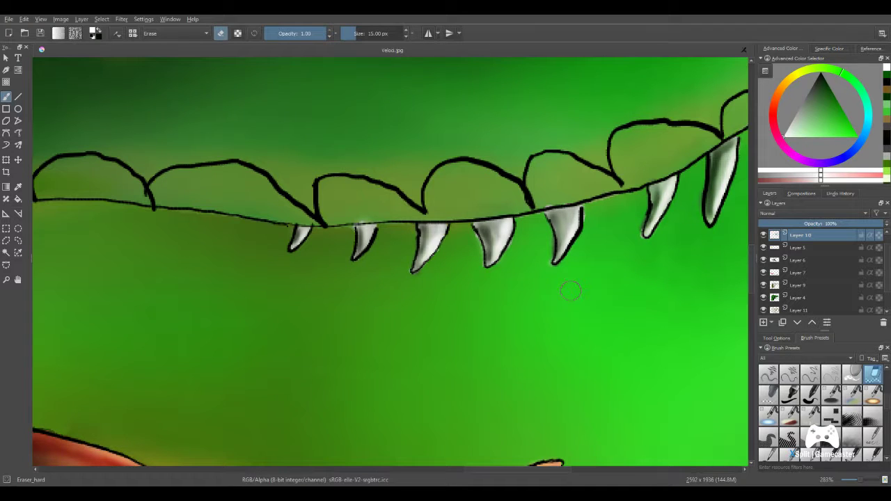
- Examine the whole velociraptor painting, including the head, neck and the background below the lower jaw
scroll(570, 291, down, 8)
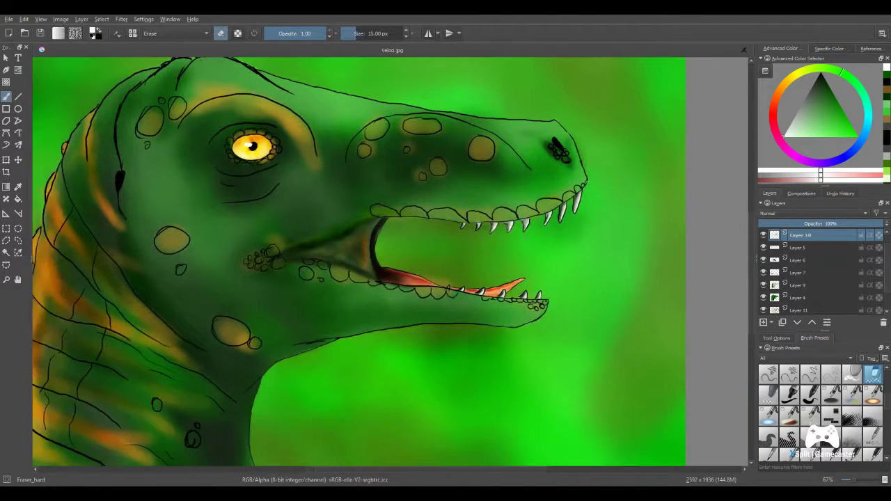
scroll(522, 259, down, 2)
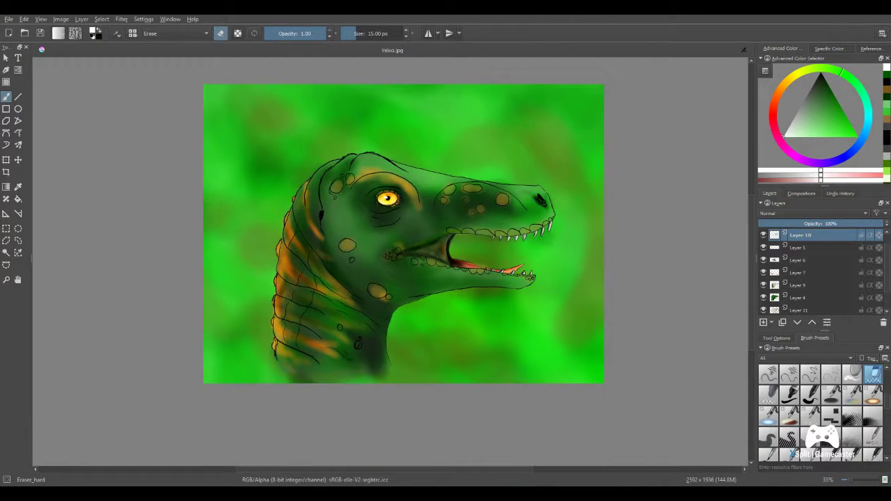
drag(499, 268, 432, 218)
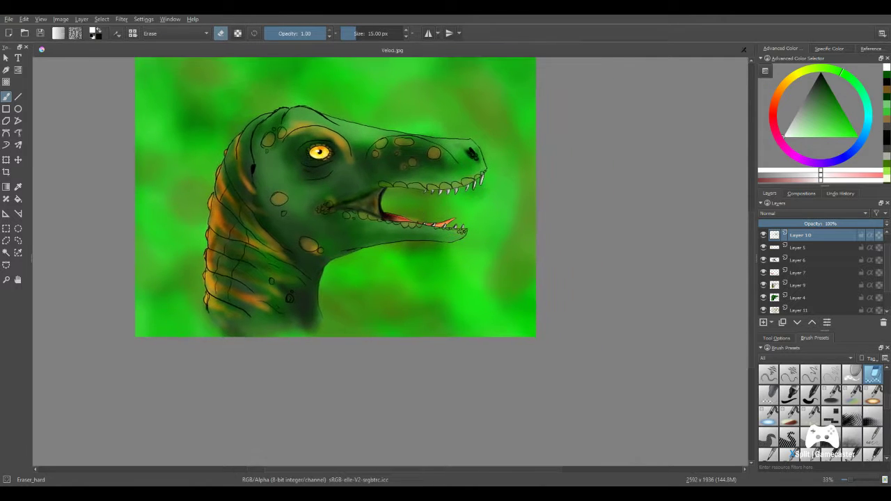
scroll(380, 269, down, 1)
scroll(394, 292, up, 3)
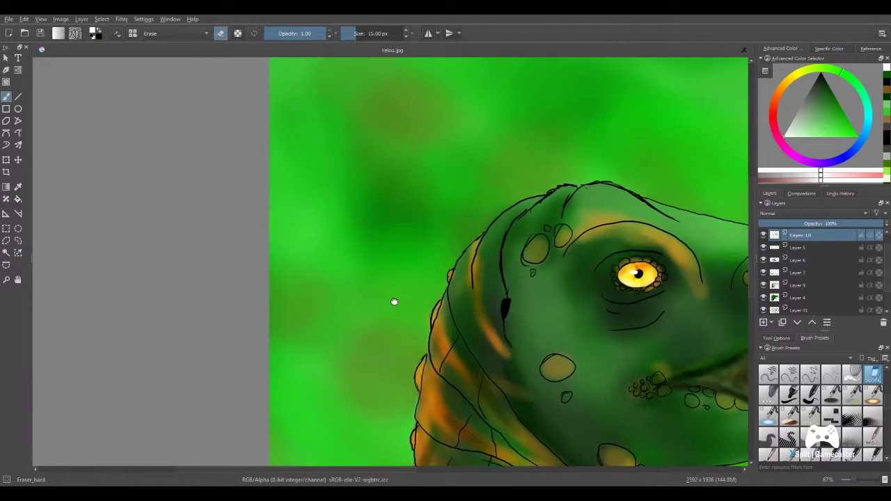
drag(394, 302, 152, 120)
scroll(542, 390, up, 1)
mouse_move(542, 390)
mouse_down()
mouse_move(432, 310)
mouse_move(344, 306)
mouse_move(319, 321)
mouse_up()
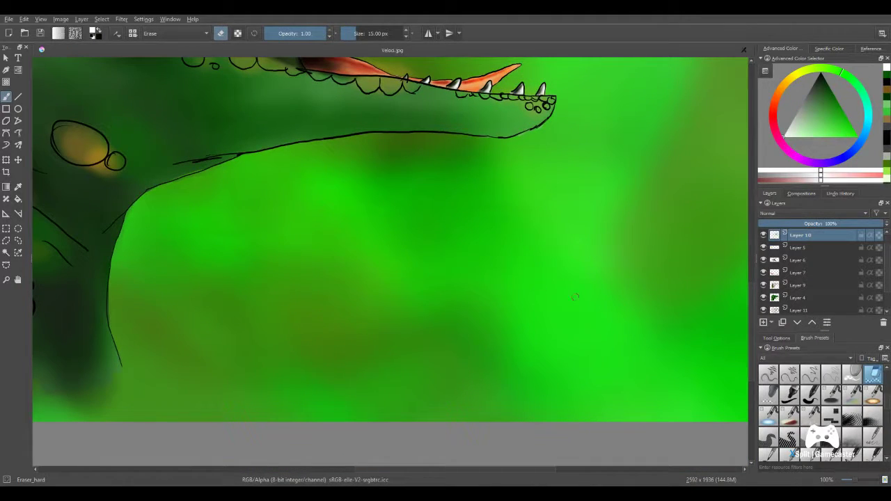
- Switch to the background on Layer 3 and choose the Fill_block brush with black
drag(889, 278, 889, 301)
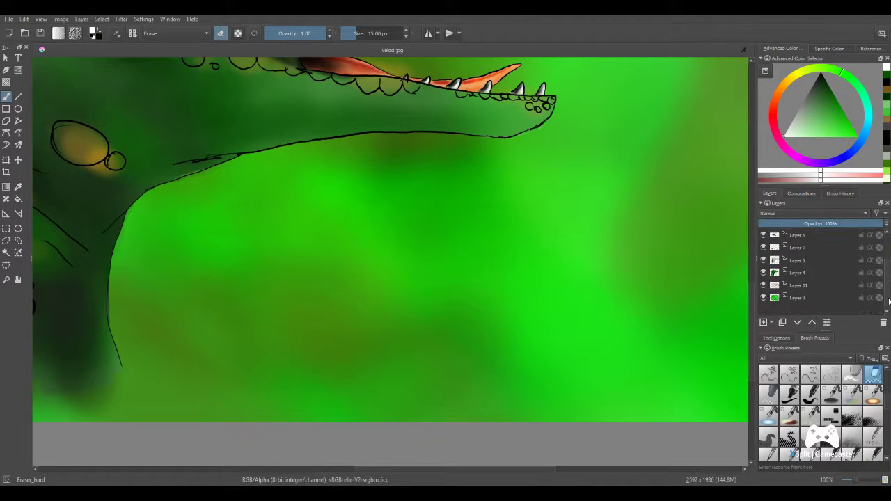
click(813, 293)
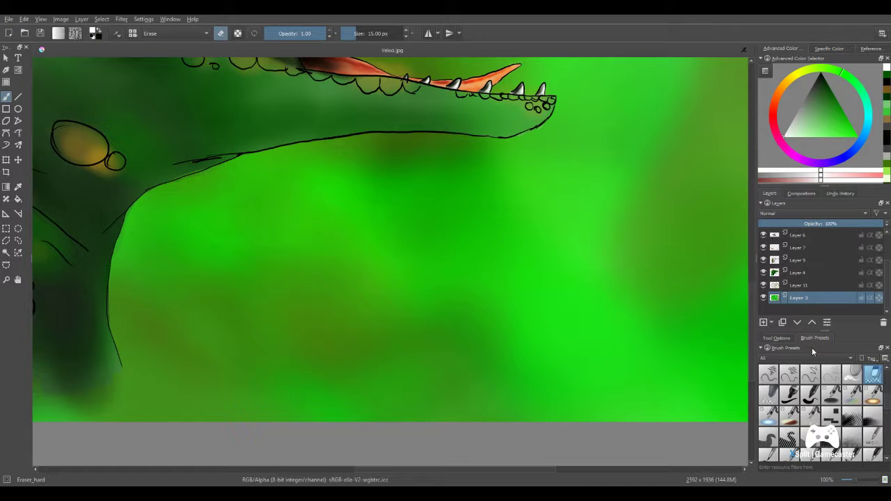
click(789, 395)
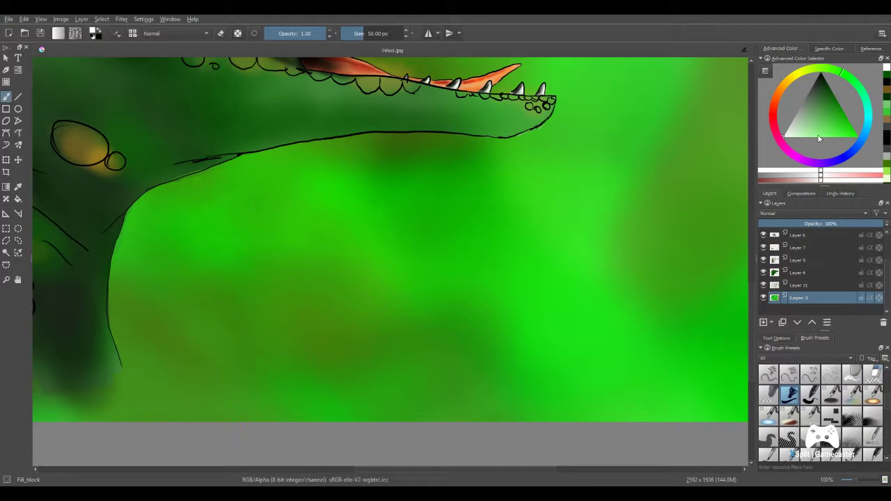
click(822, 72)
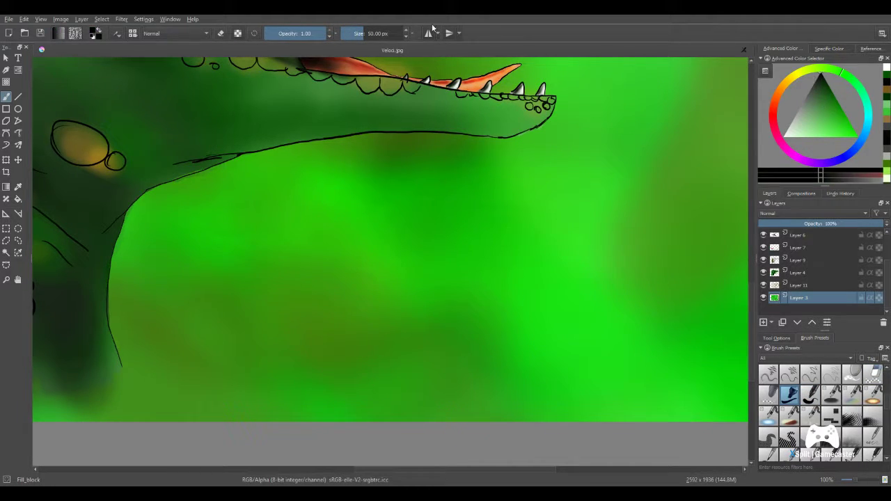
- Set the brush size to 5.17 px and handwrite the artist's initials on the background in the painting's lower right corner
click(360, 34)
right_click(356, 36)
click(296, 32)
drag(364, 32, 385, 38)
click(354, 34)
drag(349, 36, 363, 36)
click(352, 34)
mouse_move(547, 352)
mouse_down()
mouse_move(525, 369)
mouse_move(561, 373)
mouse_move(560, 363)
mouse_move(568, 372)
mouse_move(574, 359)
mouse_move(602, 368)
mouse_move(596, 359)
mouse_up()
key(ctrl+z)
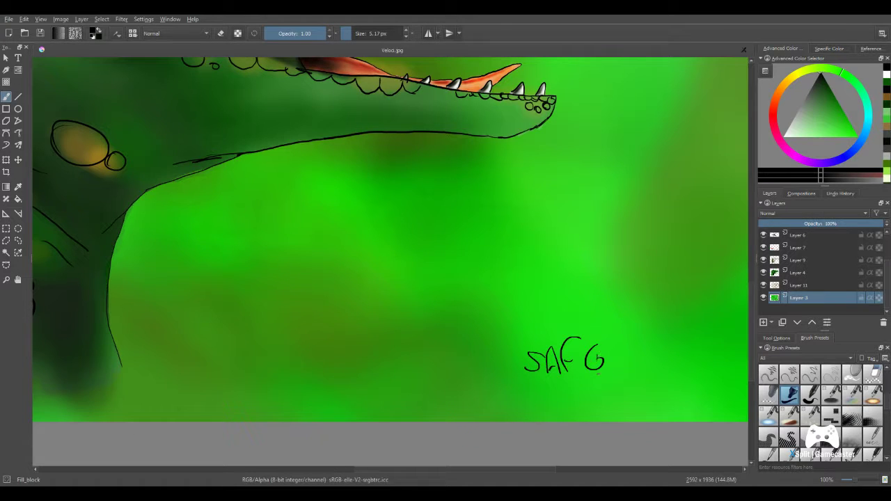
scroll(487, 294, down, 4)
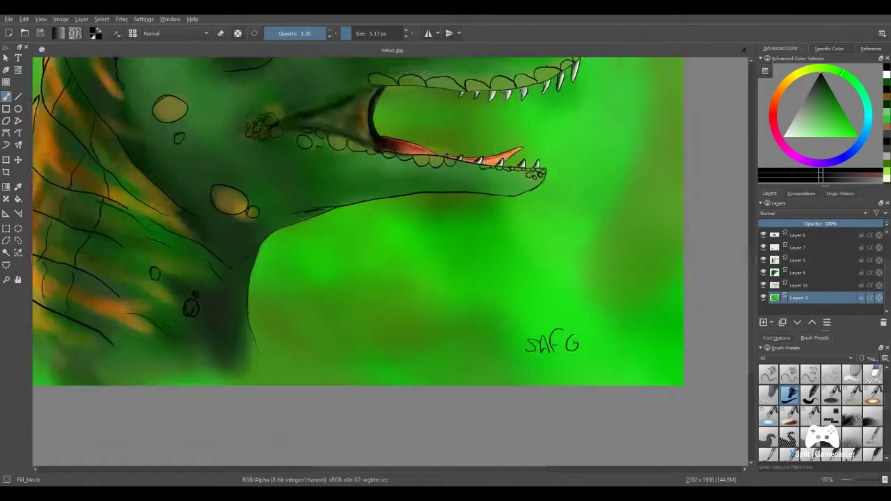
mouse_move(488, 314)
mouse_down()
mouse_move(483, 323)
mouse_move(521, 365)
mouse_move(484, 322)
mouse_move(461, 325)
mouse_move(495, 346)
mouse_up()
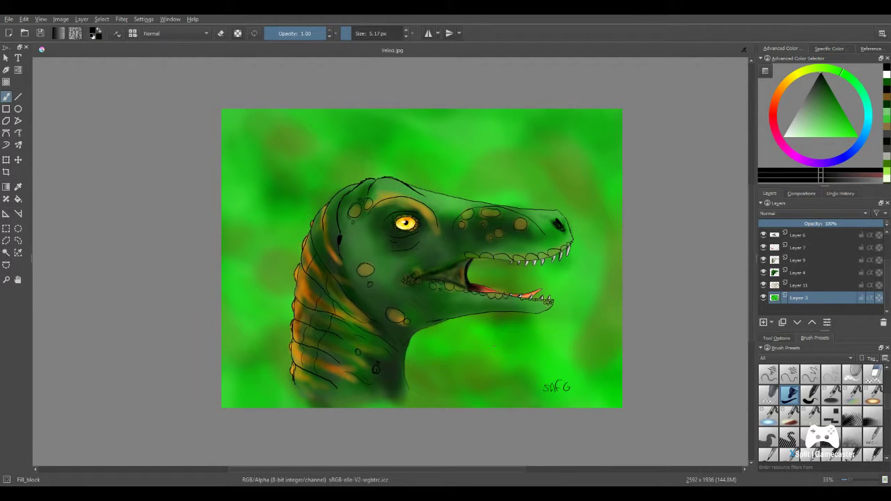